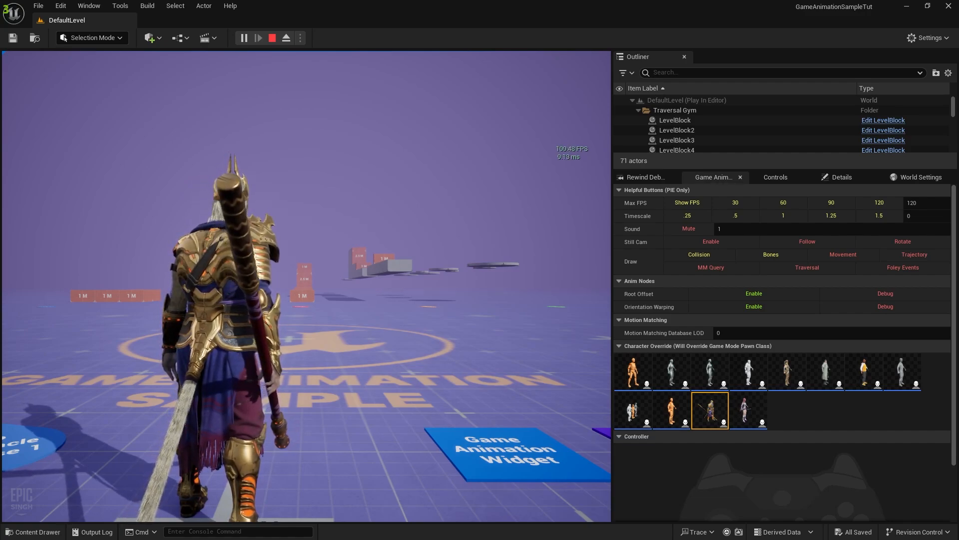
Play-test the character walking and sprinting, switch to the female Shinbi character, then stop play
{"action": "key", "text": "w"}
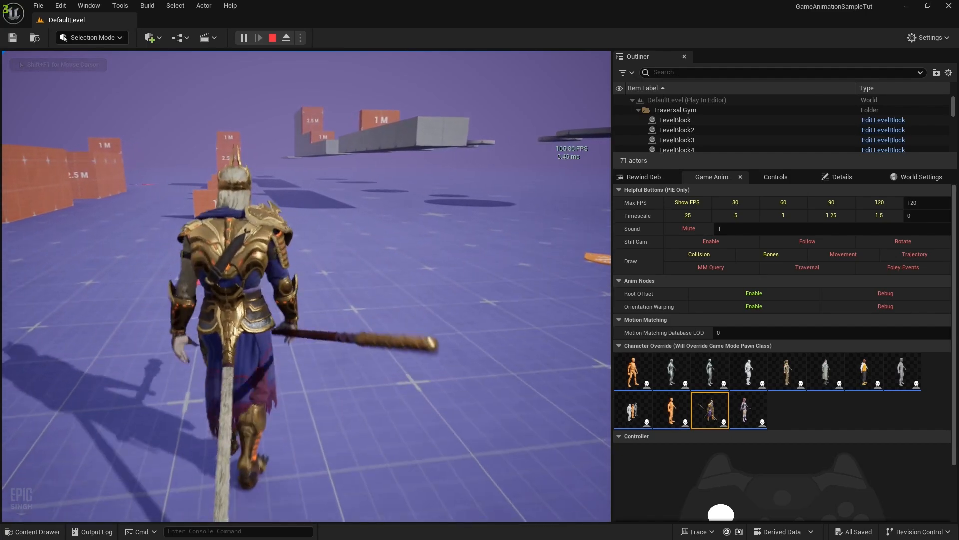
{"action": "key", "text": "shift"}
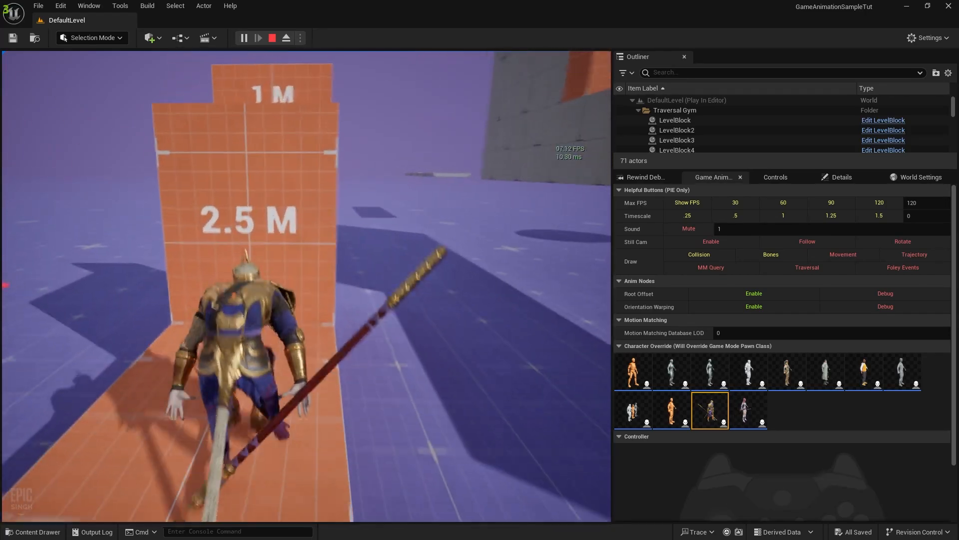
{"action": "key", "text": "shift+F1"}
{"action": "left_click", "coordinate": [749, 410]}
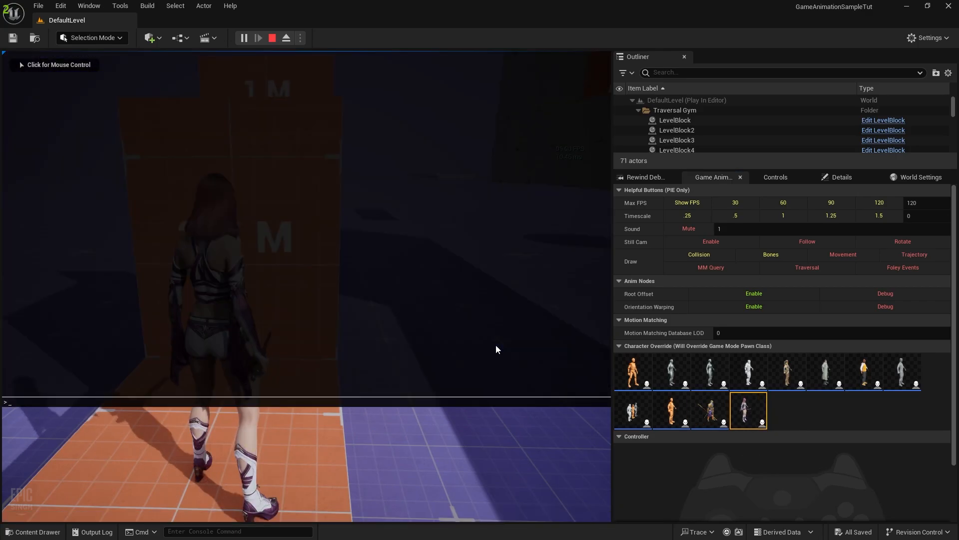
{"action": "left_click", "coordinate": [495, 345]}
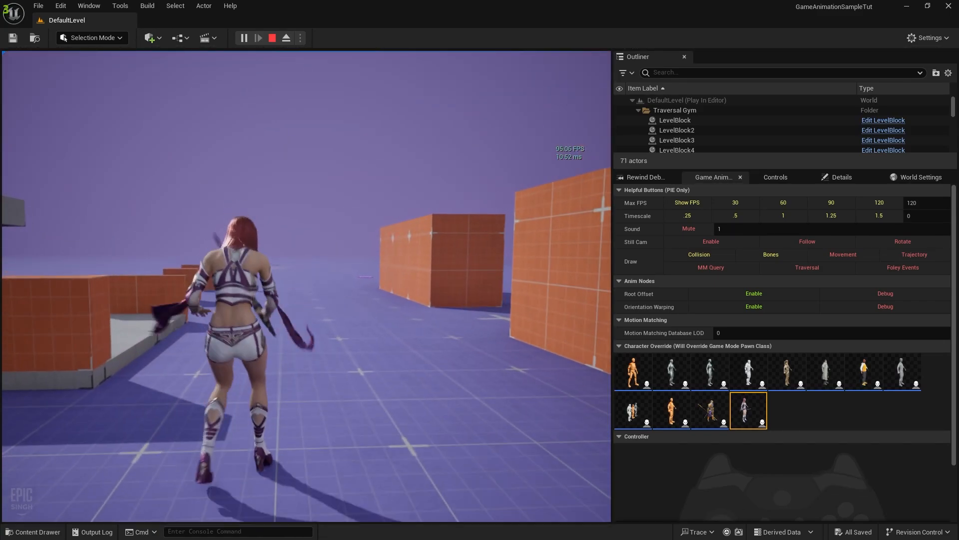
{"action": "key", "text": "Escape"}
Open CBP_SandboxCharacter from the Content > Blueprints folder
{"action": "left_click", "coordinate": [34, 532]}
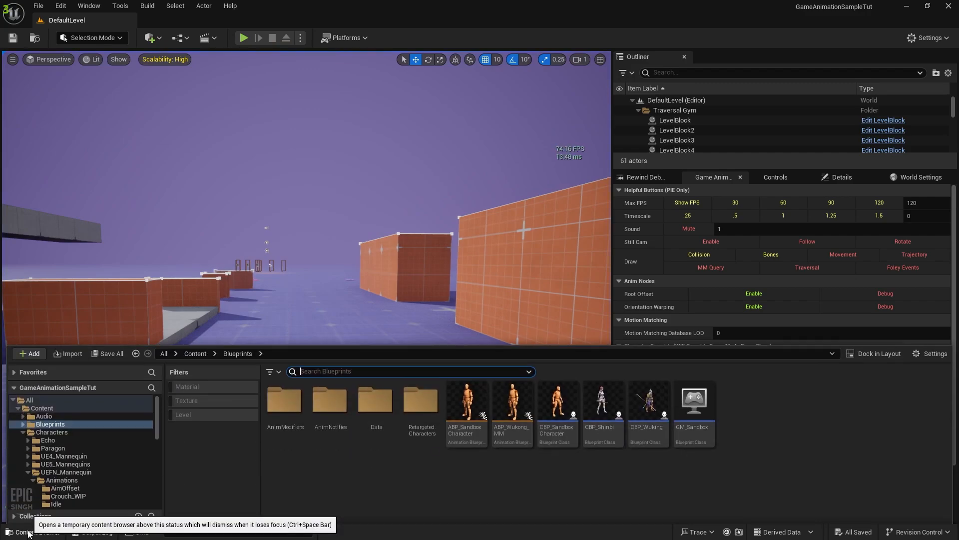
{"action": "left_click", "coordinate": [194, 352]}
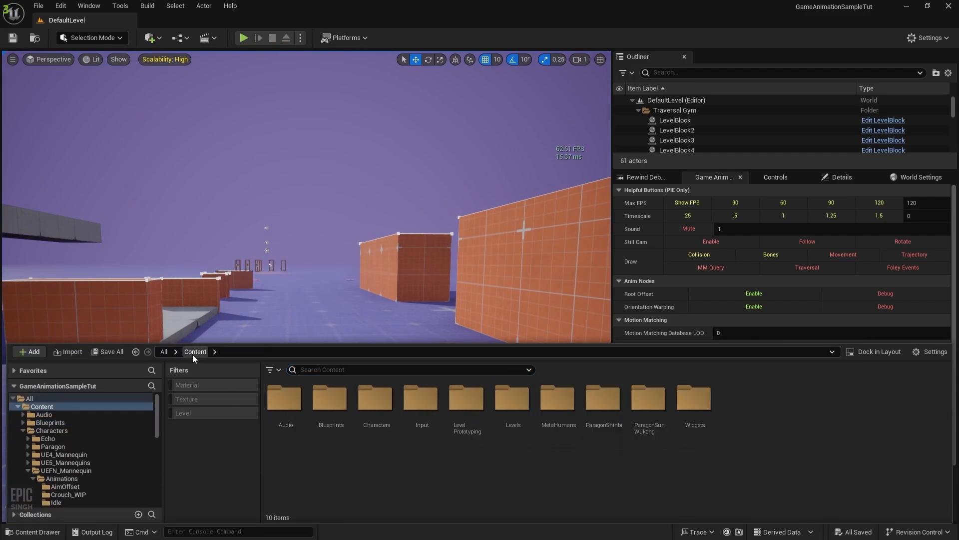
{"action": "left_click", "coordinate": [332, 410]}
{"action": "double_click", "coordinate": [331, 410]}
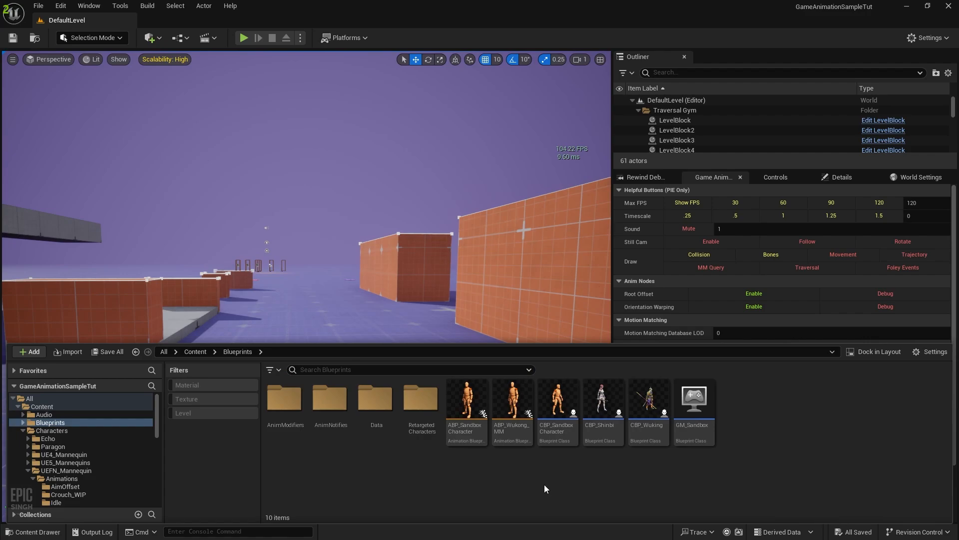
{"action": "double_click", "coordinate": [566, 432]}
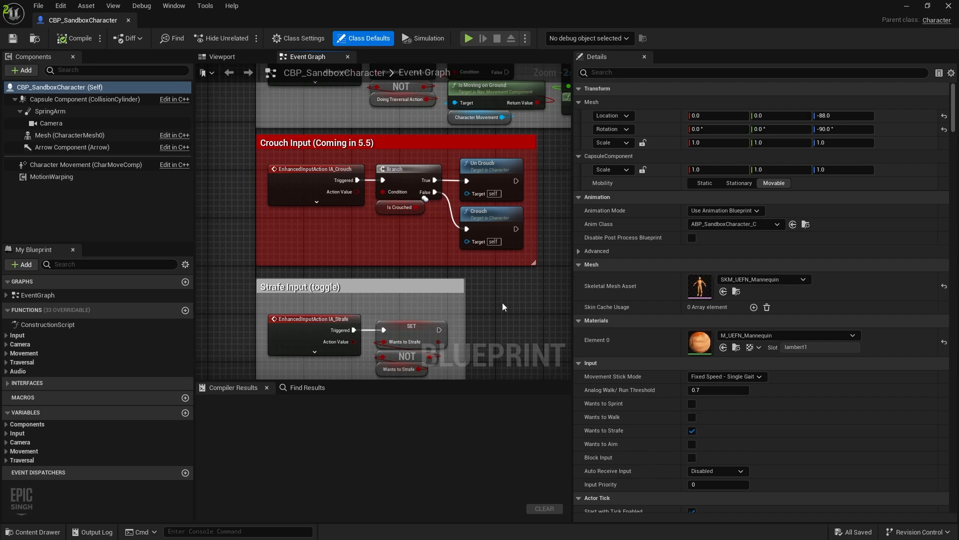
Navigate the event graph to the Crouch Input section
{"action": "right_click_drag", "start_coordinate": [514, 318], "coordinate": [473, 332]}
{"action": "scroll", "coordinate": [430, 254], "scroll_direction": "down", "scroll_amount": 2}
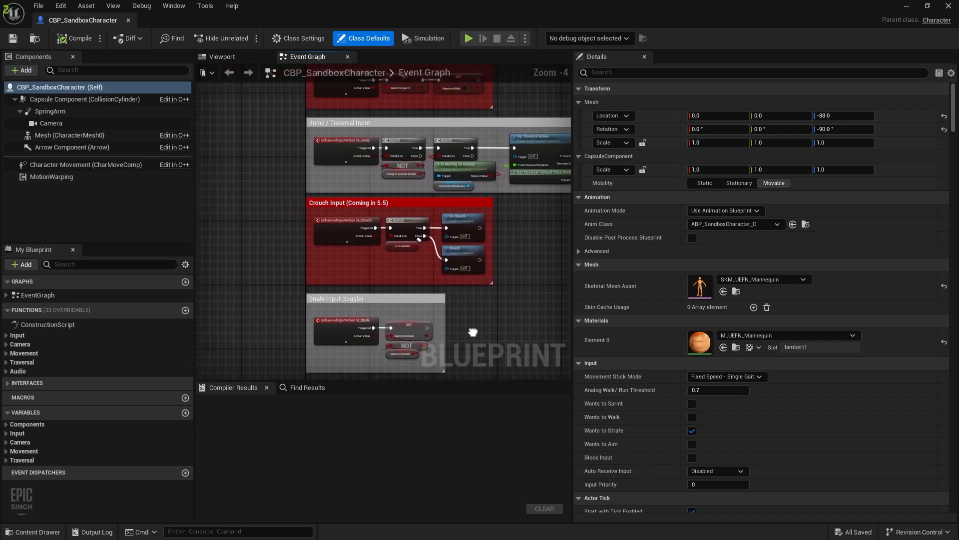
{"action": "scroll", "coordinate": [265, 262], "scroll_direction": "up", "scroll_amount": 3}
{"action": "right_click_drag", "start_coordinate": [302, 226], "coordinate": [212, 275]}
{"action": "scroll", "coordinate": [261, 274], "scroll_direction": "up", "scroll_amount": 1}
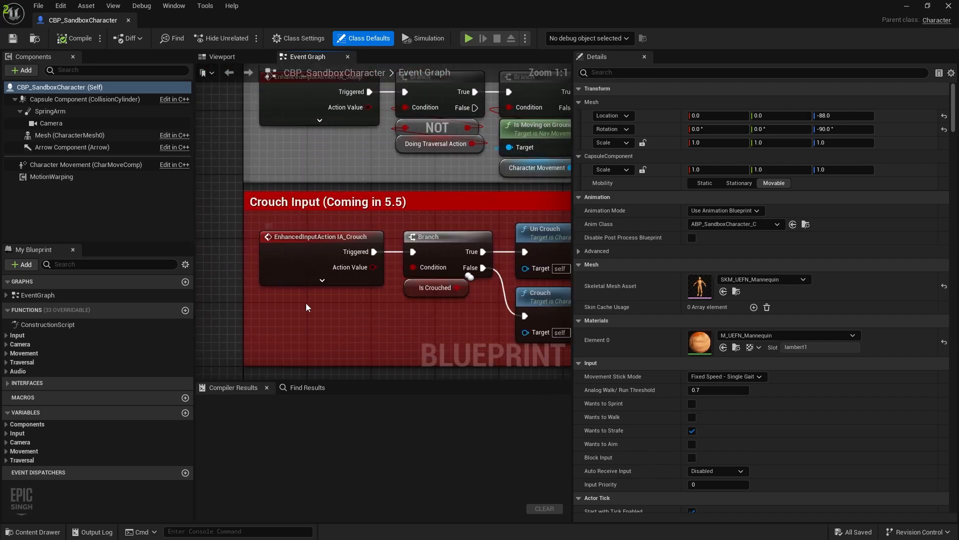
{"action": "right_click_drag", "start_coordinate": [309, 301], "coordinate": [263, 303]}
{"action": "scroll", "coordinate": [256, 238], "scroll_direction": "down", "scroll_amount": 5}
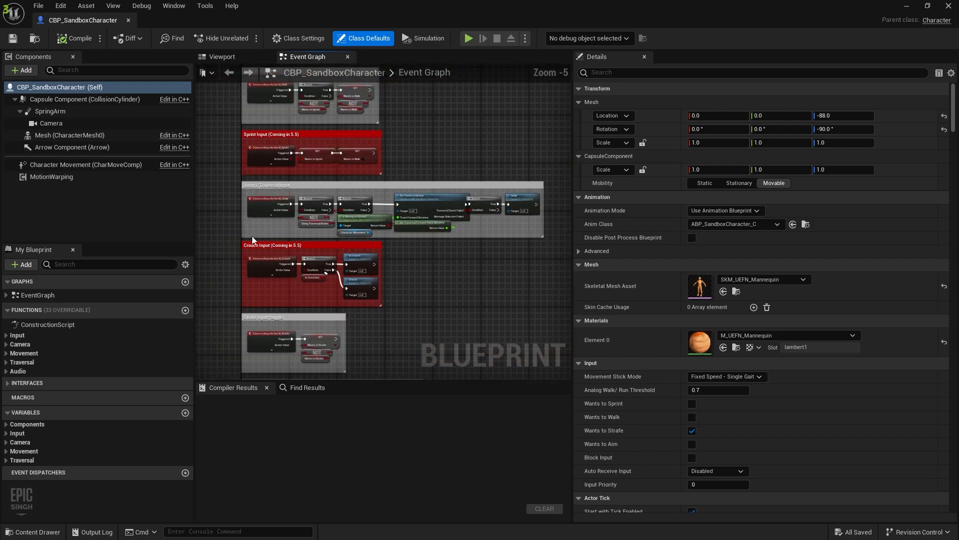
{"action": "left_click_drag", "start_coordinate": [233, 233], "coordinate": [396, 306]}
{"action": "scroll", "coordinate": [265, 272], "scroll_direction": "up", "scroll_amount": 5}
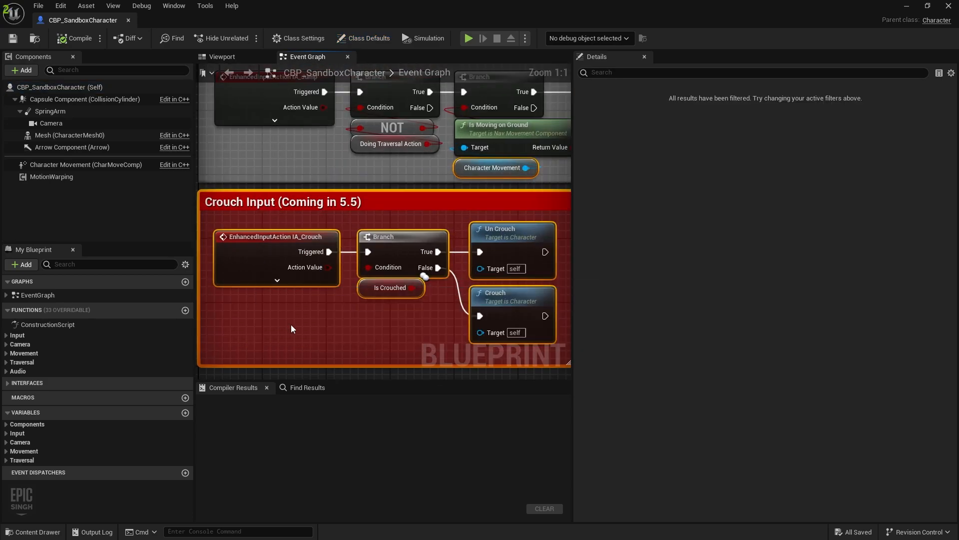
{"action": "left_click", "coordinate": [291, 324]}
{"action": "right_click_drag", "start_coordinate": [292, 324], "coordinate": [316, 327]}
Check the IA_Crouch, Un Crouch and Crouch nodes, then reconnect Triggered to the Branch
{"action": "left_click", "coordinate": [307, 248]}
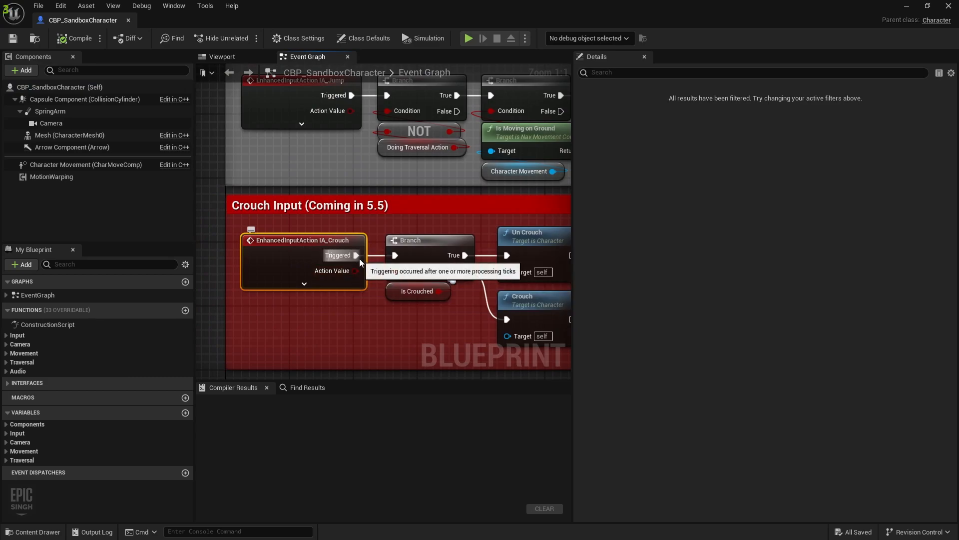
{"action": "right_click_drag", "start_coordinate": [375, 322], "coordinate": [316, 302]}
{"action": "left_click", "coordinate": [456, 218]}
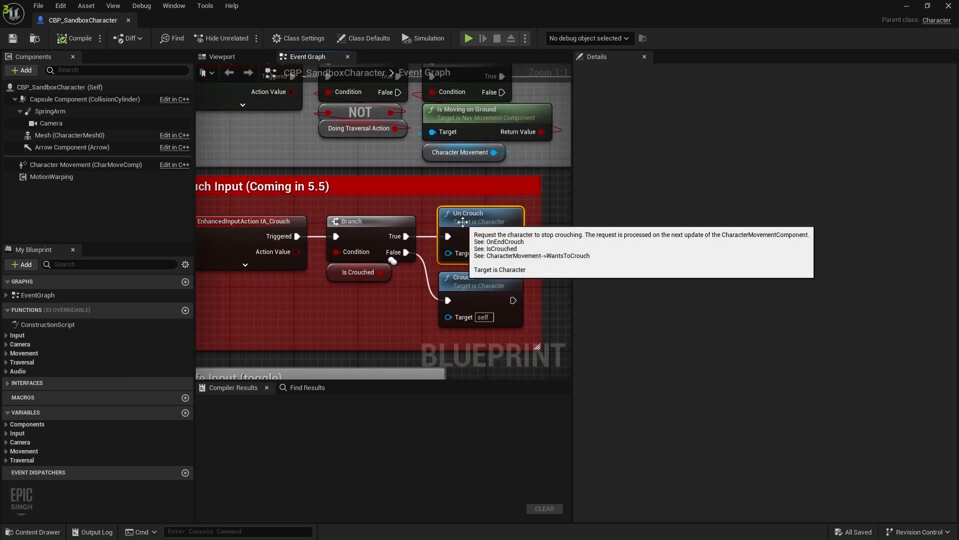
{"action": "left_click", "coordinate": [462, 292]}
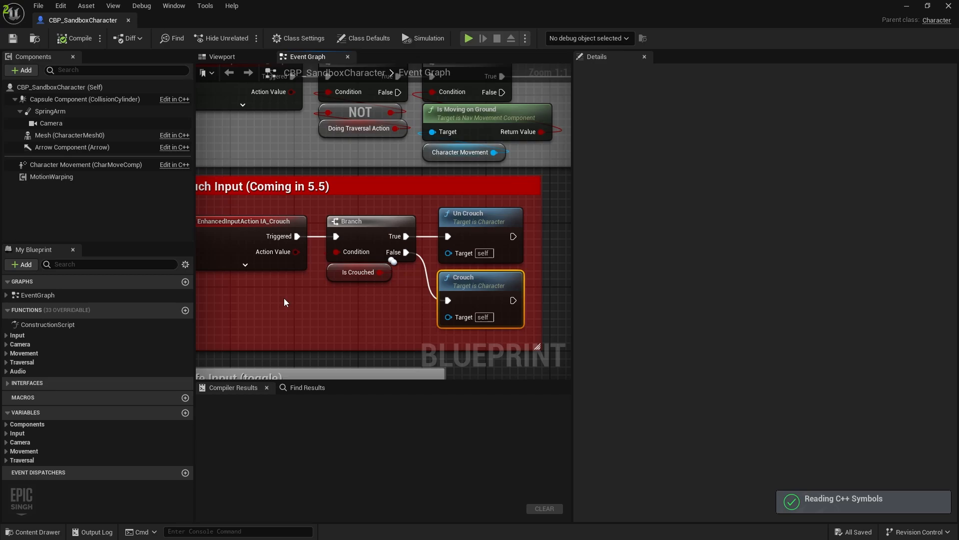
{"action": "right_click_drag", "start_coordinate": [284, 302], "coordinate": [325, 315]}
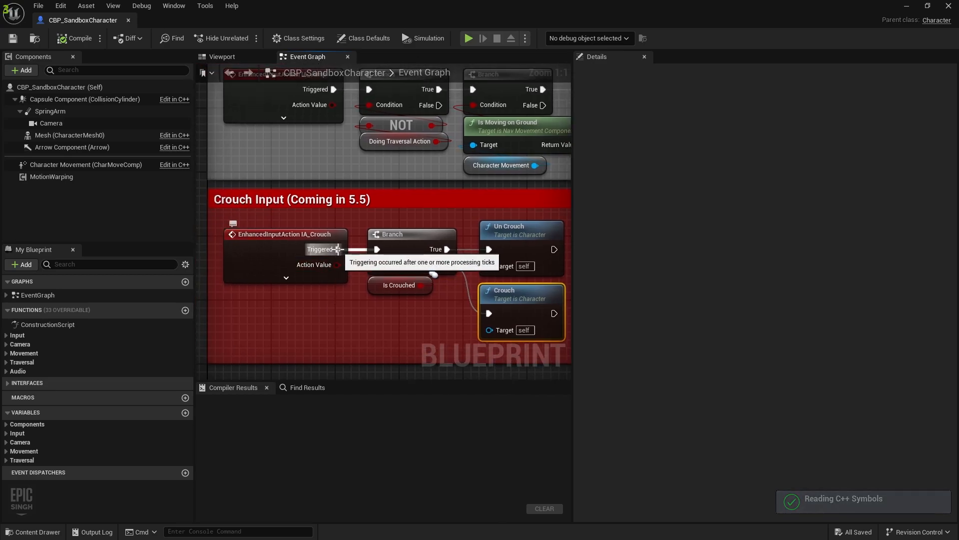
{"action": "left_click", "coordinate": [339, 249], "text": "alt"}
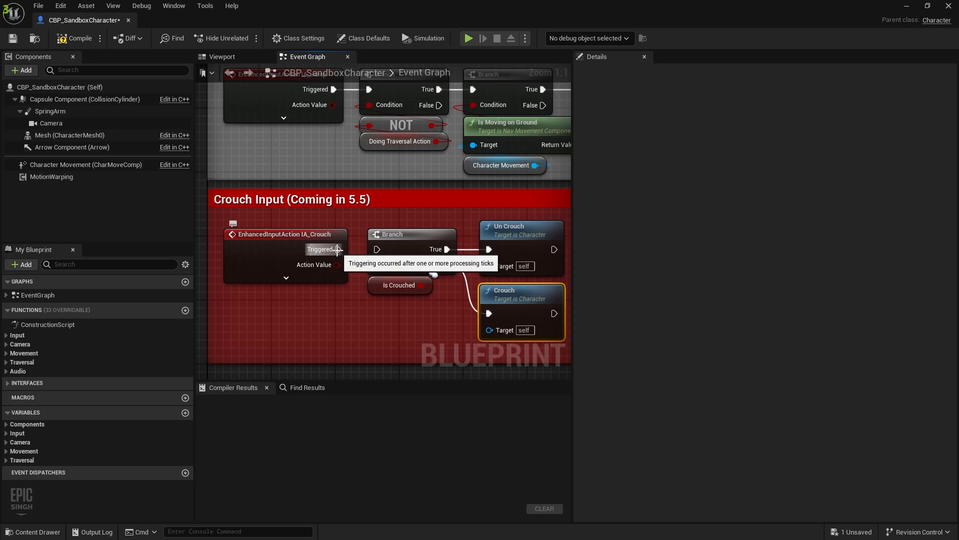
{"action": "left_click_drag", "start_coordinate": [338, 249], "coordinate": [378, 249]}
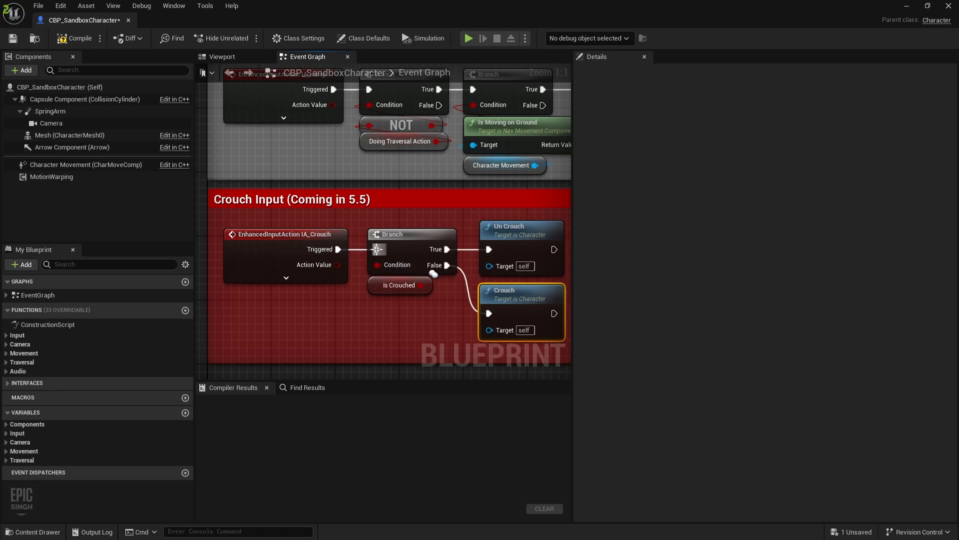
Compile the blueprint and inspect the Is Crouched and Wants to Sprint nodes
{"action": "left_click", "coordinate": [76, 39]}
{"action": "right_click_drag", "start_coordinate": [307, 321], "coordinate": [272, 288]}
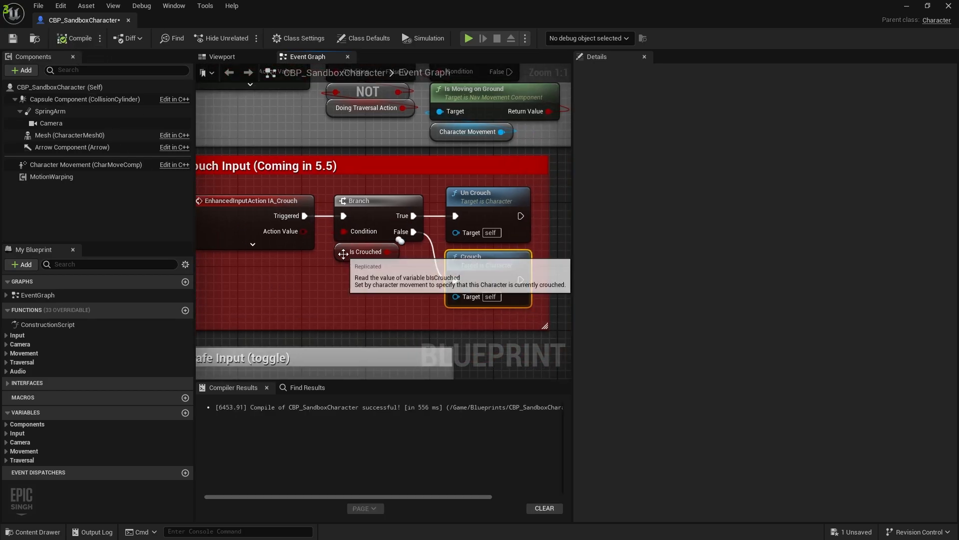
{"action": "left_click", "coordinate": [345, 251]}
{"action": "right_click_drag", "start_coordinate": [302, 216], "coordinate": [330, 312]}
{"action": "scroll", "coordinate": [331, 313], "scroll_direction": "down", "scroll_amount": 3}
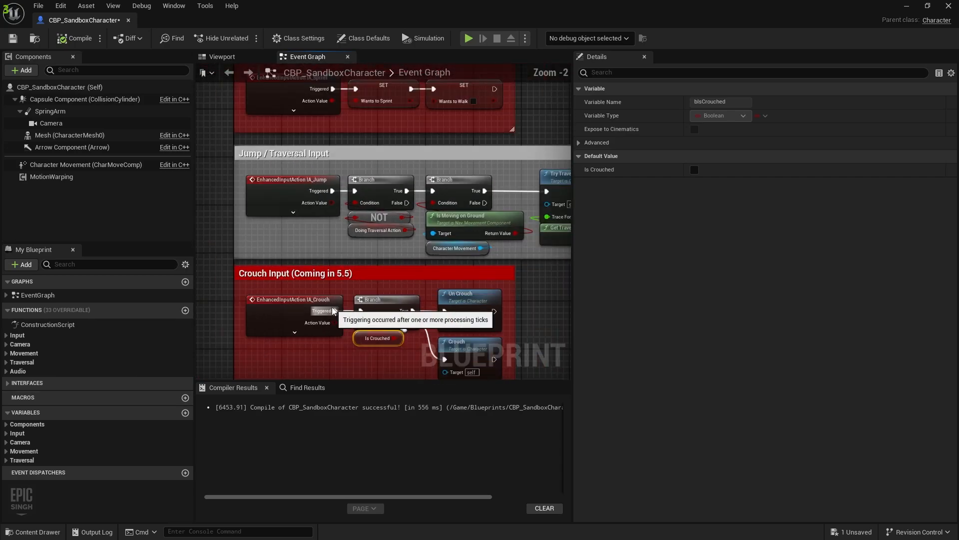
{"action": "right_click_drag", "start_coordinate": [330, 262], "coordinate": [324, 284]}
{"action": "scroll", "coordinate": [325, 285], "scroll_direction": "up", "scroll_amount": 3}
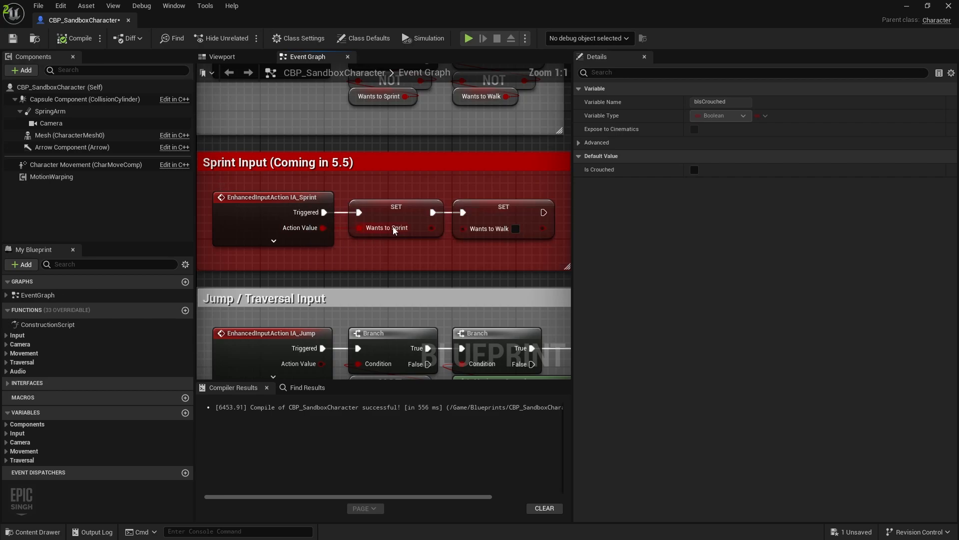
{"action": "left_click", "coordinate": [400, 215]}
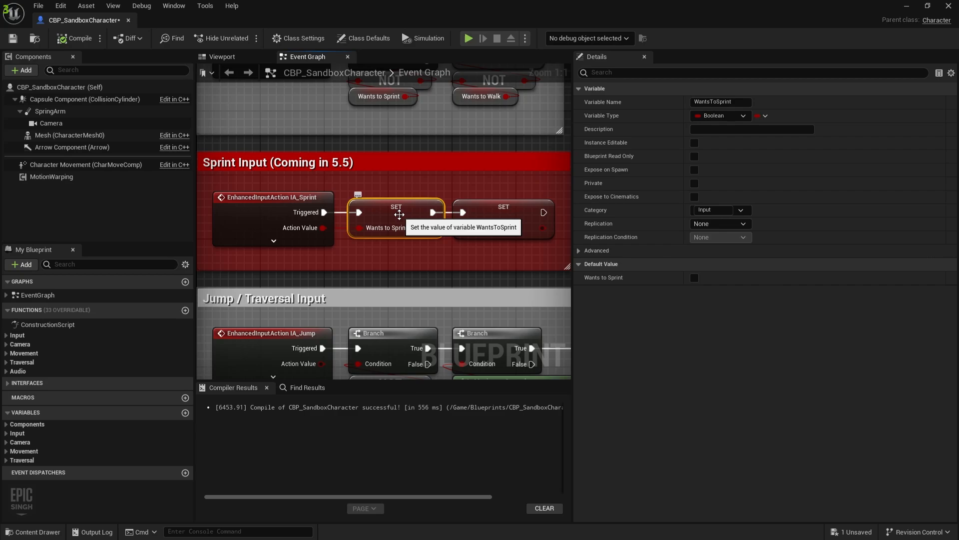
Review the crouch Branch and Un Crouch nodes, then save and close the blueprint
{"action": "right_click_drag", "start_coordinate": [364, 286], "coordinate": [385, 100]}
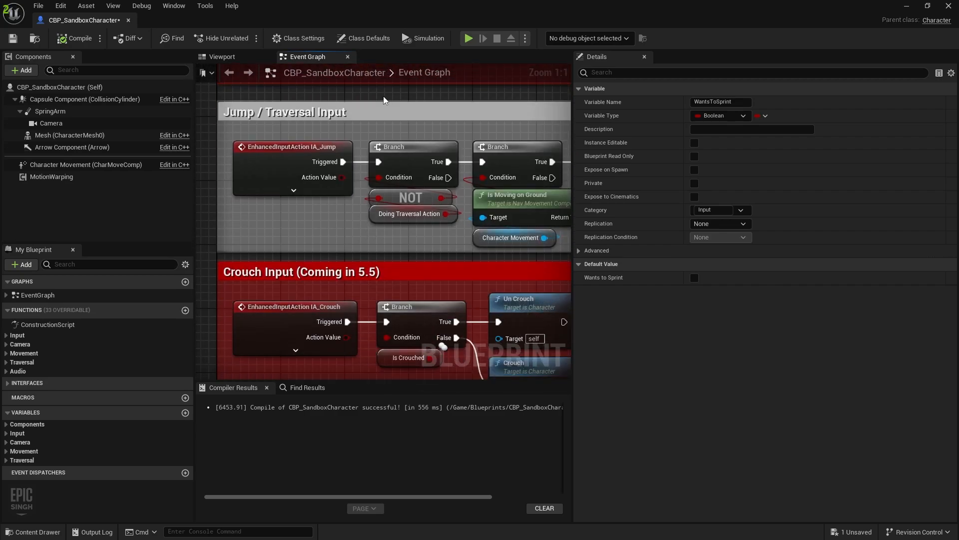
{"action": "right_click_drag", "start_coordinate": [335, 294], "coordinate": [288, 227]}
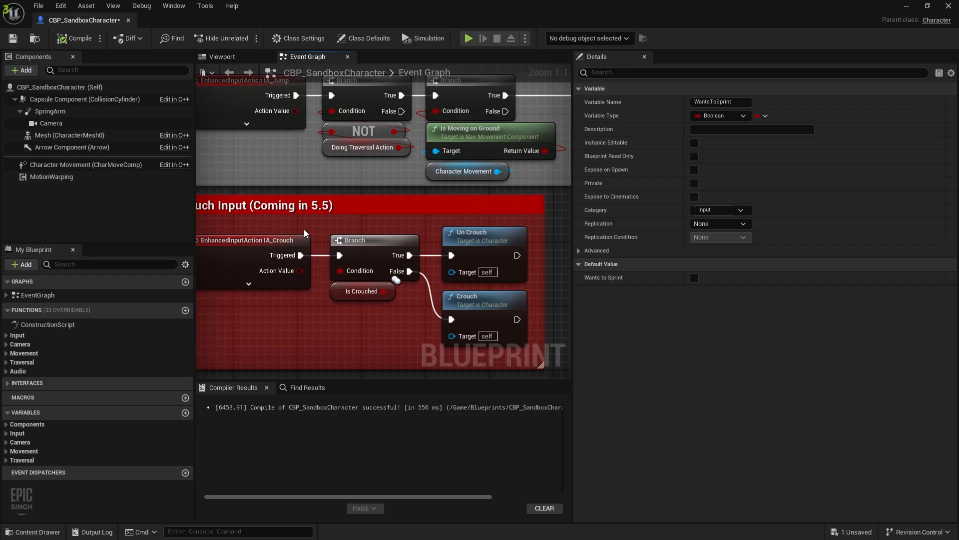
{"action": "right_click_drag", "start_coordinate": [302, 277], "coordinate": [316, 270]}
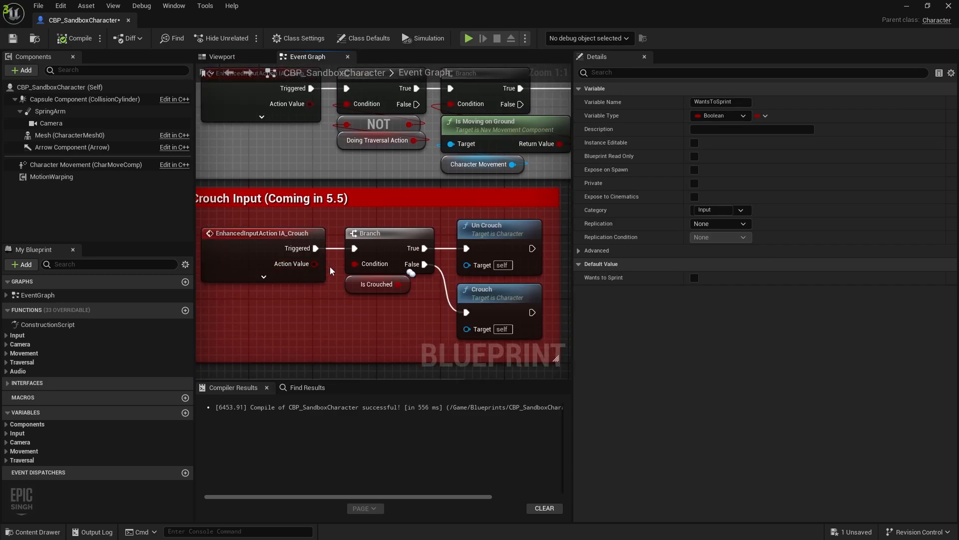
{"action": "left_click_drag", "start_coordinate": [361, 320], "coordinate": [376, 254]}
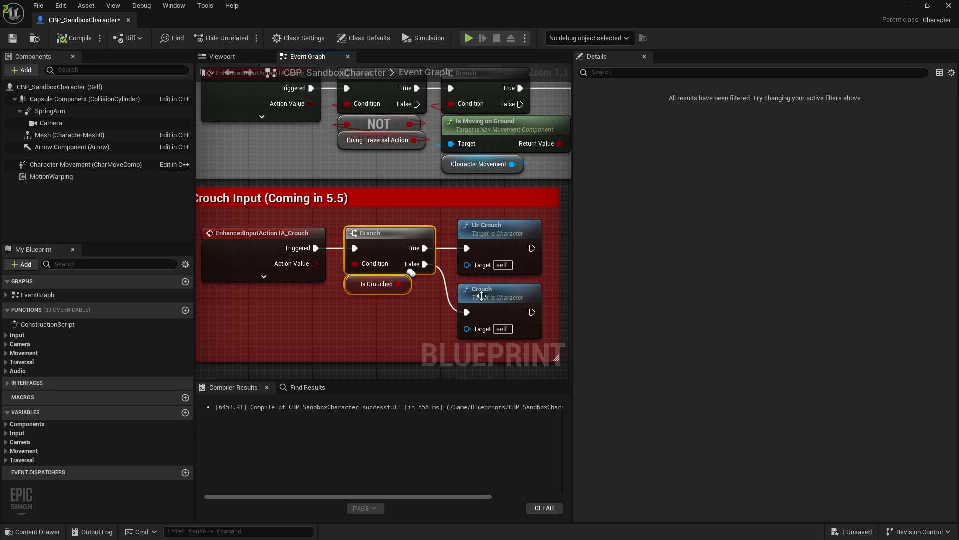
{"action": "left_click_drag", "start_coordinate": [446, 220], "coordinate": [486, 239]}
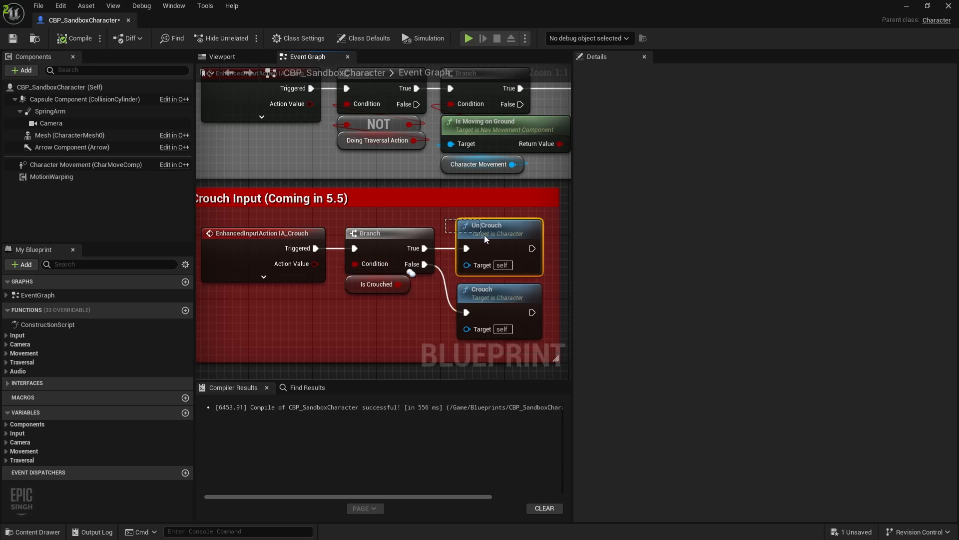
{"action": "left_click", "coordinate": [12, 38]}
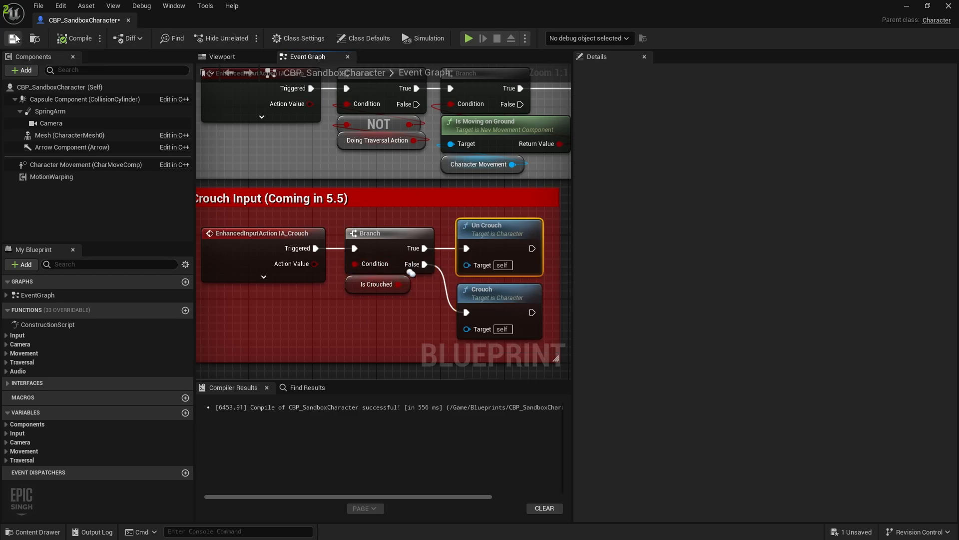
{"action": "left_click", "coordinate": [129, 20]}
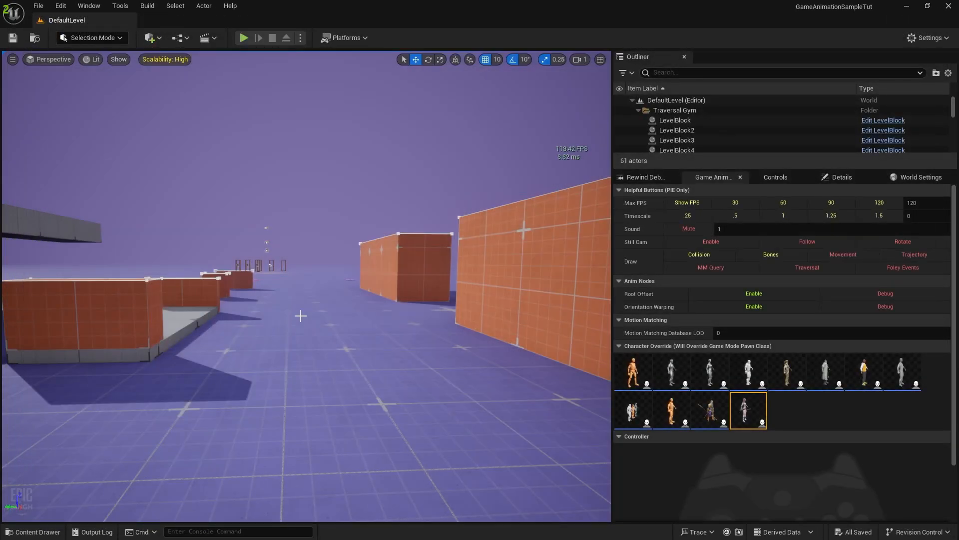
Browse to Characters > UEFN_Mannequin > Animations > Crouch_WIP and review the crouch clips
{"action": "right_click_drag", "start_coordinate": [300, 316], "coordinate": [299, 321]}
{"action": "key", "text": "ctrl+space"}
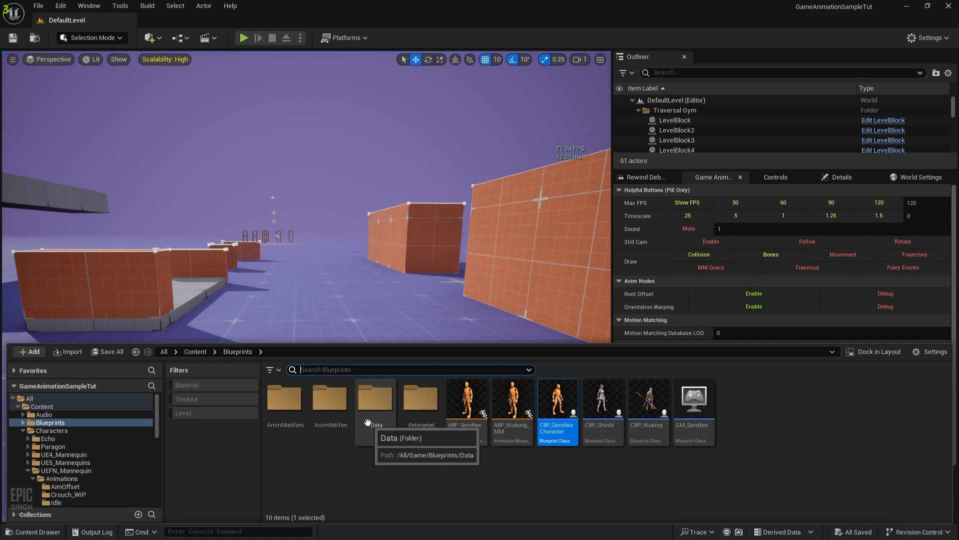
{"action": "left_click", "coordinate": [70, 430]}
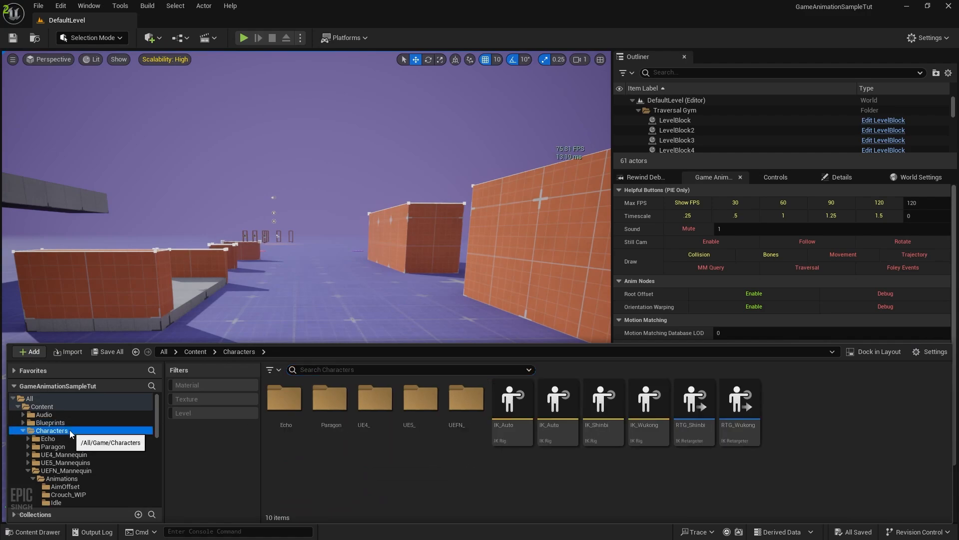
{"action": "double_click", "coordinate": [471, 415]}
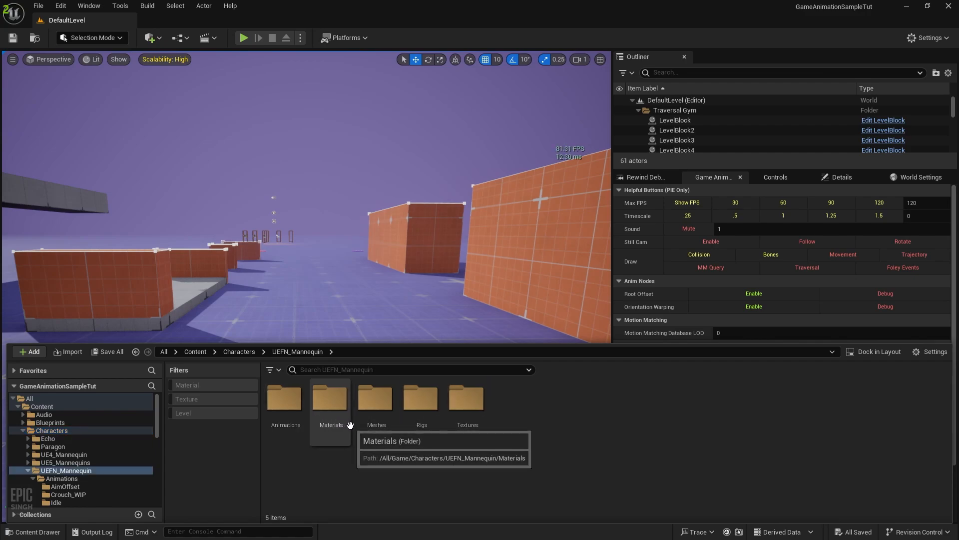
{"action": "left_click", "coordinate": [296, 432]}
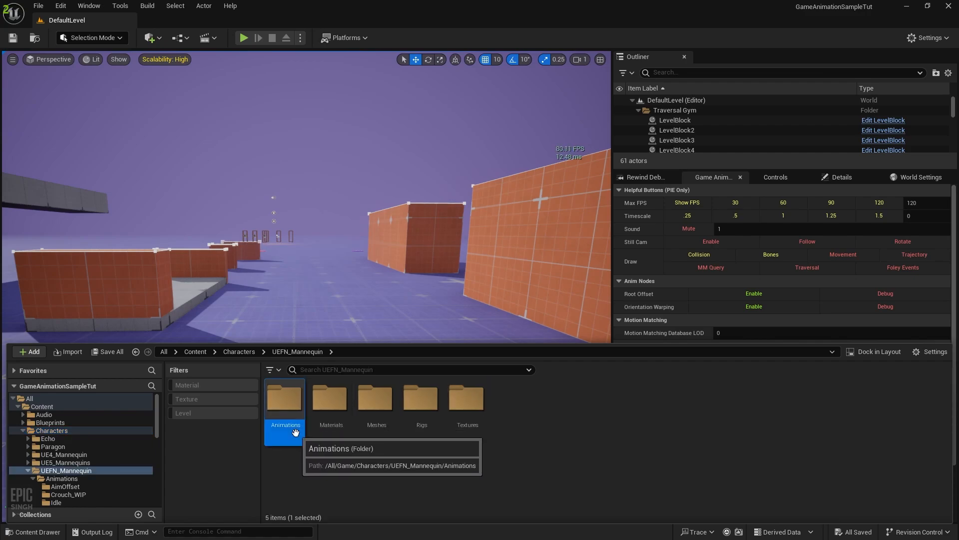
{"action": "double_click", "coordinate": [296, 432]}
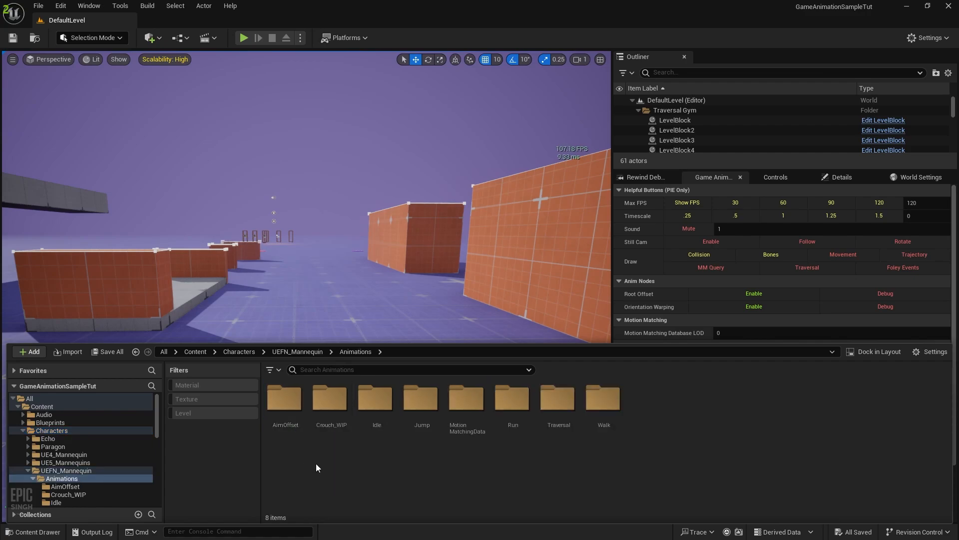
{"action": "left_click", "coordinate": [329, 424]}
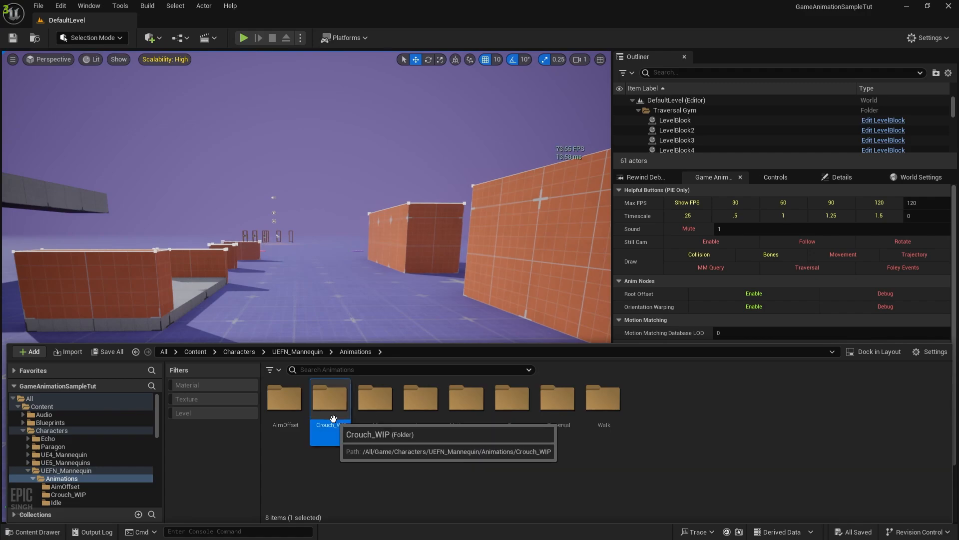
{"action": "double_click", "coordinate": [330, 424]}
{"action": "scroll", "coordinate": [433, 456], "scroll_direction": "down", "scroll_amount": 5}
{"action": "scroll", "coordinate": [433, 457], "scroll_direction": "down", "scroll_amount": 1}
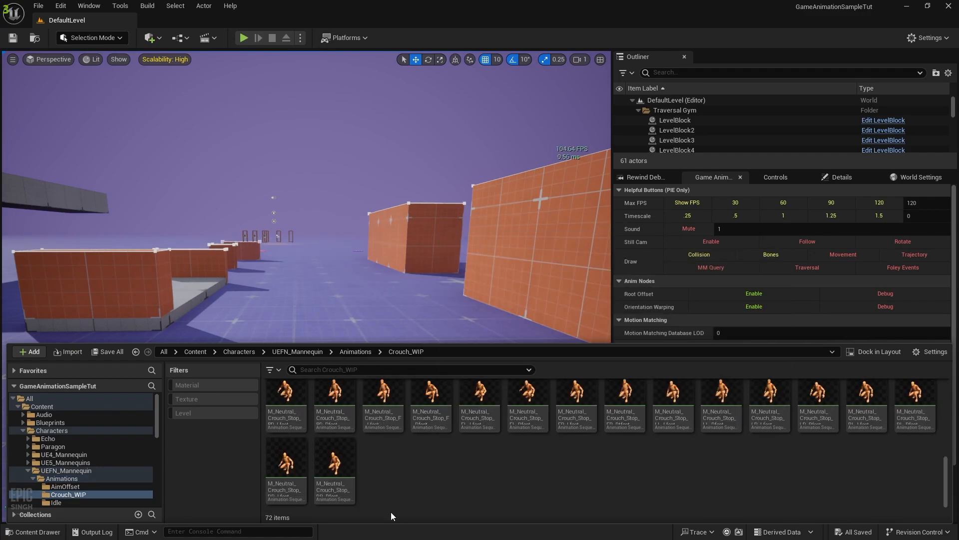
{"action": "scroll", "coordinate": [551, 492], "scroll_direction": "up", "scroll_amount": 6}
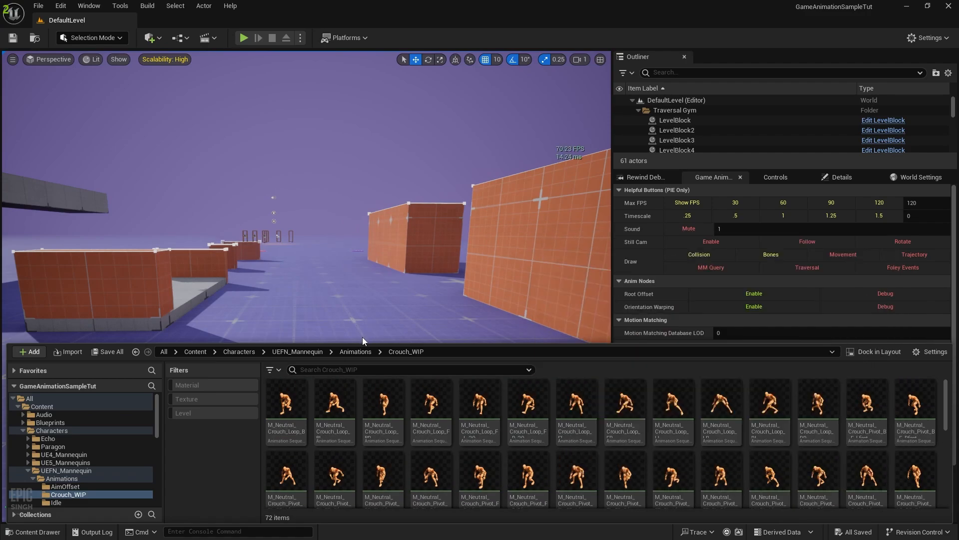
Go to Animations > MotionMatchingData and select CHT_PoseSearchDatabases_Dense
{"action": "left_click", "coordinate": [355, 352]}
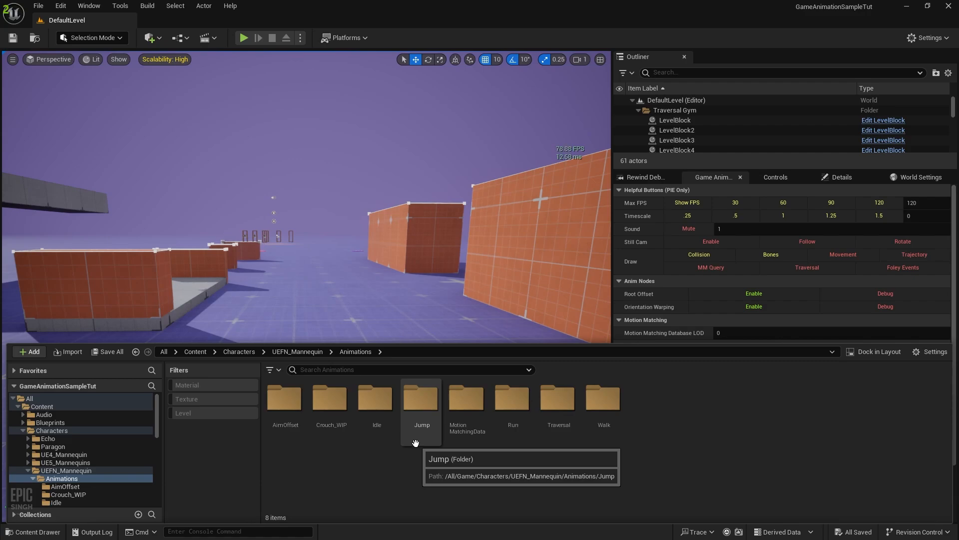
{"action": "double_click", "coordinate": [463, 415]}
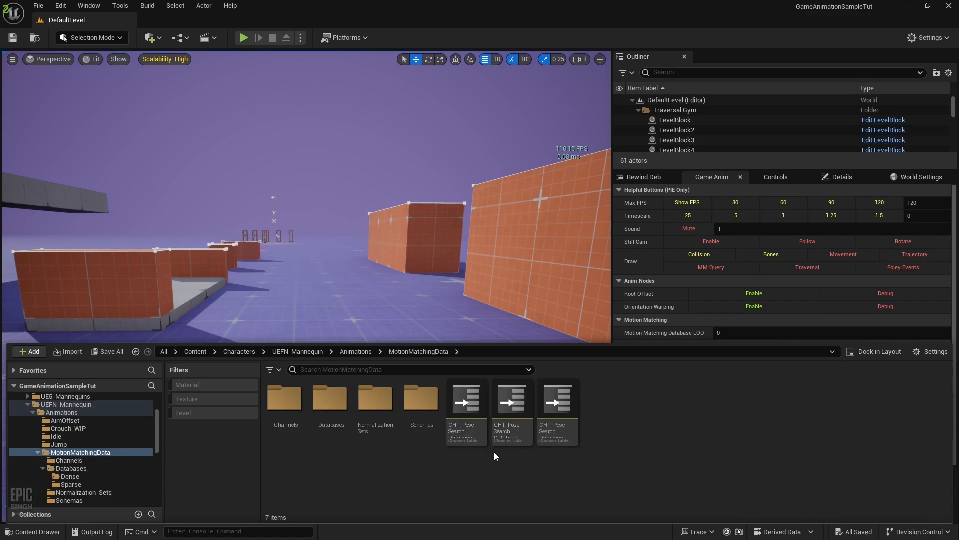
{"action": "left_click", "coordinate": [507, 429]}
Open CHT_PoseSearchDatabases_Dense and add a fifth Nested Chooser row
{"action": "double_click", "coordinate": [507, 429]}
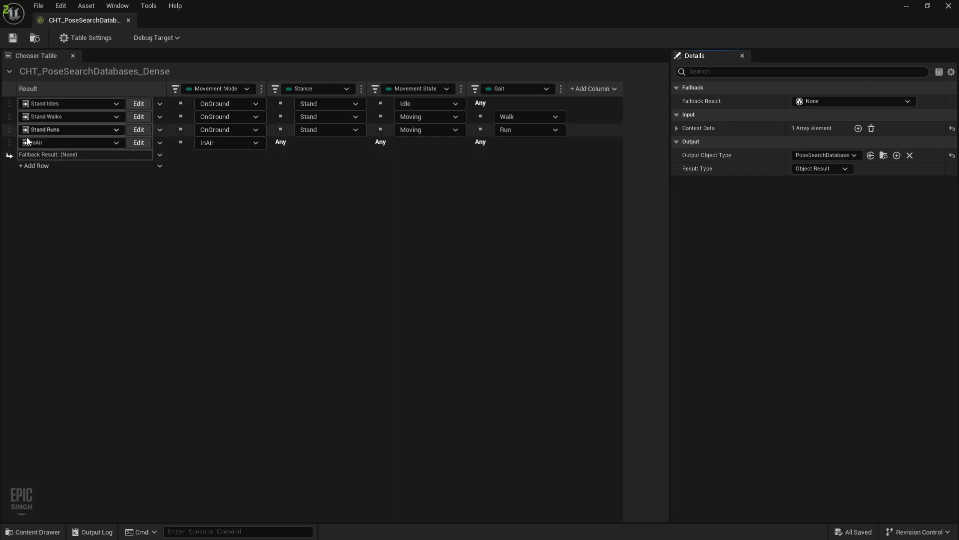
{"action": "left_click", "coordinate": [37, 166]}
{"action": "left_click", "coordinate": [59, 232]}
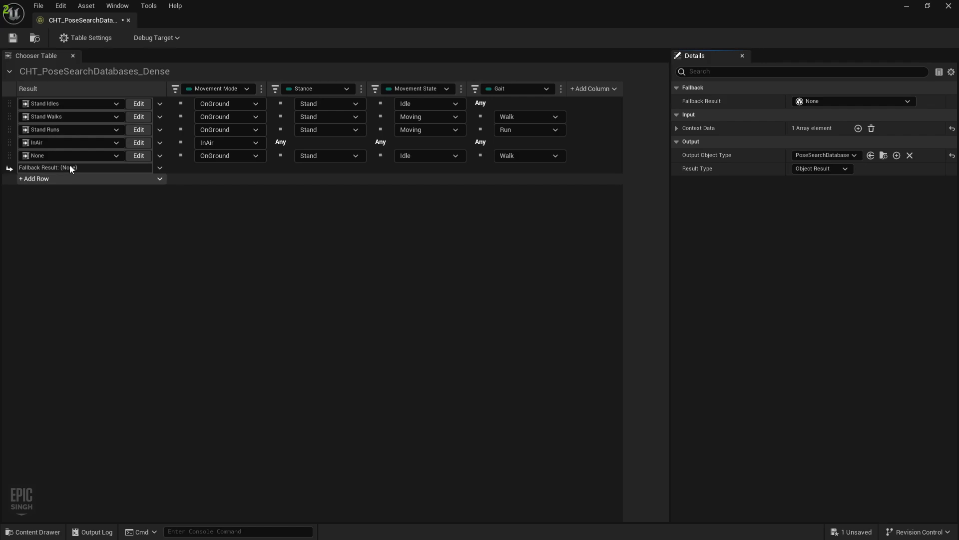
{"action": "left_click", "coordinate": [71, 167]}
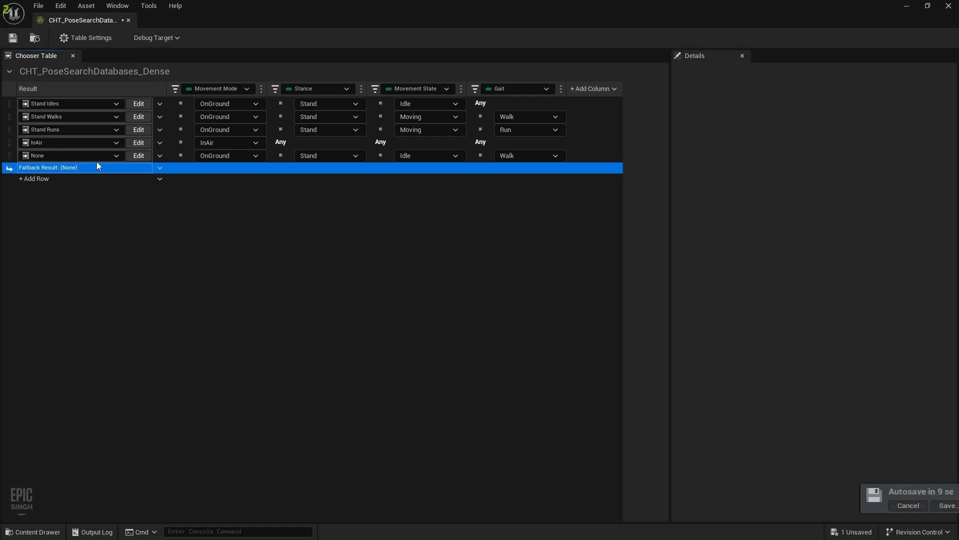
{"action": "left_click", "coordinate": [97, 160]}
Give the new row a new nested chooser named Crouch Idles
{"action": "mouse_move", "coordinate": [83, 205]}
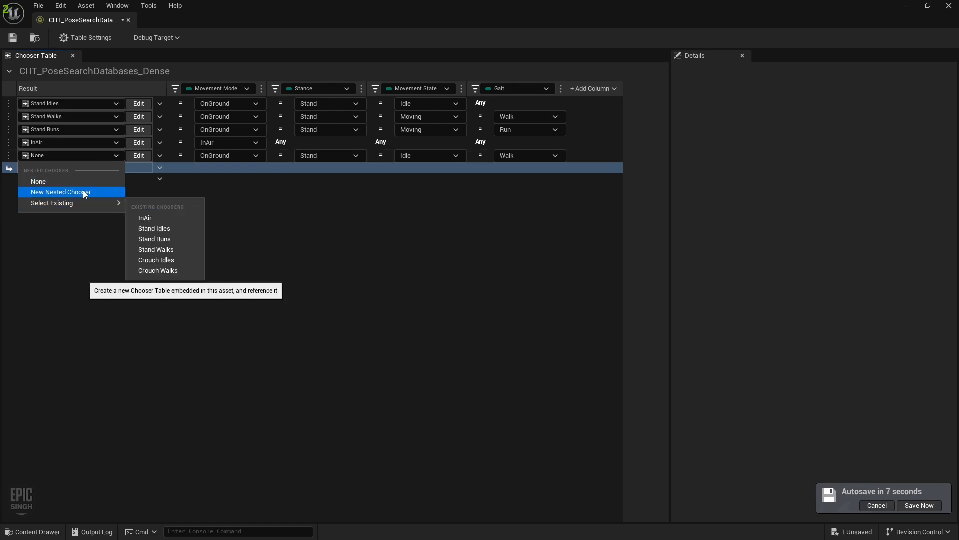
{"action": "left_click", "coordinate": [84, 192]}
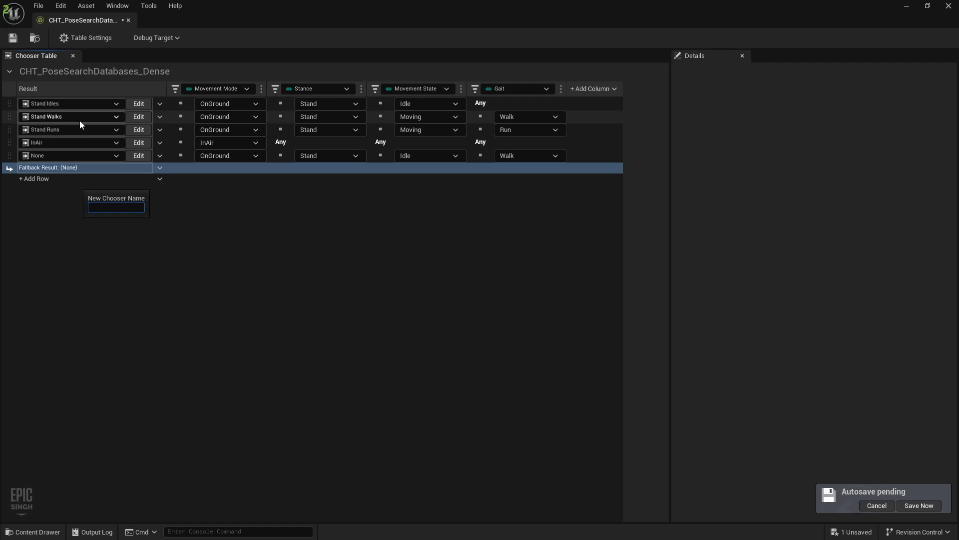
{"action": "type", "text": "Crouch Idles"}
{"action": "key", "text": "Return"}
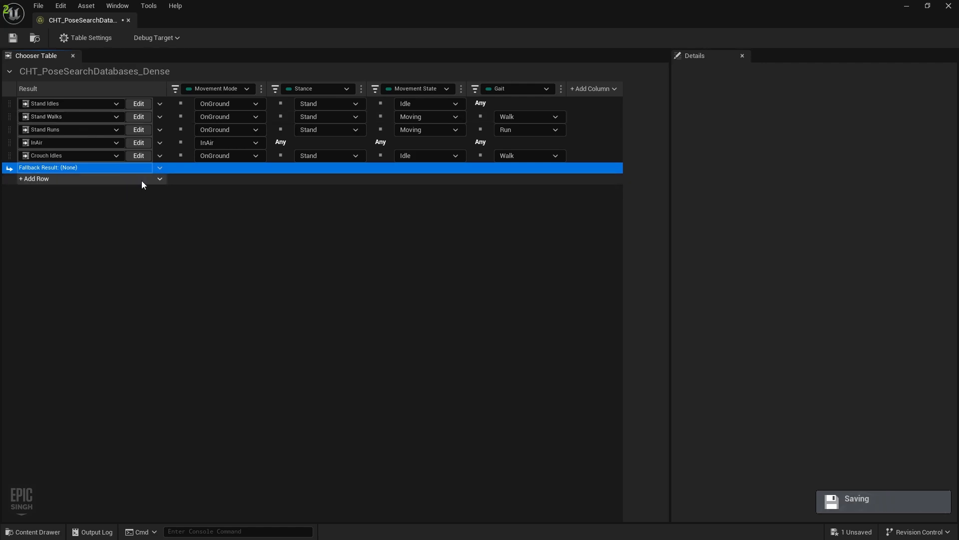
Add another Nested Chooser row with a new nested chooser named Crouch Walks
{"action": "left_click", "coordinate": [149, 180]}
{"action": "left_click", "coordinate": [68, 245]}
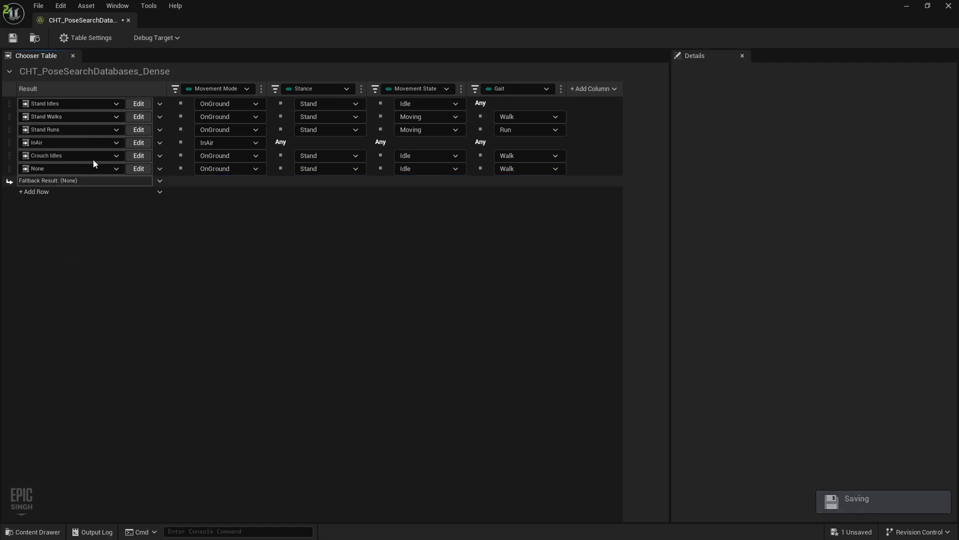
{"action": "left_click", "coordinate": [92, 169]}
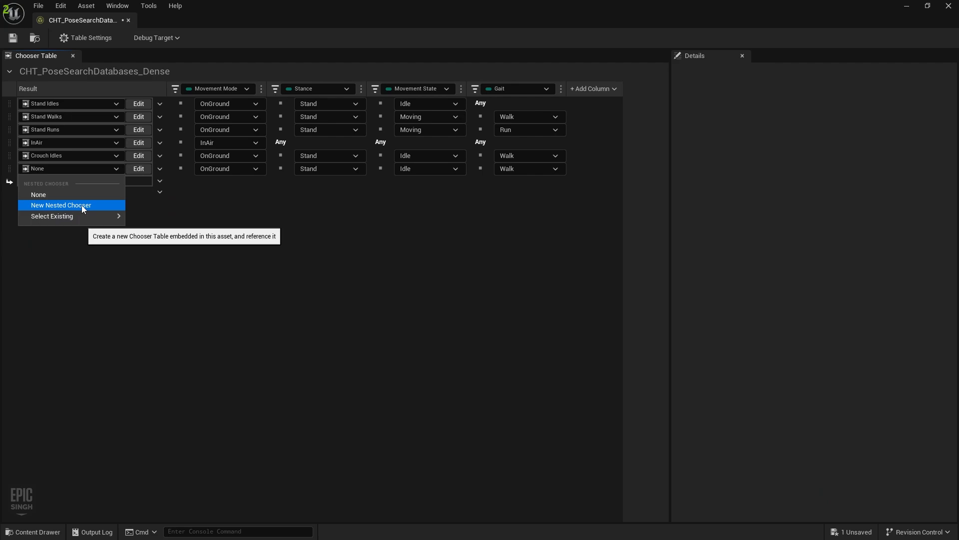
{"action": "left_click", "coordinate": [82, 205]}
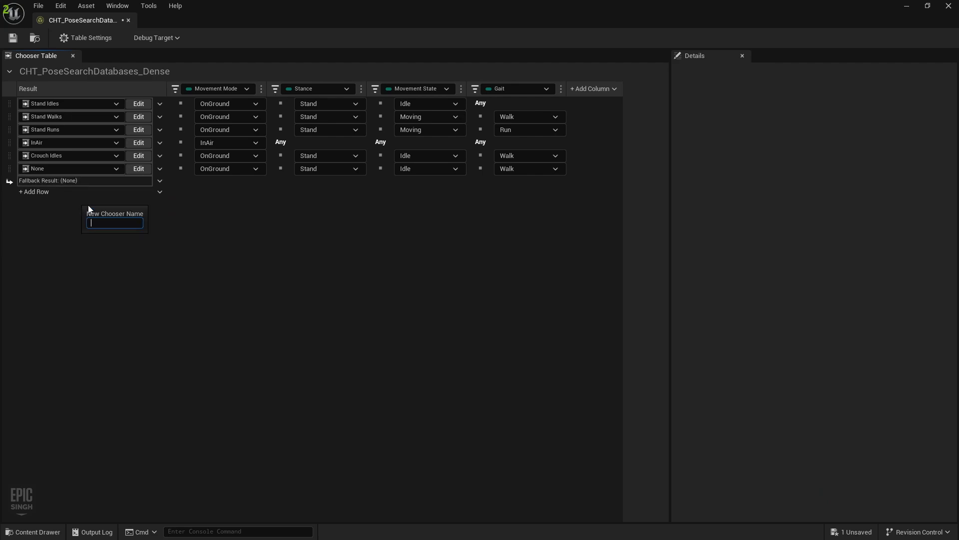
{"action": "type", "text": "Crouch Walks"}
{"action": "key", "text": "Return"}
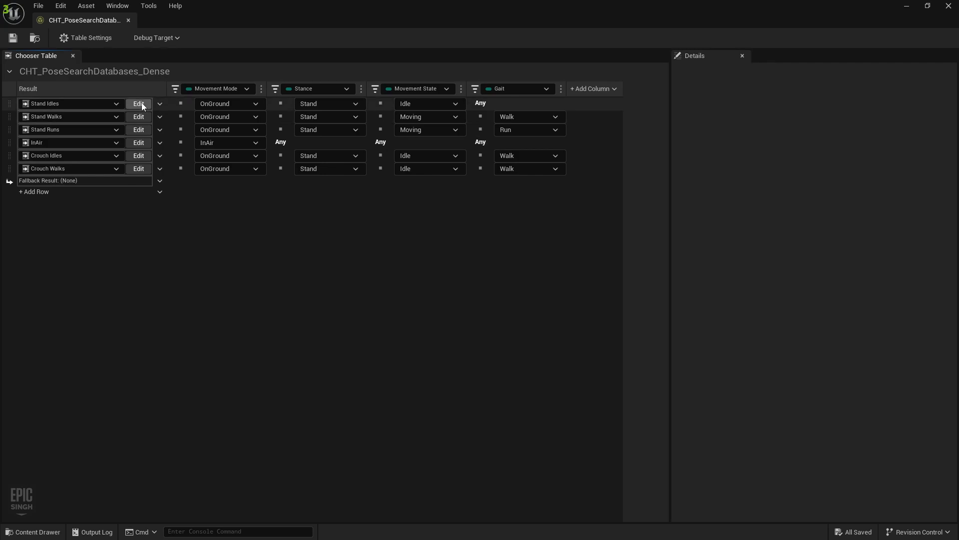
Edit the Stand Idles nested table and locate PSD_Dense_Stand_Idles in the Dense folder
{"action": "left_click", "coordinate": [129, 103]}
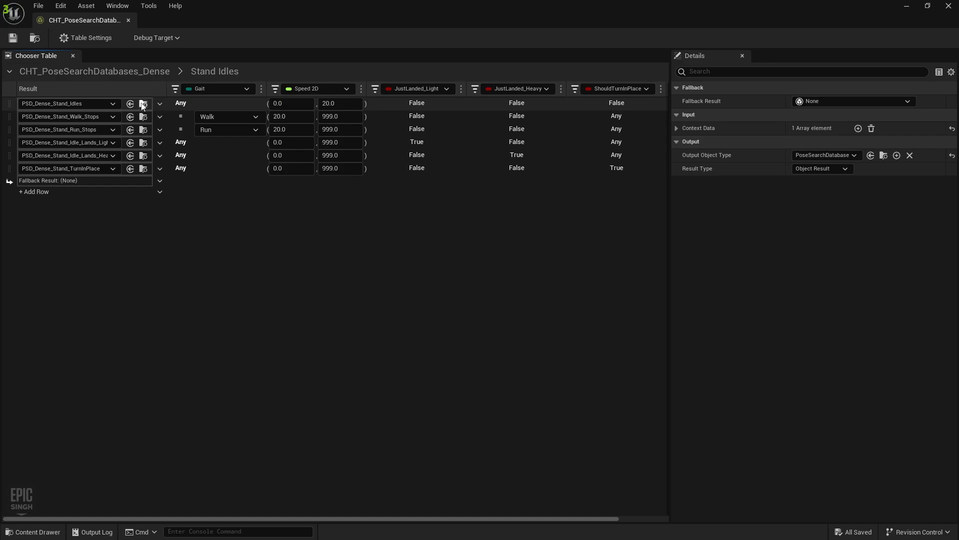
{"action": "left_click", "coordinate": [143, 104]}
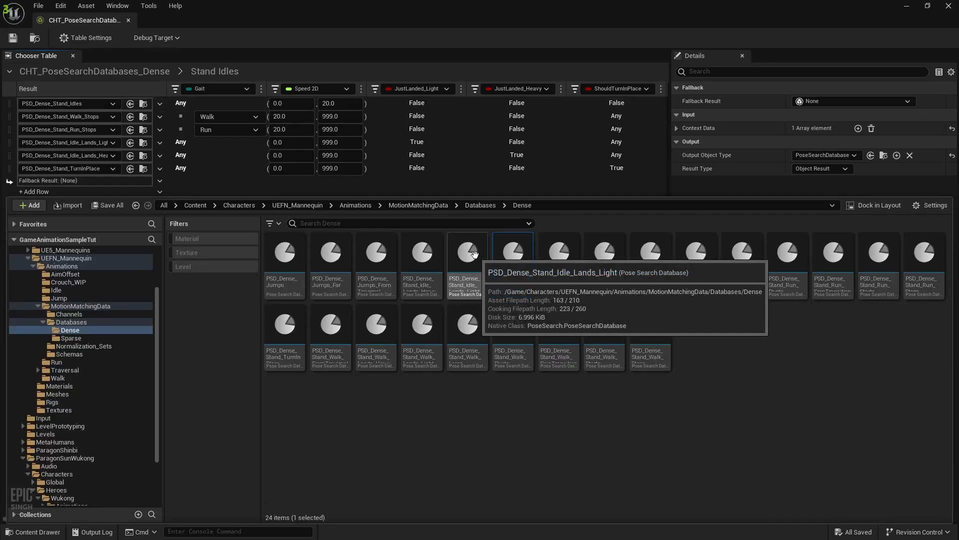
{"action": "left_click", "coordinate": [512, 263]}
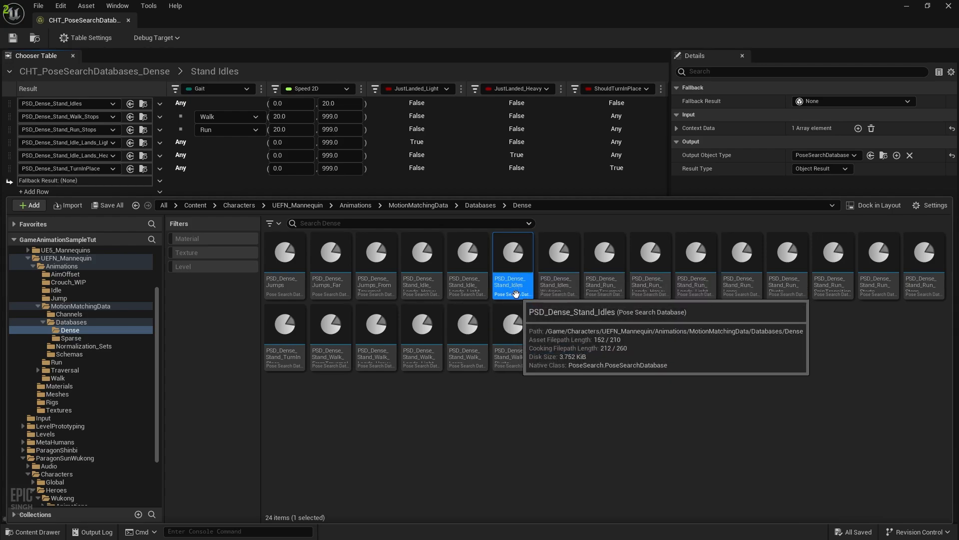
{"action": "scroll", "coordinate": [93, 454], "scroll_direction": "up", "scroll_amount": 5}
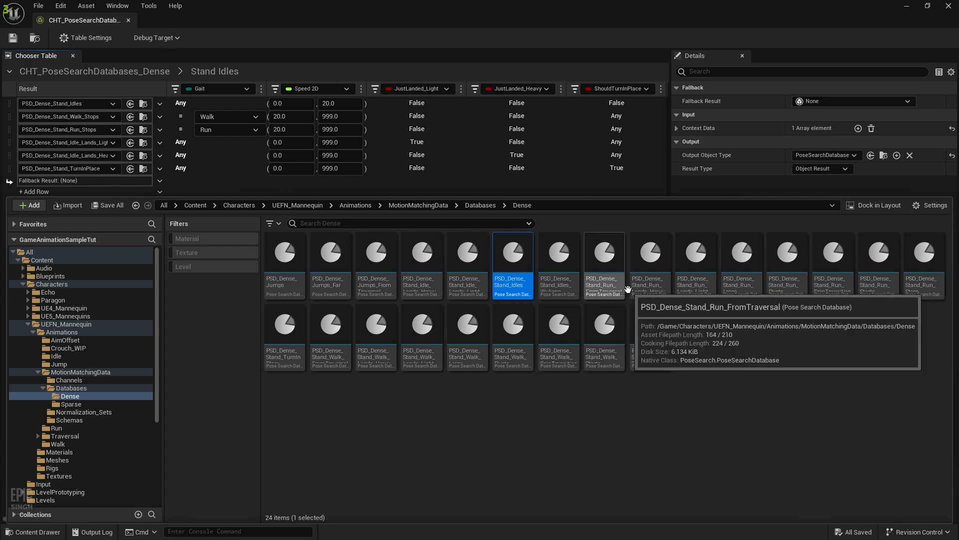
Create a new folder named Crouch inside the Dense folder
{"action": "right_click", "coordinate": [524, 434]}
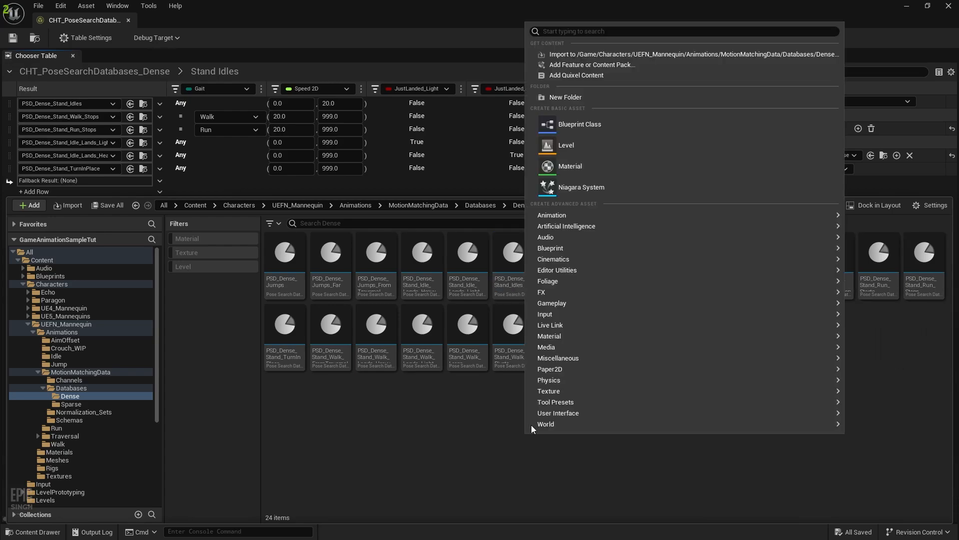
{"action": "left_click", "coordinate": [586, 98]}
{"action": "type", "text": "Cr"}
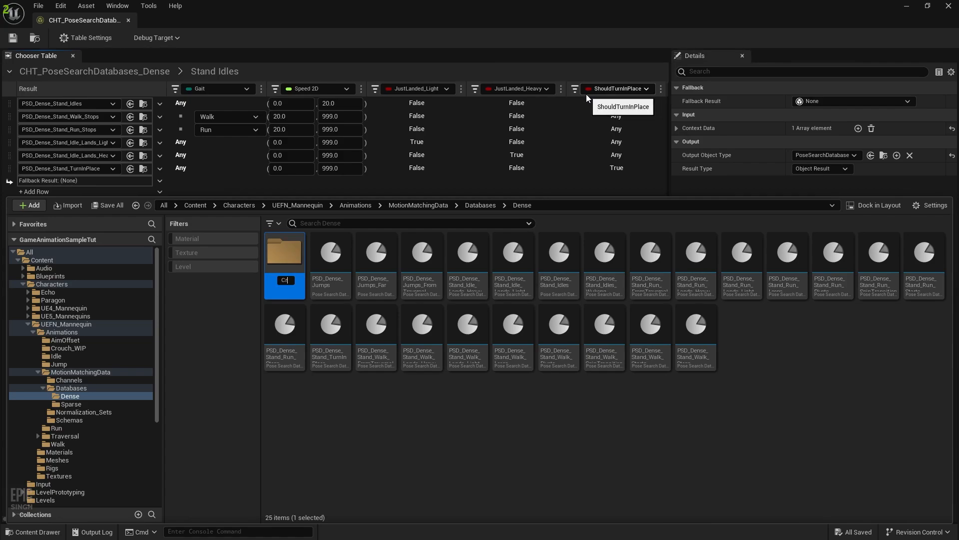
{"action": "type", "text": "opuch"}
{"action": "key", "text": "Return"}
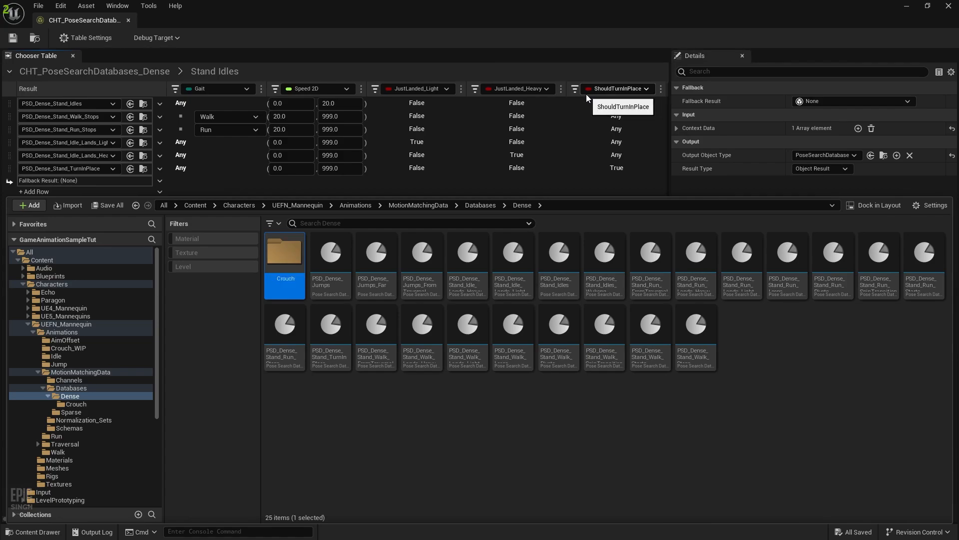
Duplicate PSD_Dense_Stand_Idles as PSD_Dense_Crouch_Idles and save it
{"action": "left_click", "coordinate": [563, 283]}
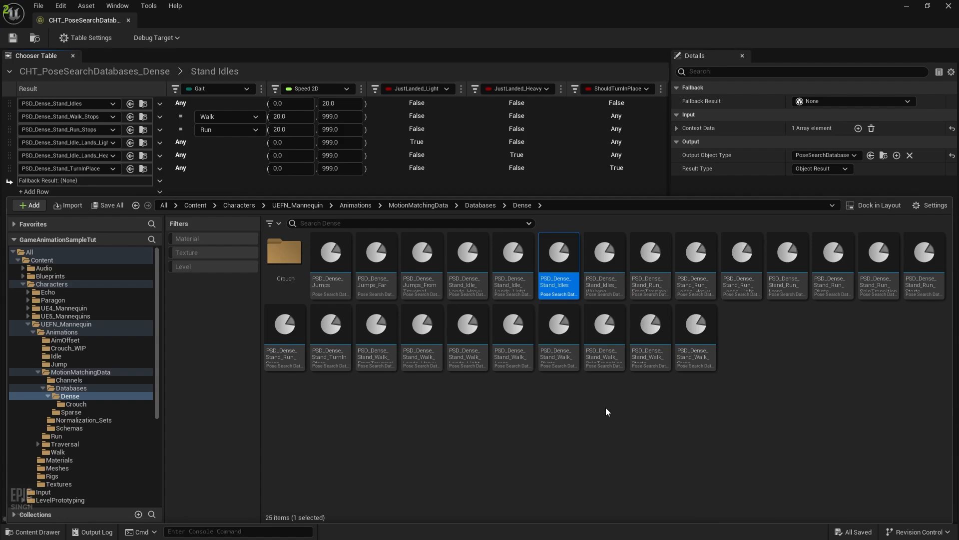
{"action": "key", "text": "ctrl+d"}
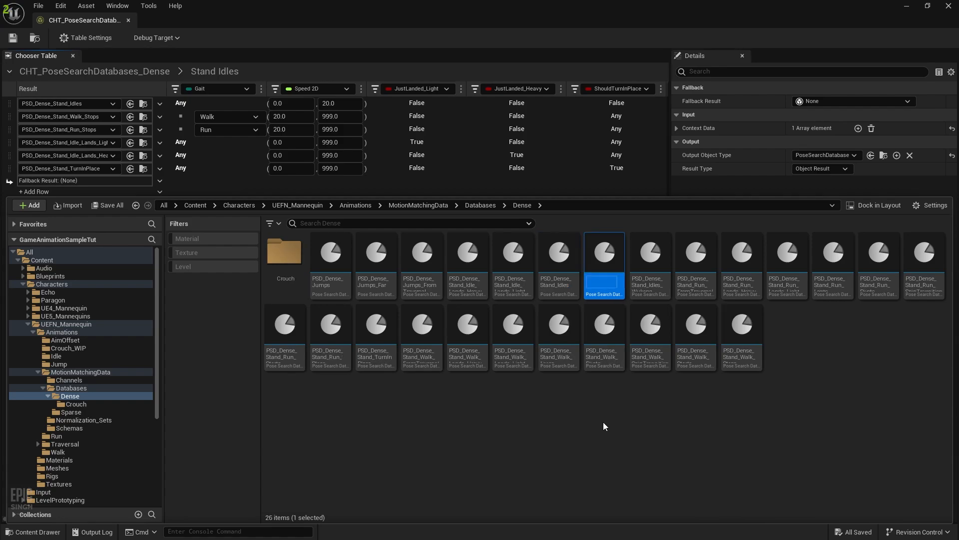
{"action": "key", "text": "End"}
{"action": "key", "text": "BackSpace"}
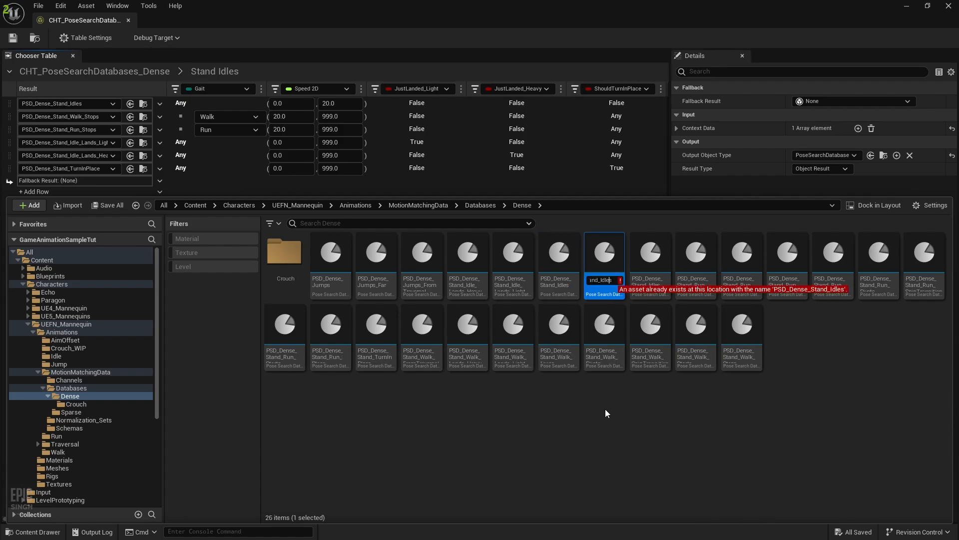
{"action": "key", "text": "BackSpace"}
{"action": "key", "text": "BackSpace"}
{"action": "key", "text": "BackSpace"}
{"action": "key", "text": "BackSpace"}
{"action": "key", "text": "BackSpace"}
{"action": "key", "text": "BackSpace"}
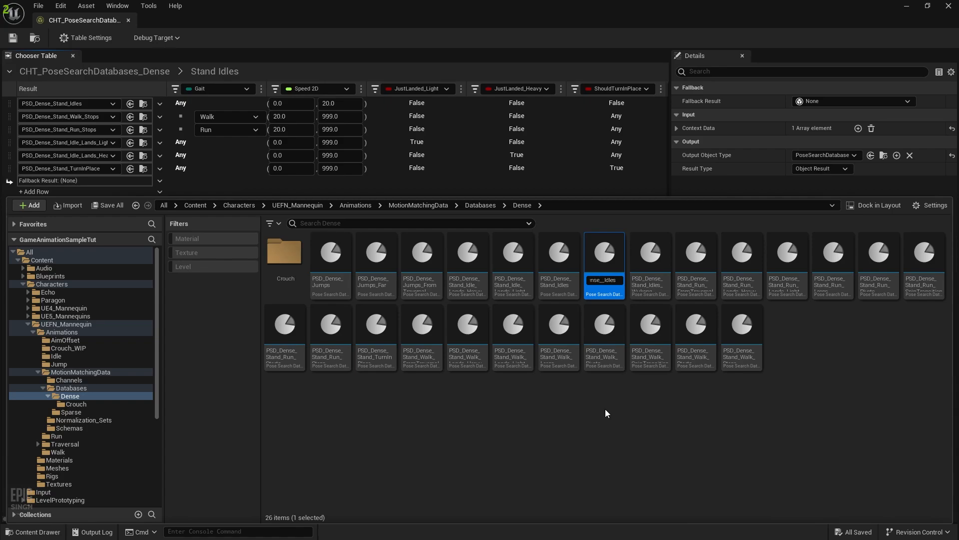
{"action": "type", "text": "Crouch_"}
{"action": "key", "text": "Return"}
{"action": "key", "text": "ctrl+s"}
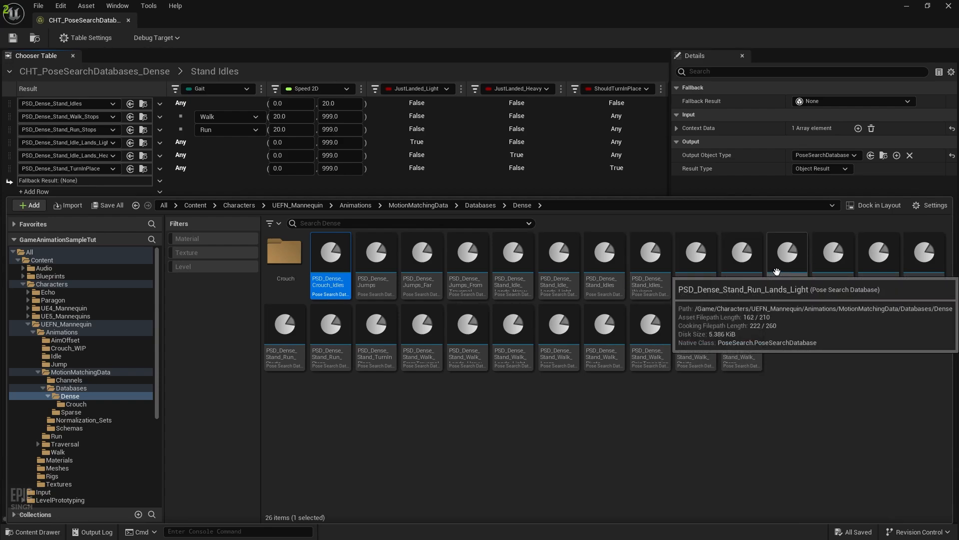
Duplicate the Stand_Run Loops and Pivots databases as PSD_Dense_Crouch_Loops and PSD_Dense_Crouch_Pivots
{"action": "right_click", "coordinate": [826, 272]}
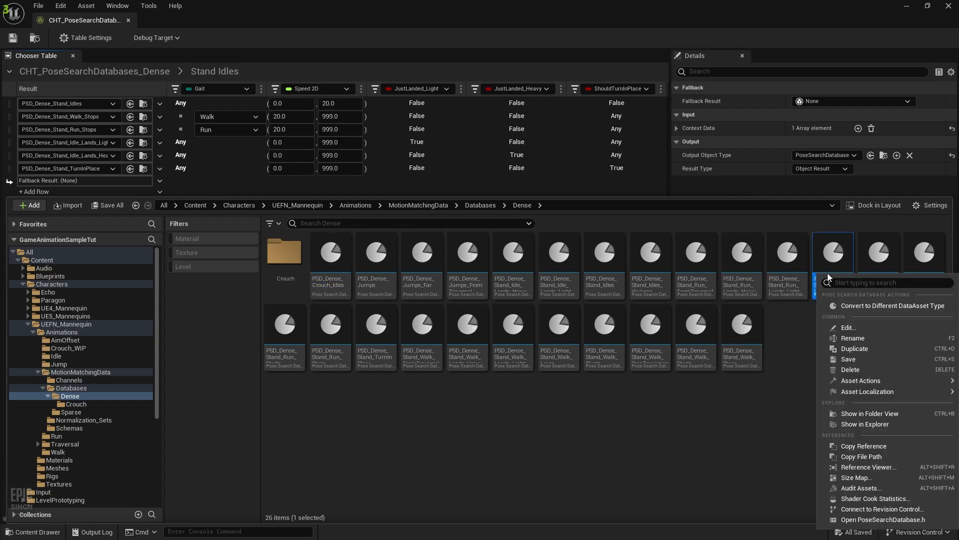
{"action": "left_click", "coordinate": [859, 347]}
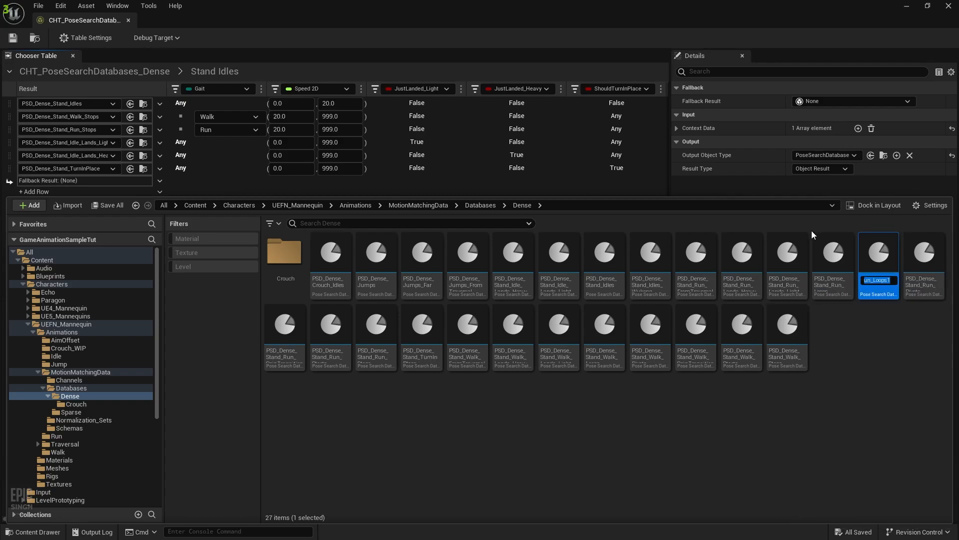
{"action": "key", "text": "End"}
{"action": "key", "text": "BackSpace"}
{"action": "key", "text": "BackSpace"}
{"action": "type", "text": "s"}
{"action": "key", "text": "Left"}
{"action": "key", "text": "Left"}
{"action": "key", "text": "Left"}
{"action": "key", "text": "Left"}
{"action": "key", "text": "Left"}
{"action": "key", "text": "Left"}
{"action": "key", "text": "BackSpace"}
{"action": "key", "text": "BackSpace"}
{"action": "key", "text": "BackSpace"}
{"action": "key", "text": "BackSpace"}
{"action": "key", "text": "BackSpace"}
{"action": "key", "text": "BackSpace"}
{"action": "key", "text": "BackSpace"}
{"action": "key", "text": "BackSpace"}
{"action": "key", "text": "BackSpace"}
{"action": "type", "text": "Crouch"}
{"action": "key", "text": "Return"}
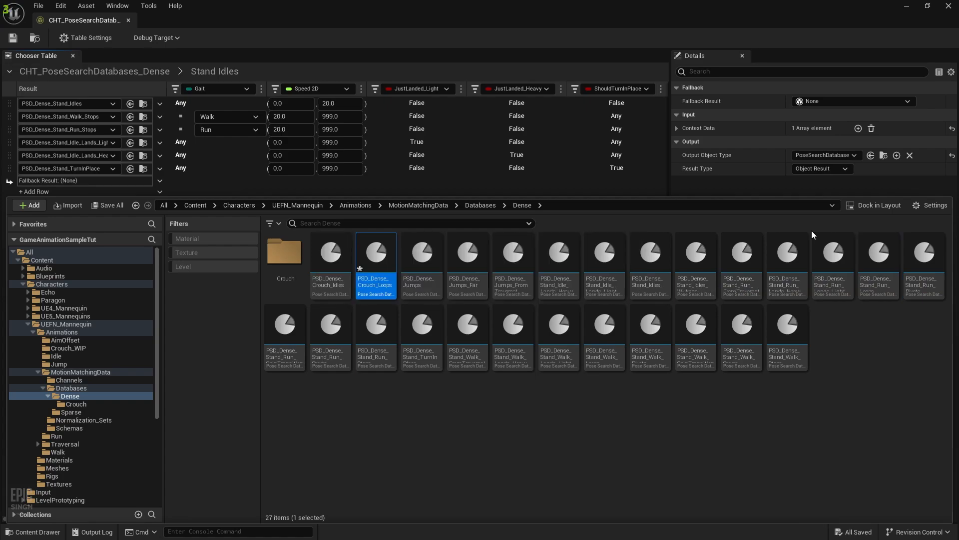
{"action": "left_click", "coordinate": [907, 276]}
{"action": "key", "text": "ctrl+d"}
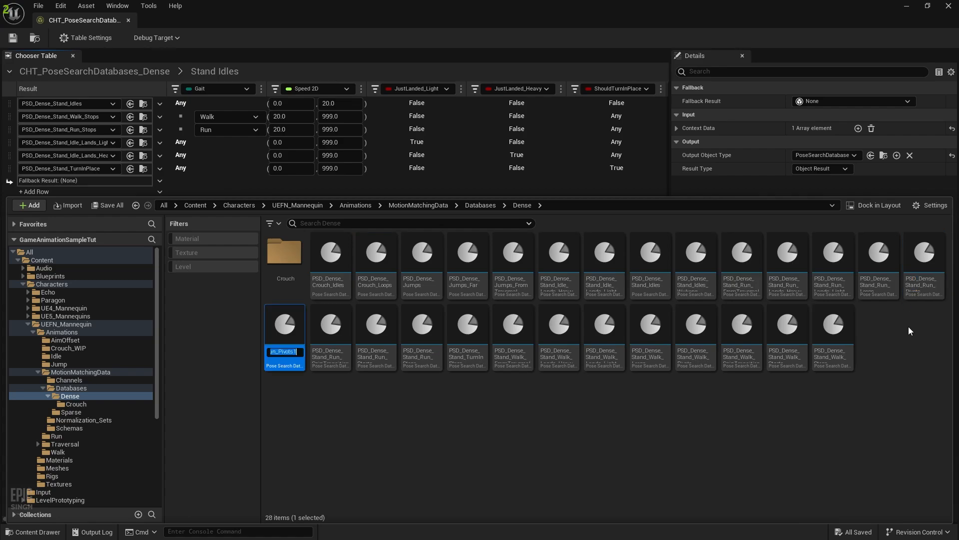
{"action": "key", "text": "End"}
{"action": "key", "text": "BackSpace"}
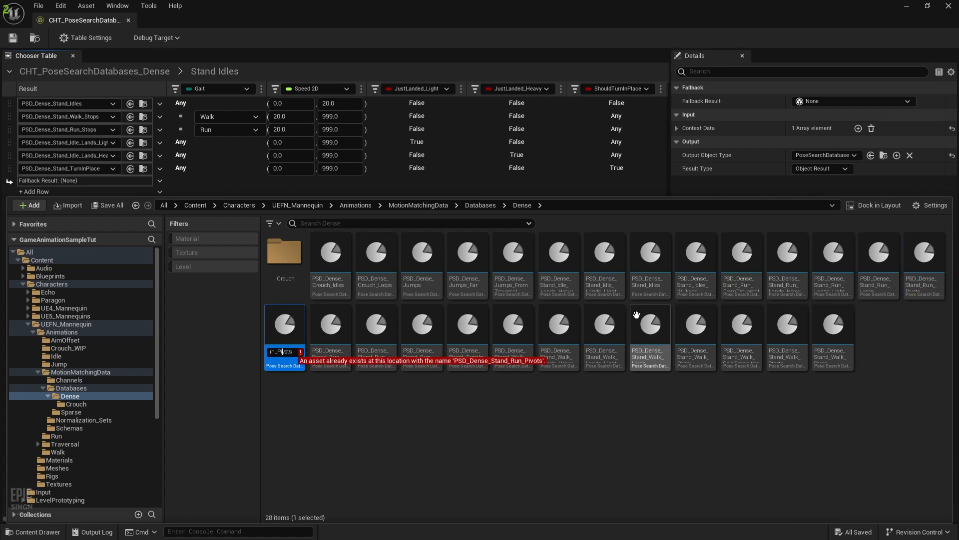
{"action": "key", "text": "BackSpace"}
{"action": "key", "text": "BackSpace"}
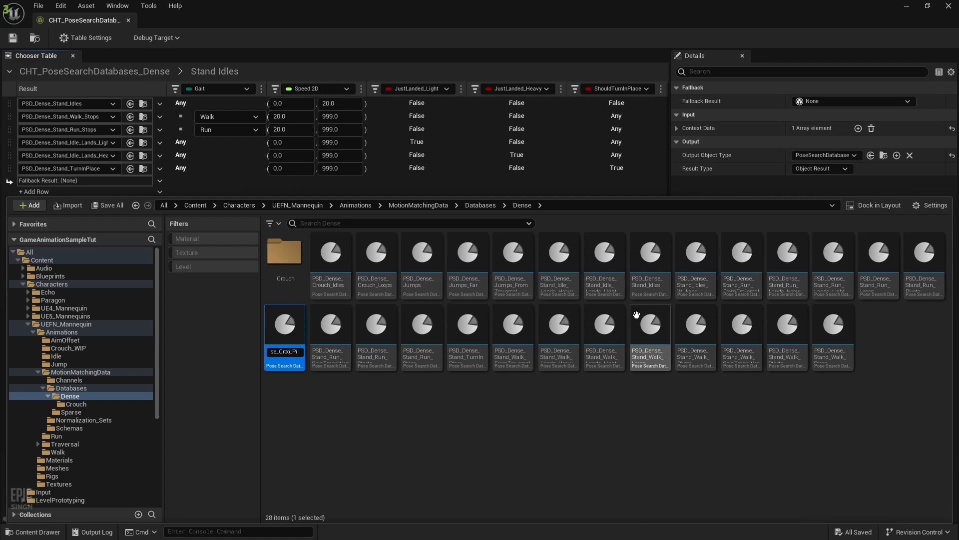
{"action": "type", "text": "Crouch"}
{"action": "key", "text": "Return"}
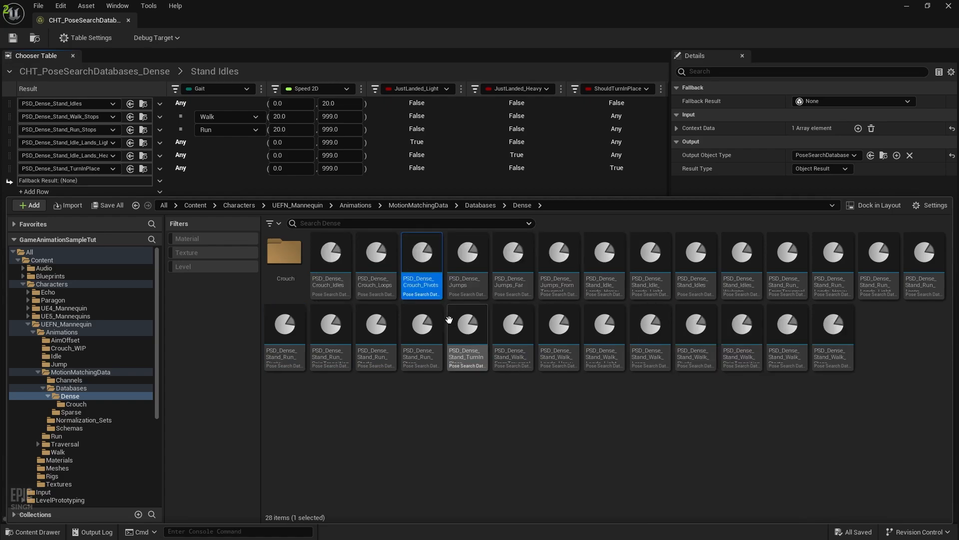
Duplicate the Stand_Run Starts and Stops databases as PSD_Dense_Crouch_Starts and PSD_Dense_Crouch_Stops
{"action": "left_click", "coordinate": [377, 336]}
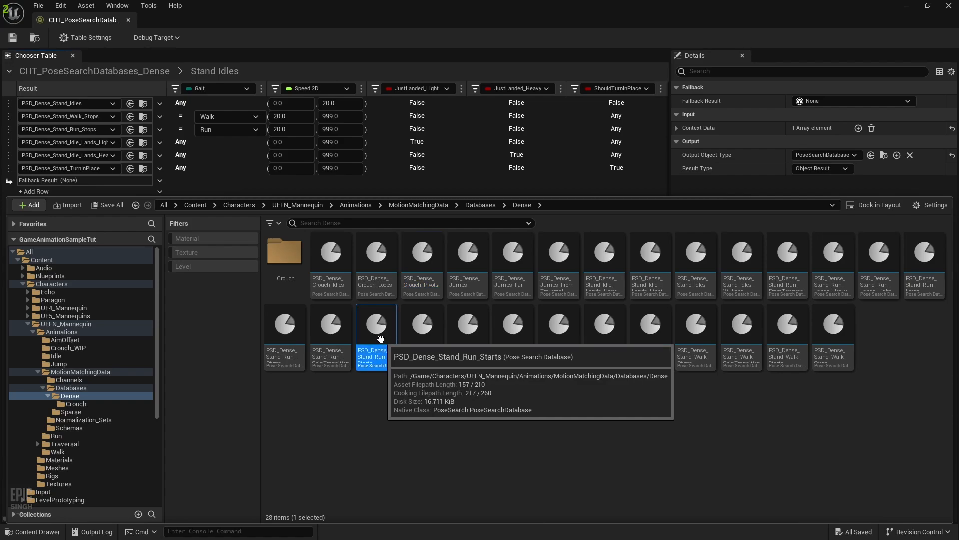
{"action": "key", "text": "ctrl+d"}
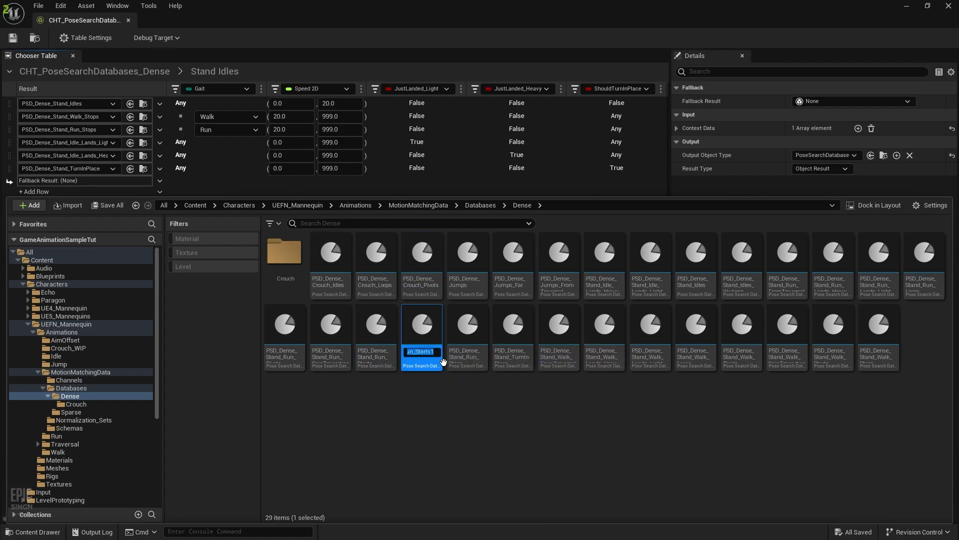
{"action": "key", "text": "End"}
{"action": "key", "text": "BackSpace"}
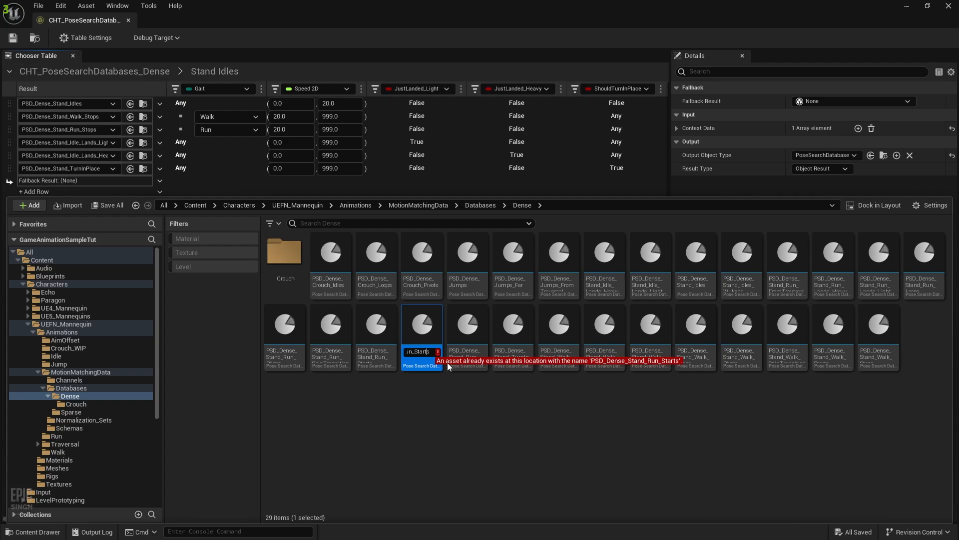
{"action": "key", "text": "Left"}
{"action": "key", "text": "BackSpace"}
{"action": "key", "text": "BackSpace"}
{"action": "key", "text": "BackSpace"}
{"action": "key", "text": "BackSpace"}
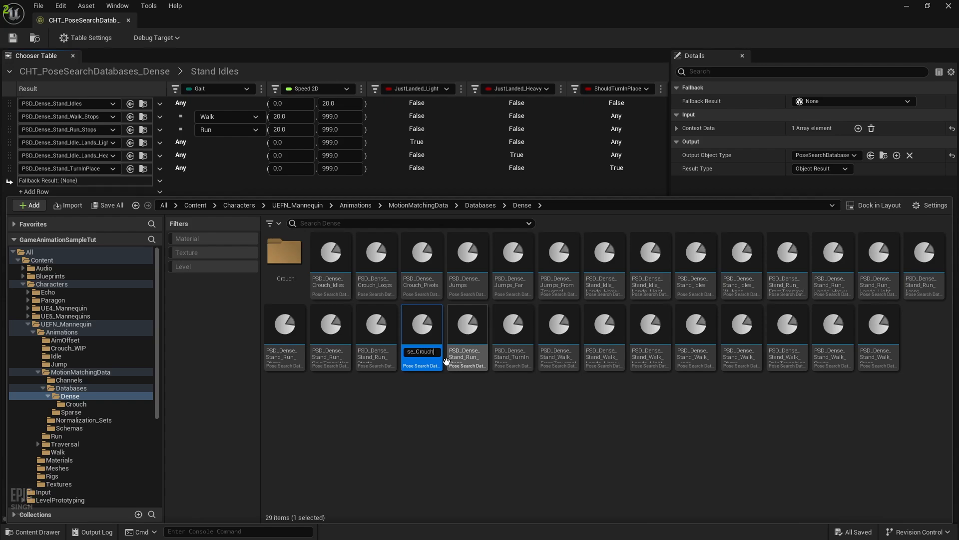
{"action": "key", "text": "Return"}
{"action": "left_click", "coordinate": [460, 339]}
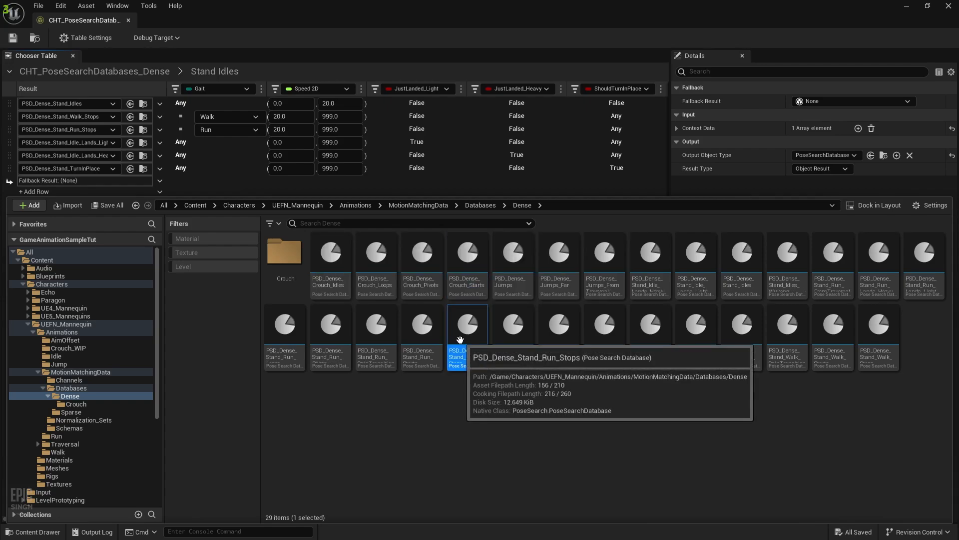
{"action": "right_click", "coordinate": [460, 339]}
{"action": "left_click", "coordinate": [520, 160]}
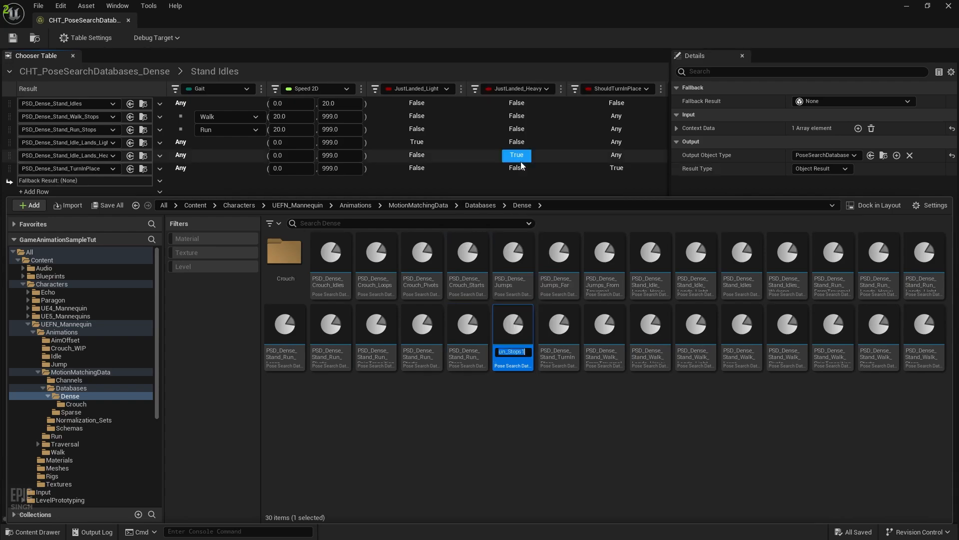
{"action": "key", "text": "End"}
{"action": "key", "text": "BackSpace"}
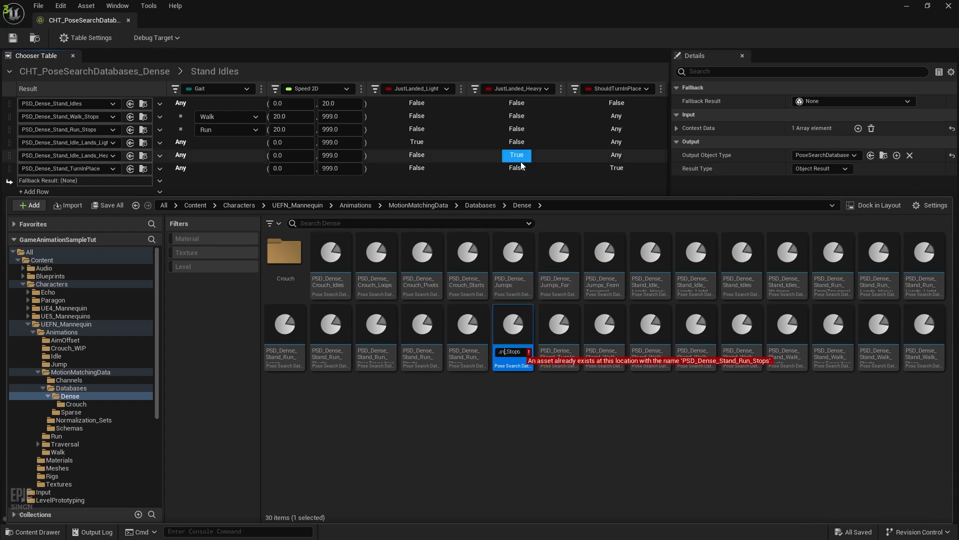
{"action": "key", "text": "Delete"}
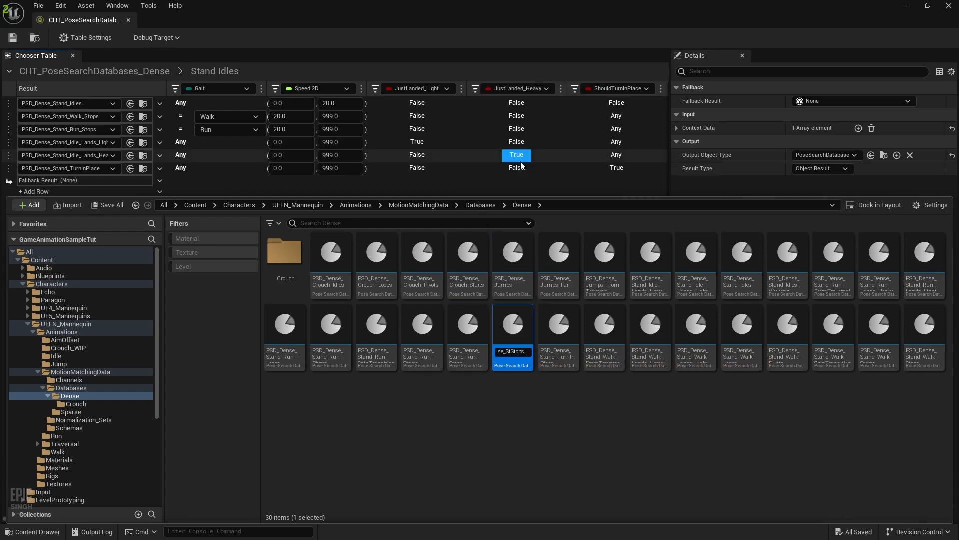
{"action": "type", "text": "Crouch_"}
{"action": "key", "text": "Return"}
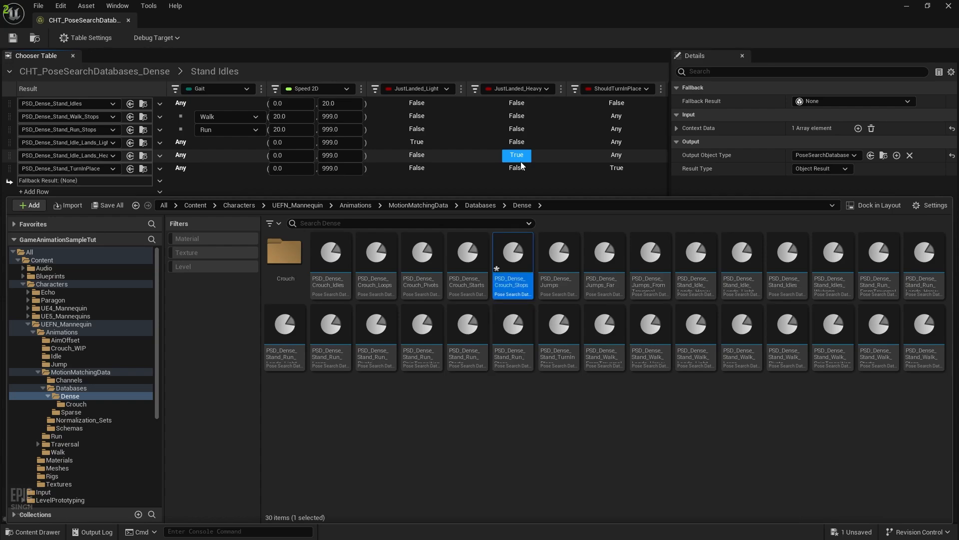
{"action": "left_click", "coordinate": [331, 259]}
Move the five crouch databases into the Crouch folder and open it
{"action": "left_click", "coordinate": [528, 288], "text": "shift"}
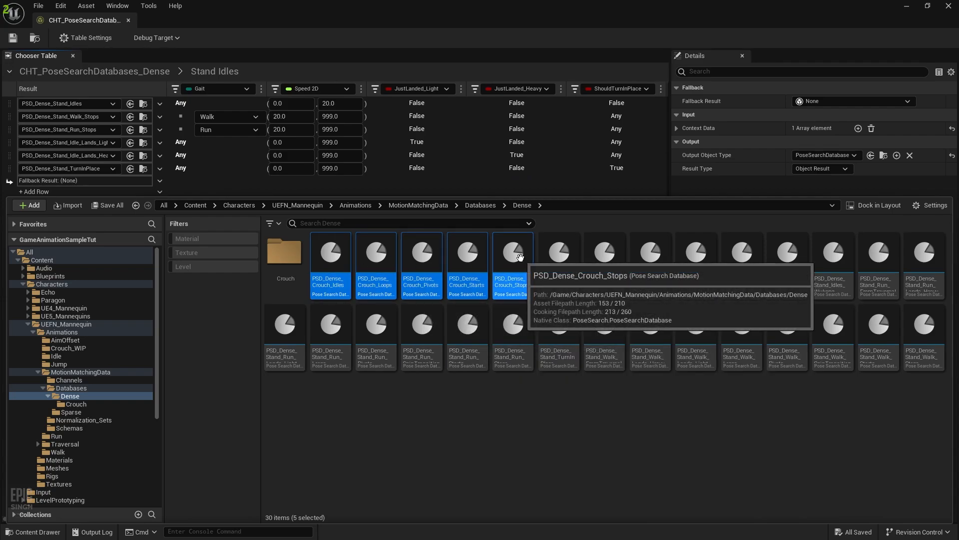
{"action": "left_click_drag", "start_coordinate": [507, 262], "coordinate": [292, 263]}
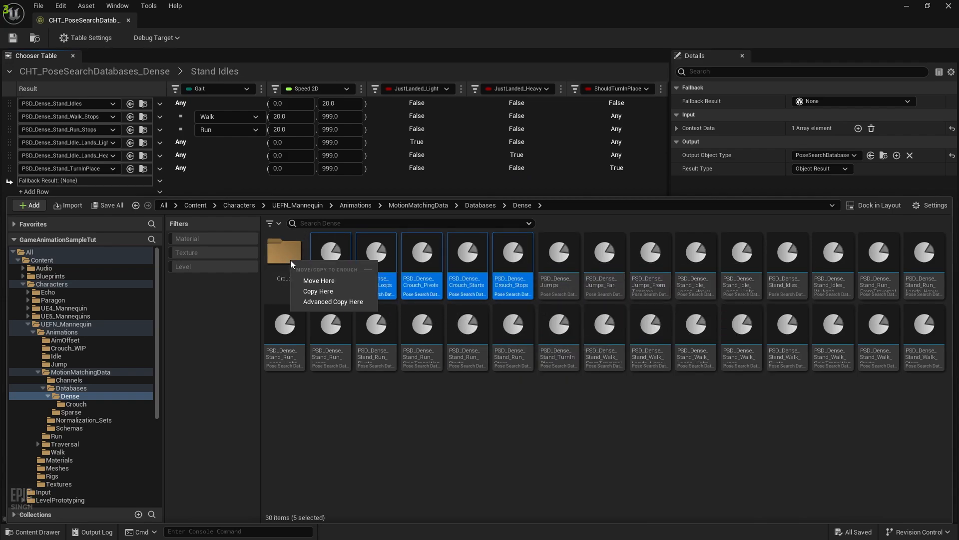
{"action": "left_click", "coordinate": [317, 280]}
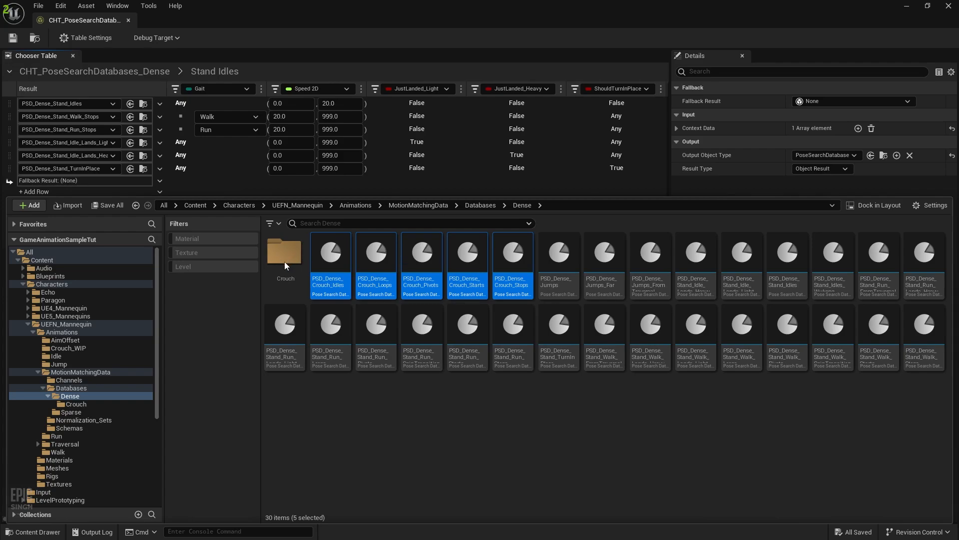
{"action": "double_click", "coordinate": [286, 259]}
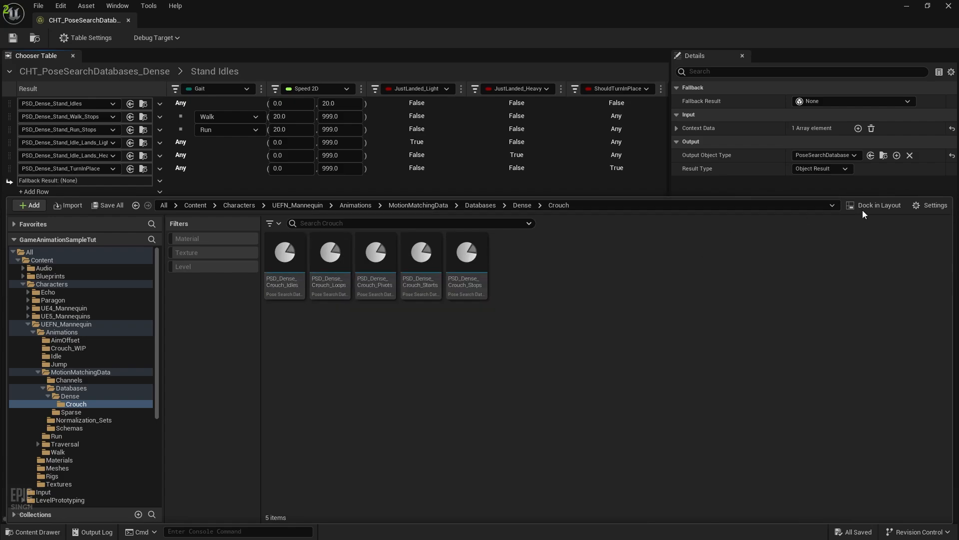
Open PSD_Dense_Crouch_Idles in the database editor
{"action": "left_click", "coordinate": [889, 208]}
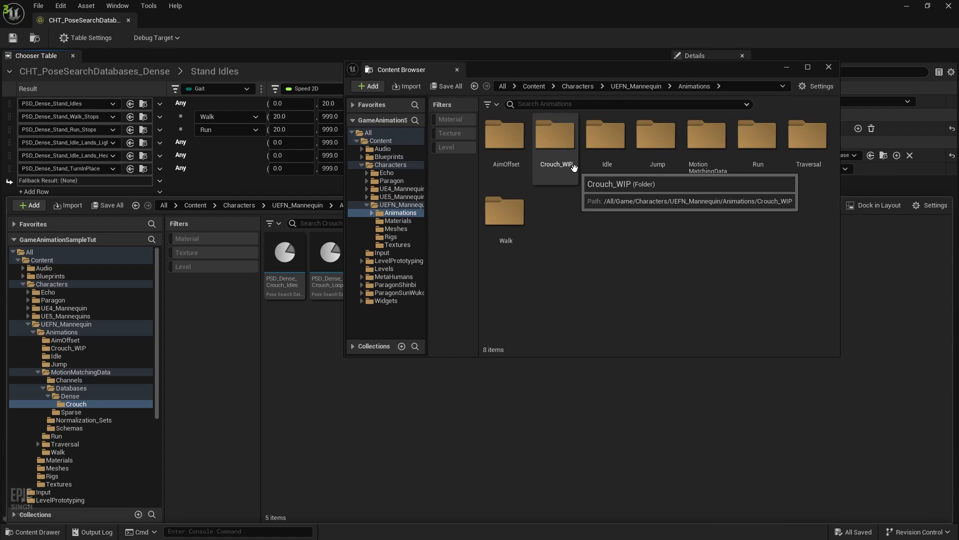
{"action": "left_click", "coordinate": [647, 104]}
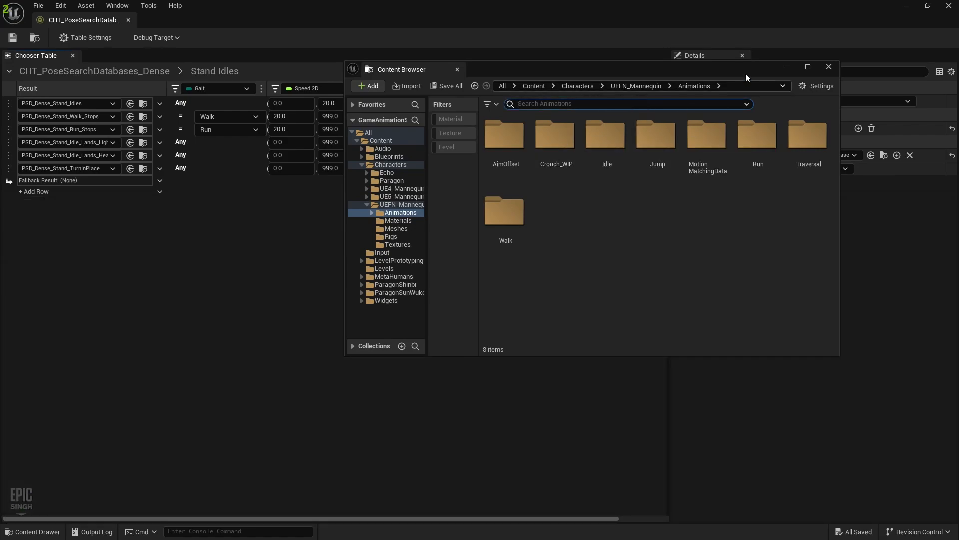
{"action": "left_click", "coordinate": [33, 531]}
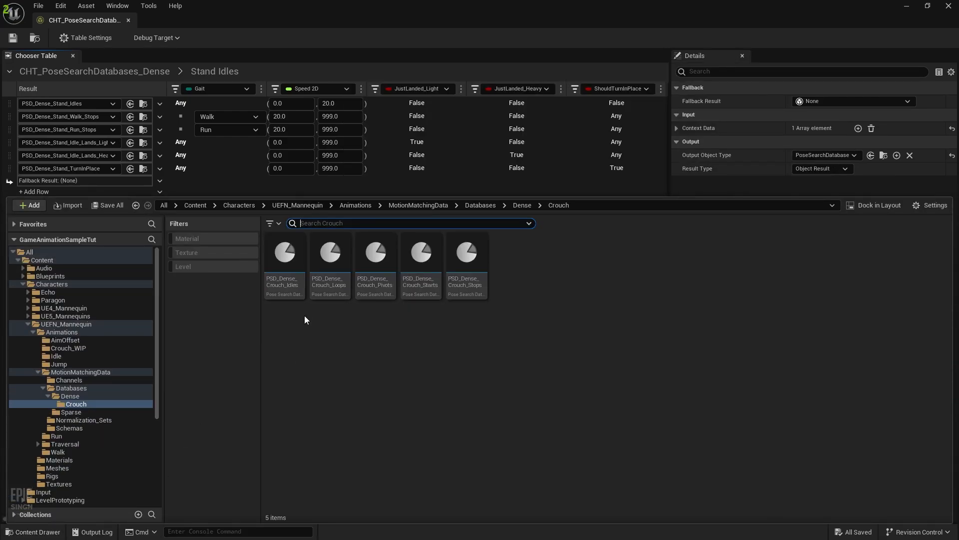
{"action": "double_click", "coordinate": [285, 253]}
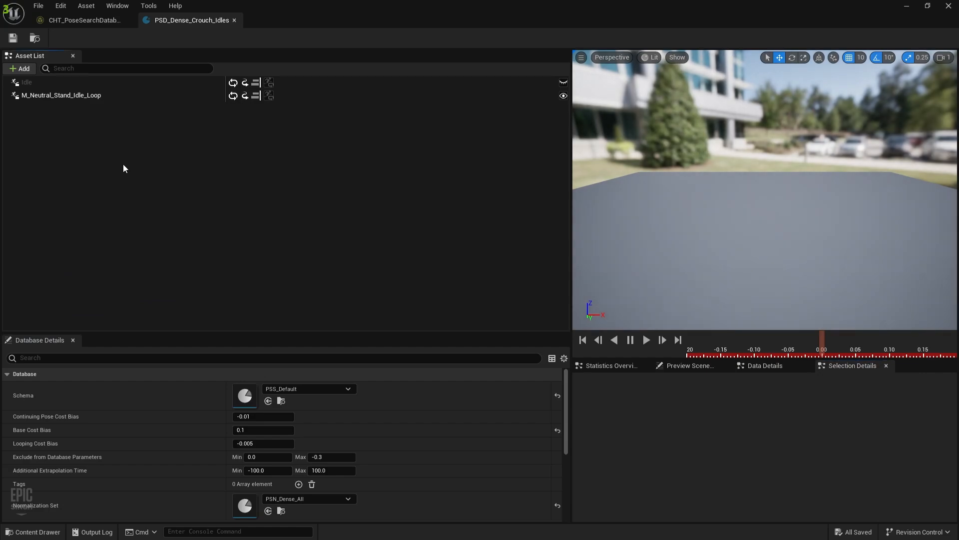
Remove all standing idle animations from PSD_Dense_Crouch_Idles and save the emptied database
{"action": "key", "text": "ctrl+a"}
{"action": "key", "text": "Delete"}
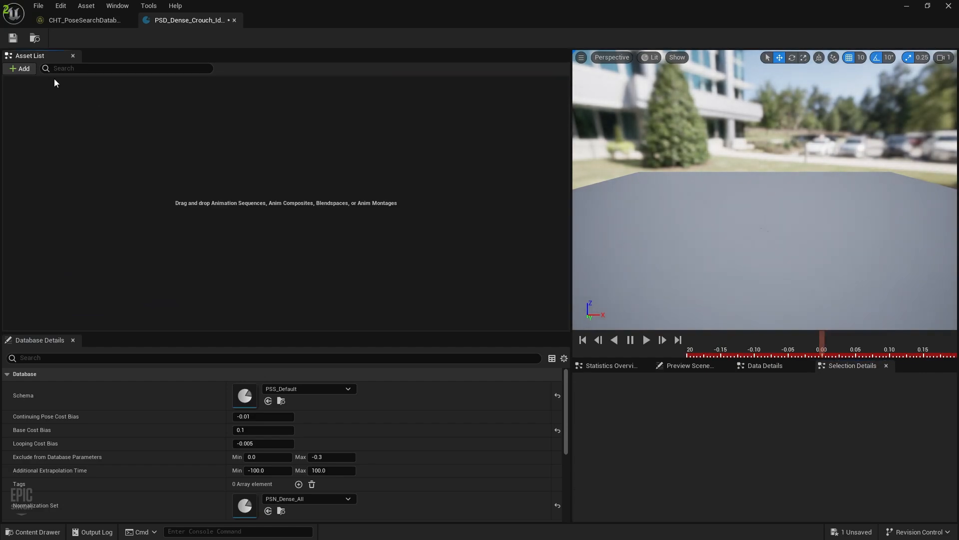
{"action": "left_click", "coordinate": [13, 38]}
Dock the separate Content Browser window into the editor
{"action": "key", "text": "alt+Tab"}
{"action": "key", "text": "alt+Tab"}
{"action": "left_click", "coordinate": [590, 209]}
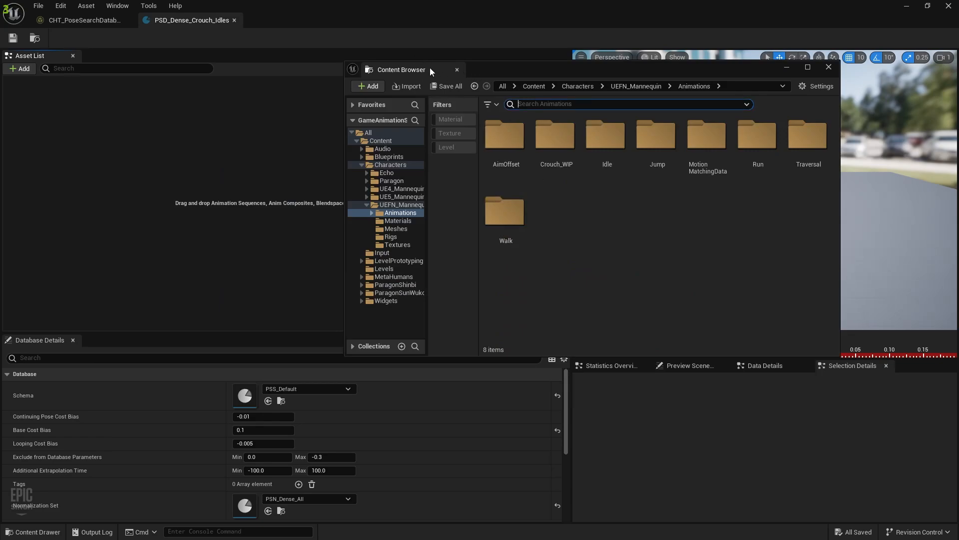
{"action": "left_click_drag", "start_coordinate": [436, 65], "coordinate": [658, 367]}
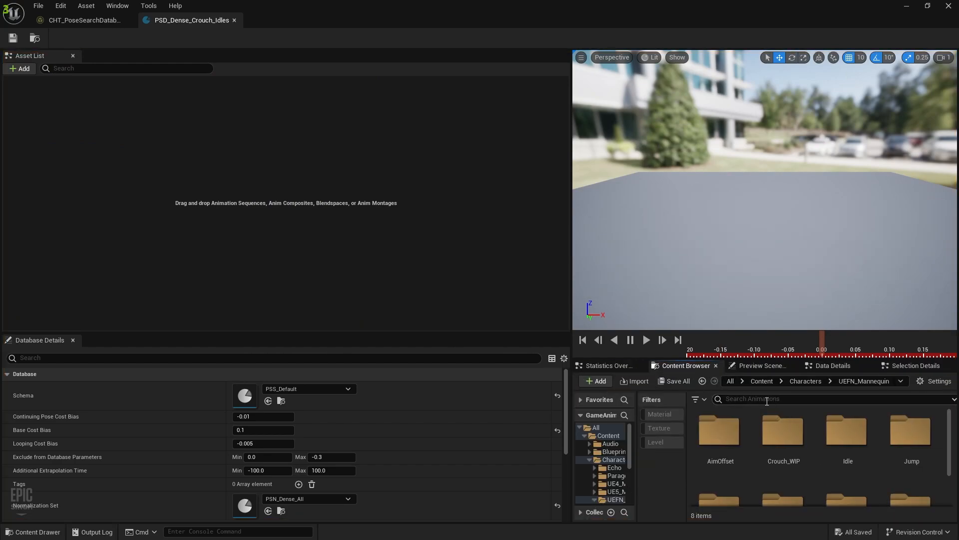
Add the six 'crouch idle' animations to the Asset List, then save and close the database
{"action": "type", "text": "crouch idles"}
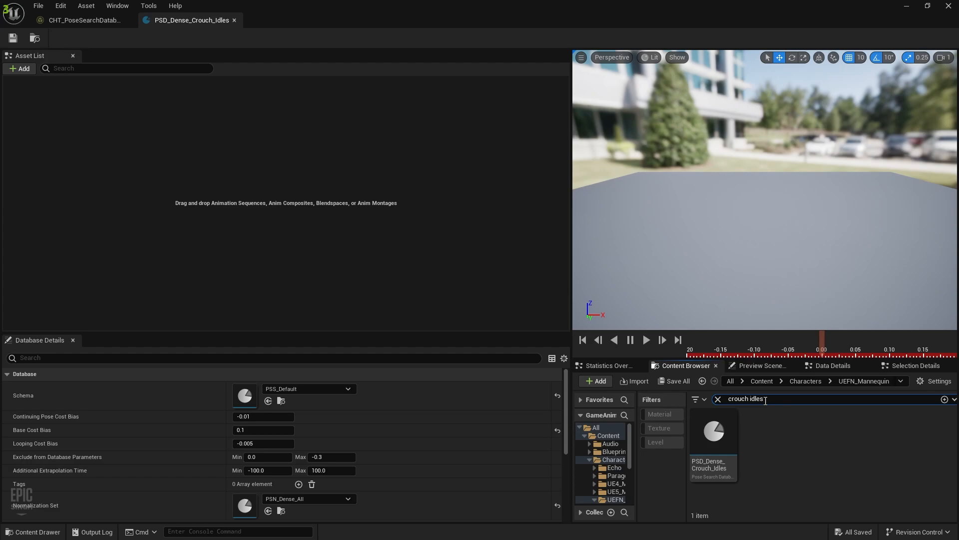
{"action": "key", "text": "BackSpace"}
{"action": "left_click", "coordinate": [739, 453]}
{"action": "scroll", "coordinate": [749, 456], "scroll_direction": "down", "scroll_amount": 2}
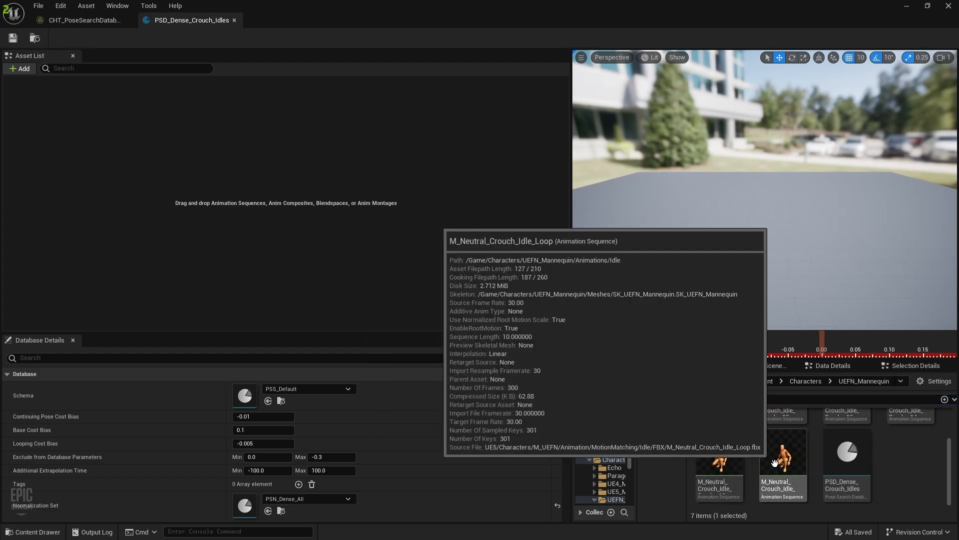
{"action": "left_click", "coordinate": [775, 462], "text": "shift"}
{"action": "scroll", "coordinate": [754, 445], "scroll_direction": "up", "scroll_amount": 2}
{"action": "left_click_drag", "start_coordinate": [779, 434], "coordinate": [242, 184]}
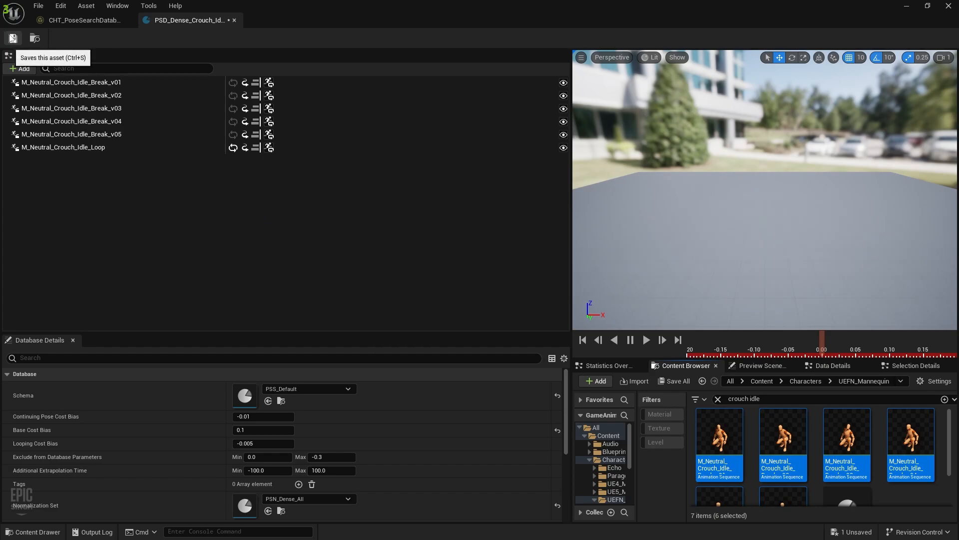
{"action": "left_click", "coordinate": [12, 38]}
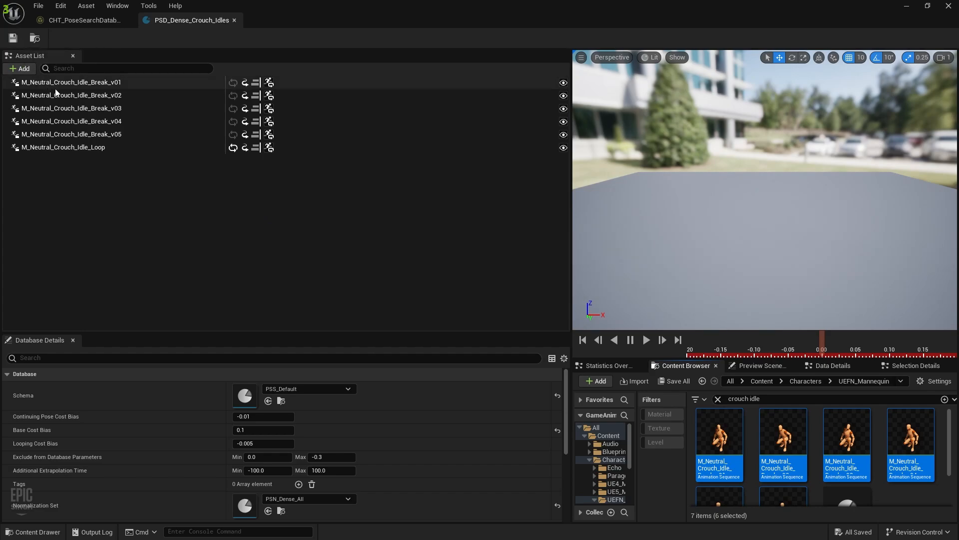
{"action": "left_click", "coordinate": [234, 20]}
Open PSD_Dense_Crouch_Loops and delete all of its run animations
{"action": "key", "text": "ctrl+space"}
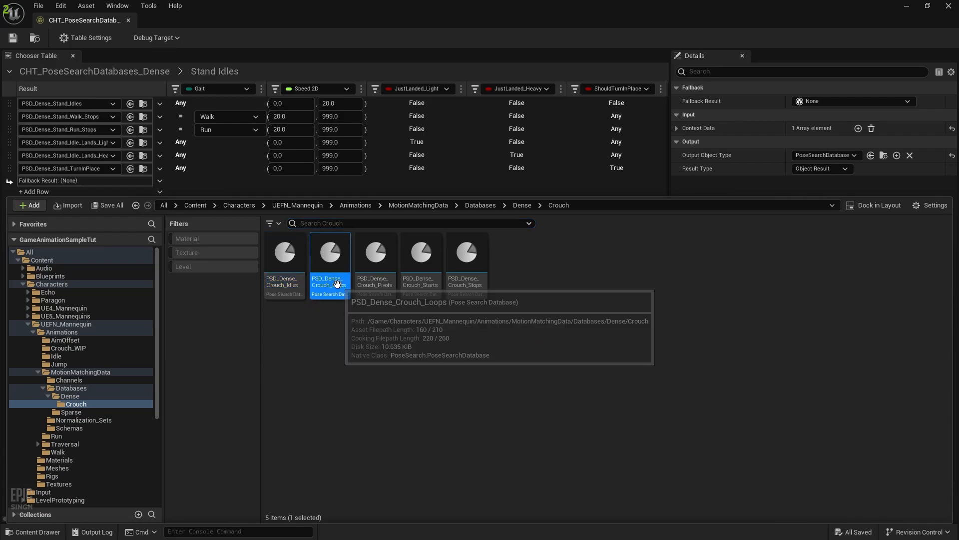
{"action": "double_click", "coordinate": [337, 284]}
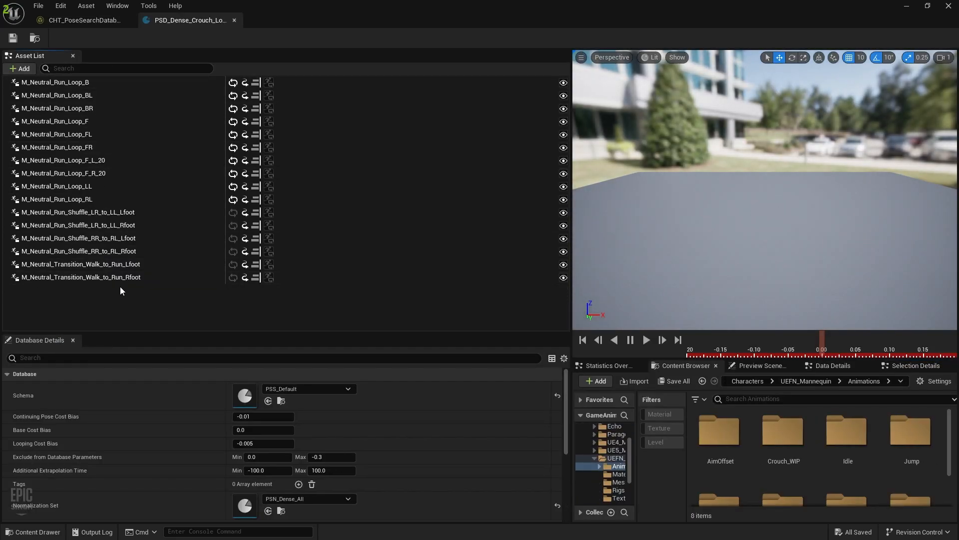
{"action": "key", "text": "ctrl+a"}
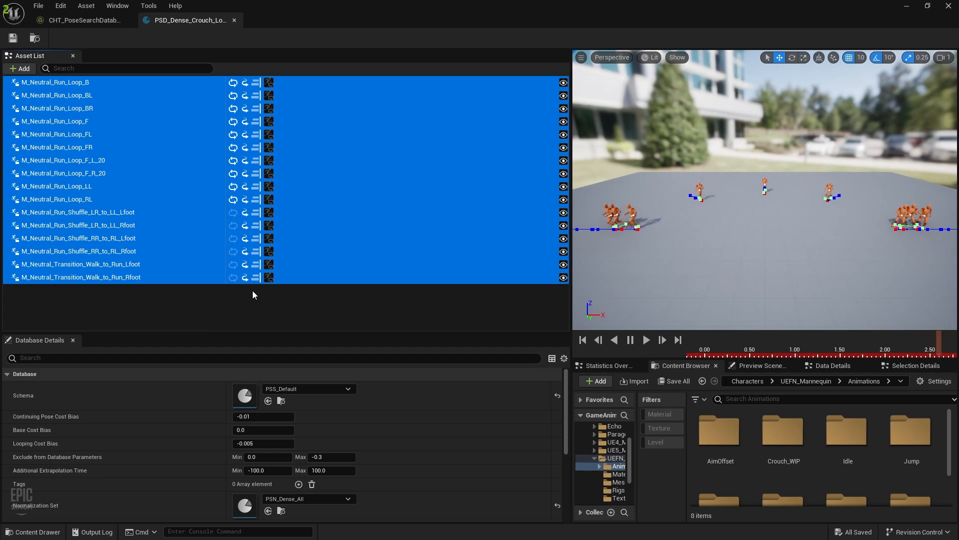
{"action": "key", "text": "Delete"}
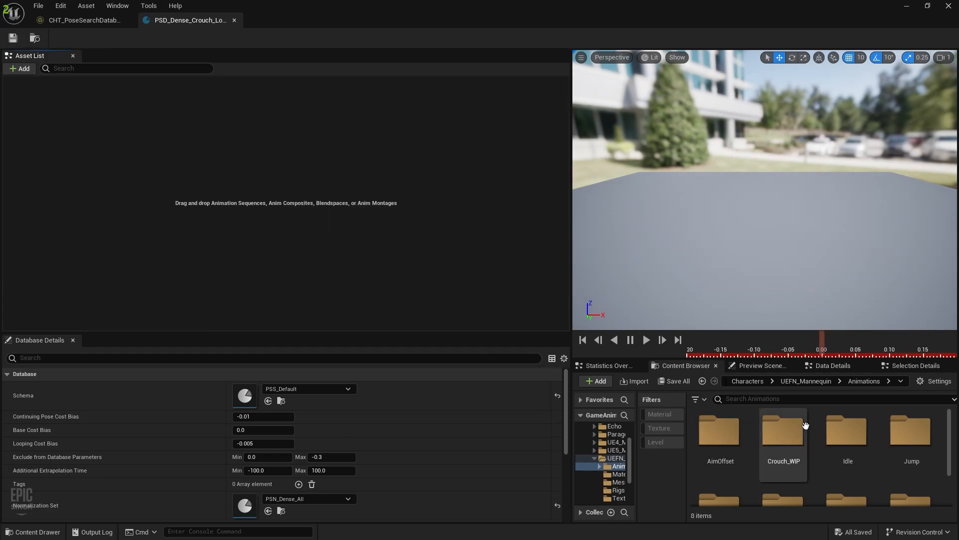
Add all 'crouch loop' search results, excluding the database asset itself, to the Asset List
{"action": "scroll", "coordinate": [780, 465], "scroll_direction": "down", "scroll_amount": 2}
{"action": "left_click", "coordinate": [817, 398]}
{"action": "type", "text": "crouch loop"}
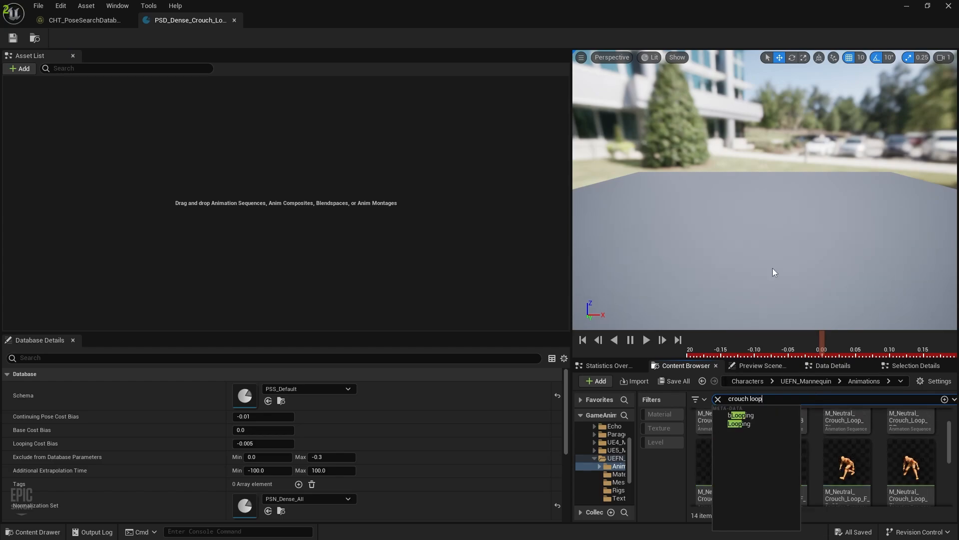
{"action": "left_click", "coordinate": [860, 466]}
{"action": "key", "text": "ctrl+a"}
{"action": "scroll", "coordinate": [812, 470], "scroll_direction": "down", "scroll_amount": 3}
{"action": "scroll", "coordinate": [812, 472], "scroll_direction": "down", "scroll_amount": 2}
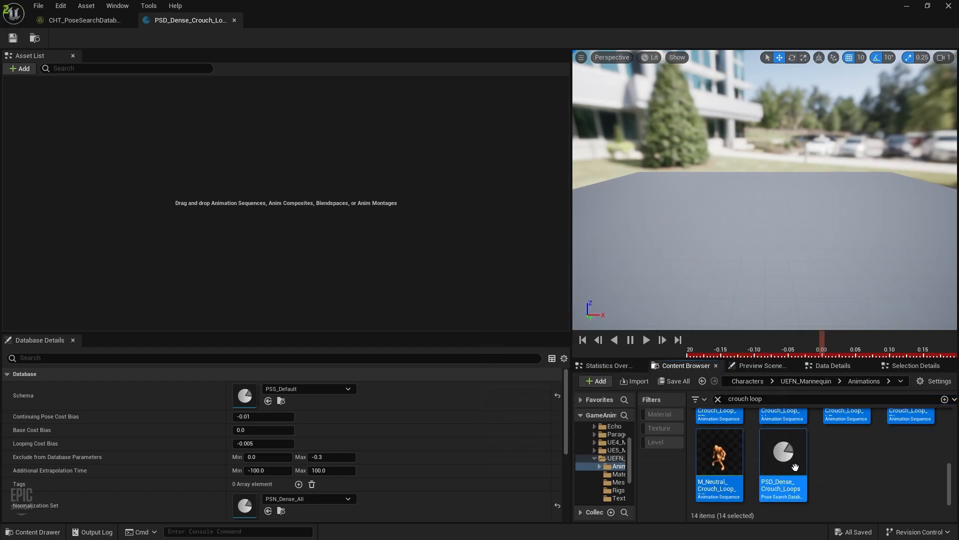
{"action": "left_click", "coordinate": [793, 467], "text": "ctrl"}
{"action": "left_click_drag", "start_coordinate": [860, 416], "coordinate": [185, 151]}
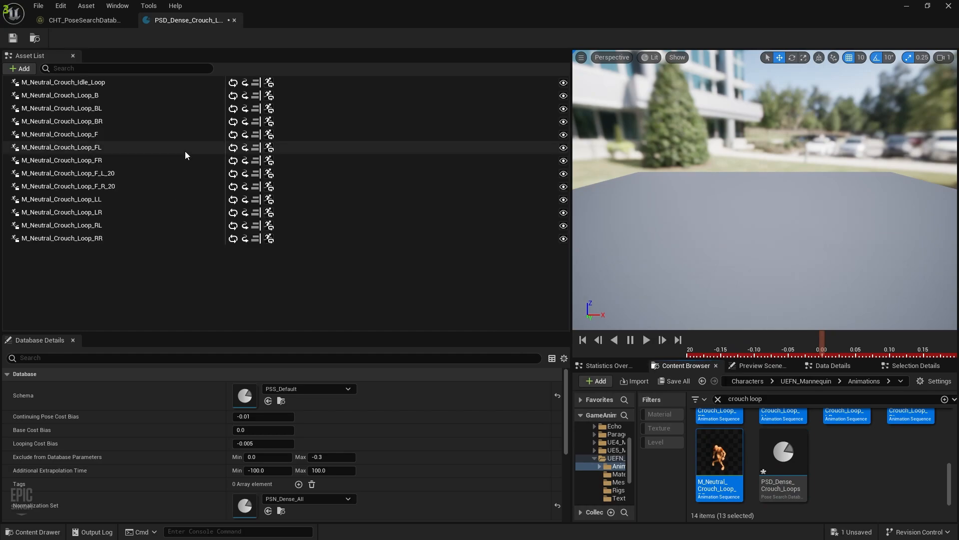
Remove M_Neutral_Crouch_Idle_Loop from the crouch loops database and save it
{"action": "left_click", "coordinate": [127, 83]}
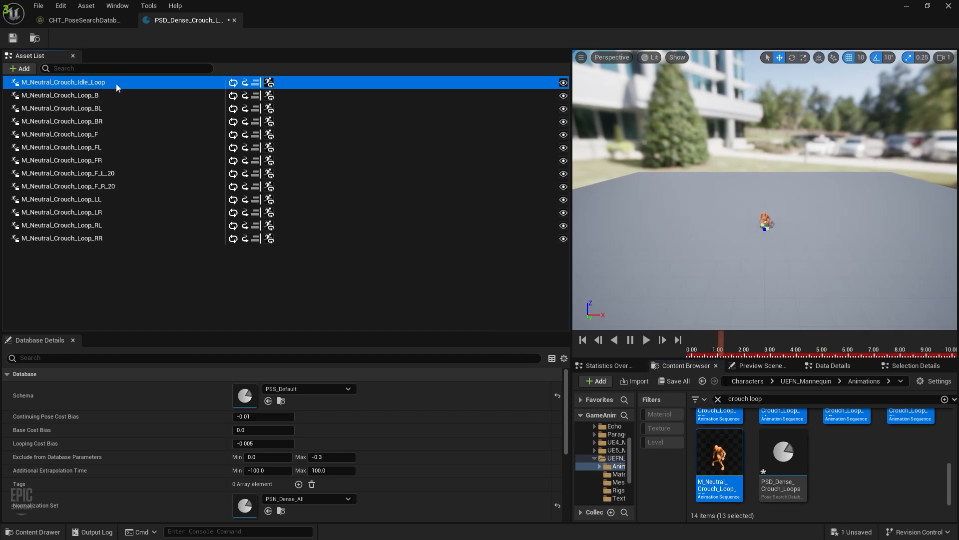
{"action": "key", "text": "Delete"}
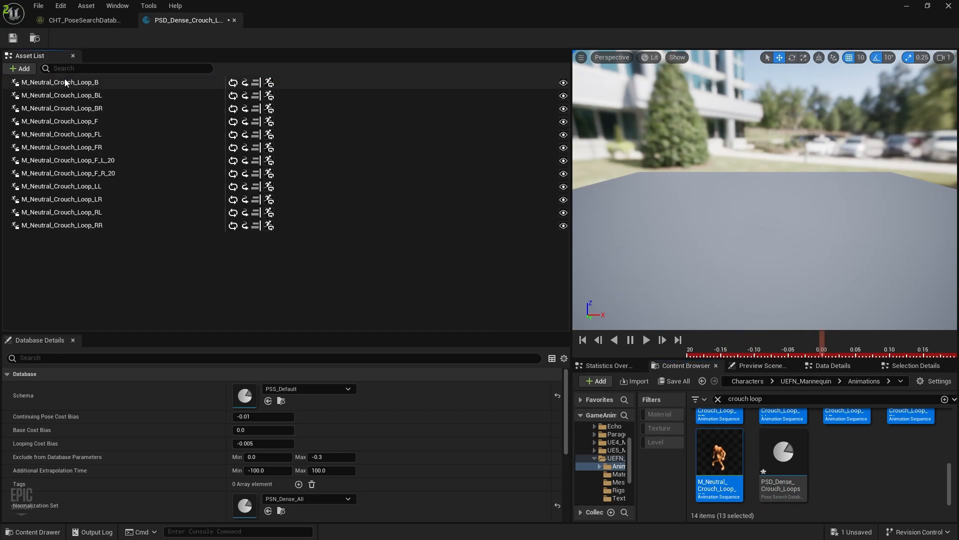
{"action": "left_click", "coordinate": [13, 38]}
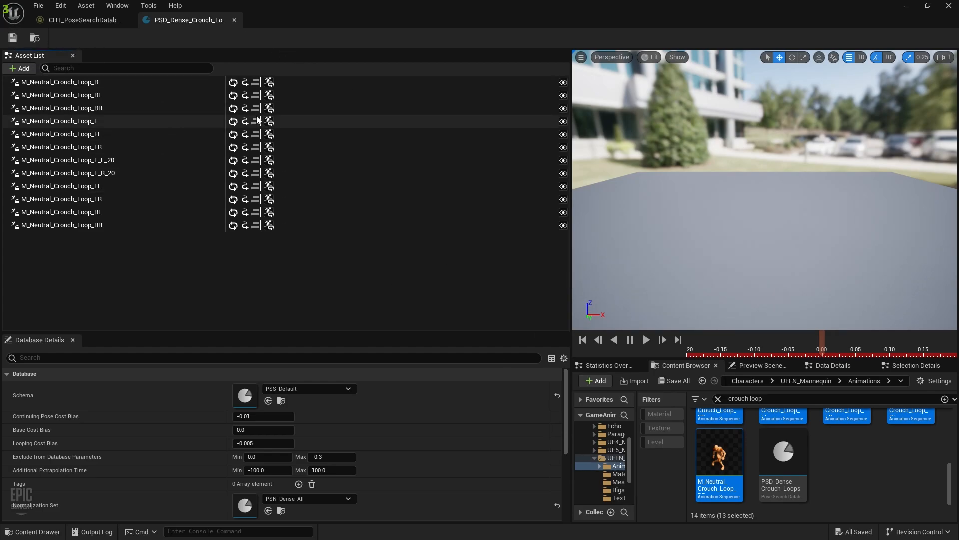
{"action": "scroll", "coordinate": [784, 460], "scroll_direction": "up", "scroll_amount": 1}
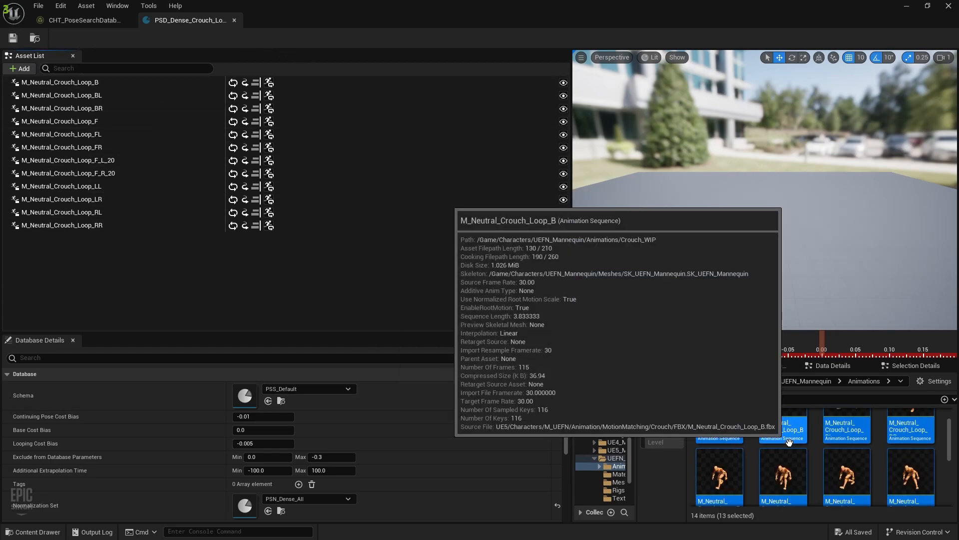
{"action": "right_click", "coordinate": [793, 437]}
{"action": "mouse_move", "coordinate": [834, 293]}
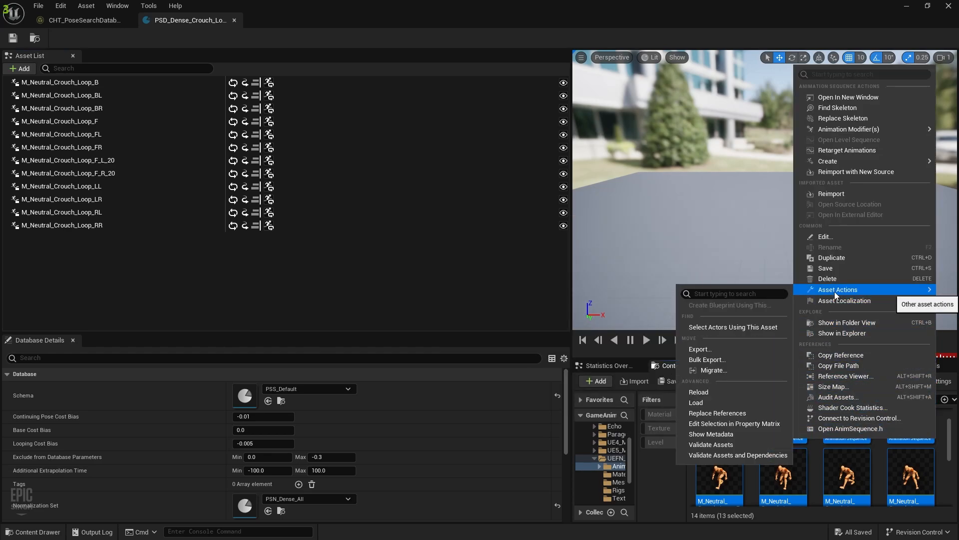
{"action": "left_click", "coordinate": [713, 426]}
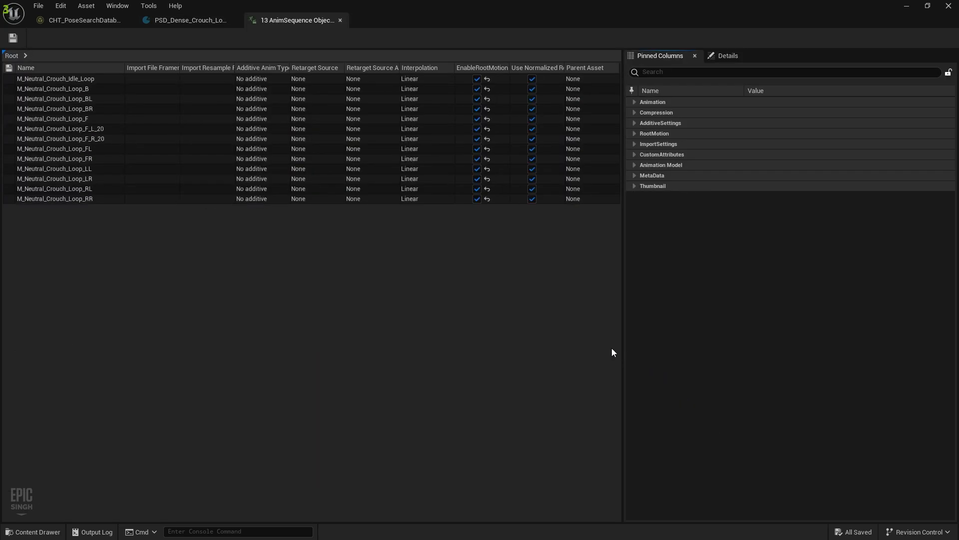
{"action": "left_click", "coordinate": [80, 199]}
{"action": "key", "text": "ctrl+a"}
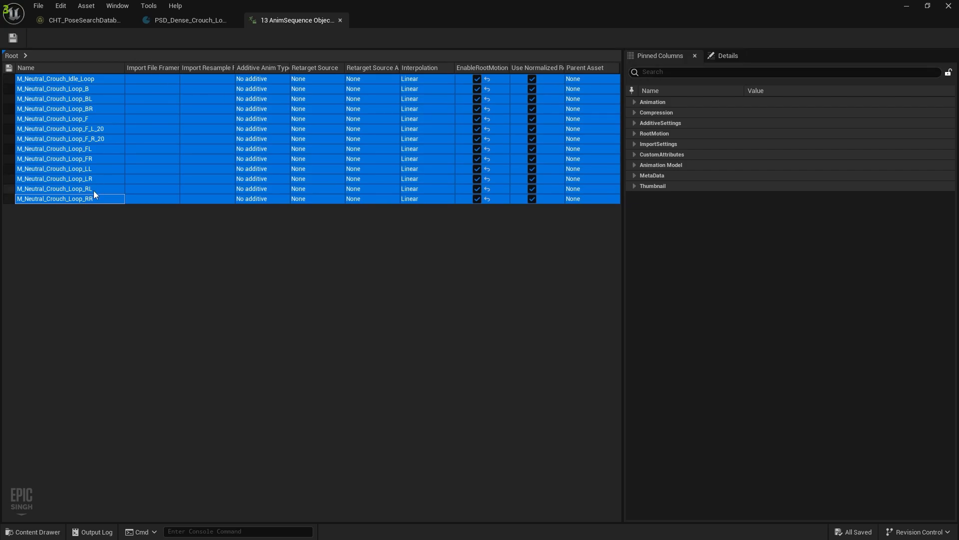
{"action": "left_click", "coordinate": [703, 72]}
{"action": "type", "text": "loop"}
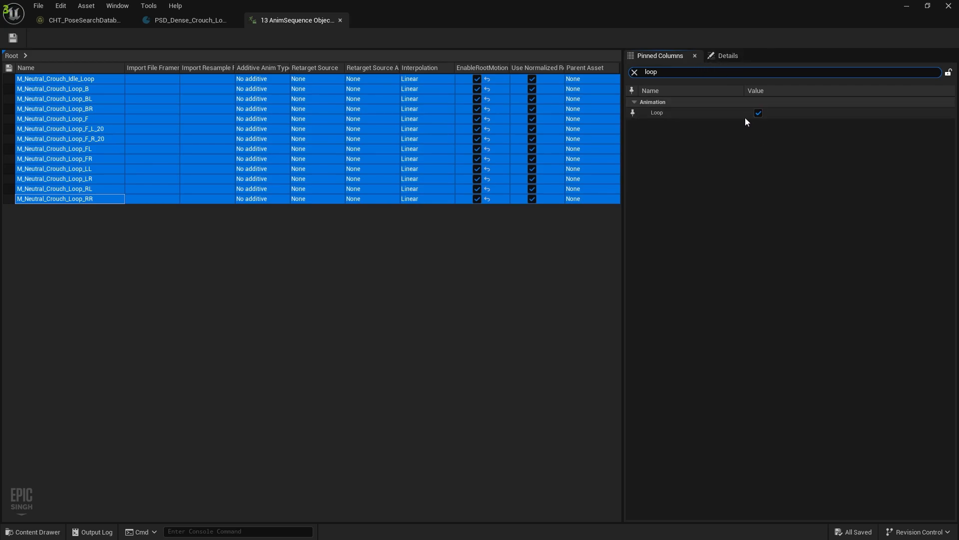
{"action": "left_click", "coordinate": [635, 72]}
{"action": "left_click", "coordinate": [635, 133]}
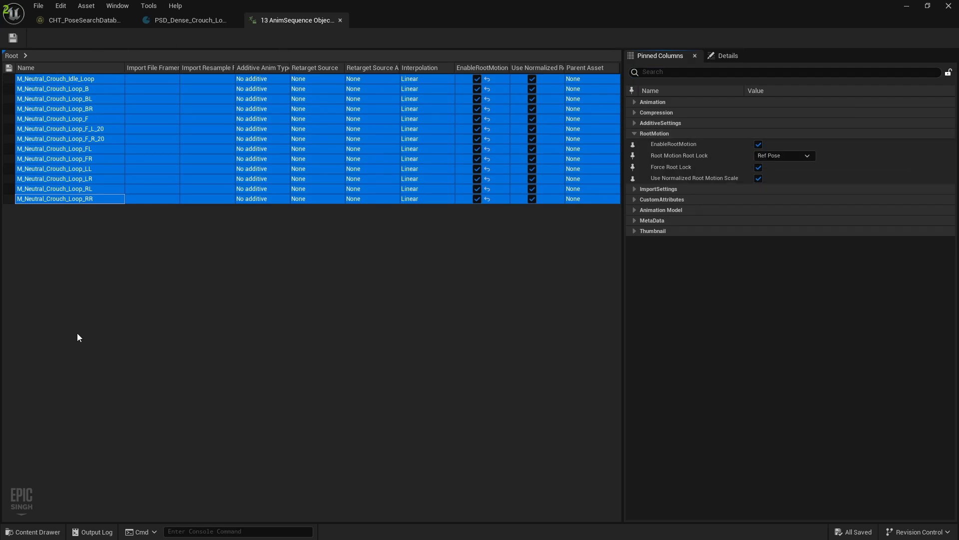
{"action": "left_click", "coordinate": [340, 20]}
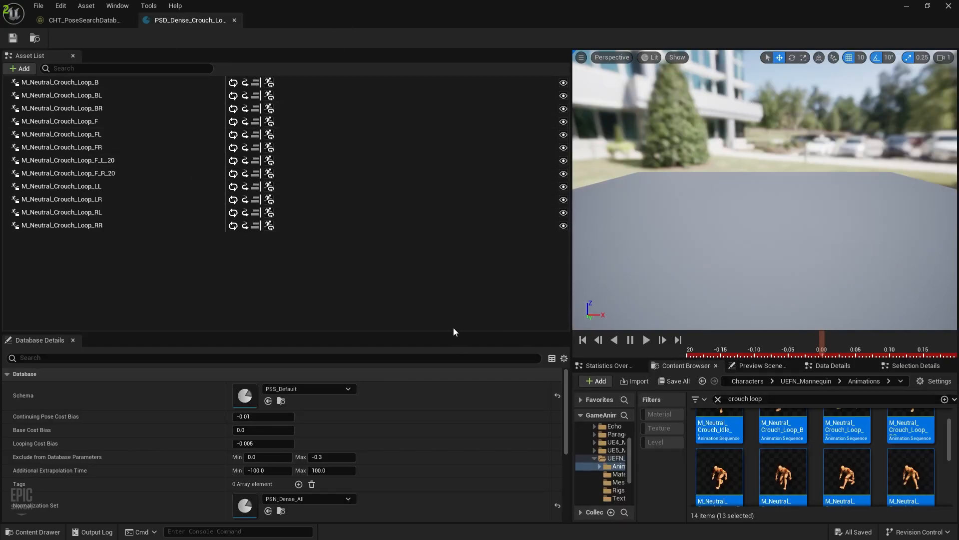
Close the crouch loops editor and open PSD_Dense_Crouch_Pivots
{"action": "left_click", "coordinate": [234, 20]}
{"action": "left_click", "coordinate": [32, 532]}
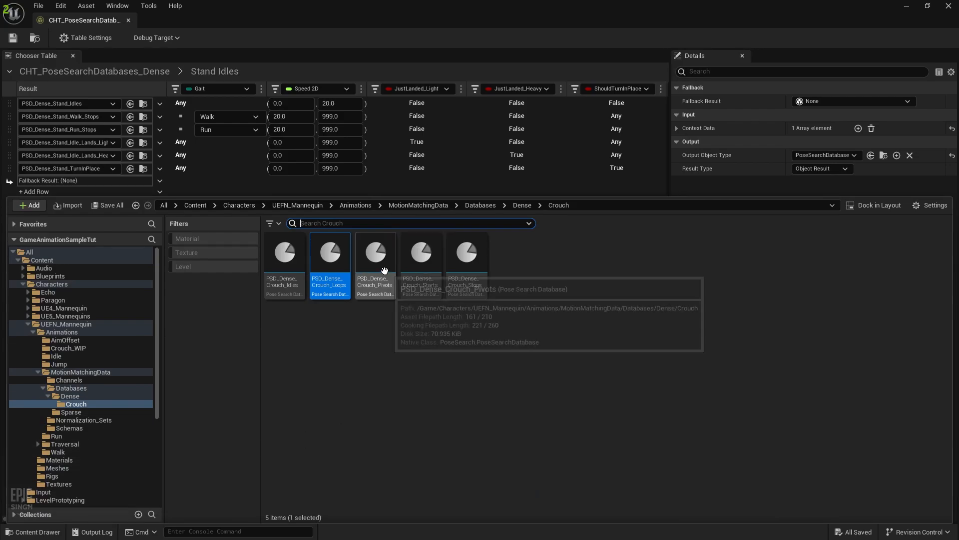
{"action": "double_click", "coordinate": [384, 271]}
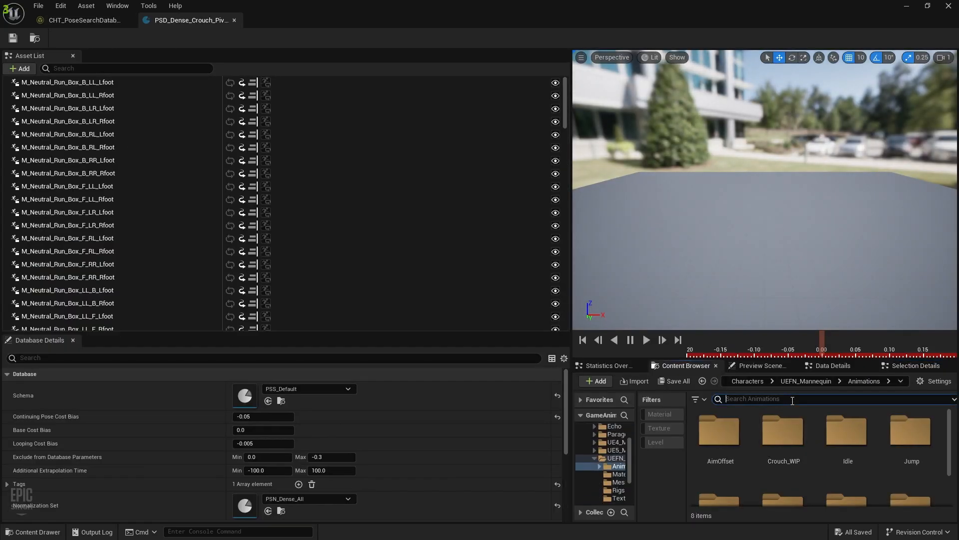
Filter the Content Browser to 'crouch pivot' and clear the database's run animations
{"action": "type", "text": "pivot"}
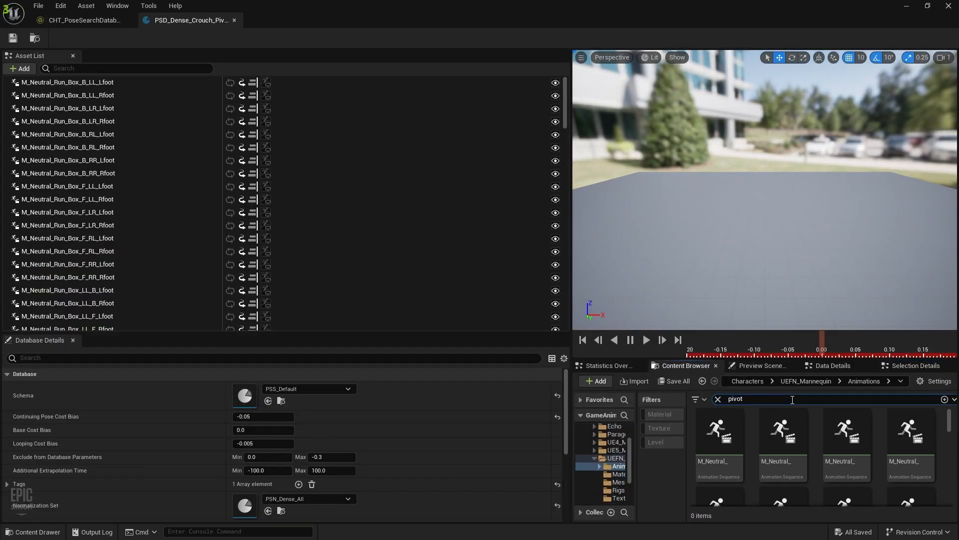
{"action": "key", "text": "ctrl+a"}
{"action": "type", "text": "cr"}
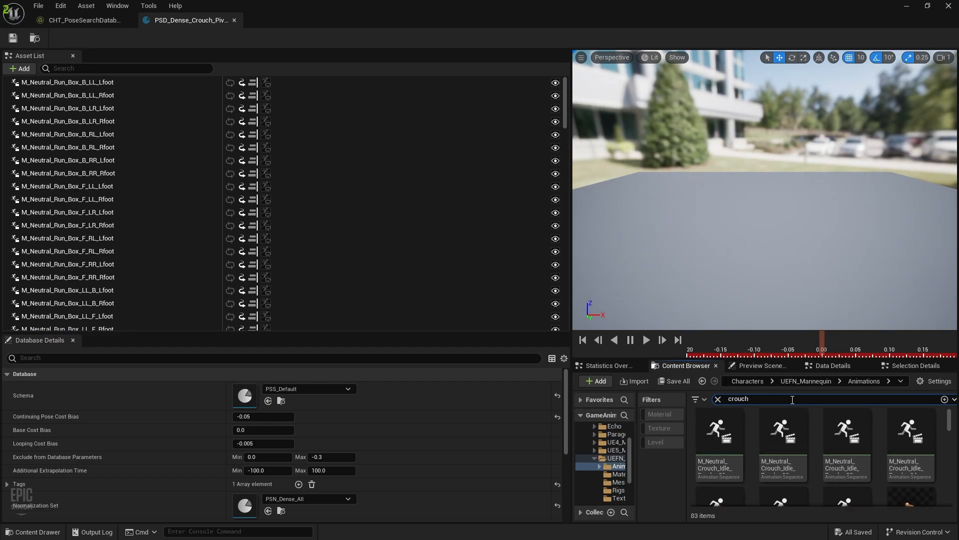
{"action": "type", "text": "ouch pivot"}
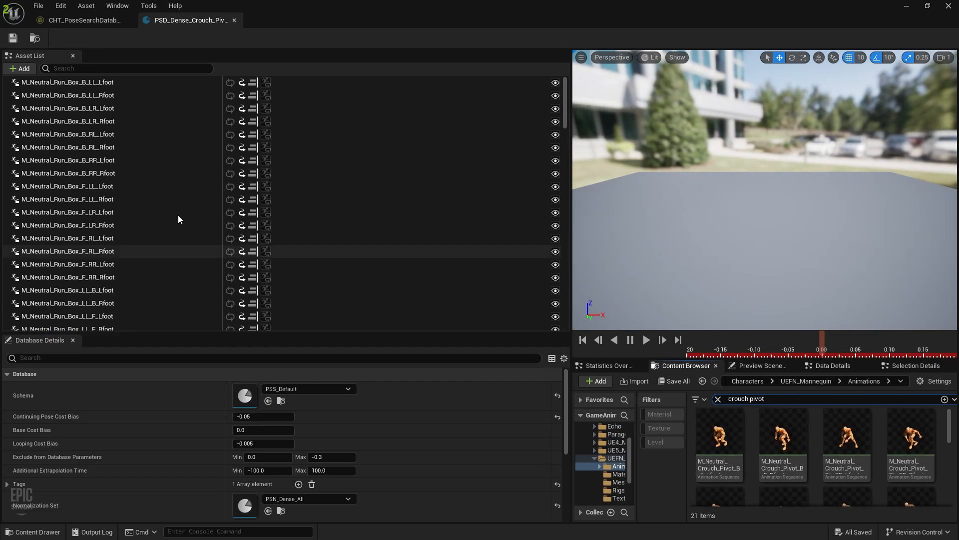
{"action": "left_click", "coordinate": [160, 186]}
{"action": "key", "text": "ctrl+a"}
{"action": "key", "text": "Delete"}
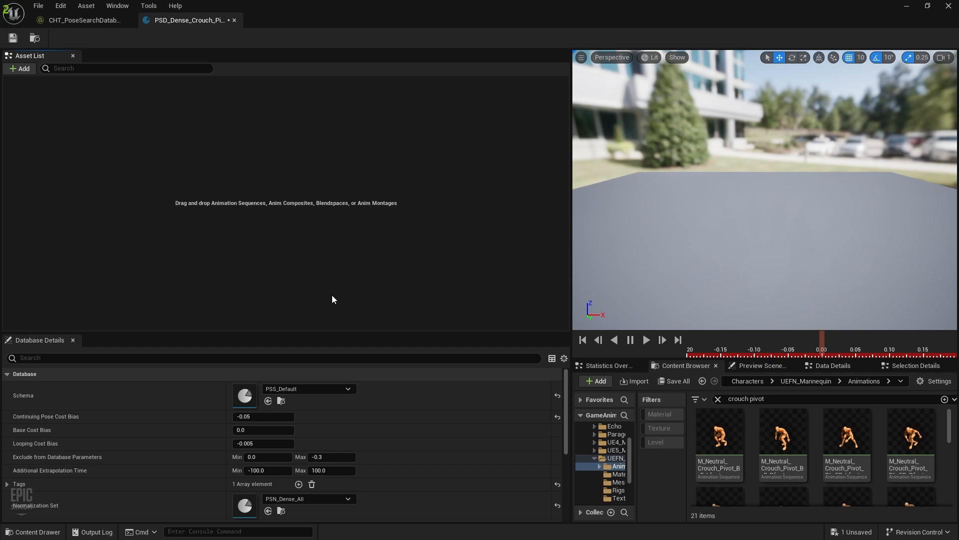
Add the twenty crouch pivot animations to the database, save it, and close it
{"action": "left_click", "coordinate": [728, 456]}
{"action": "key", "text": "ctrl+a"}
{"action": "scroll", "coordinate": [783, 463], "scroll_direction": "down", "scroll_amount": 8}
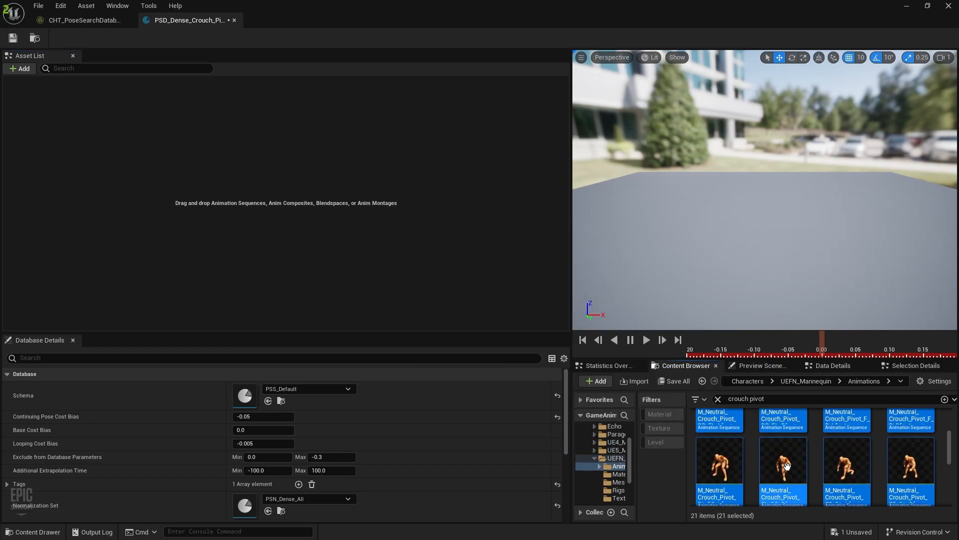
{"action": "left_click", "coordinate": [719, 462], "text": "ctrl"}
{"action": "scroll", "coordinate": [764, 460], "scroll_direction": "up", "scroll_amount": 1}
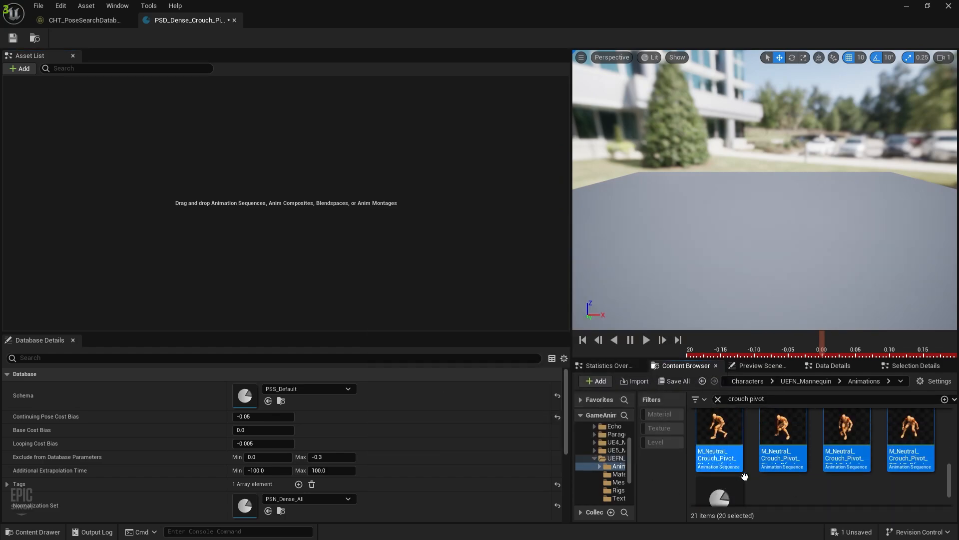
{"action": "left_click_drag", "start_coordinate": [787, 443], "coordinate": [193, 172]}
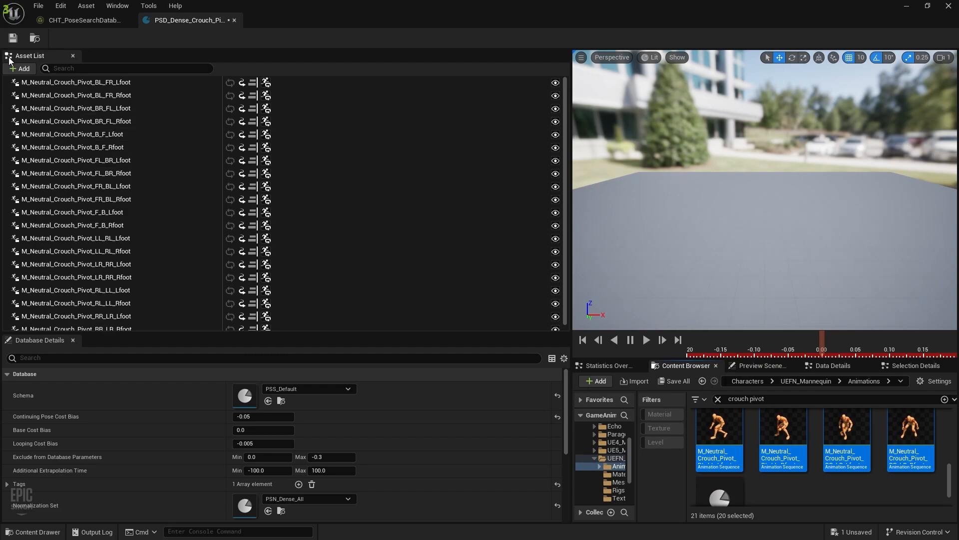
{"action": "left_click", "coordinate": [13, 39]}
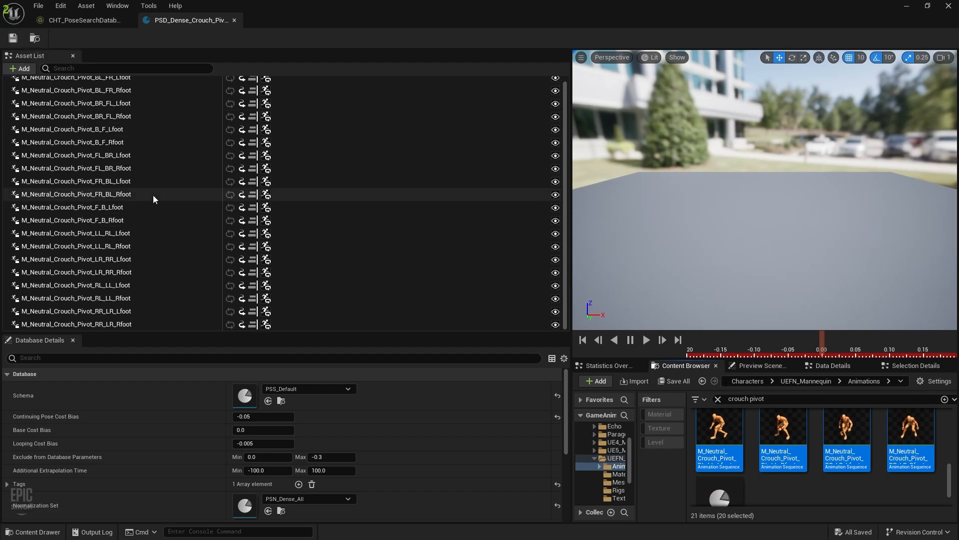
{"action": "left_click", "coordinate": [233, 21]}
{"action": "key", "text": "ctrl+space"}
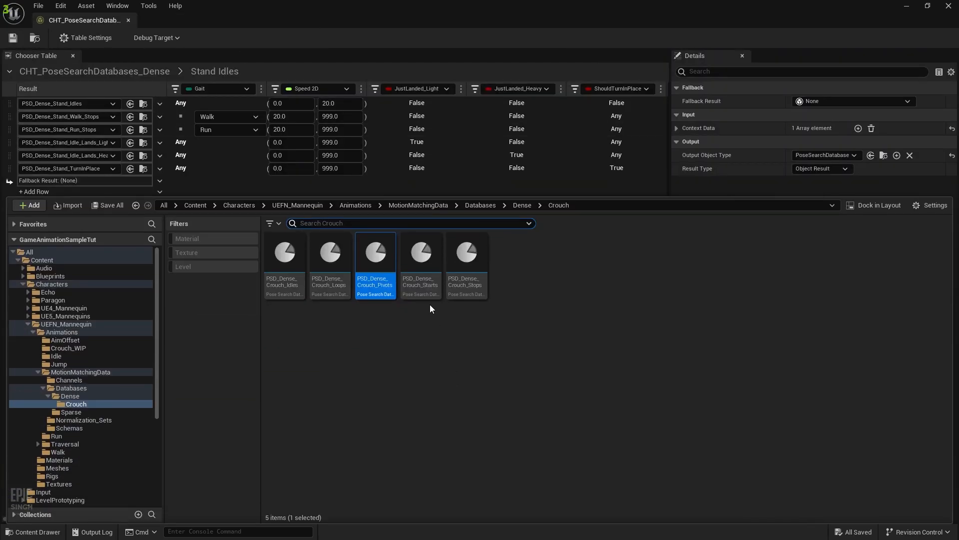
Open PSD_Dense_Crouch_Starts and delete all of its run animations
{"action": "double_click", "coordinate": [420, 278]}
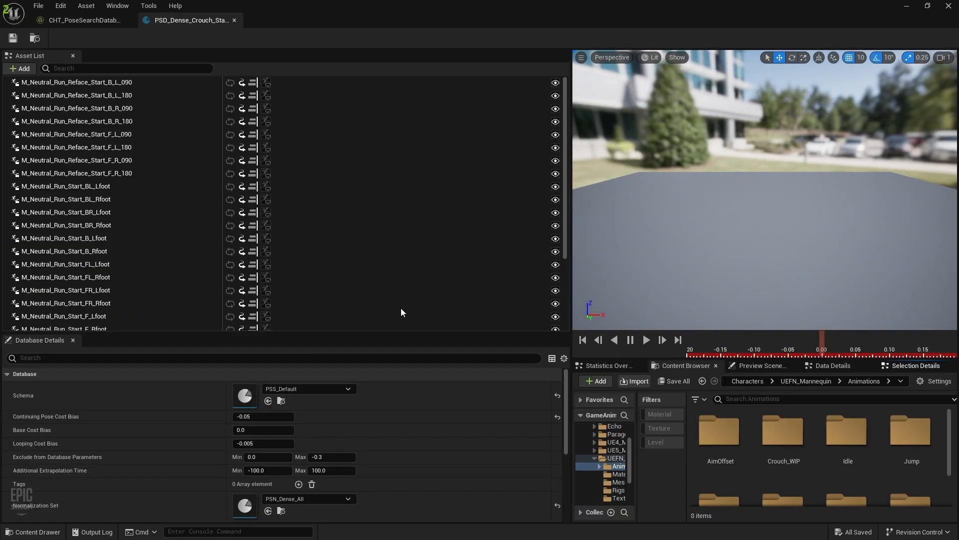
{"action": "left_click", "coordinate": [259, 239]}
{"action": "key", "text": "ctrl+a"}
{"action": "key", "text": "Delete"}
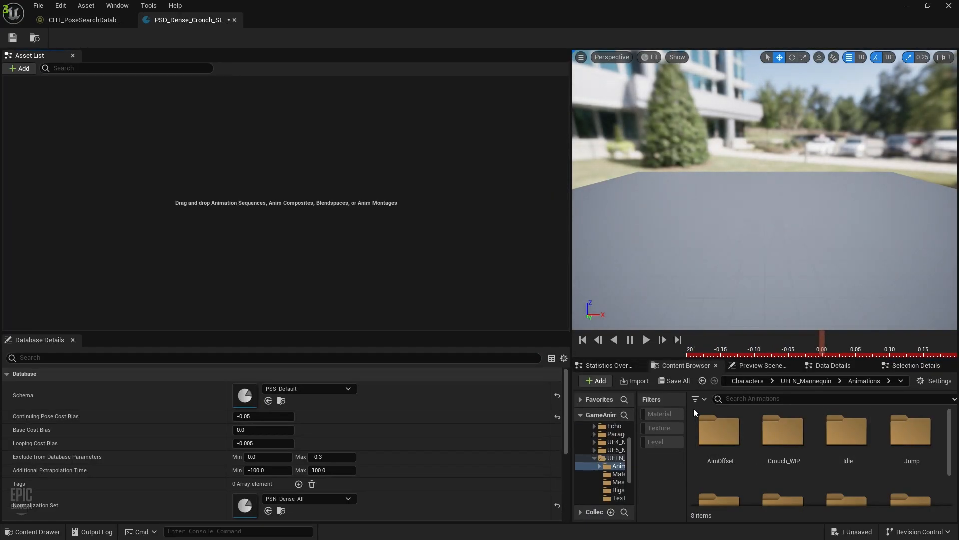
Add the twenty 'crouch start' animations to the database, then save and close it
{"action": "left_click", "coordinate": [743, 400]}
{"action": "type", "text": "crouc"}
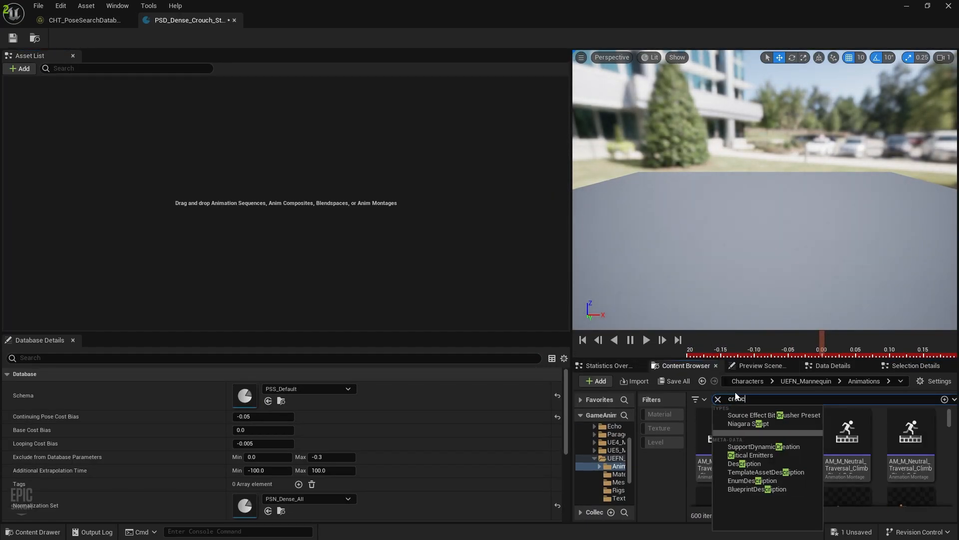
{"action": "type", "text": "h start"}
{"action": "key", "text": "Return"}
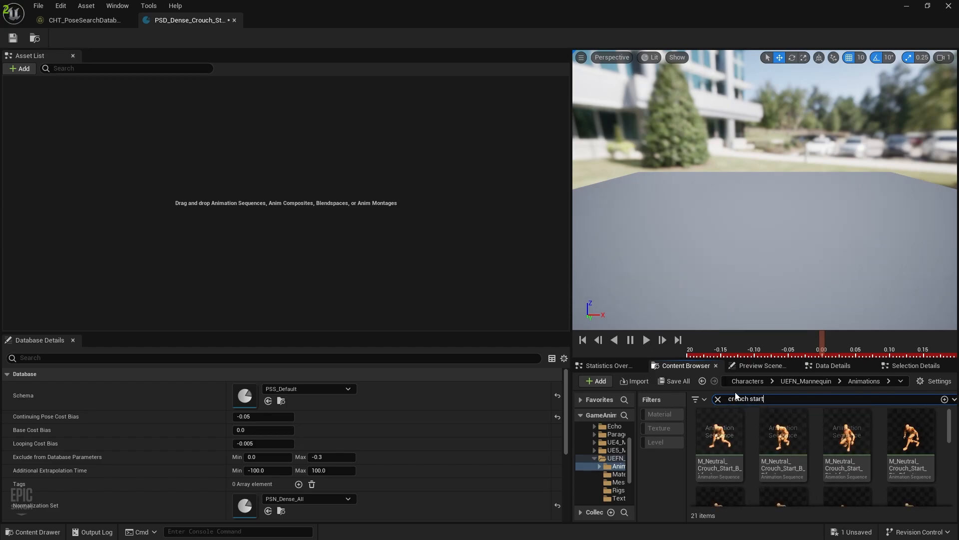
{"action": "key", "text": "ctrl+a"}
{"action": "scroll", "coordinate": [749, 455], "scroll_direction": "down", "scroll_amount": 5}
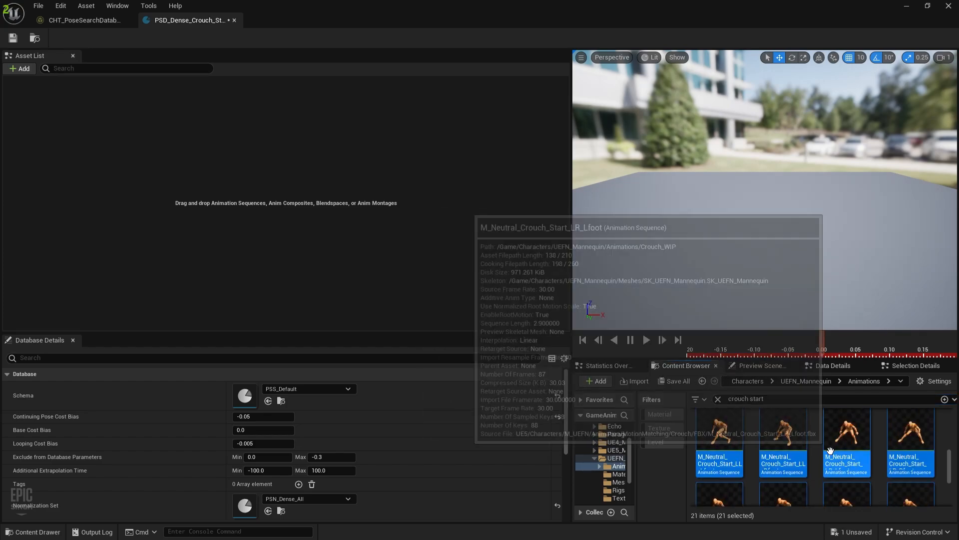
{"action": "left_click", "coordinate": [740, 459], "text": "ctrl"}
{"action": "left_click_drag", "start_coordinate": [771, 421], "coordinate": [250, 196]}
{"action": "scroll", "coordinate": [170, 250], "scroll_direction": "down", "scroll_amount": 1}
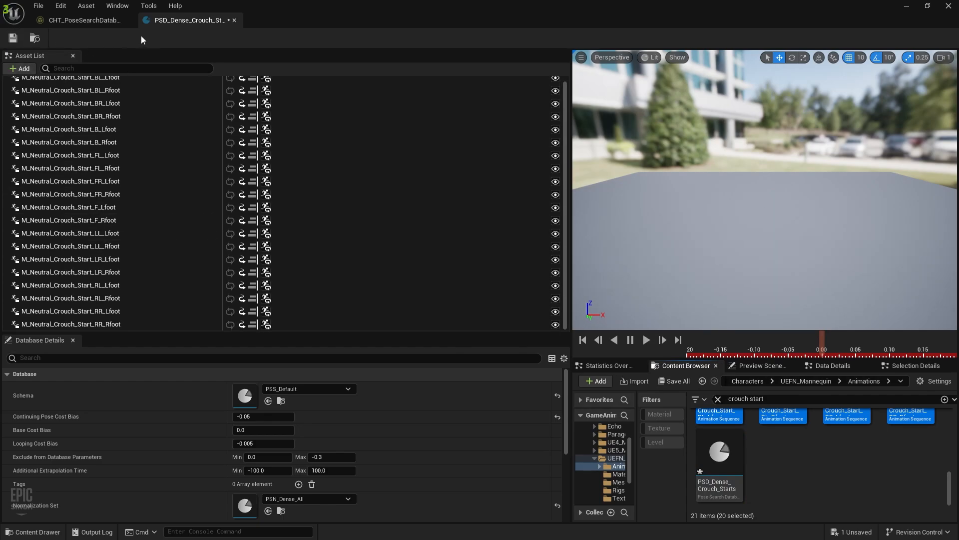
{"action": "left_click", "coordinate": [14, 39]}
{"action": "left_click", "coordinate": [235, 20]}
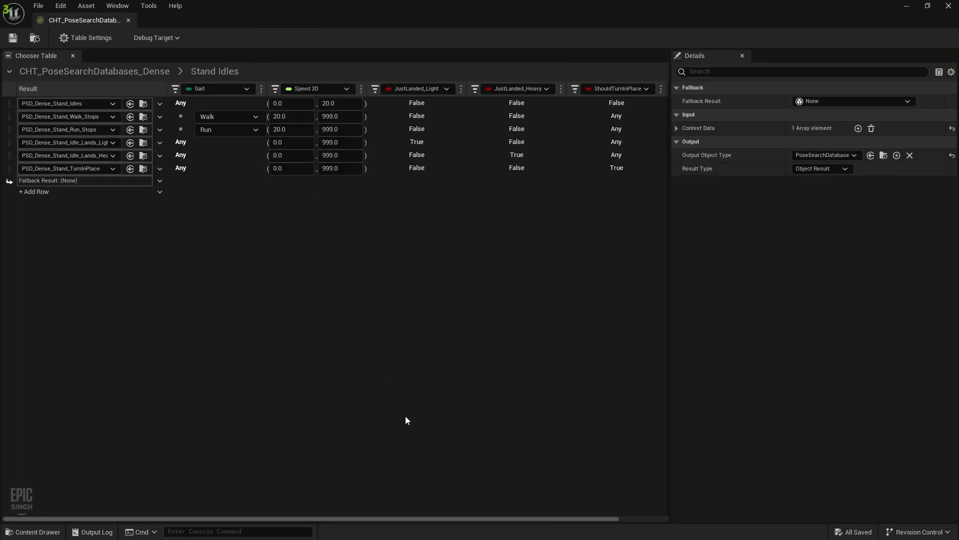
{"action": "key", "text": "ctrl+space"}
Open PSD_Dense_Crouch_Stops and delete all of its run stop animations
{"action": "double_click", "coordinate": [456, 271]}
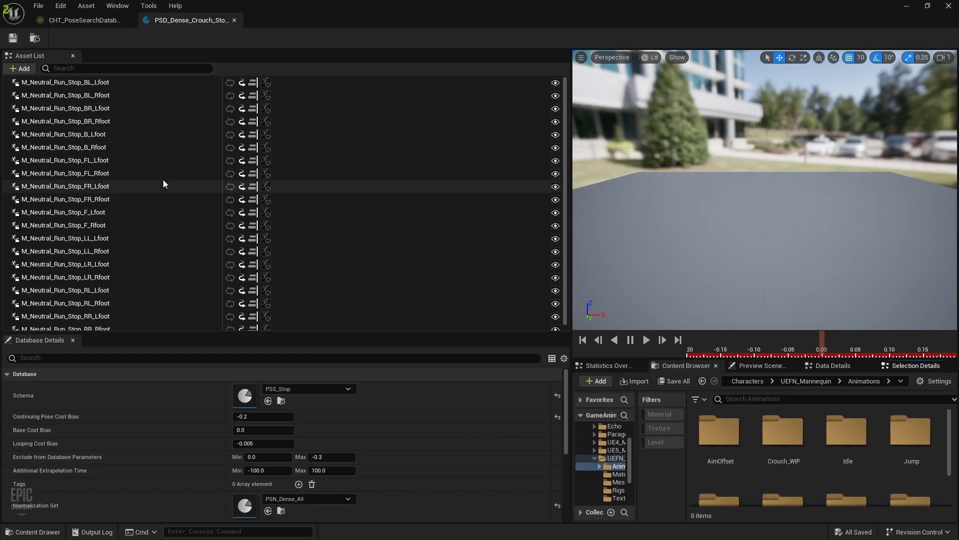
{"action": "left_click", "coordinate": [120, 121]}
{"action": "key", "text": "ctrl+a"}
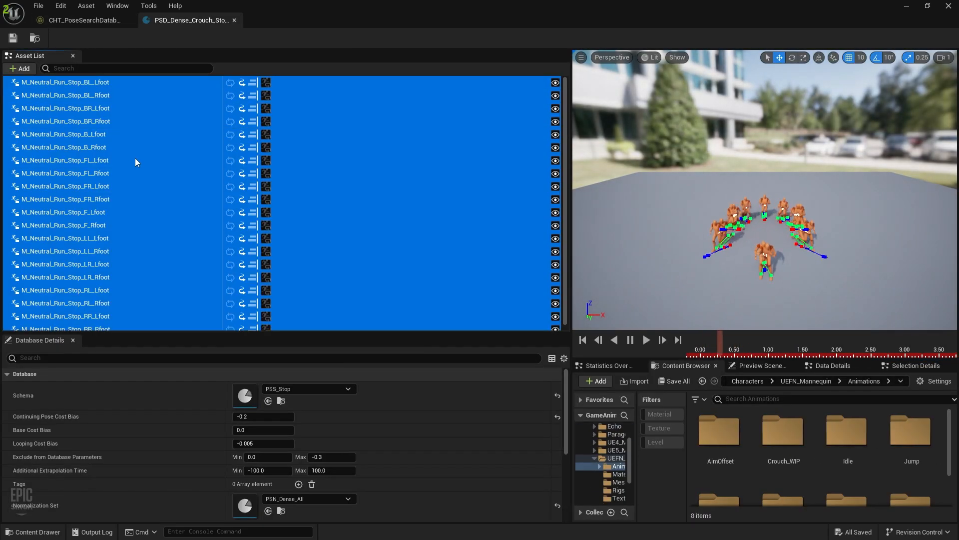
{"action": "key", "text": "Delete"}
Add the twenty 'crouch stop' animations, excluding the database asset, and save
{"action": "left_click", "coordinate": [820, 401]}
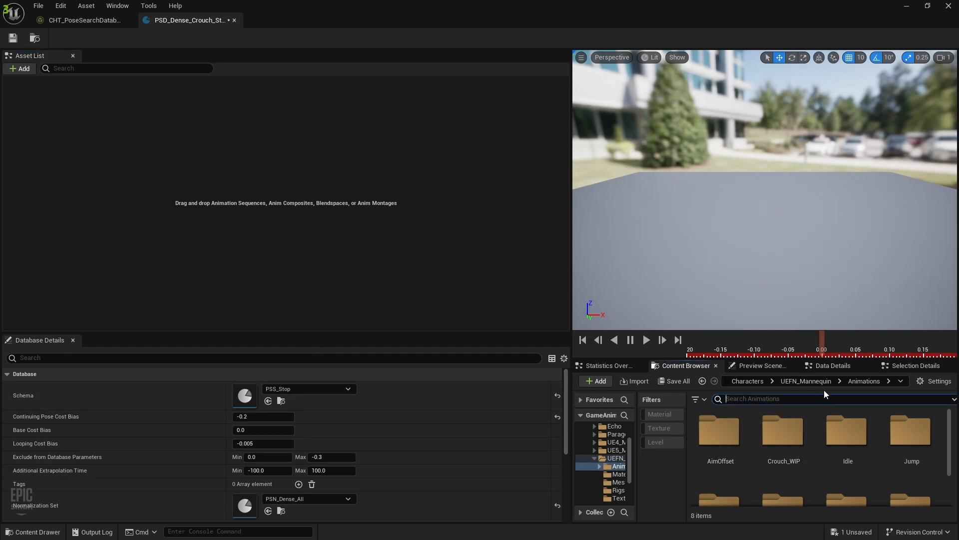
{"action": "type", "text": "crouch"}
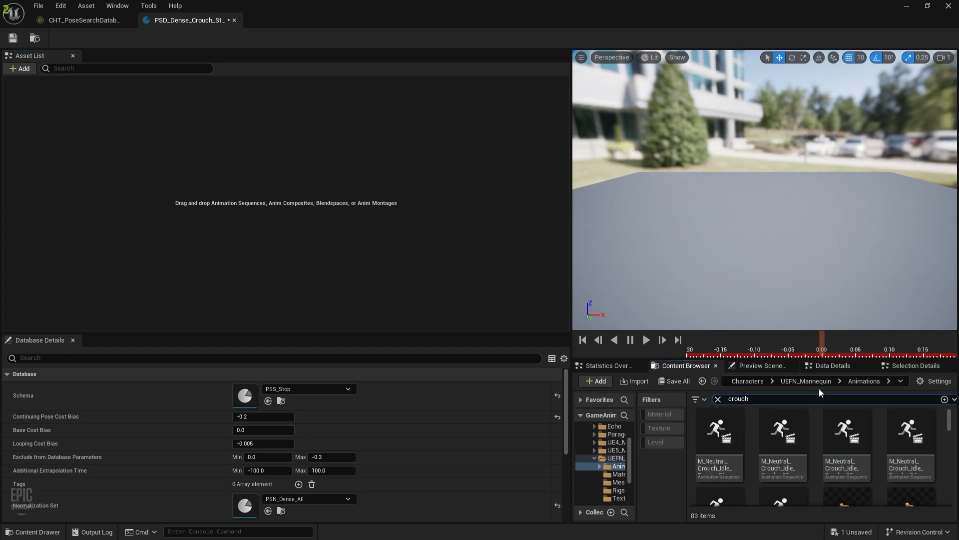
{"action": "type", "text": " stop"}
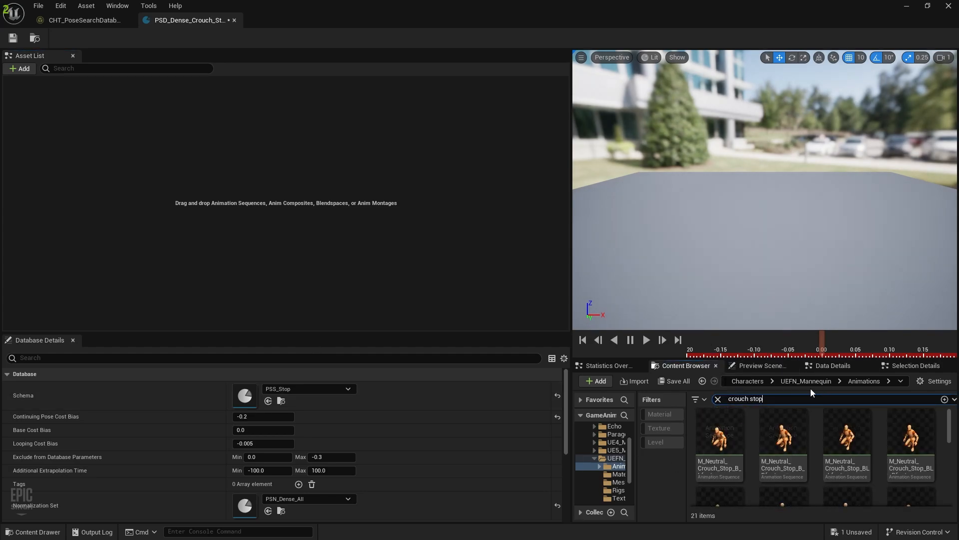
{"action": "left_click", "coordinate": [783, 434]}
{"action": "key", "text": "ctrl+a"}
{"action": "scroll", "coordinate": [783, 456], "scroll_direction": "down", "scroll_amount": 1}
{"action": "scroll", "coordinate": [784, 456], "scroll_direction": "down", "scroll_amount": 4}
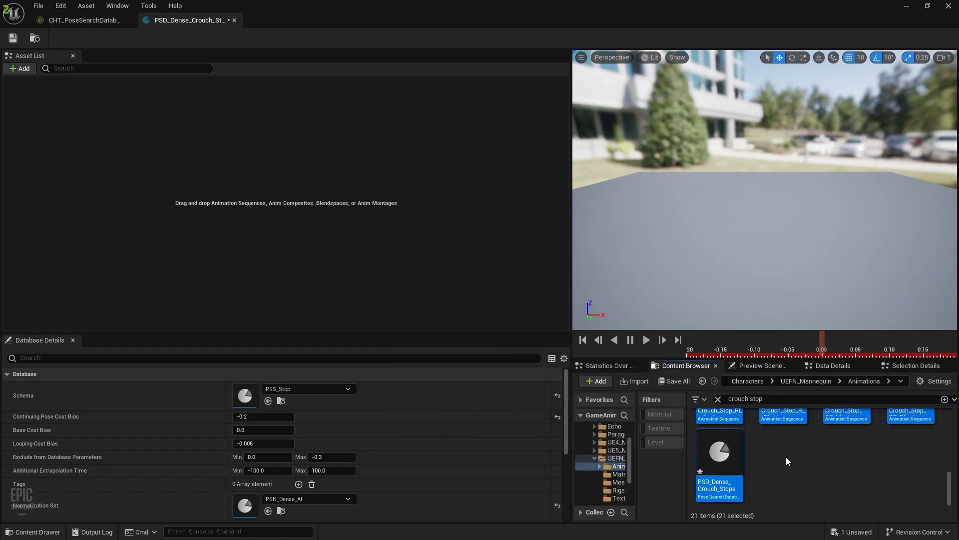
{"action": "left_click", "coordinate": [725, 462], "text": "ctrl"}
{"action": "scroll", "coordinate": [781, 454], "scroll_direction": "up", "scroll_amount": 1}
{"action": "left_click_drag", "start_coordinate": [796, 448], "coordinate": [302, 217]}
{"action": "left_click", "coordinate": [16, 38]}
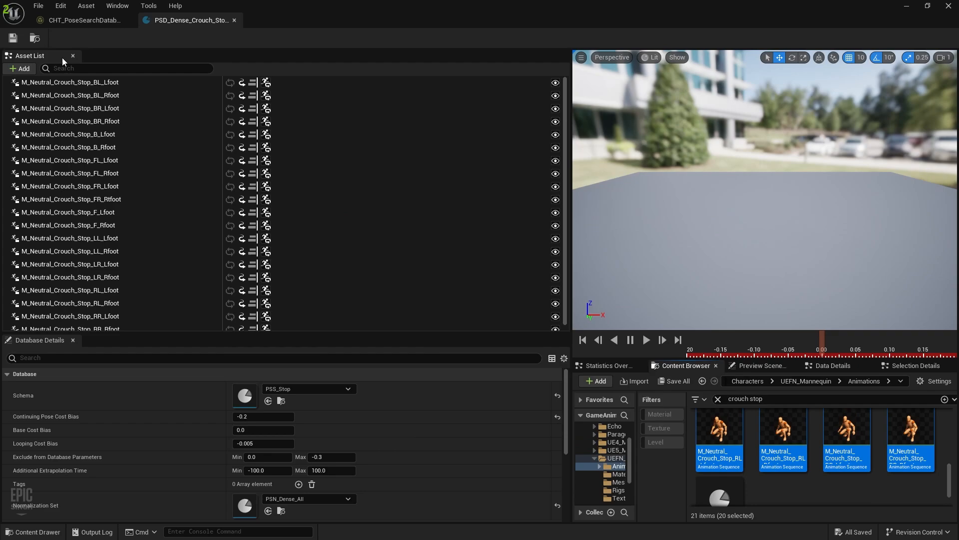
Close PSD_Dense_Crouch_Stops and return to the top level of CHT_PoseSearchDatabases_Dense
{"action": "left_click", "coordinate": [233, 20]}
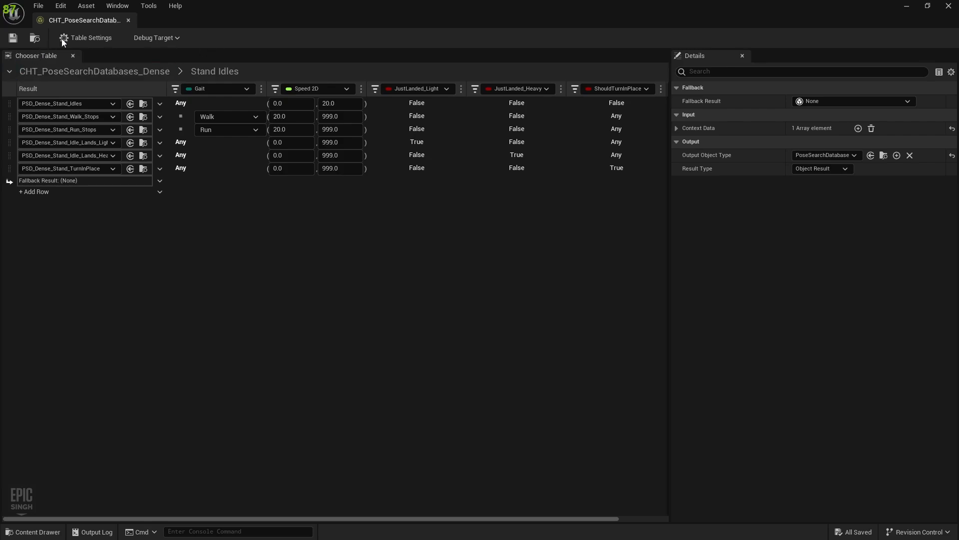
{"action": "left_click", "coordinate": [109, 72]}
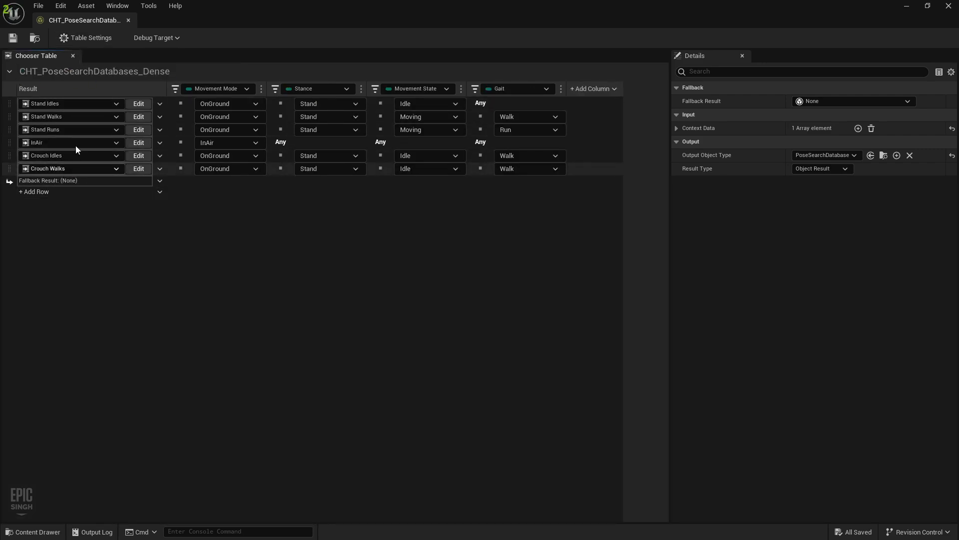
In the Crouch Idles nested table, add an asset row set to PSD_Dense_Crouch_Idles
{"action": "left_click", "coordinate": [138, 156]}
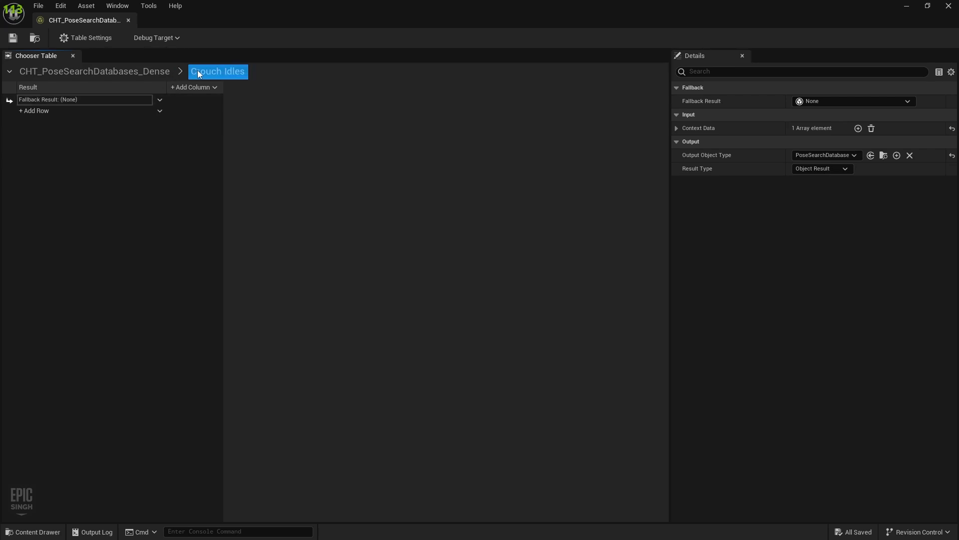
{"action": "left_click", "coordinate": [33, 110]}
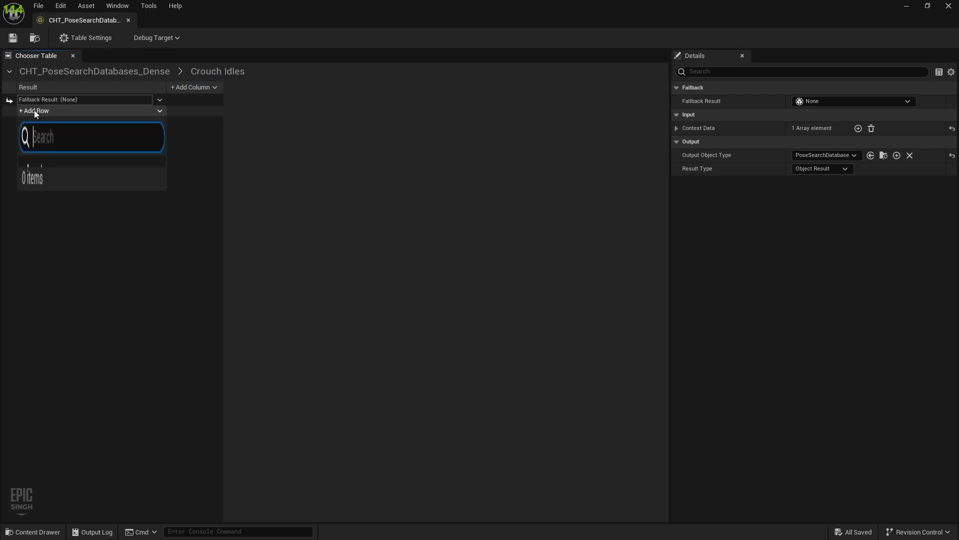
{"action": "left_click", "coordinate": [50, 134]}
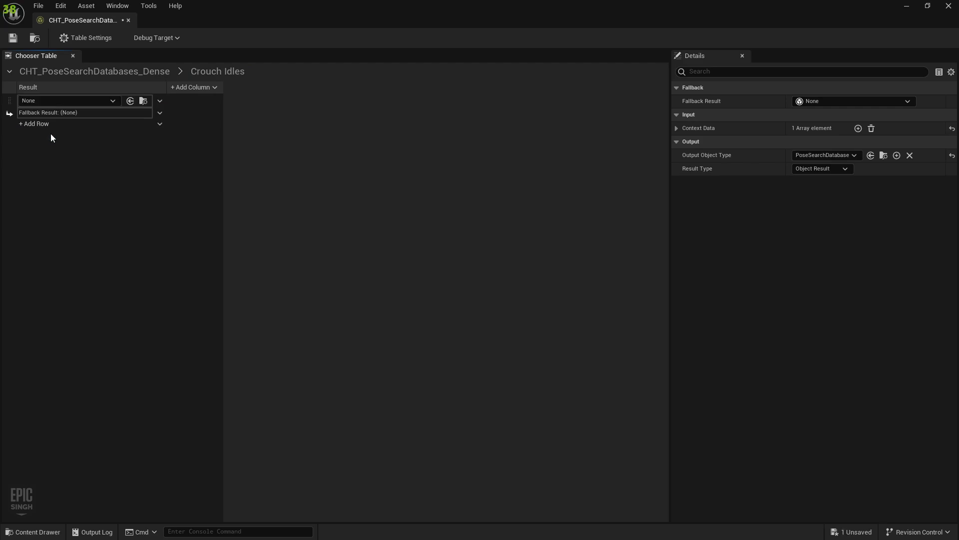
{"action": "left_click", "coordinate": [109, 100]}
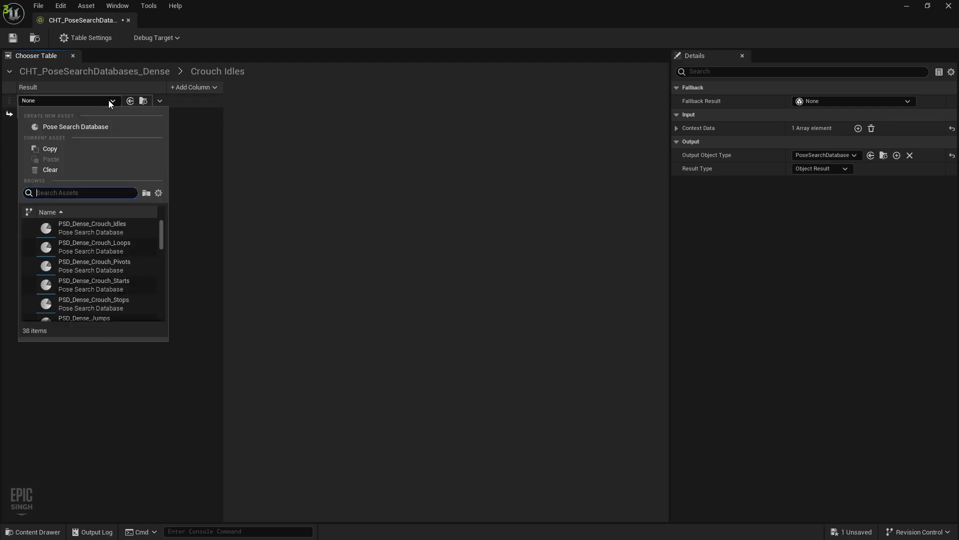
{"action": "type", "text": "idle"}
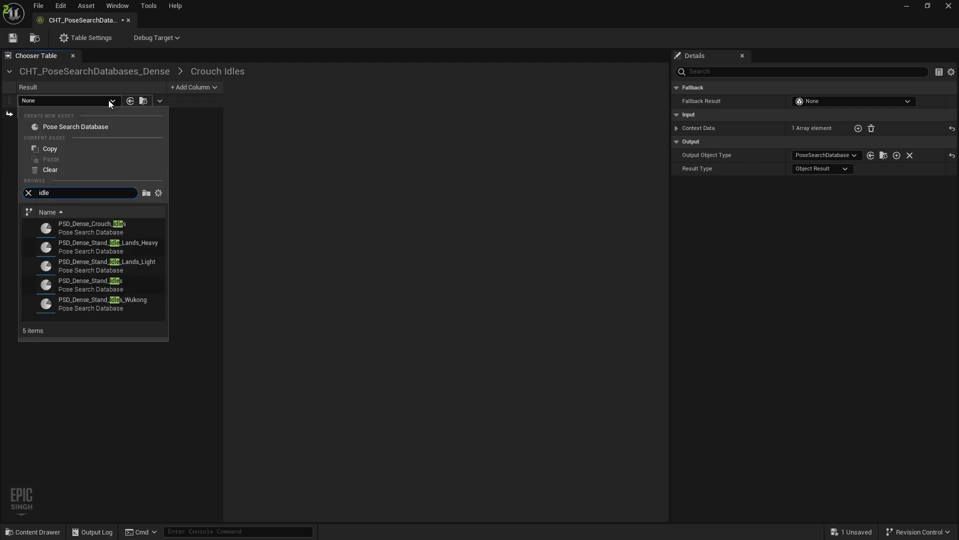
{"action": "left_click", "coordinate": [131, 226]}
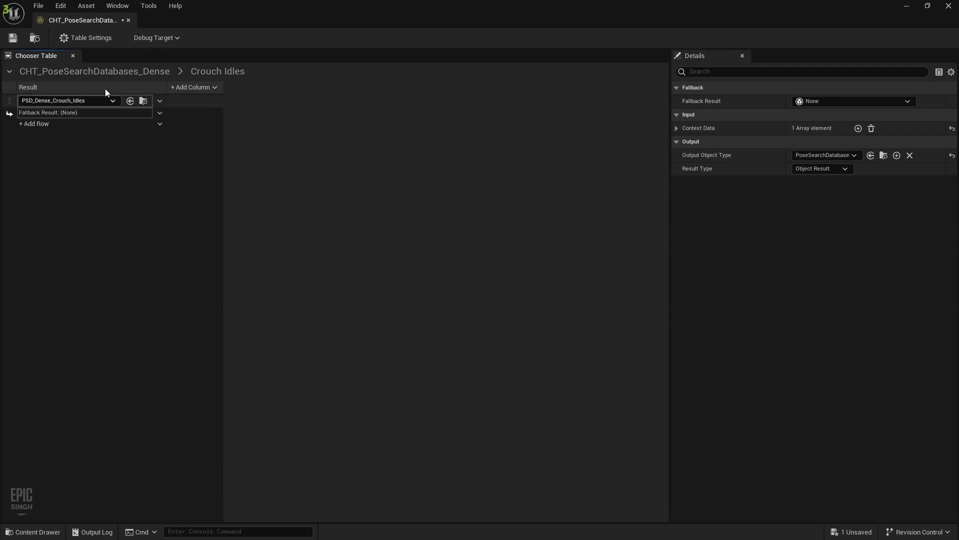
Add a second asset row set to PSD_Dense_Crouch_Stops and save the chooser table
{"action": "left_click", "coordinate": [160, 124]}
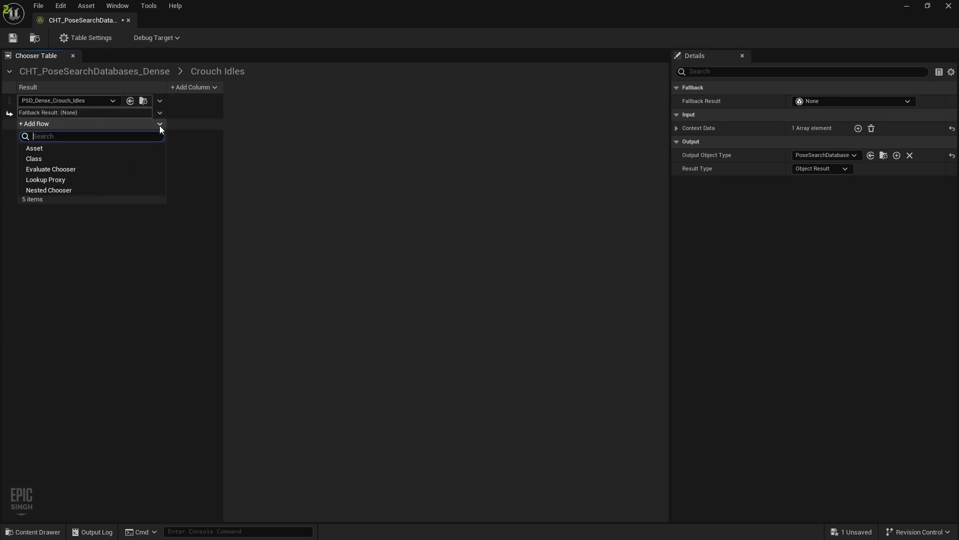
{"action": "left_click", "coordinate": [61, 148]}
{"action": "left_click", "coordinate": [71, 114]}
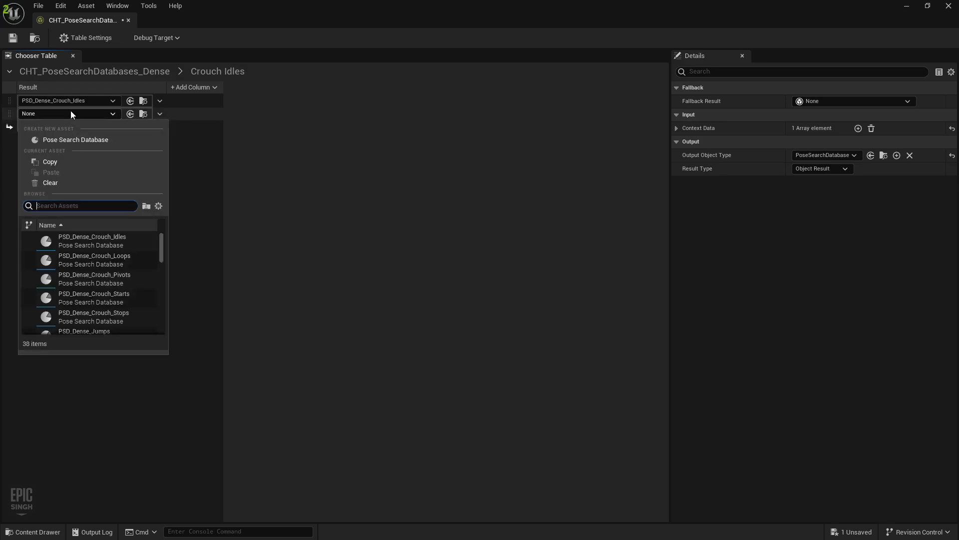
{"action": "type", "text": "stop"}
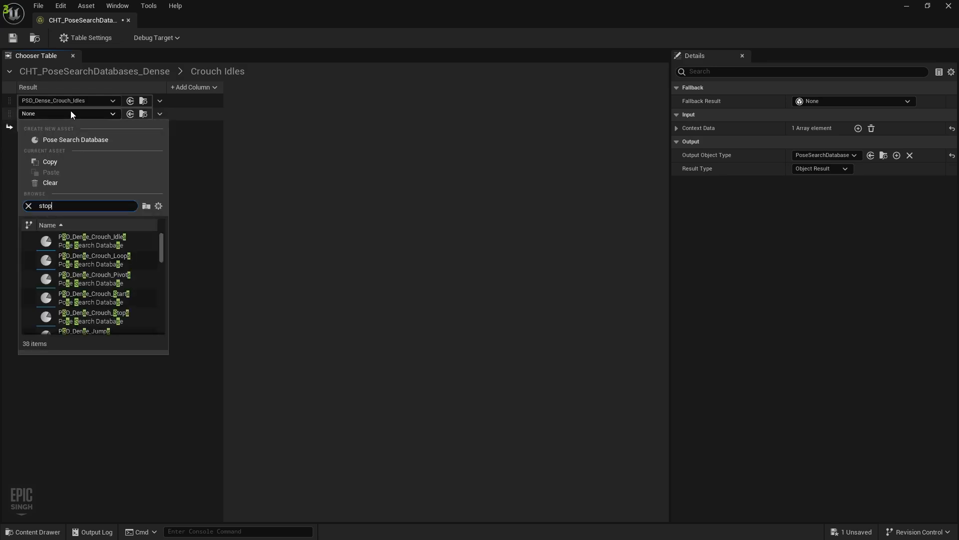
{"action": "type", "text": "s"}
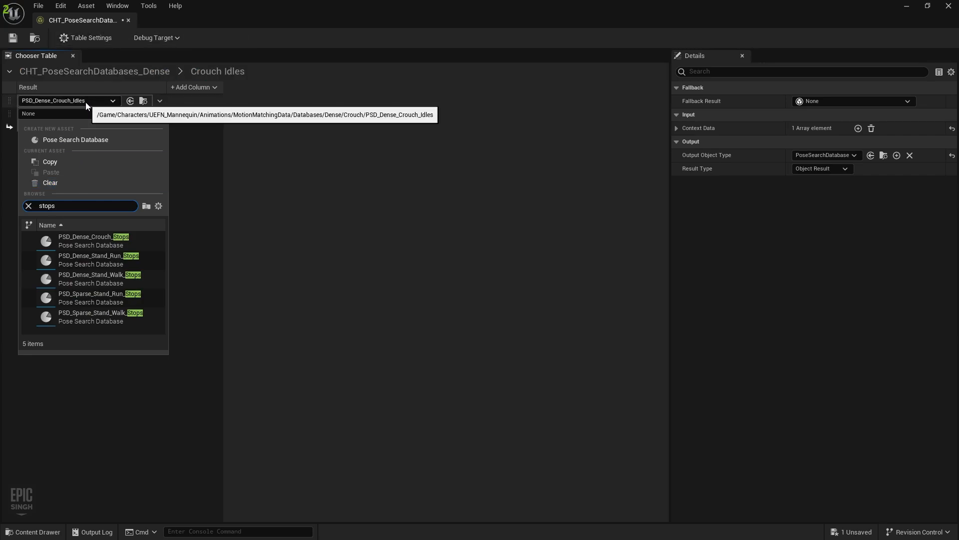
{"action": "left_click", "coordinate": [107, 239]}
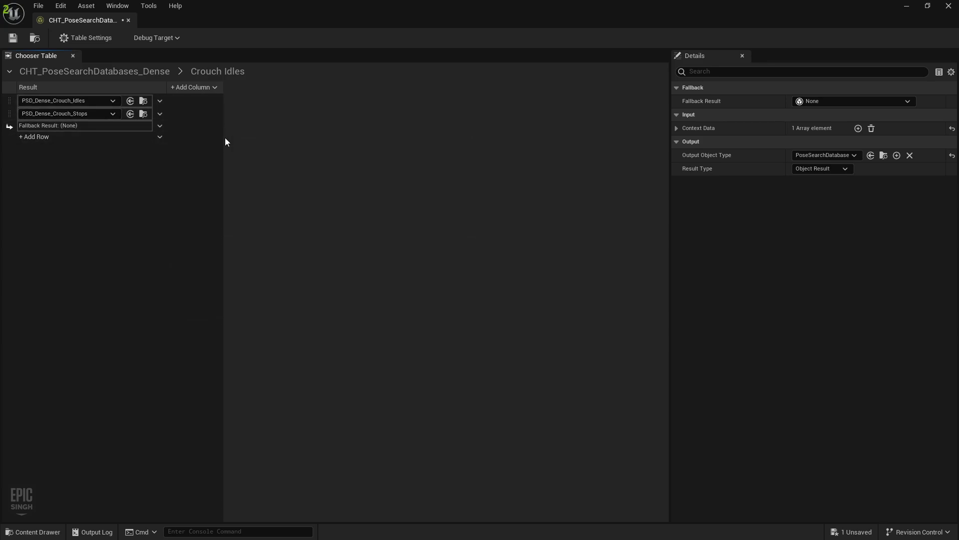
{"action": "key", "text": "ctrl+s"}
In the Crouch Walks nested table, add an asset row set to PSD_Dense_Crouch_Loops
{"action": "left_click", "coordinate": [128, 71]}
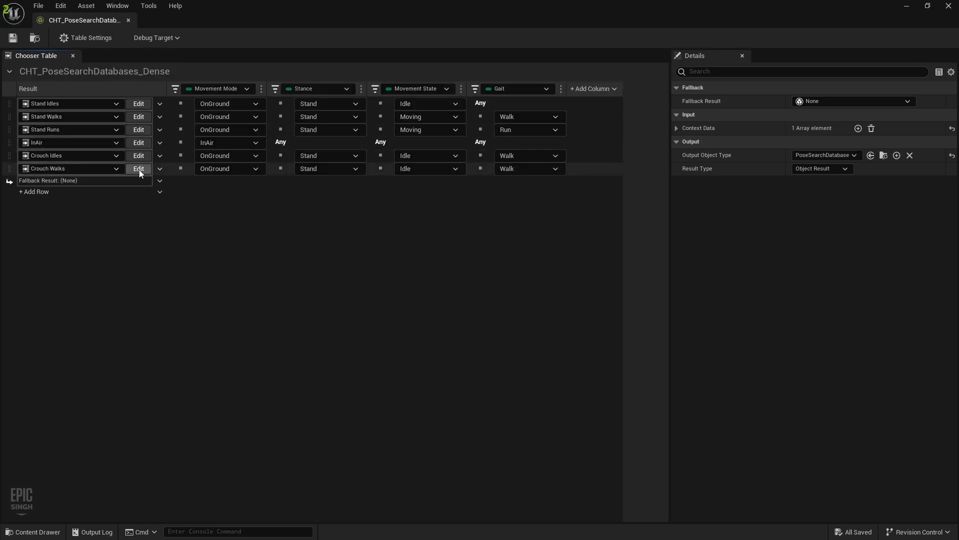
{"action": "left_click", "coordinate": [139, 168]}
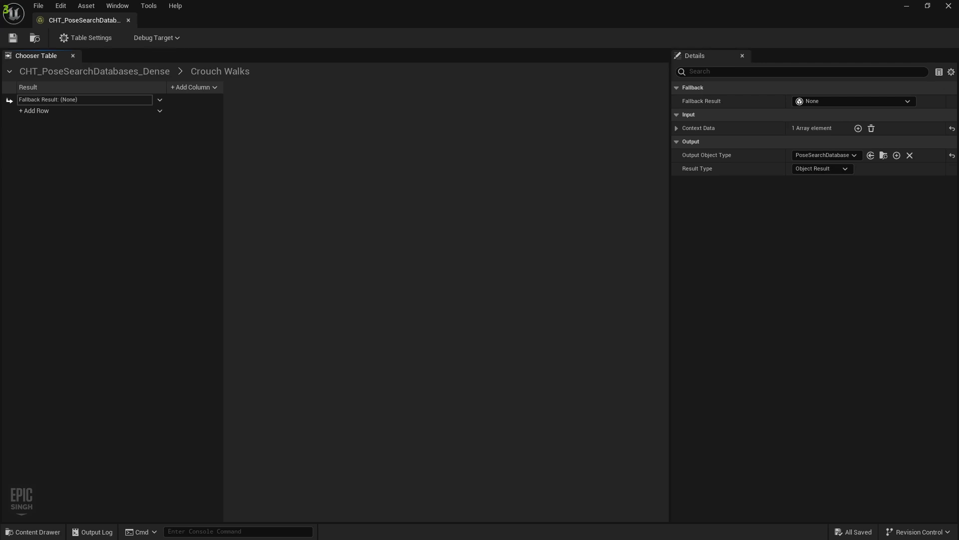
{"action": "left_click", "coordinate": [43, 111]}
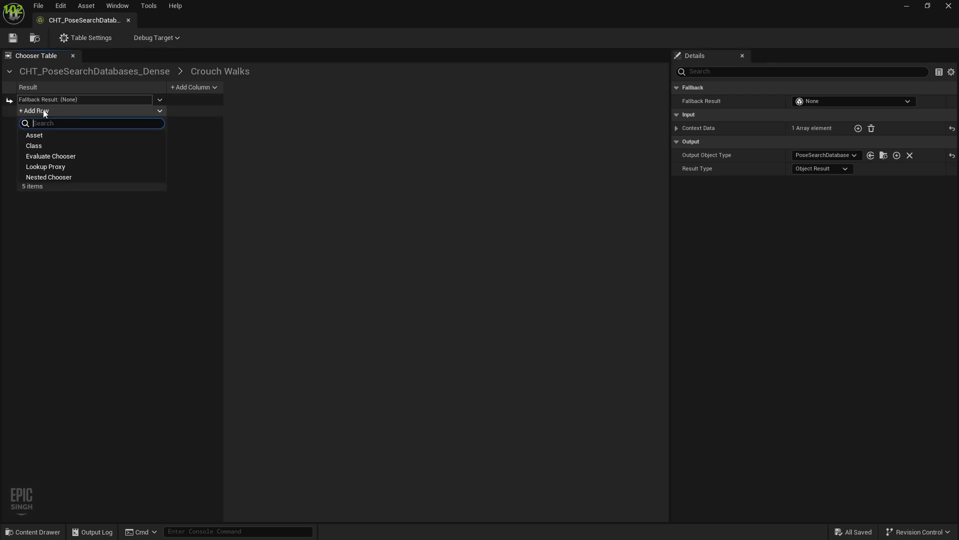
{"action": "left_click", "coordinate": [46, 177]}
{"action": "left_click", "coordinate": [90, 100]}
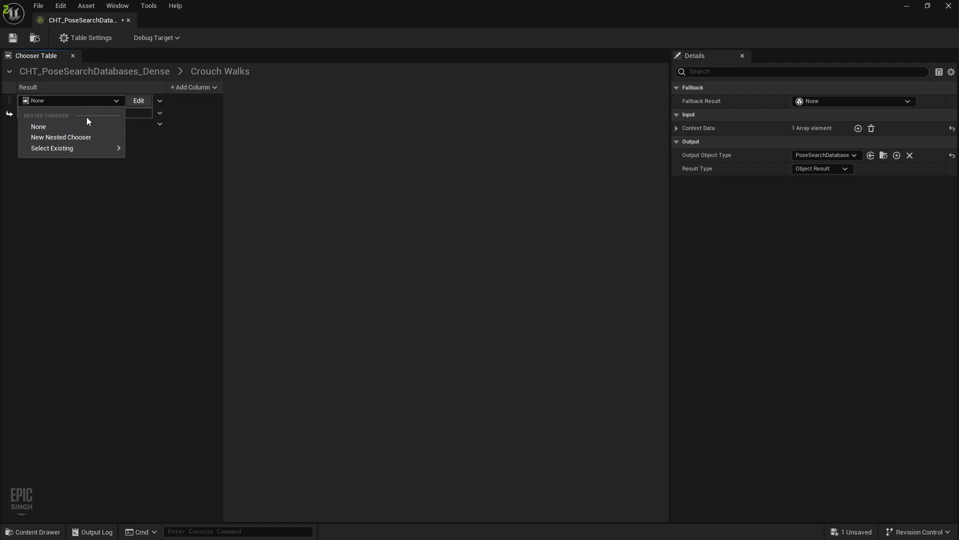
{"action": "mouse_move", "coordinate": [94, 154]}
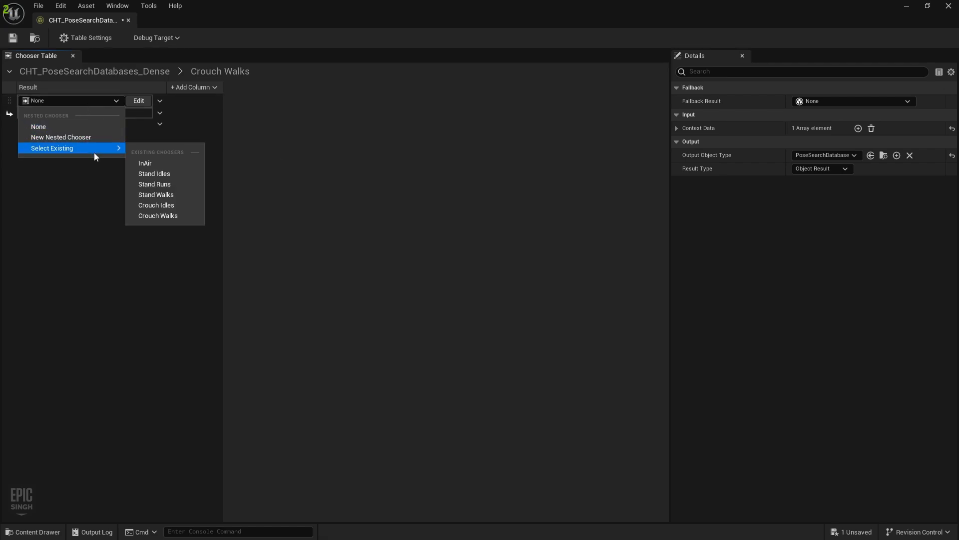
{"action": "left_click", "coordinate": [150, 99]}
{"action": "left_click", "coordinate": [161, 101]}
{"action": "left_click", "coordinate": [170, 136]}
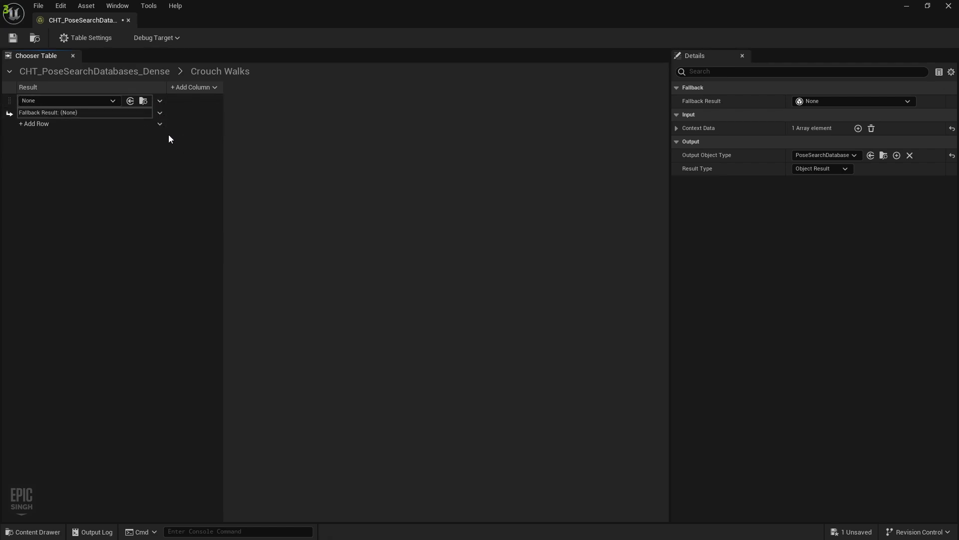
{"action": "left_click", "coordinate": [68, 101]}
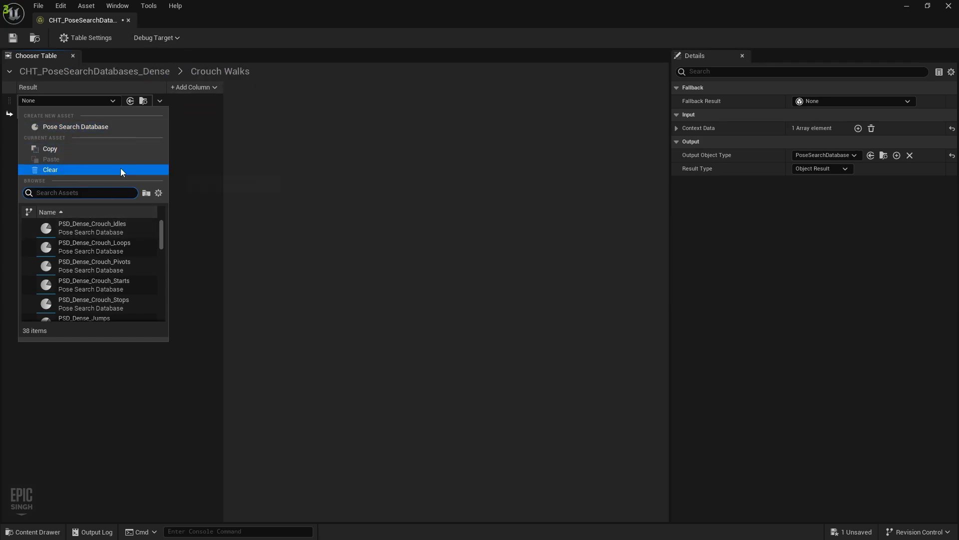
{"action": "type", "text": "loop"}
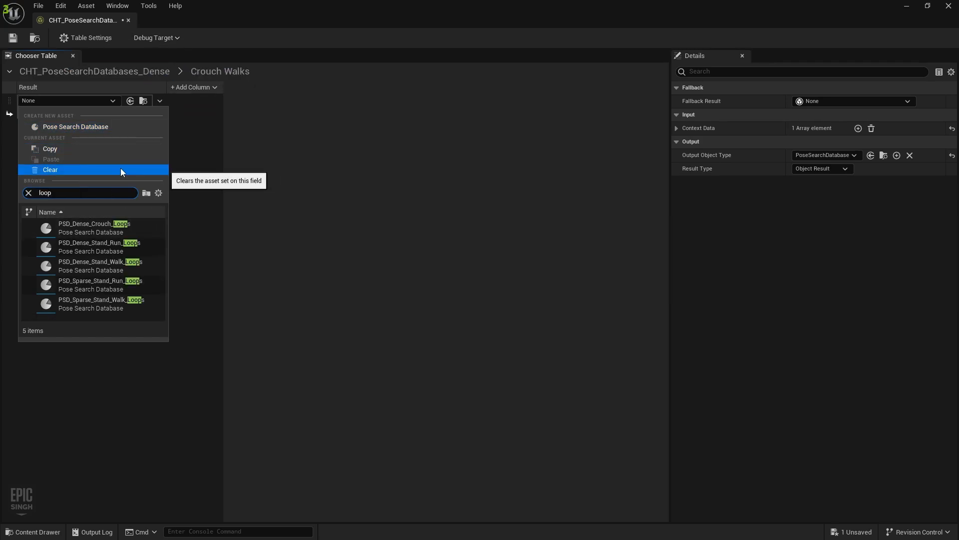
{"action": "left_click", "coordinate": [110, 233]}
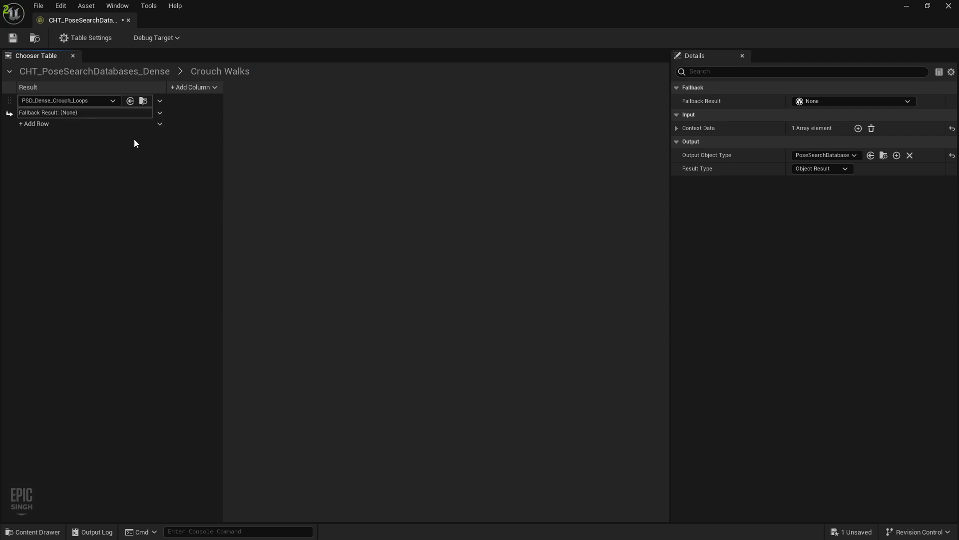
Add two more asset rows set to PSD_Dense_Crouch_Pivots and PSD_Dense_Crouch_Starts
{"action": "left_click", "coordinate": [160, 124]}
{"action": "left_click", "coordinate": [75, 148]}
{"action": "left_click", "coordinate": [85, 115]}
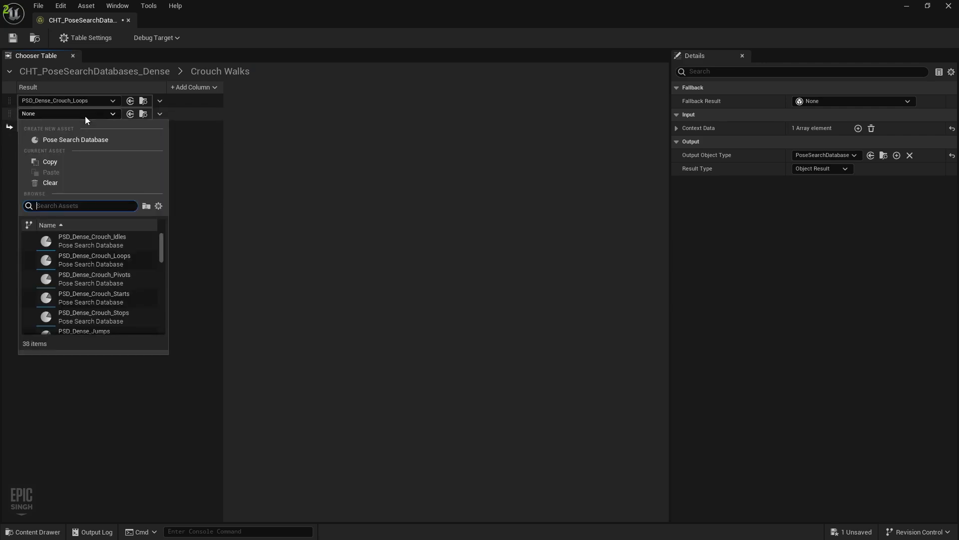
{"action": "type", "text": "pivots"}
{"action": "left_click", "coordinate": [94, 241]}
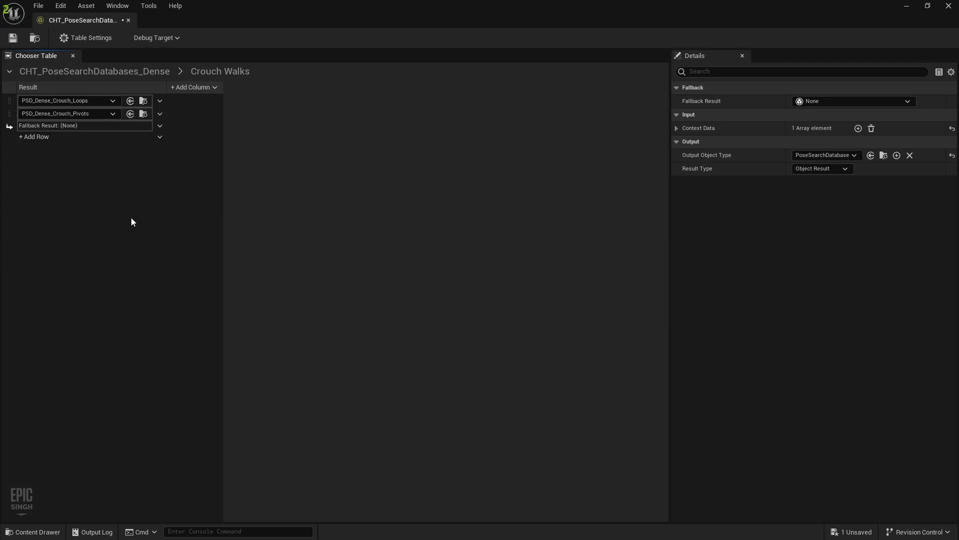
{"action": "left_click", "coordinate": [160, 137]}
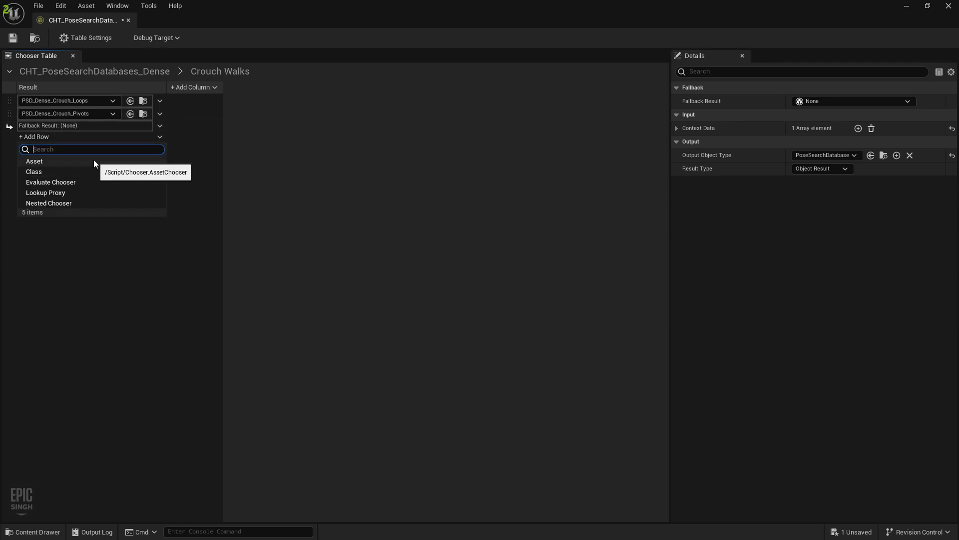
{"action": "left_click", "coordinate": [94, 160]}
{"action": "left_click", "coordinate": [106, 127]}
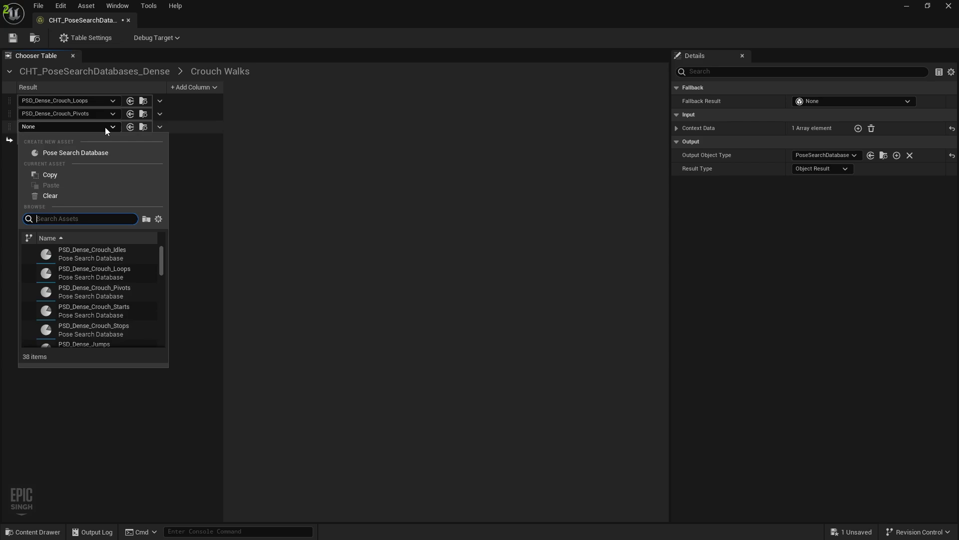
{"action": "type", "text": "start"}
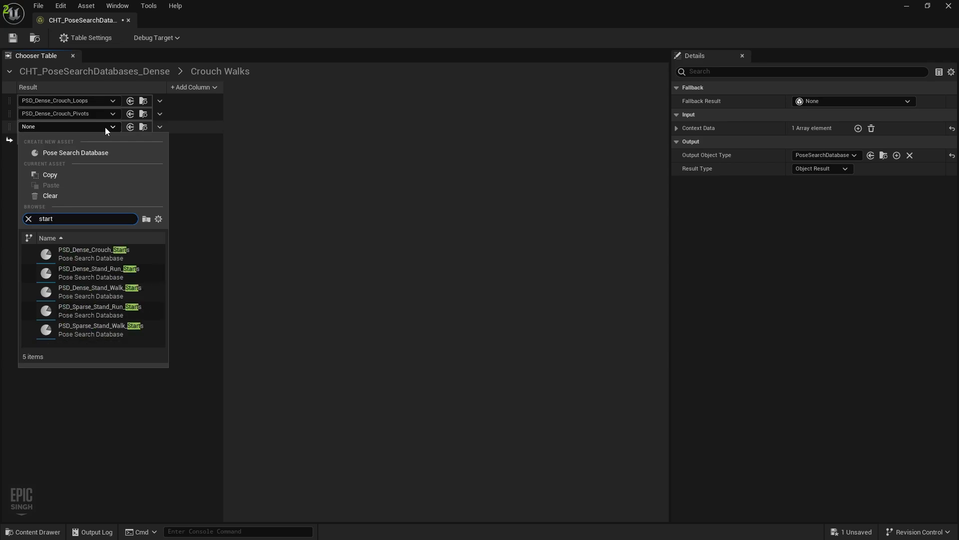
{"action": "left_click", "coordinate": [116, 253]}
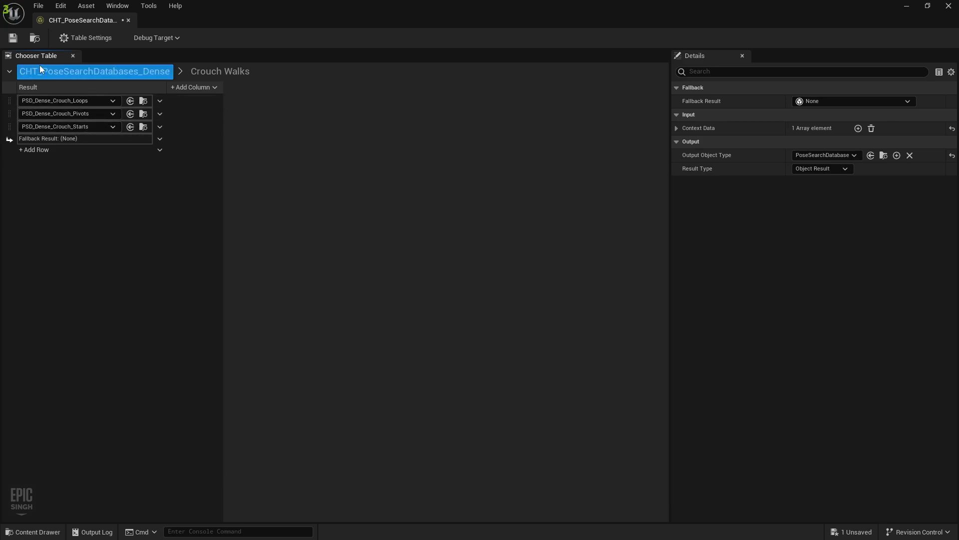
Save and close the chooser, then reopen CHT_PoseSearchDatabases_Dense from the MotionMatchingData folder
{"action": "left_click", "coordinate": [13, 37]}
{"action": "left_click", "coordinate": [128, 20]}
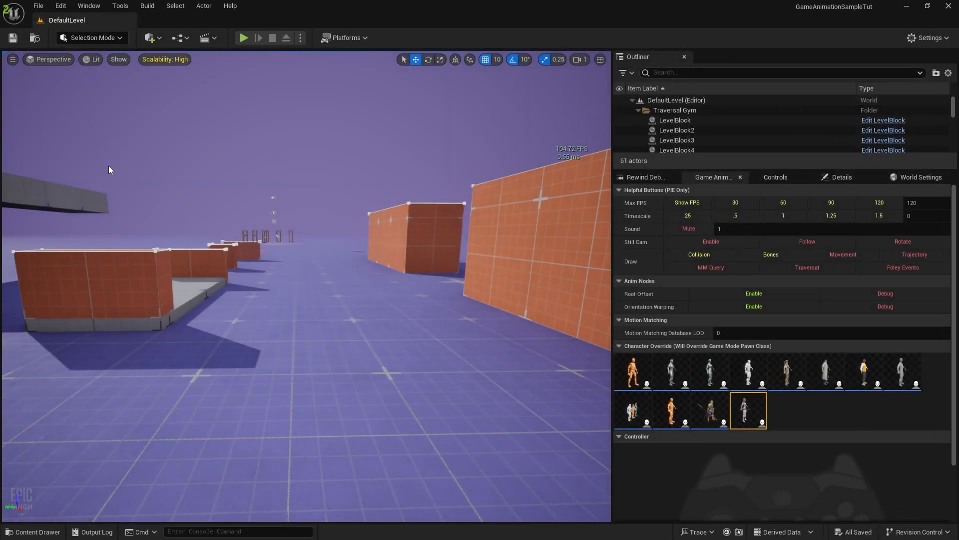
{"action": "left_click", "coordinate": [35, 532]}
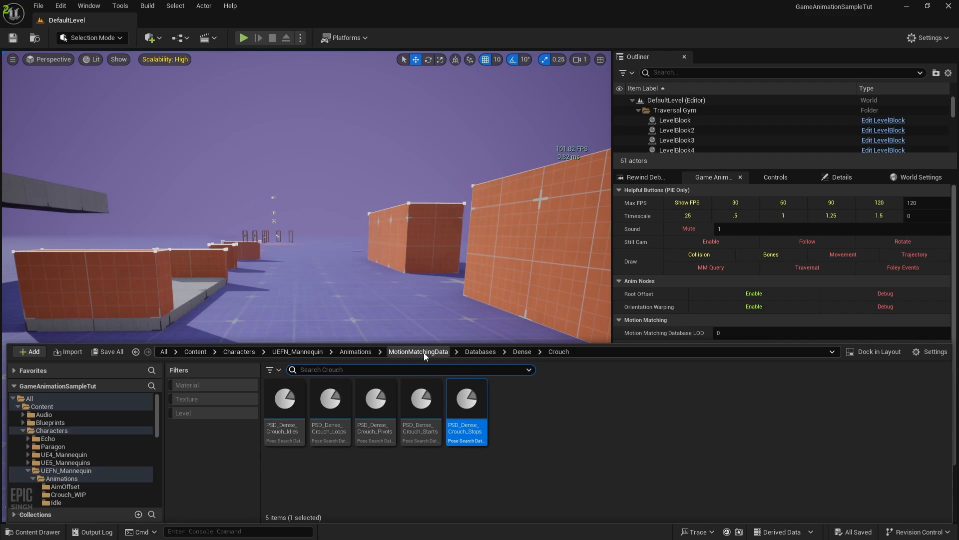
{"action": "key", "text": "super"}
{"action": "key", "text": "super"}
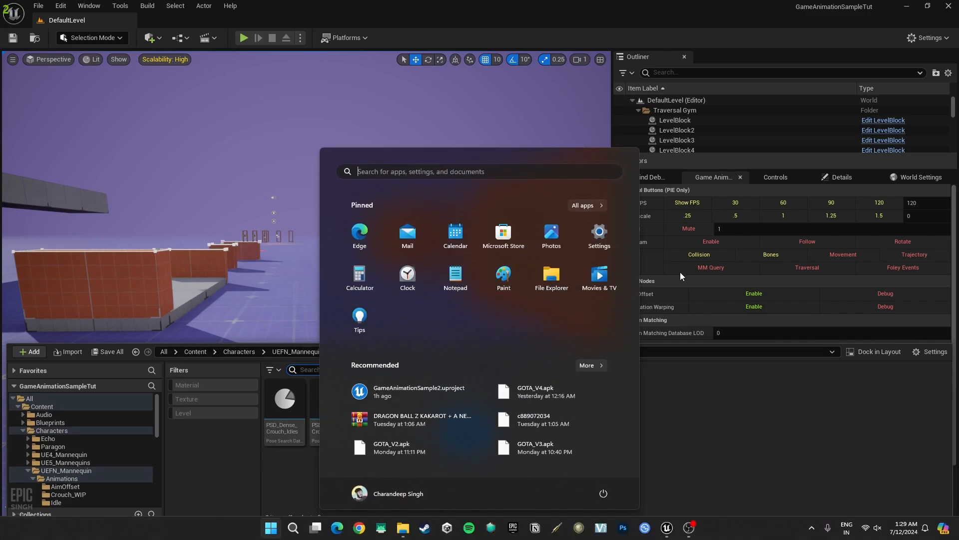
{"action": "left_click", "coordinate": [531, 470]}
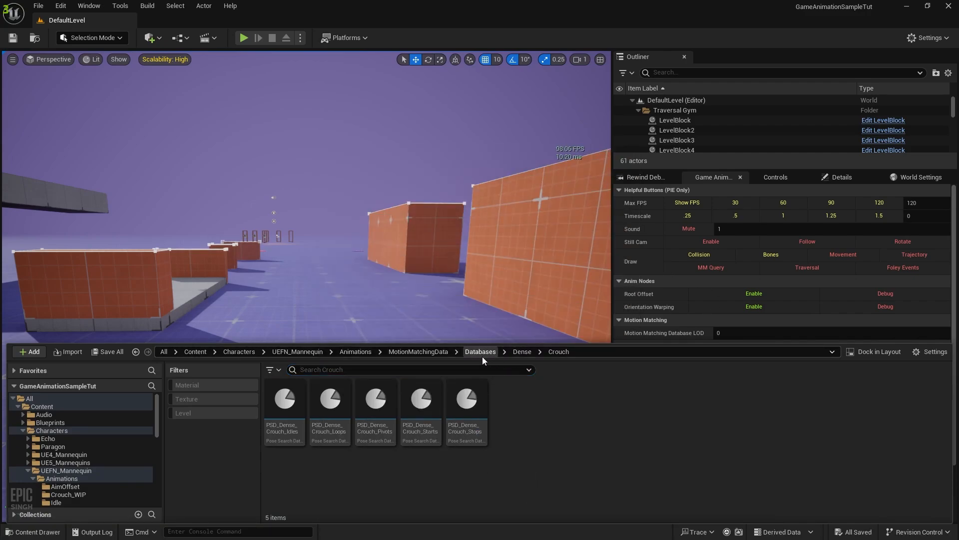
{"action": "left_click", "coordinate": [442, 353]}
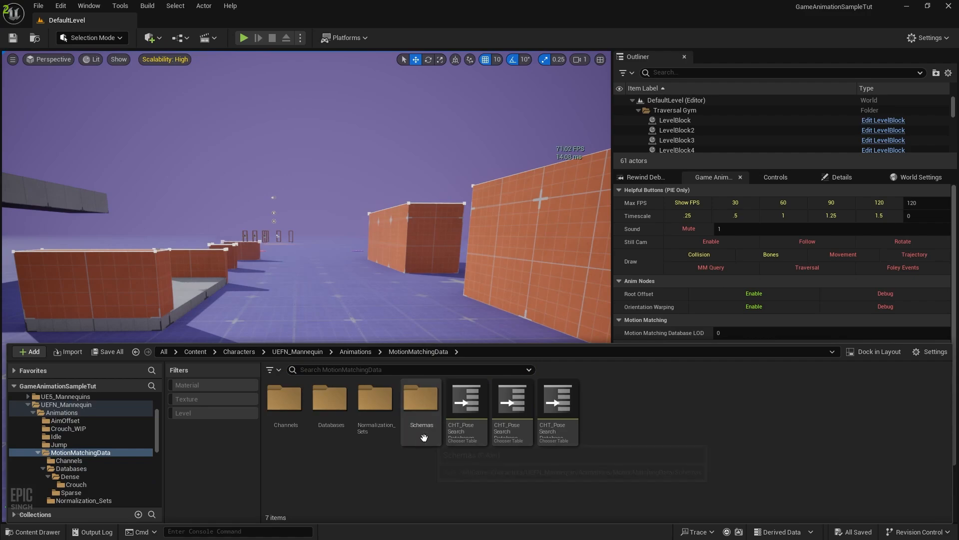
{"action": "double_click", "coordinate": [513, 400]}
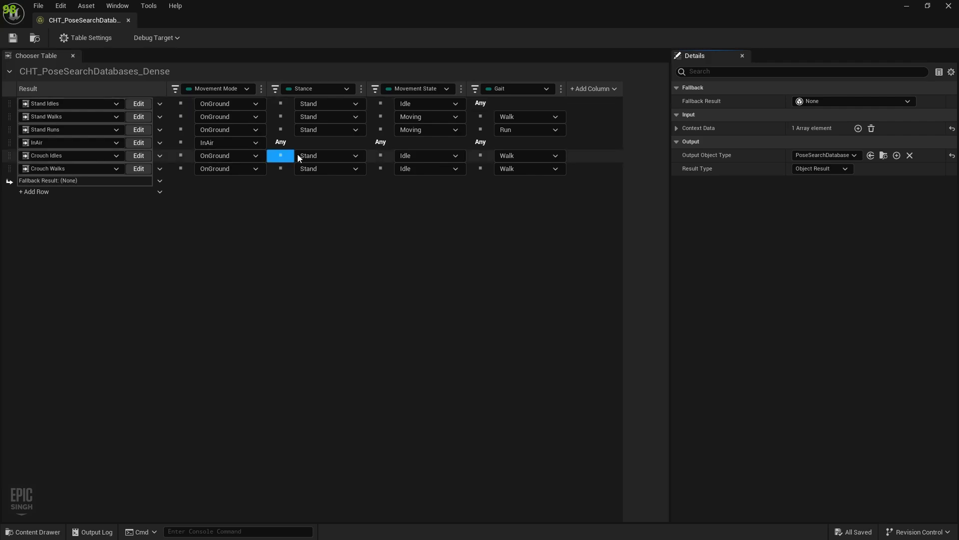
Set the Crouch Idles row to Crouch stance with any gait
{"action": "left_click", "coordinate": [319, 155]}
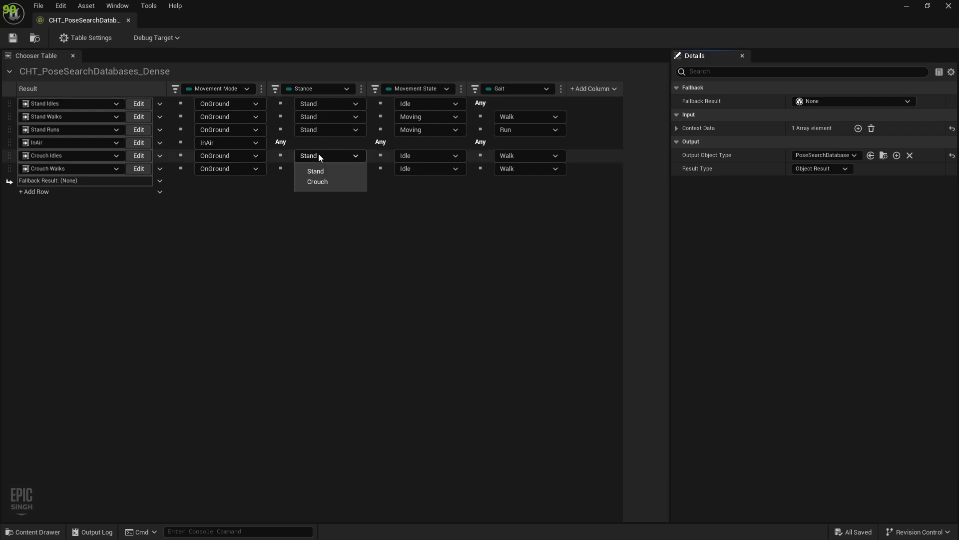
{"action": "left_click", "coordinate": [319, 183]}
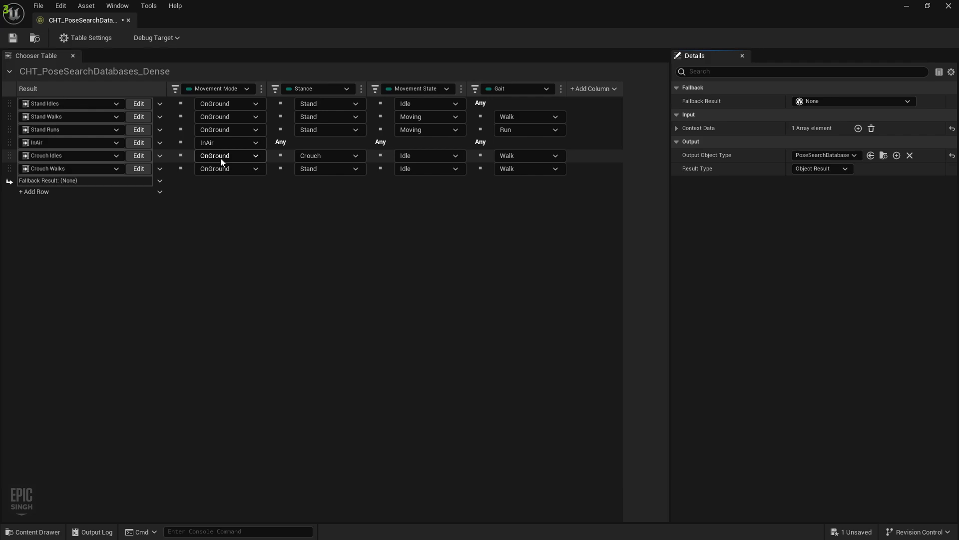
{"action": "left_click", "coordinate": [536, 158]}
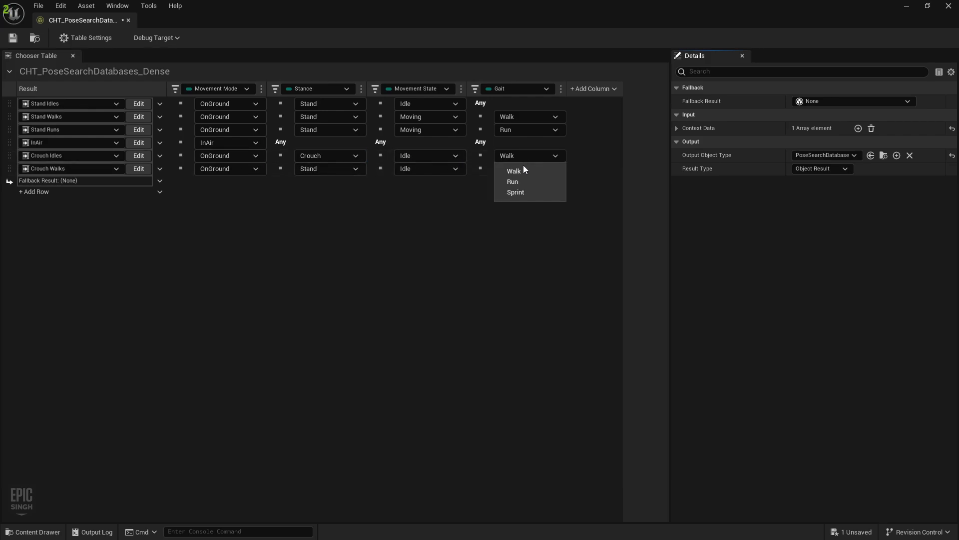
{"action": "left_click", "coordinate": [486, 157]}
{"action": "left_click", "coordinate": [485, 158]}
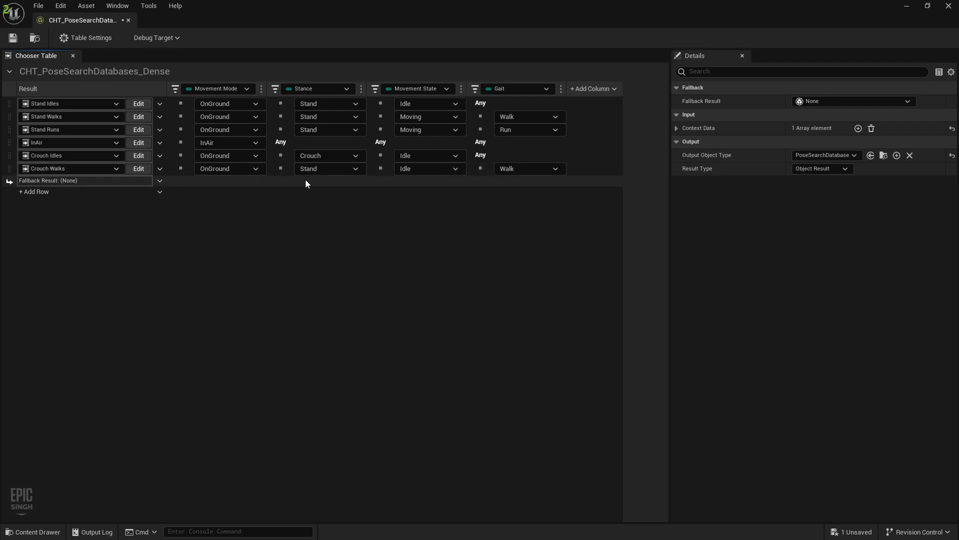
Set Crouch Walks to Crouch stance, Moving state and any gait, then save
{"action": "left_click", "coordinate": [328, 169]}
{"action": "left_click", "coordinate": [320, 194]}
{"action": "left_click", "coordinate": [424, 166]}
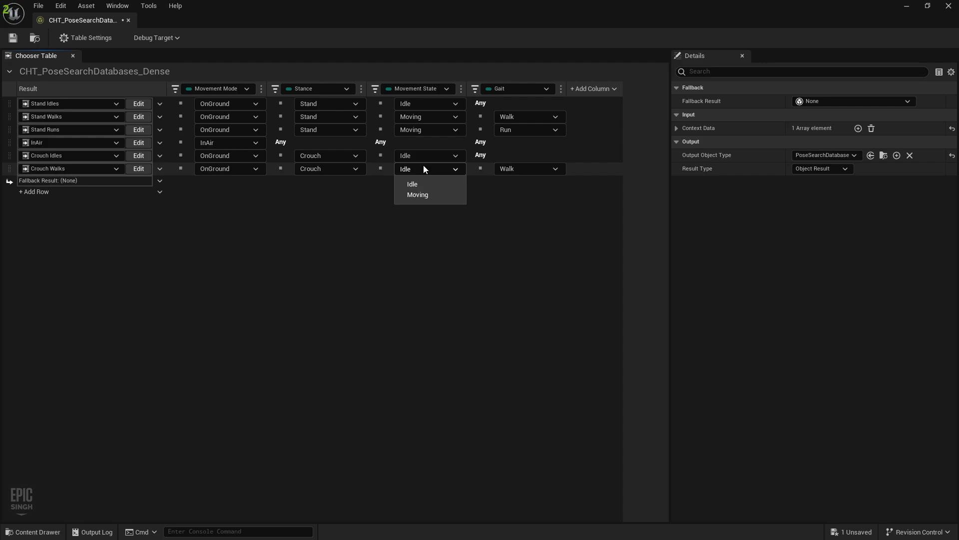
{"action": "left_click", "coordinate": [419, 192]}
{"action": "left_click", "coordinate": [483, 170]}
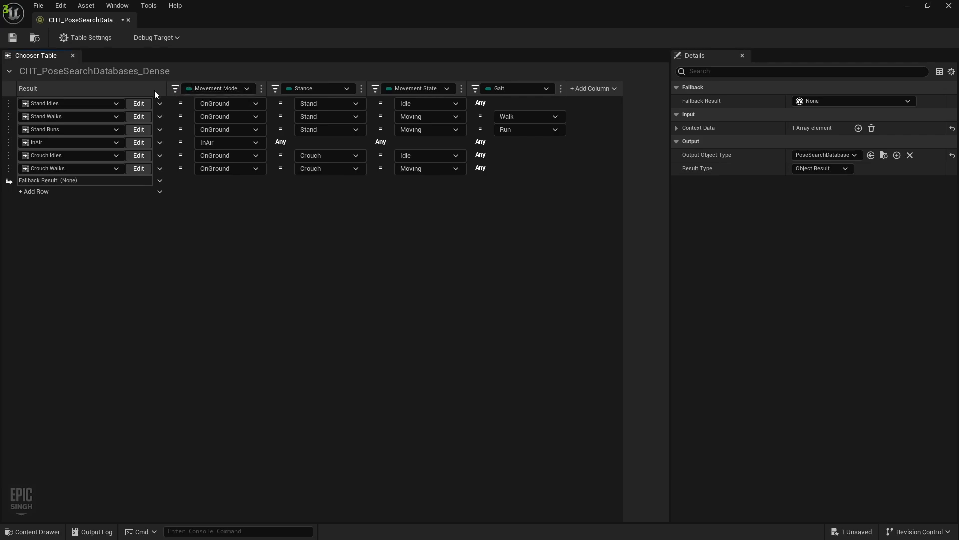
{"action": "left_click", "coordinate": [469, 173]}
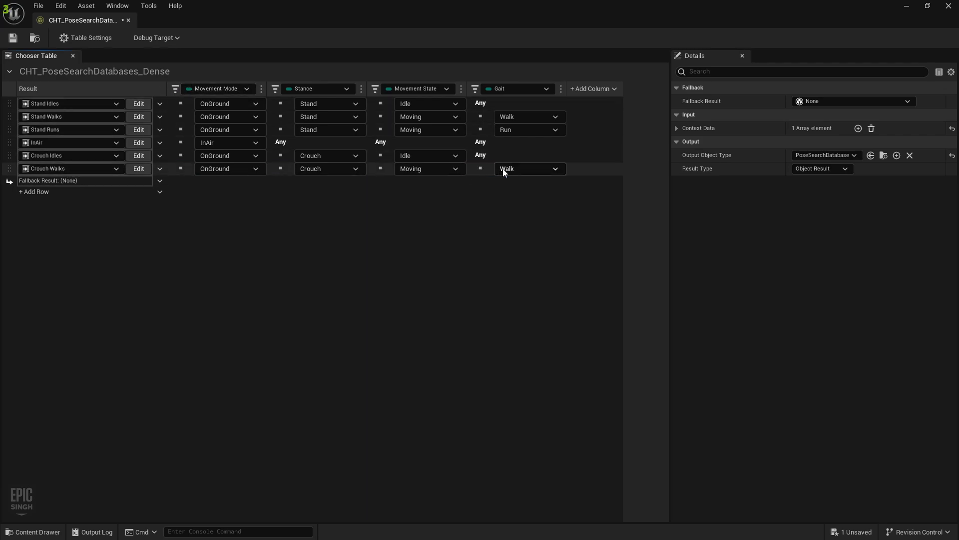
{"action": "left_click", "coordinate": [506, 169]}
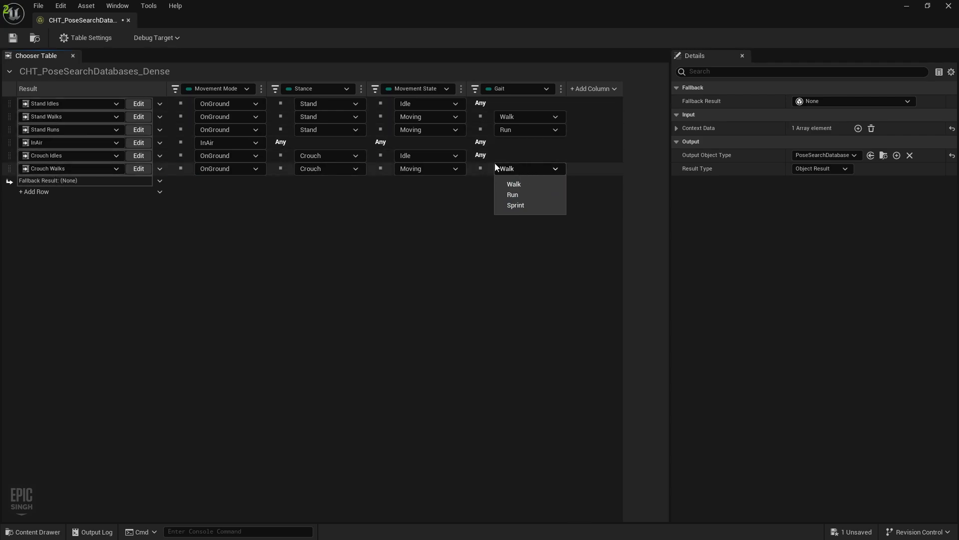
{"action": "left_click", "coordinate": [480, 169]}
{"action": "left_click", "coordinate": [481, 170]}
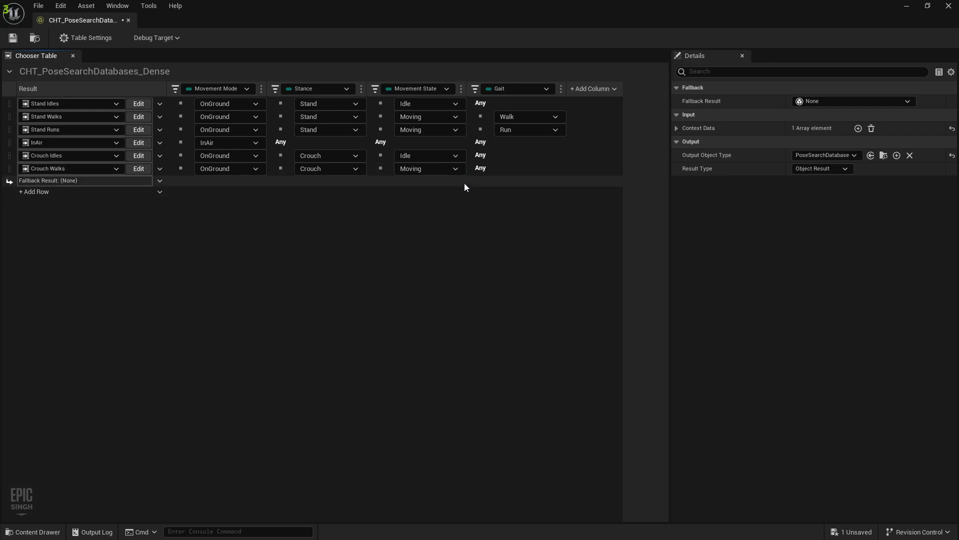
{"action": "key", "text": "ctrl+s"}
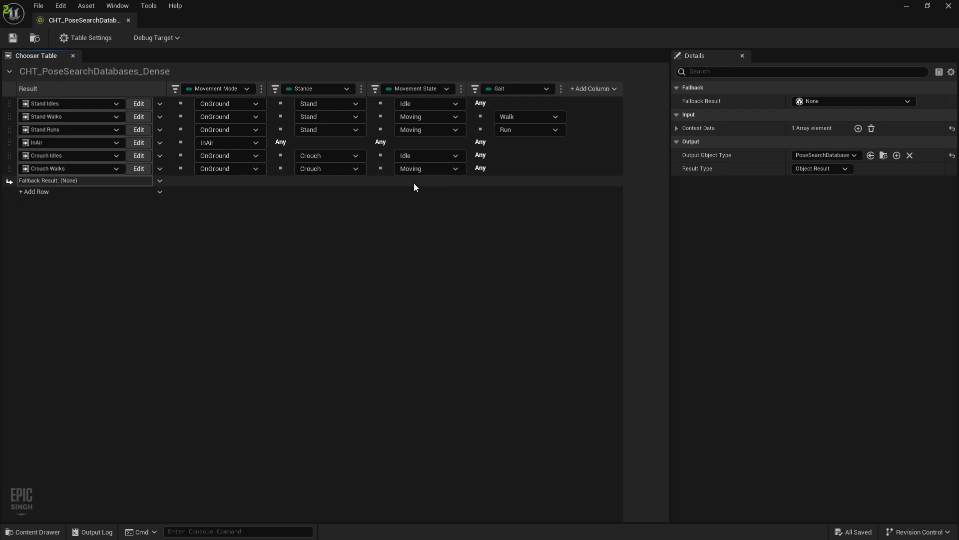
In the Crouch Idles sub-table, add a float range condition column bound to Speed 2D
{"action": "left_click", "coordinate": [138, 156]}
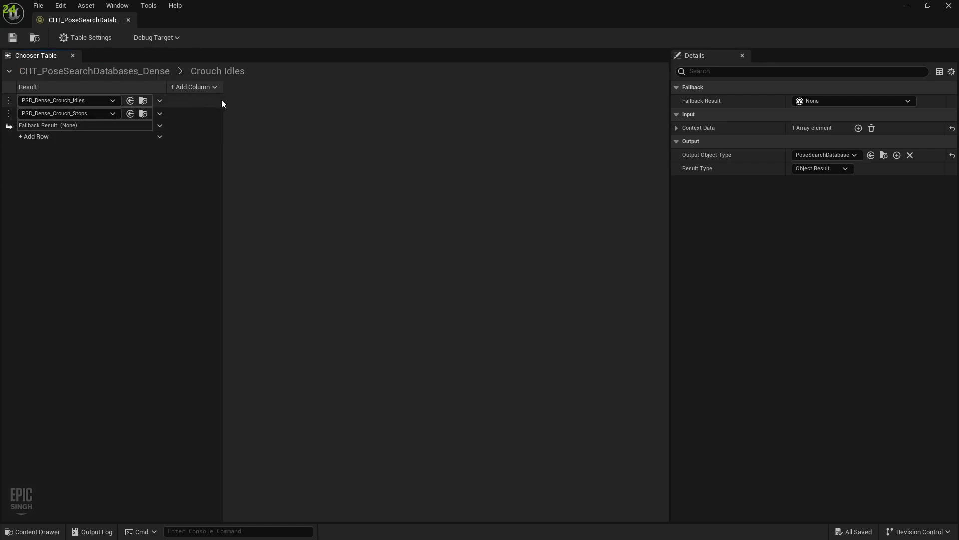
{"action": "left_click", "coordinate": [215, 88]}
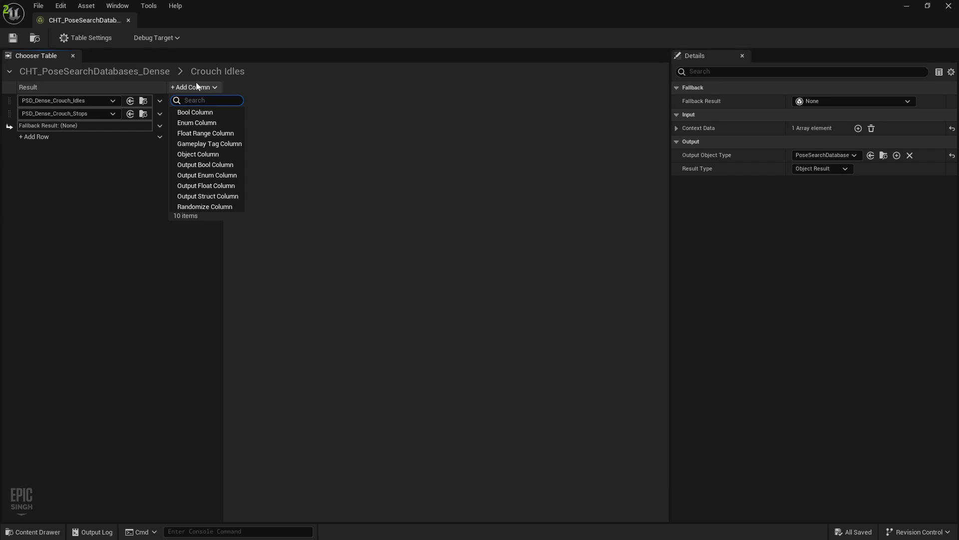
{"action": "left_click", "coordinate": [206, 132]}
{"action": "left_click", "coordinate": [223, 93]}
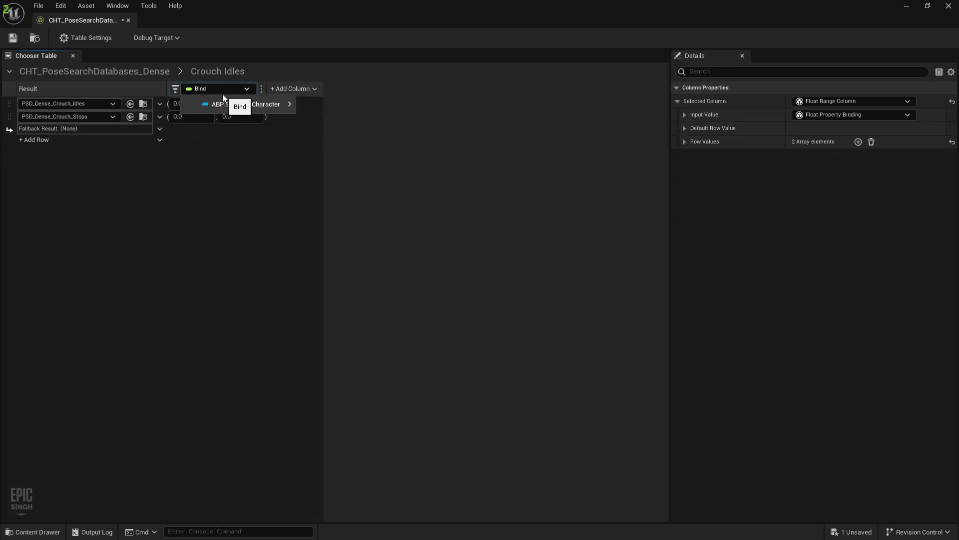
{"action": "mouse_move", "coordinate": [223, 102]}
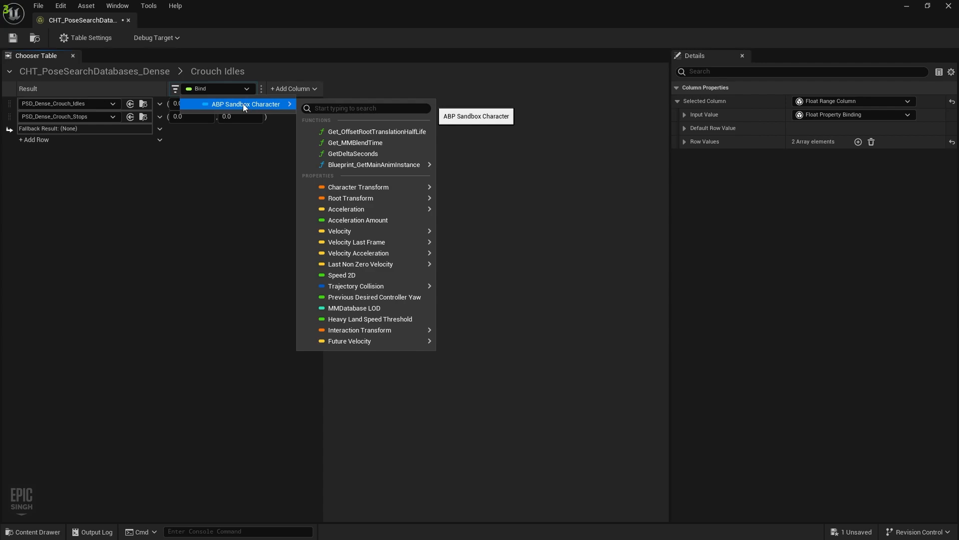
{"action": "left_click", "coordinate": [362, 276]}
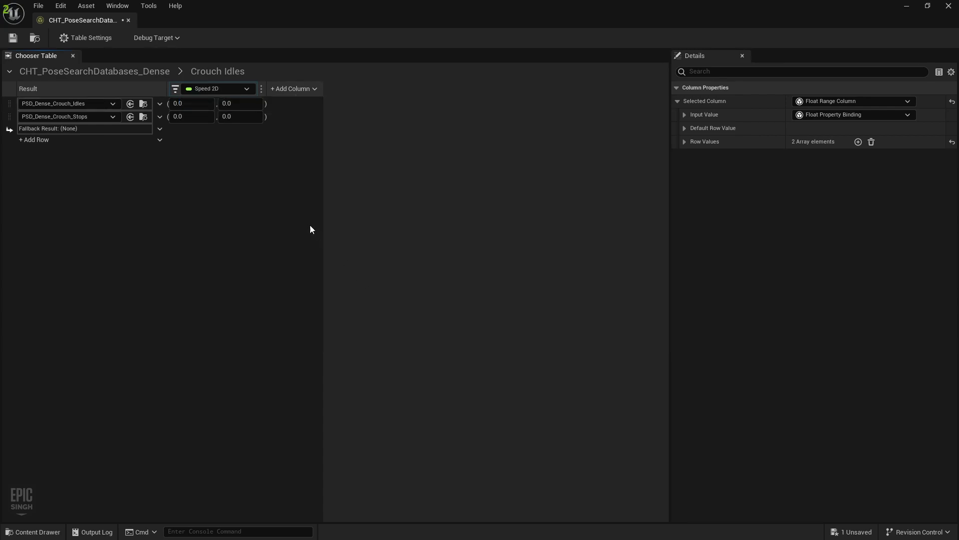
Set Speed 2D ranges to 0–10 for the idles row and 10–999 for the stops row, then save
{"action": "left_click", "coordinate": [192, 102]}
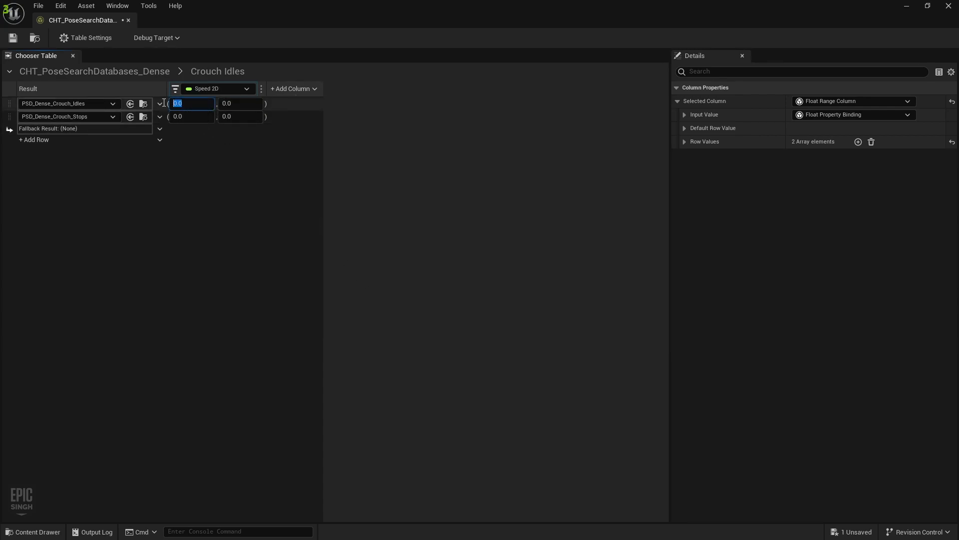
{"action": "left_click", "coordinate": [239, 102]}
{"action": "left_click", "coordinate": [186, 106]}
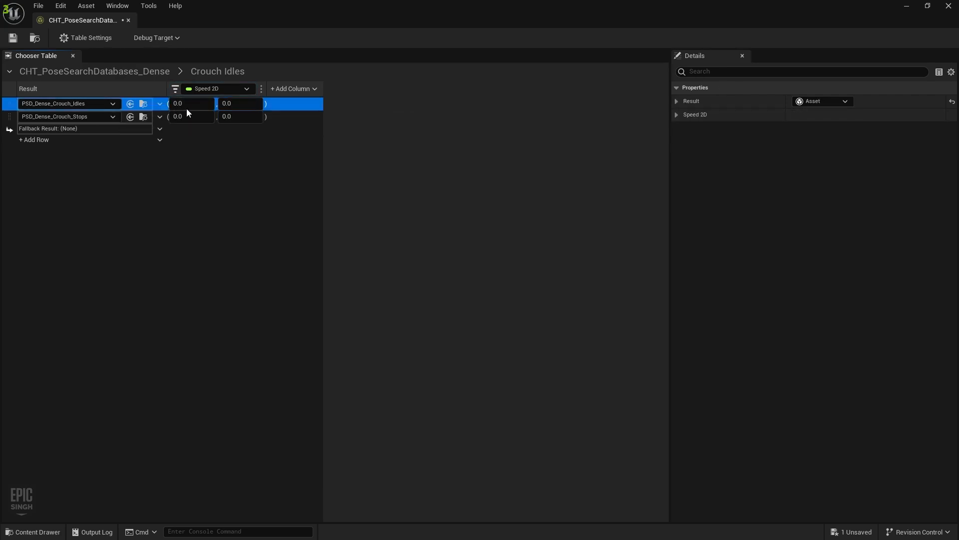
{"action": "left_click", "coordinate": [245, 103]}
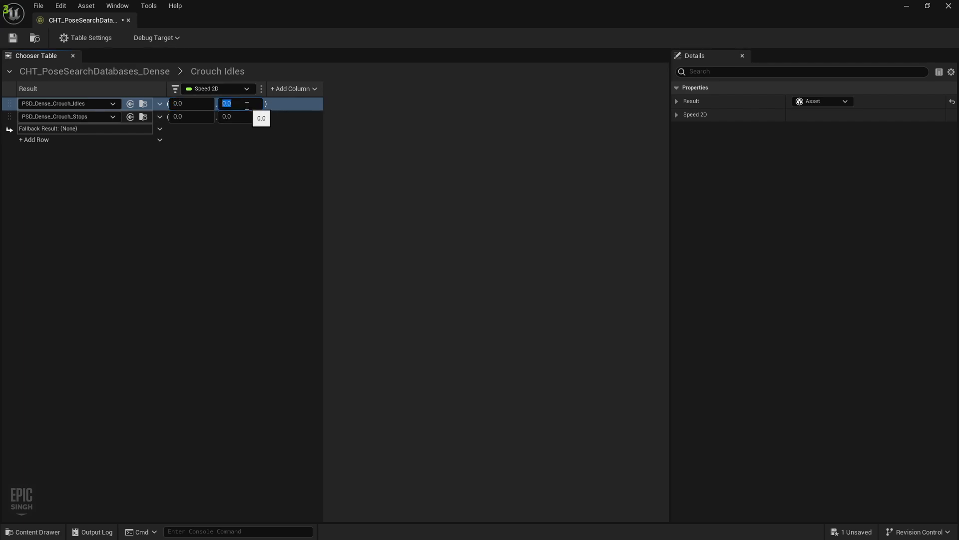
{"action": "type", "text": "10"}
{"action": "left_click", "coordinate": [225, 140]}
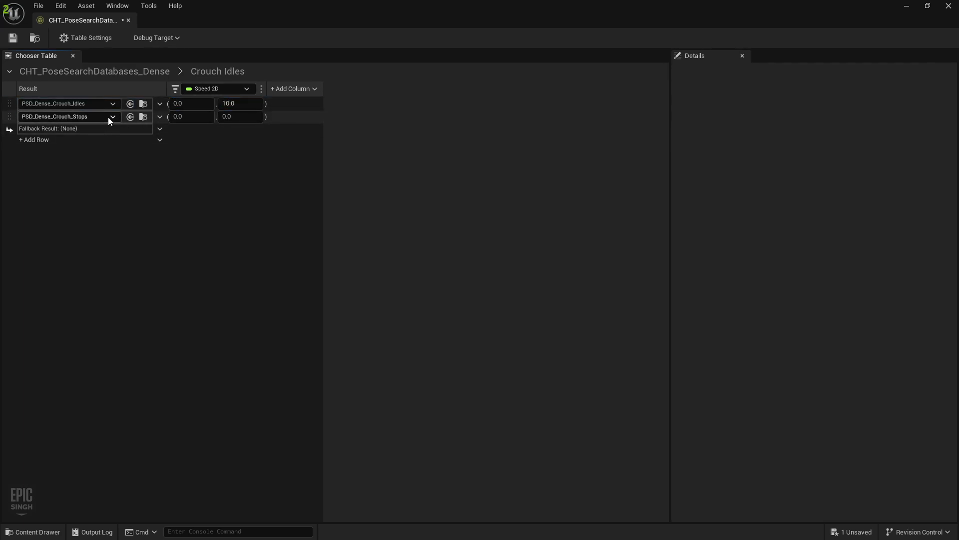
{"action": "left_click", "coordinate": [189, 117]}
{"action": "type", "text": "10"}
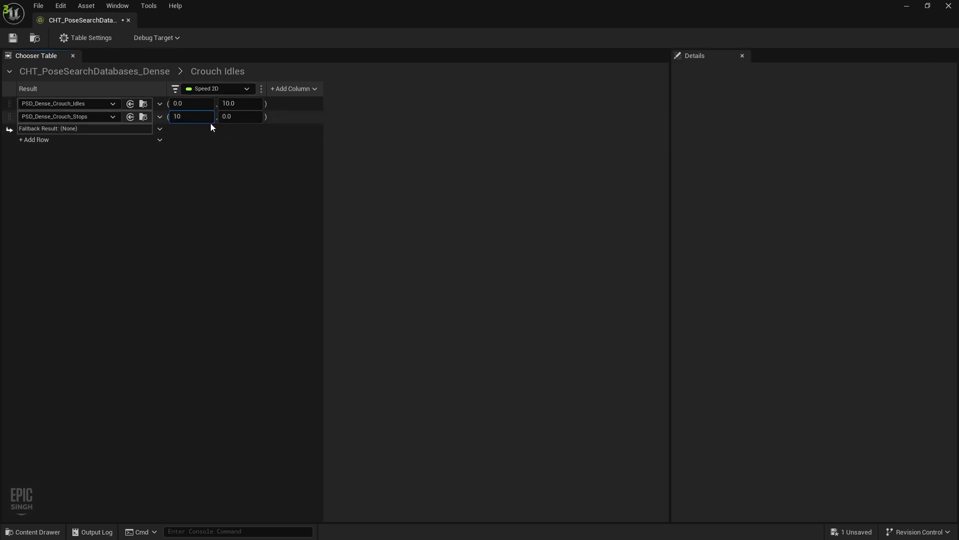
{"action": "left_click", "coordinate": [243, 119]}
{"action": "type", "text": "999"}
{"action": "key", "text": "Return"}
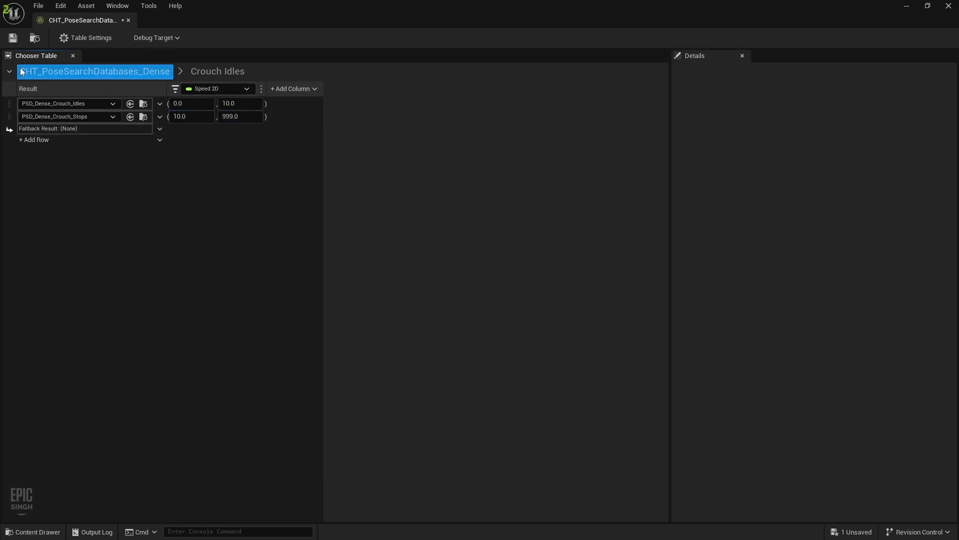
{"action": "left_click", "coordinate": [13, 38]}
Open the Crouch Walks sub-table and add a bool condition column bound to IsPivoting
{"action": "left_click", "coordinate": [90, 75]}
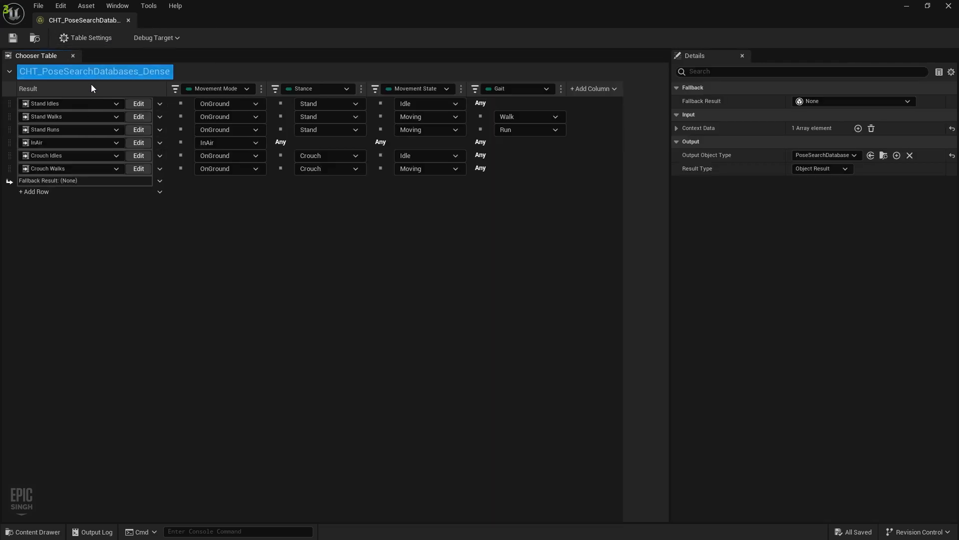
{"action": "left_click", "coordinate": [138, 169]}
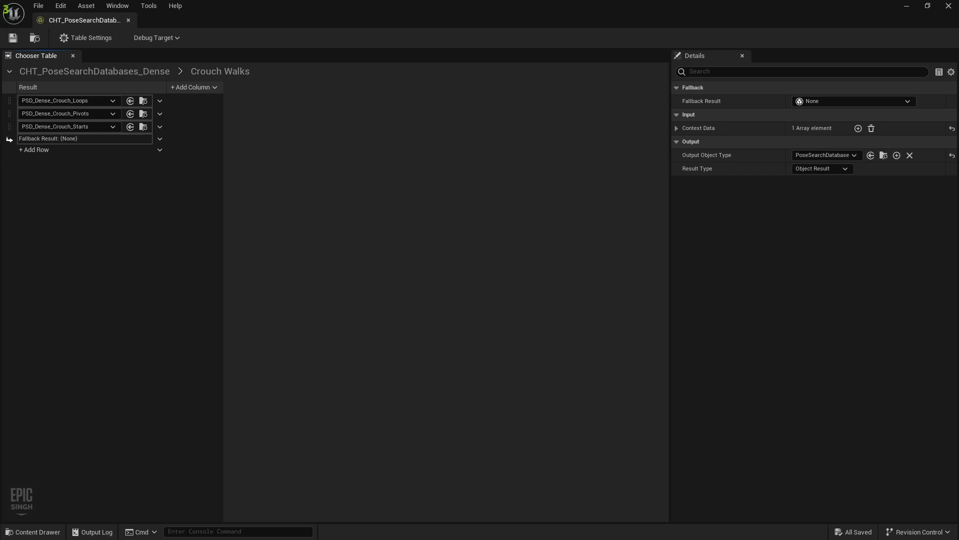
{"action": "left_click", "coordinate": [188, 87]}
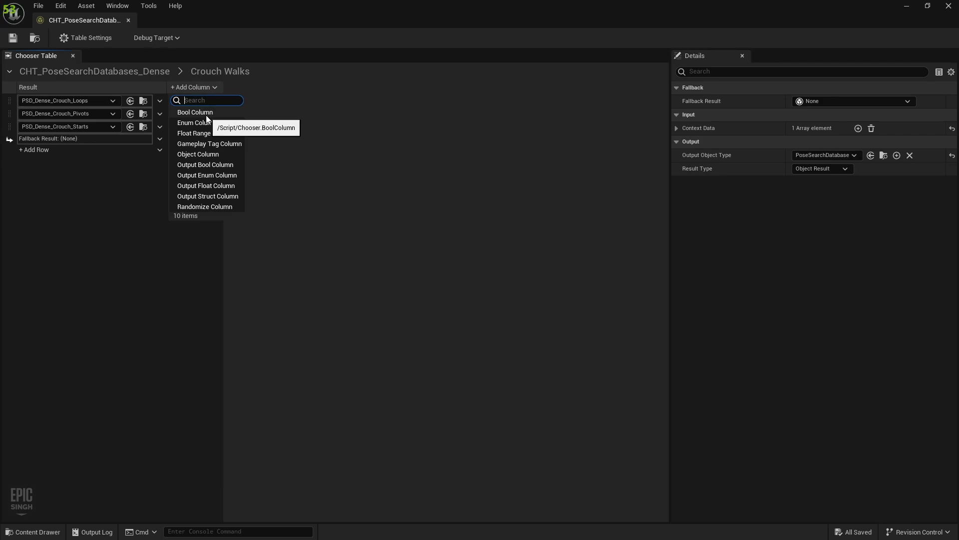
{"action": "left_click", "coordinate": [207, 117]}
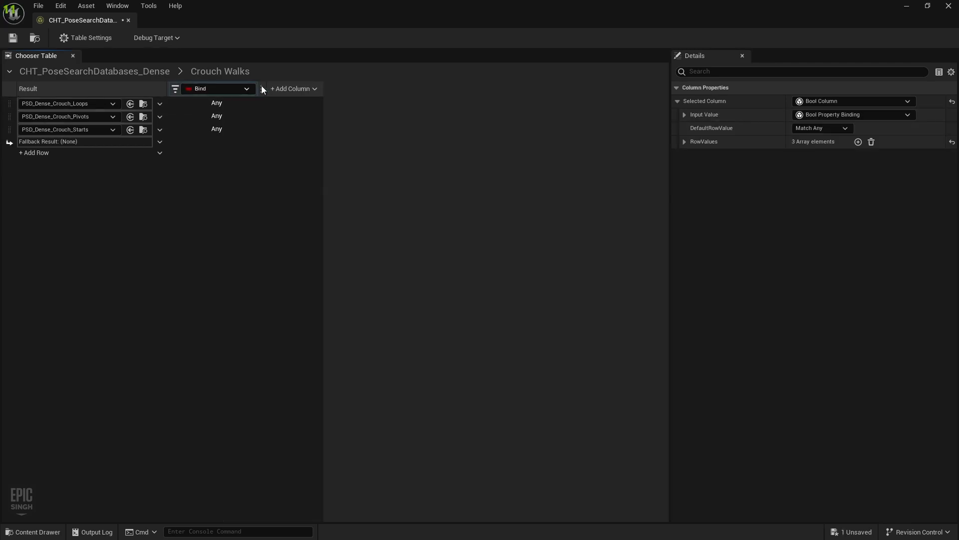
{"action": "left_click", "coordinate": [220, 88]}
{"action": "mouse_move", "coordinate": [223, 103]}
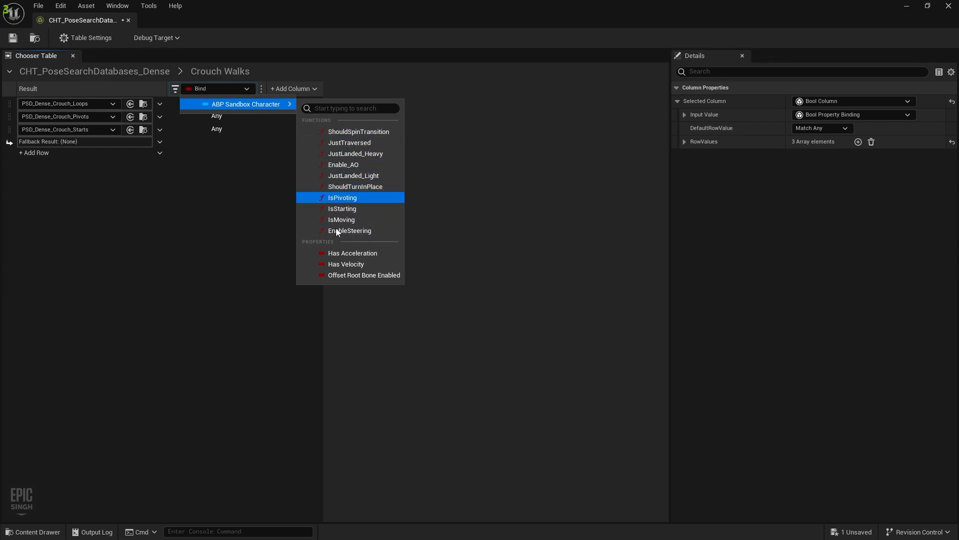
{"action": "left_click", "coordinate": [358, 196]}
Add a second bool condition column bound to IsStarting
{"action": "left_click", "coordinate": [290, 89]}
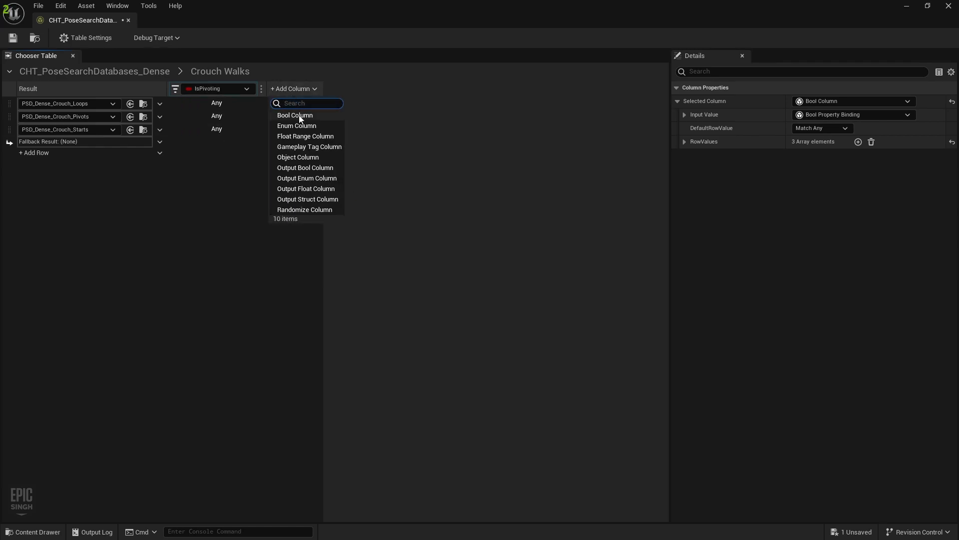
{"action": "left_click", "coordinate": [302, 112]}
{"action": "left_click", "coordinate": [323, 88]}
{"action": "mouse_move", "coordinate": [331, 103]}
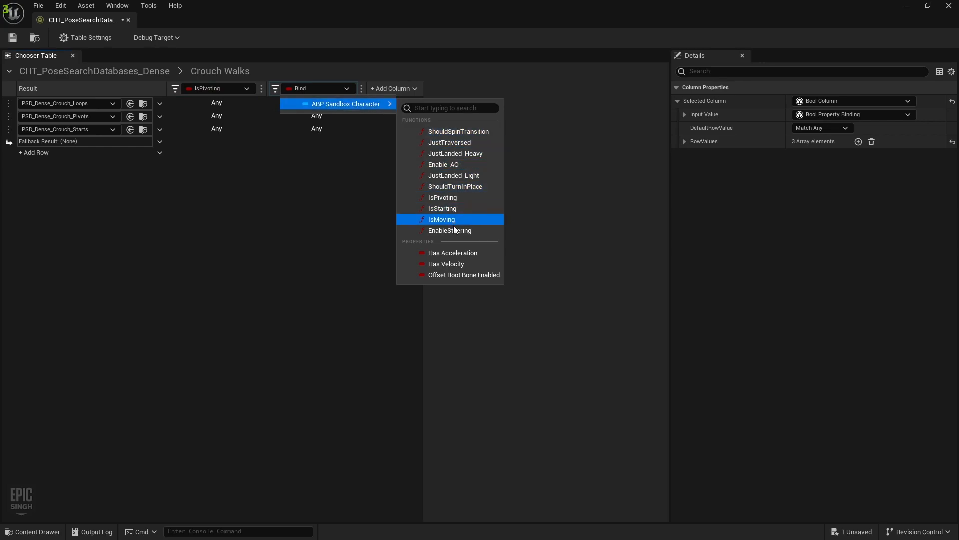
{"action": "left_click", "coordinate": [457, 208]}
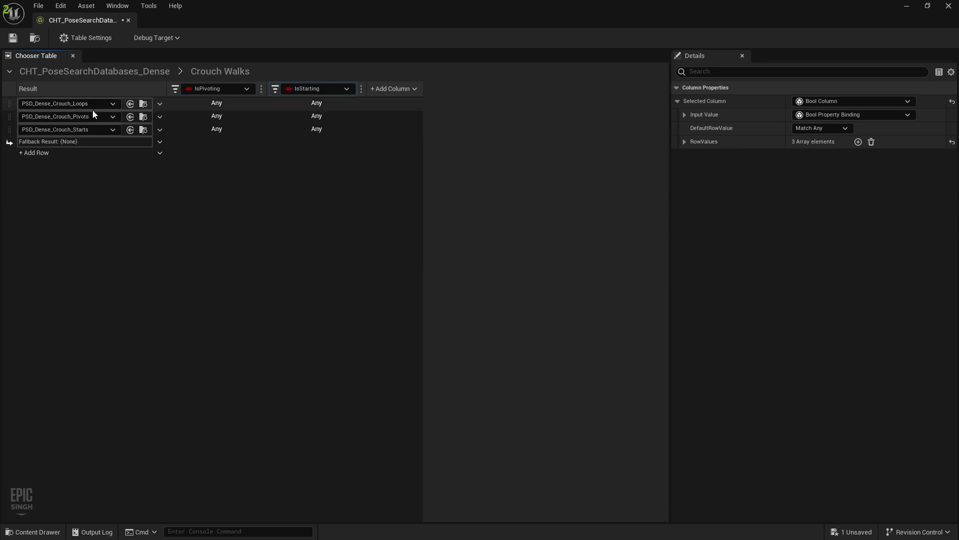
Set the Pivots row's IsPivoting to True and the Starts row's IsStarting to True
{"action": "left_click", "coordinate": [224, 106]}
{"action": "left_click", "coordinate": [223, 103]}
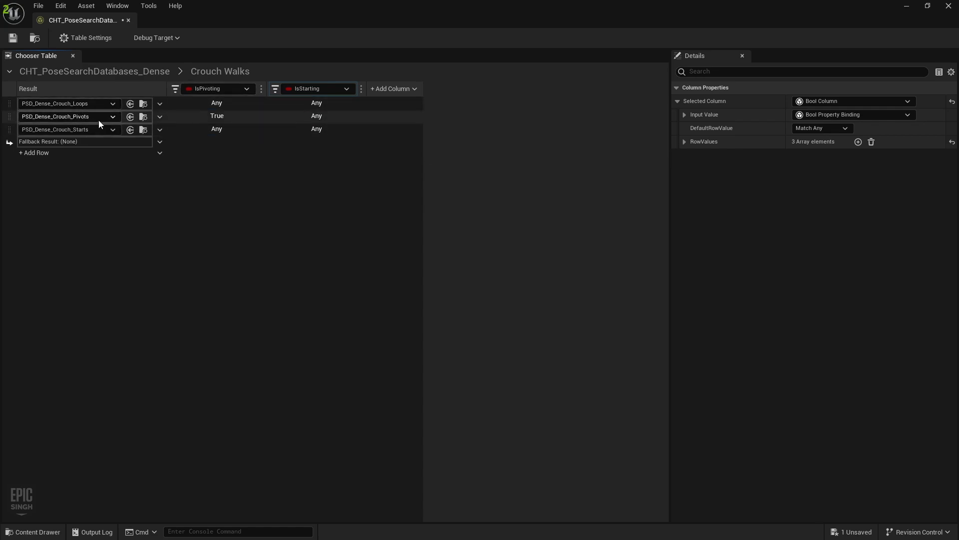
{"action": "left_click", "coordinate": [319, 119]}
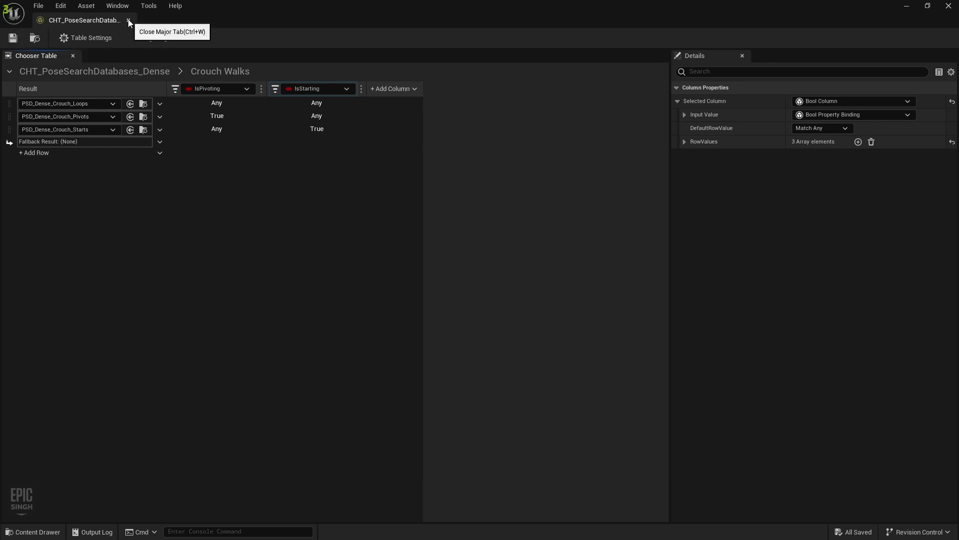
Close the chooser table, switch the playable character to the orange mannequin, and start play
{"action": "left_click", "coordinate": [121, 71]}
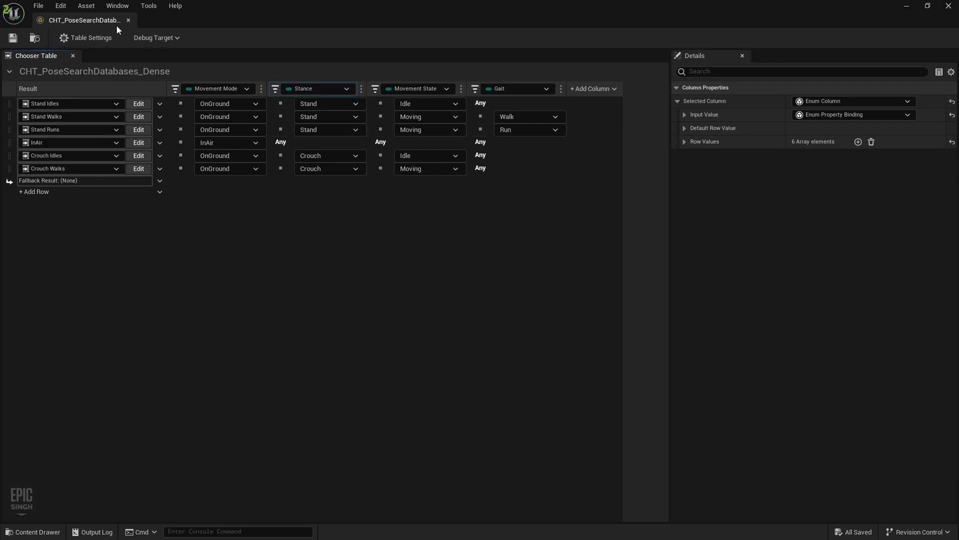
{"action": "left_click", "coordinate": [128, 20]}
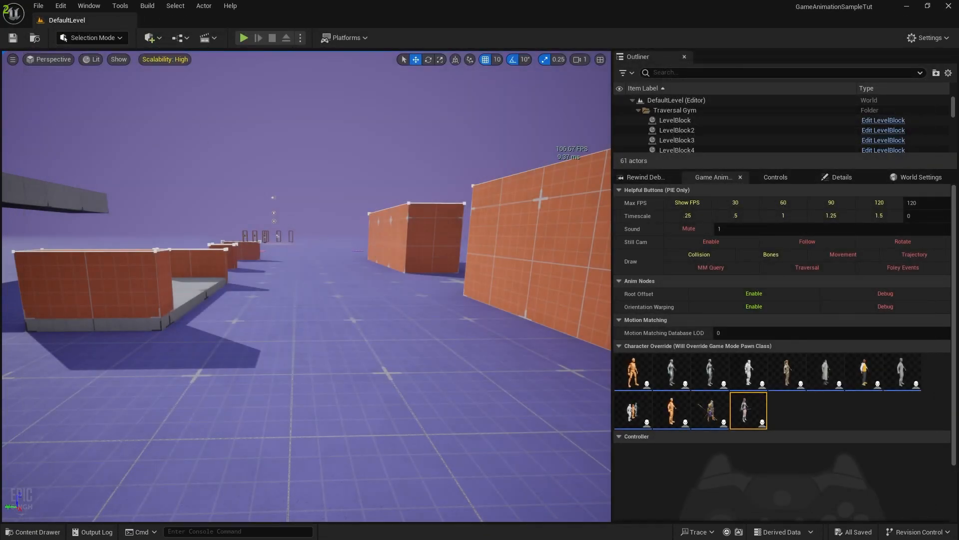
{"action": "left_click", "coordinate": [635, 367]}
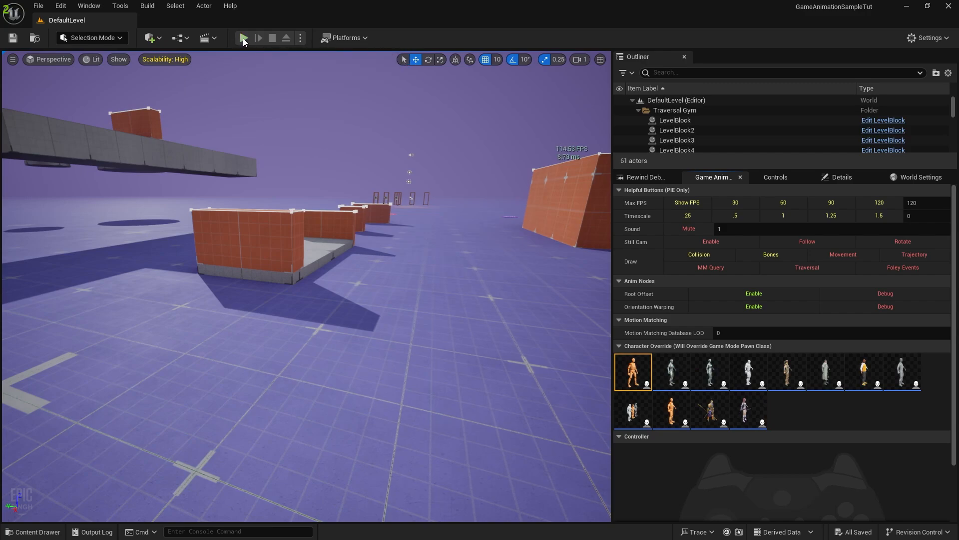
{"action": "left_click", "coordinate": [408, 193]}
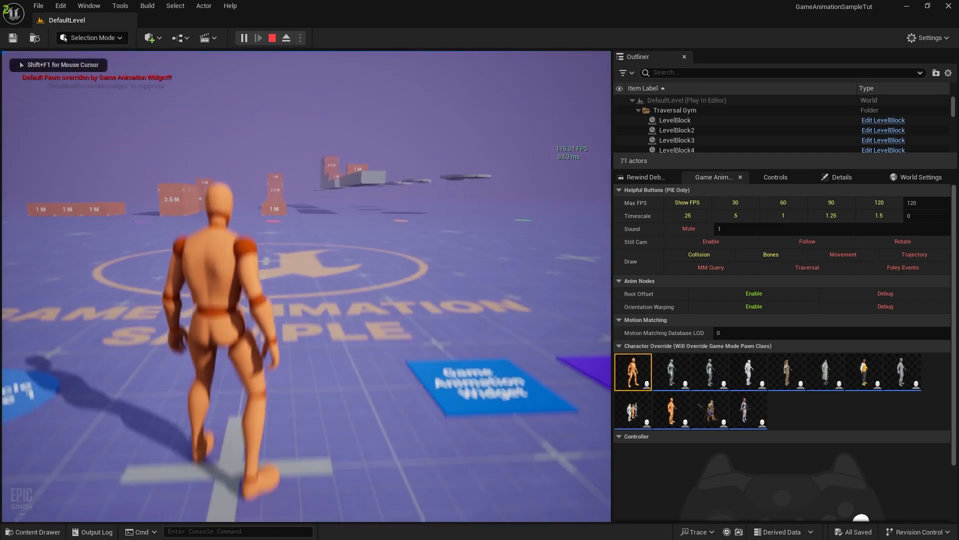
Crouch and walk the character around in several directions, then eject with F8
{"action": "key", "text": "c"}
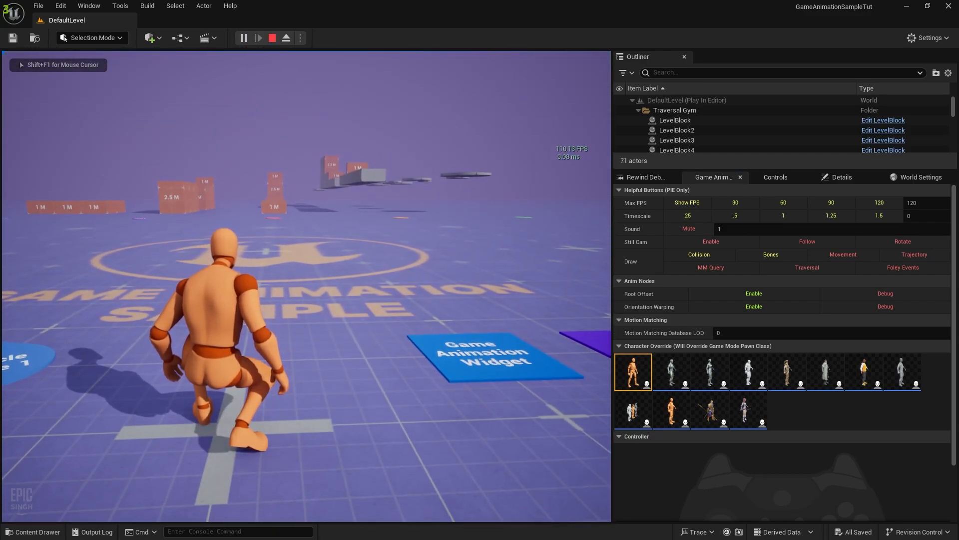
{"action": "key", "text": "w"}
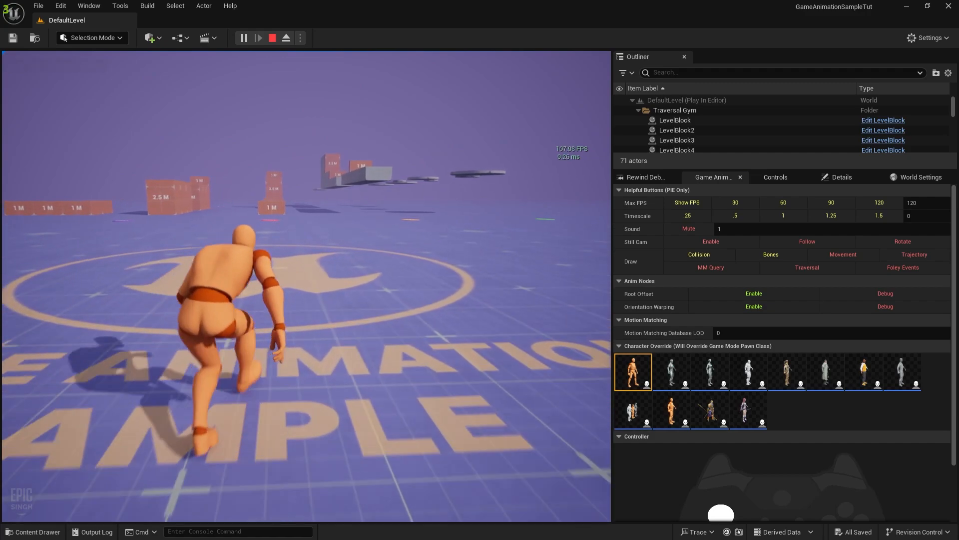
{"action": "key", "text": "d"}
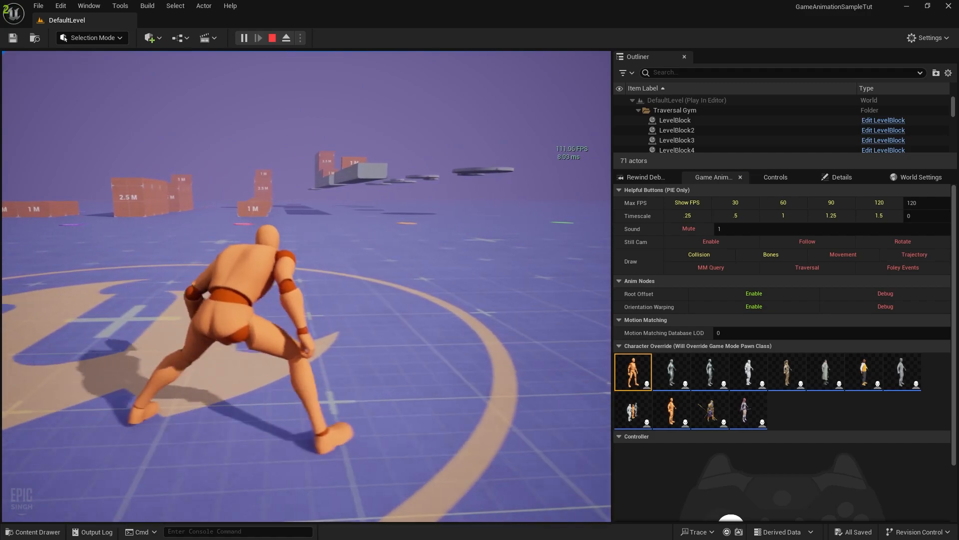
{"action": "key", "text": "s"}
{"action": "key", "text": "w"}
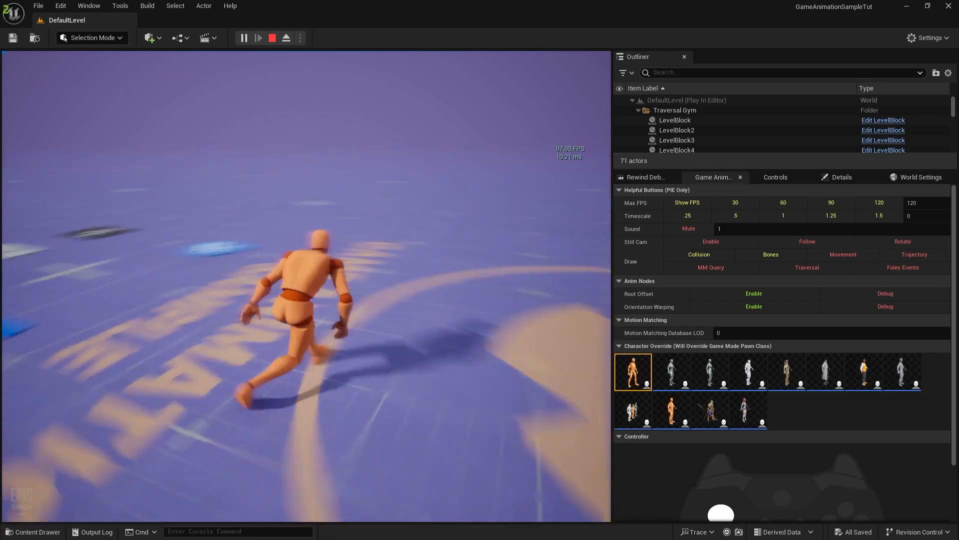
{"action": "key", "text": "s"}
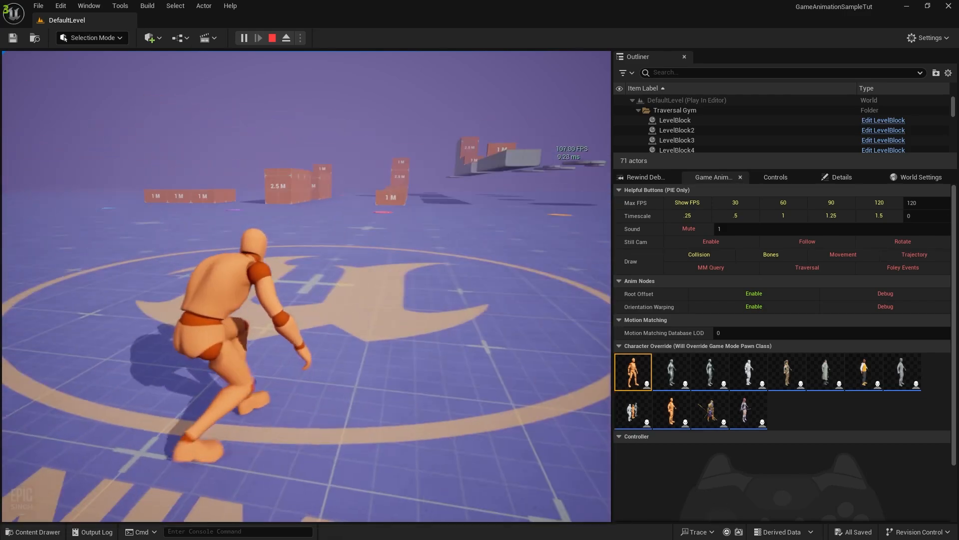
{"action": "key", "text": "w"}
{"action": "key", "text": "shift"}
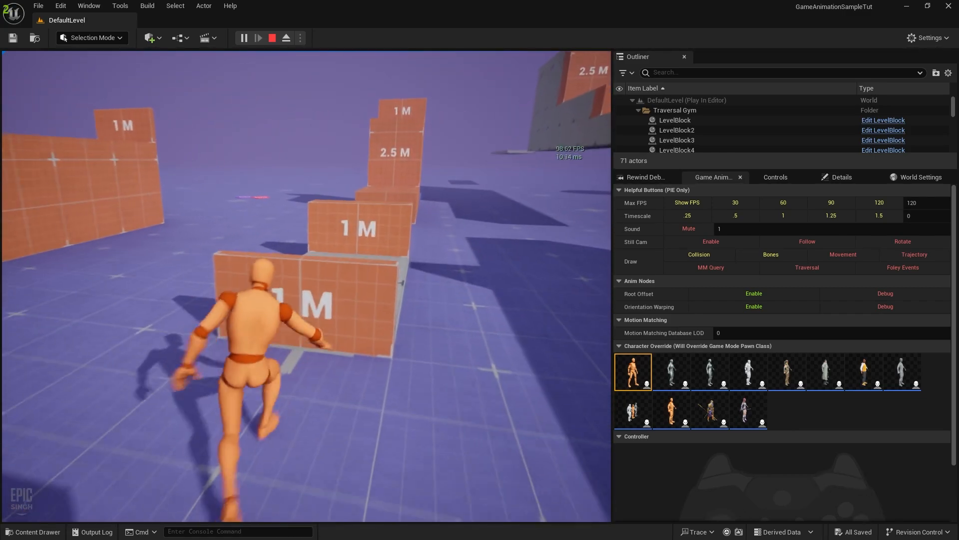
{"action": "key", "text": "F8"}
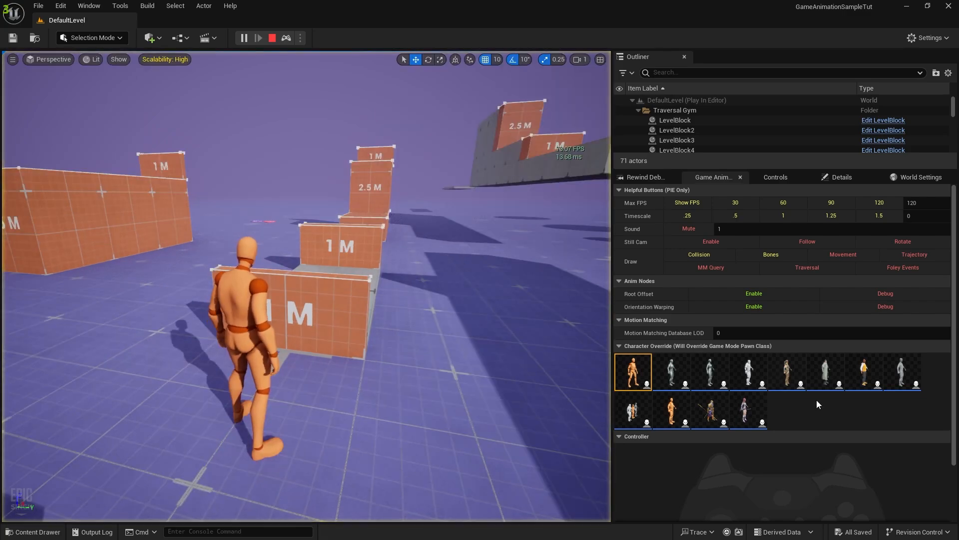
Swap the playable character to the armored warrior, retake control, then free the mouse
{"action": "left_click", "coordinate": [713, 413]}
{"action": "left_click", "coordinate": [425, 326]}
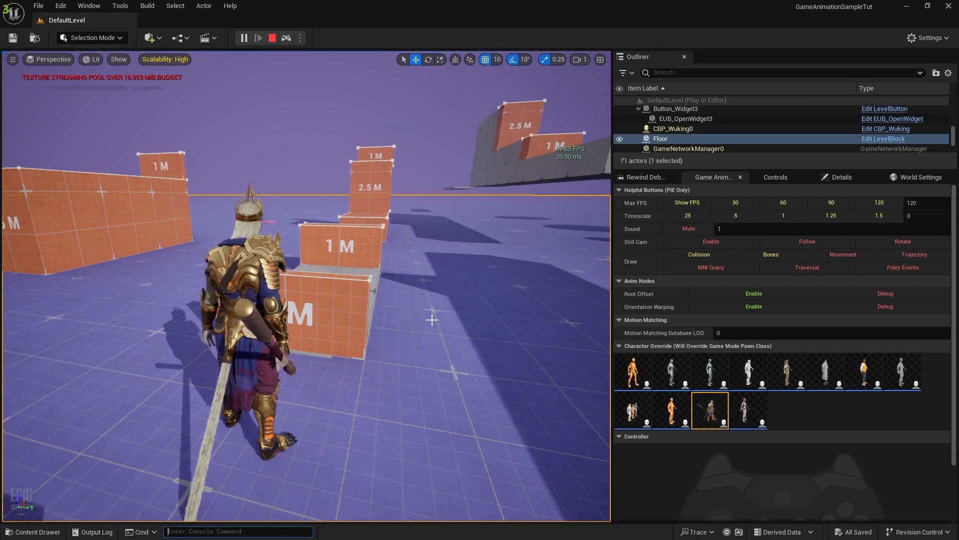
{"action": "key", "text": "grave"}
{"action": "key", "text": "grave"}
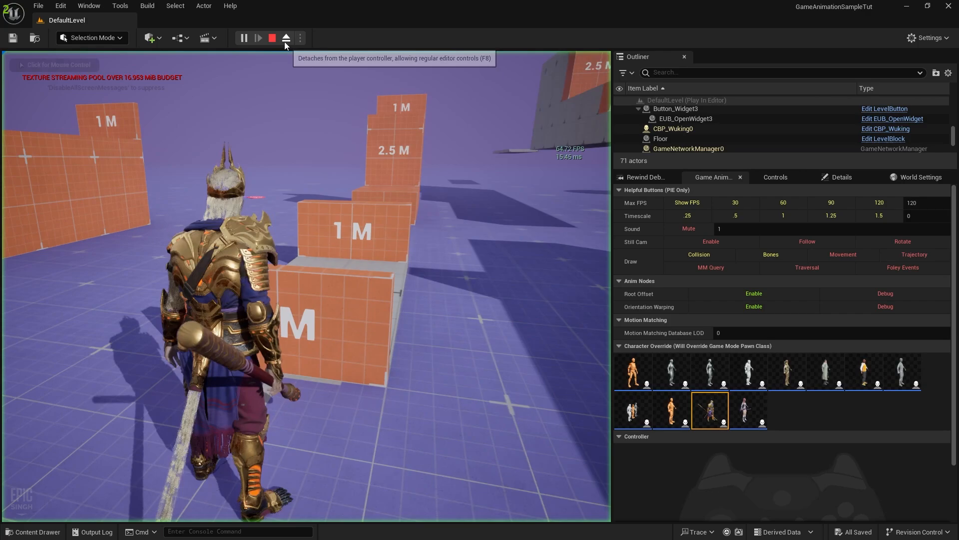
{"action": "left_click", "coordinate": [285, 39]}
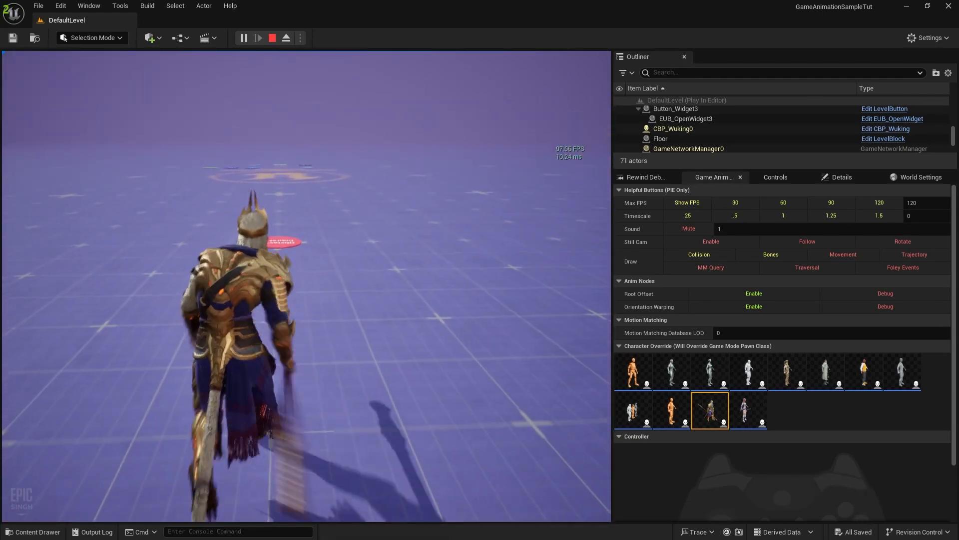
{"action": "key", "text": "shift+F1"}
Switch to Shinbi, run and vault over the 1 M block, then show the Rewind Debugger panel
{"action": "left_click", "coordinate": [749, 405]}
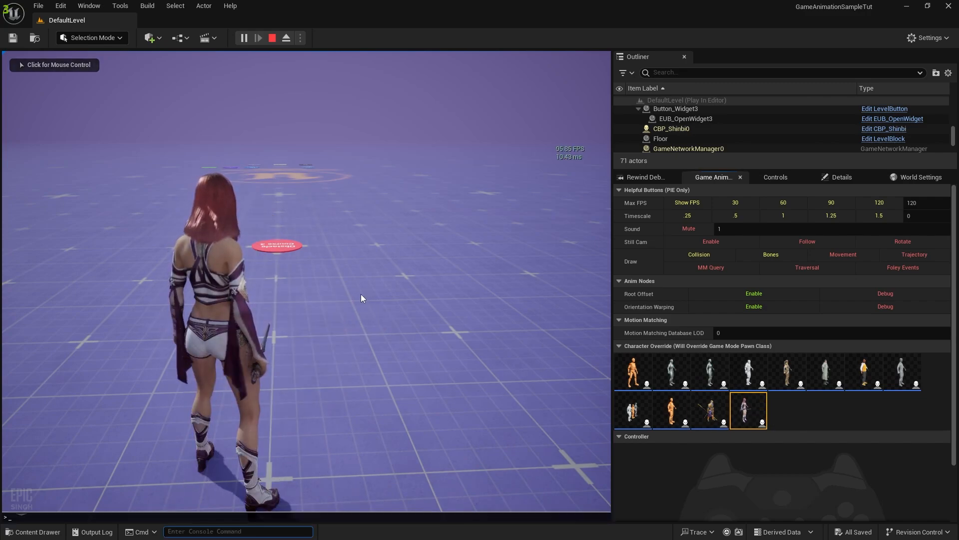
{"action": "key", "text": "grave"}
{"action": "key", "text": "grave"}
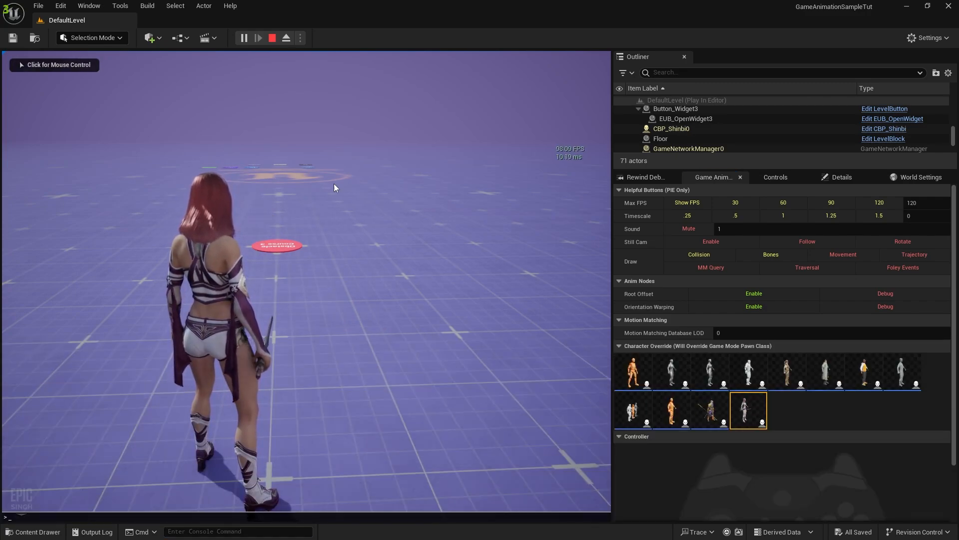
{"action": "left_click", "coordinate": [347, 201]}
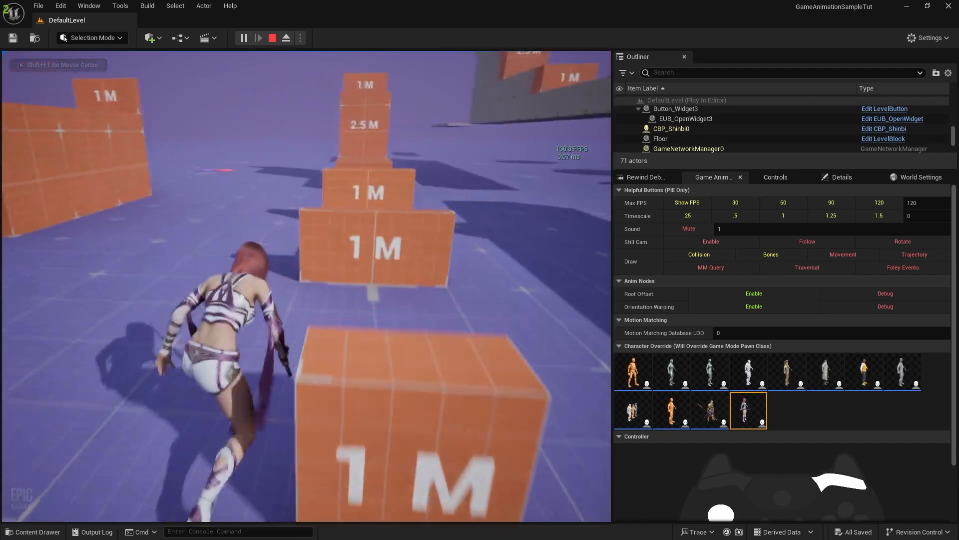
{"action": "key", "text": "space"}
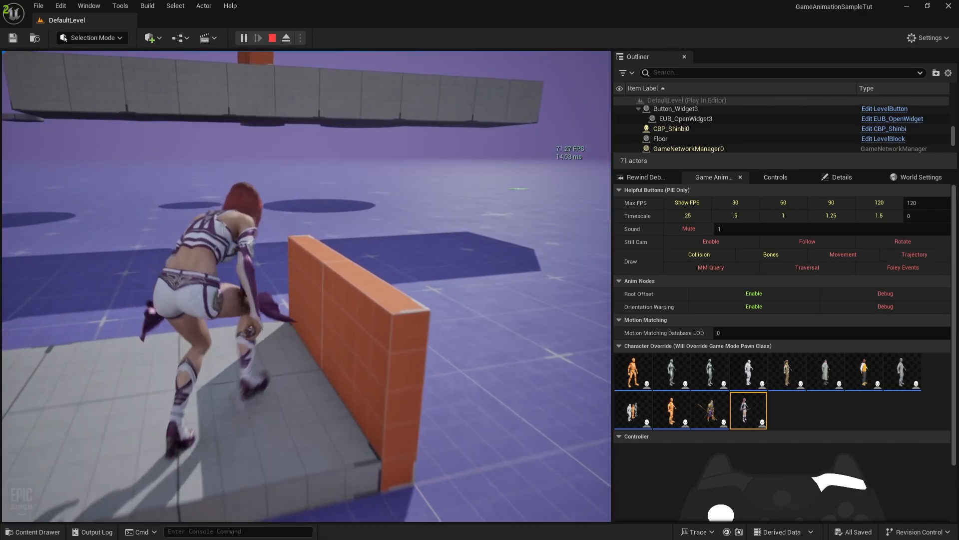
{"action": "key", "text": "space"}
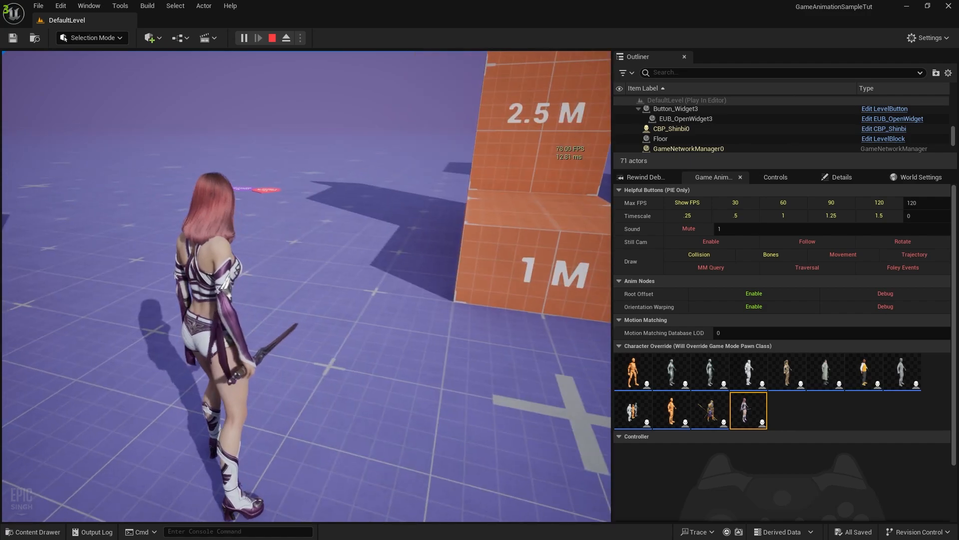
{"action": "key", "text": "grave"}
{"action": "left_click", "coordinate": [652, 178]}
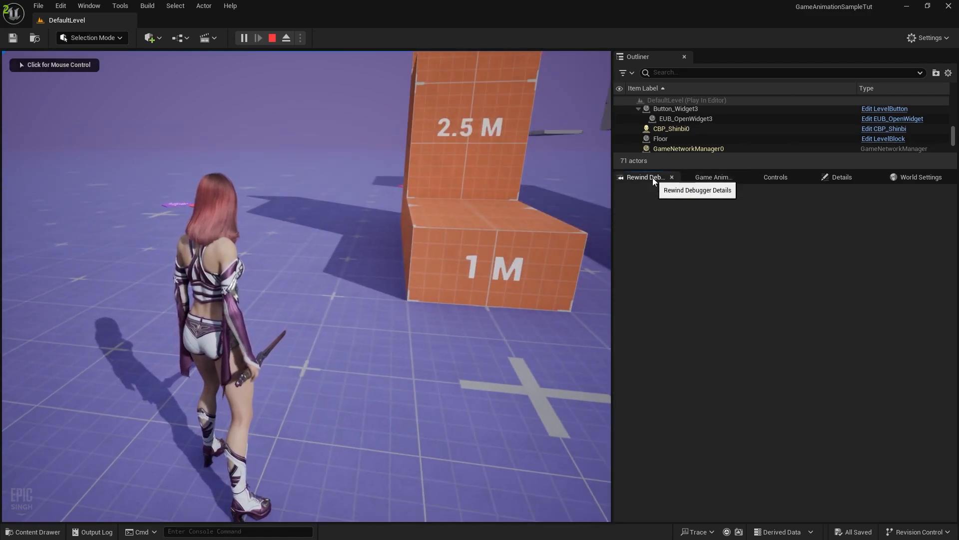
Stop the play session and open the Rewind Debugger from Tools > Debug
{"action": "left_click", "coordinate": [274, 39]}
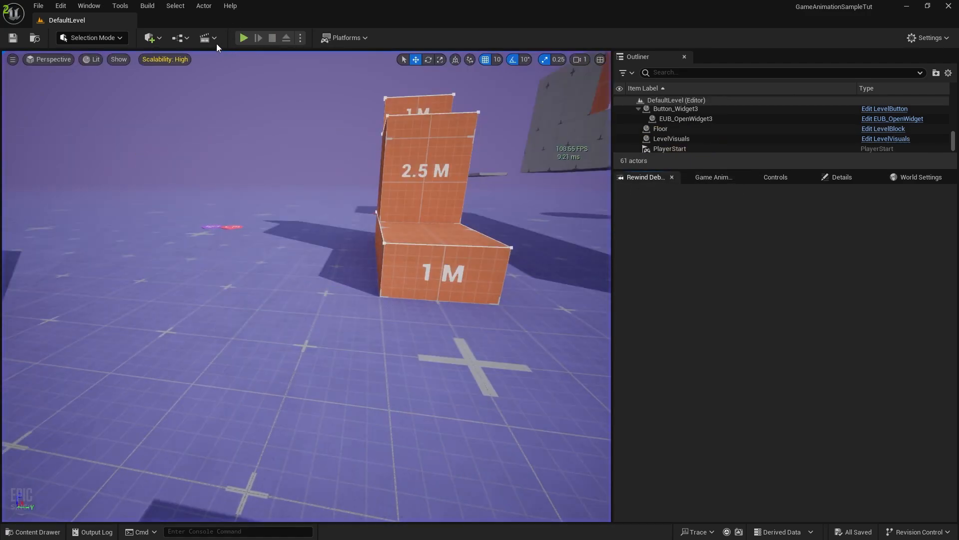
{"action": "left_click", "coordinate": [182, 38]}
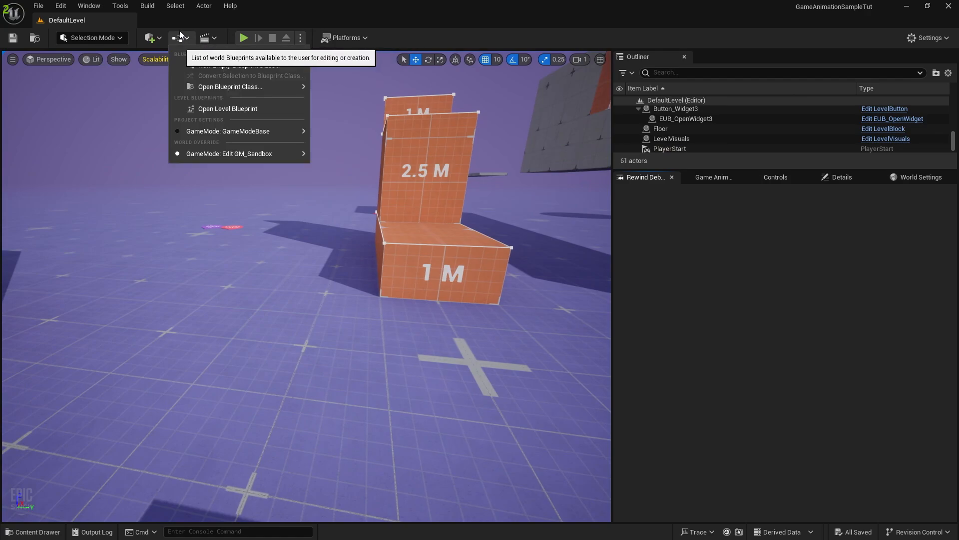
{"action": "left_click", "coordinate": [202, 7]}
{"action": "left_click", "coordinate": [147, 6]}
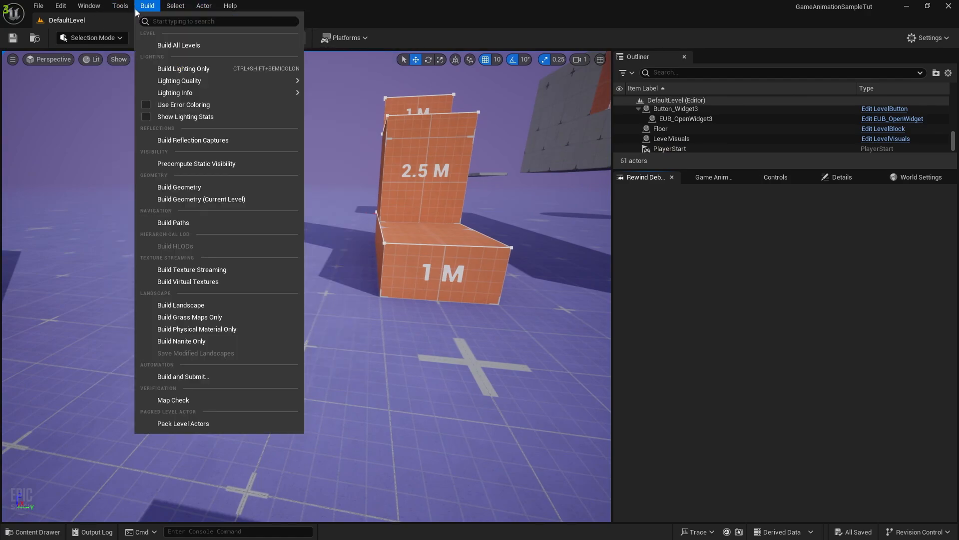
{"action": "mouse_move", "coordinate": [132, 10]}
{"action": "mouse_move", "coordinate": [156, 218]}
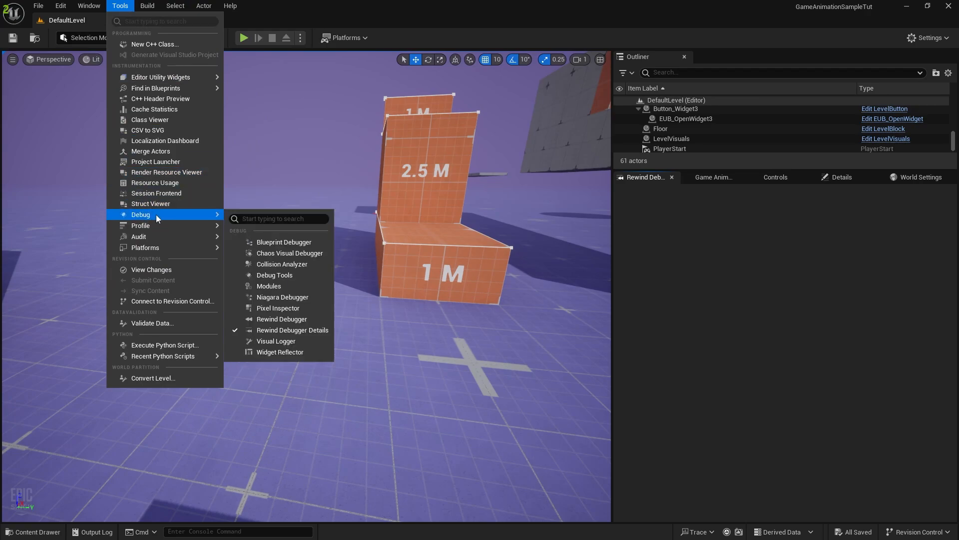
{"action": "left_click", "coordinate": [301, 322]}
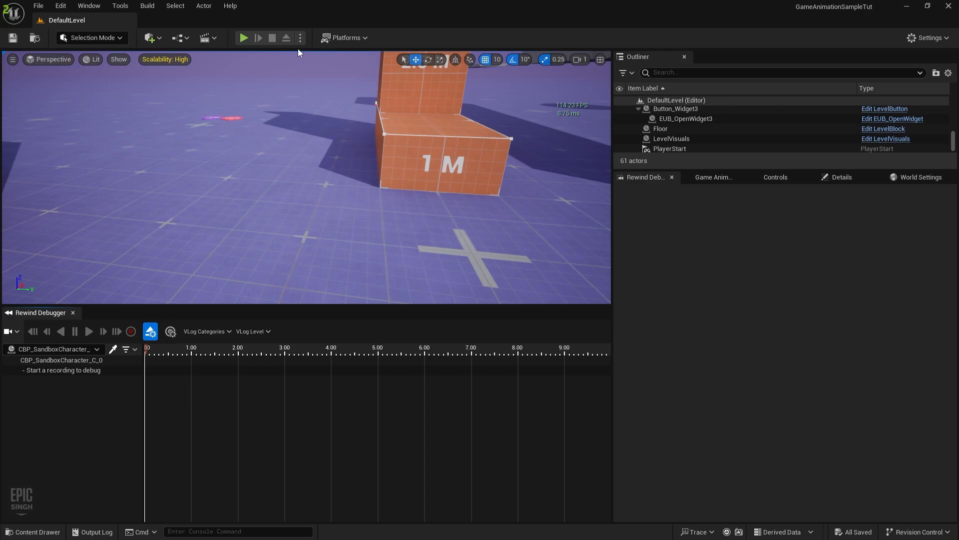
{"action": "scroll", "coordinate": [655, 141], "scroll_direction": "down", "scroll_amount": 1}
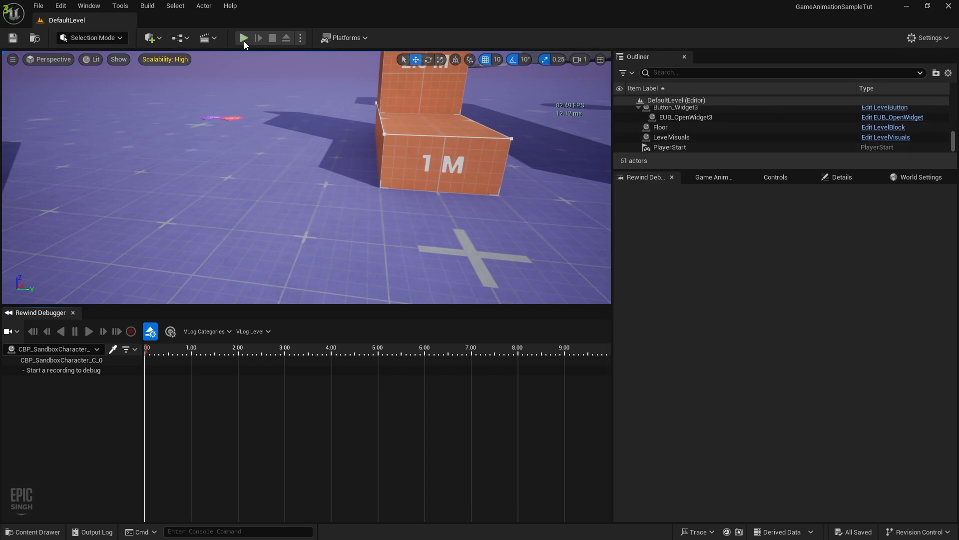
Start a play session, pick the character as debug target, and begin a fresh recording
{"action": "left_click", "coordinate": [244, 38]}
{"action": "left_click", "coordinate": [131, 331]}
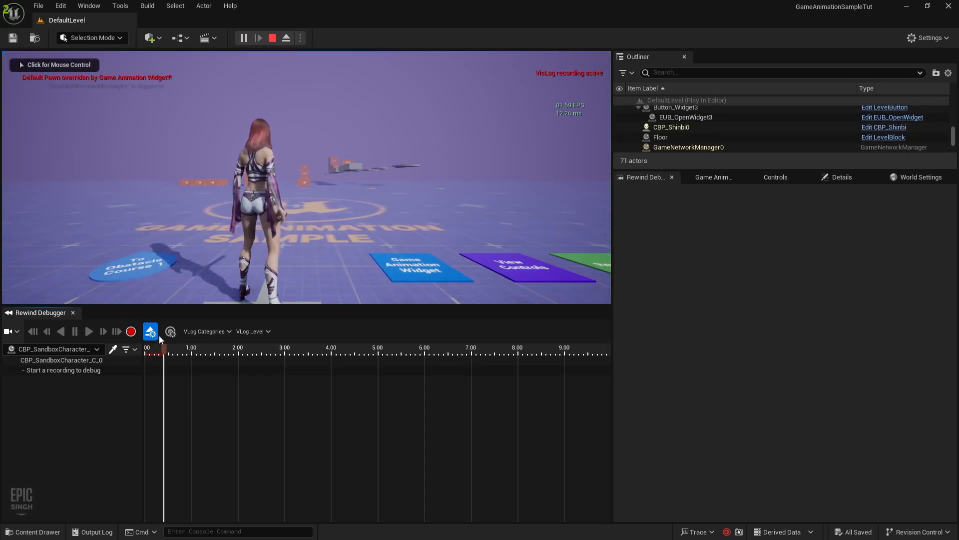
{"action": "left_click", "coordinate": [113, 349]}
{"action": "left_click", "coordinate": [273, 199]}
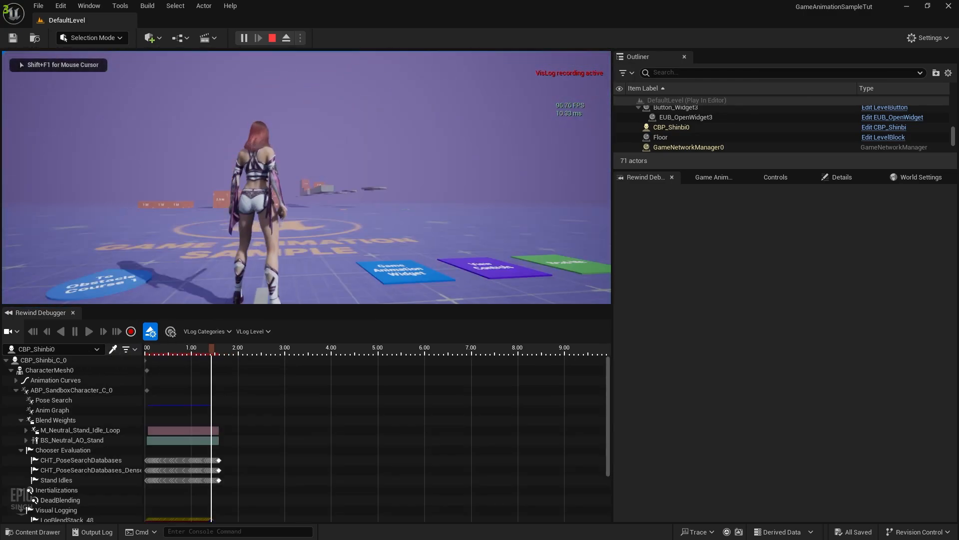
{"action": "key", "text": "super"}
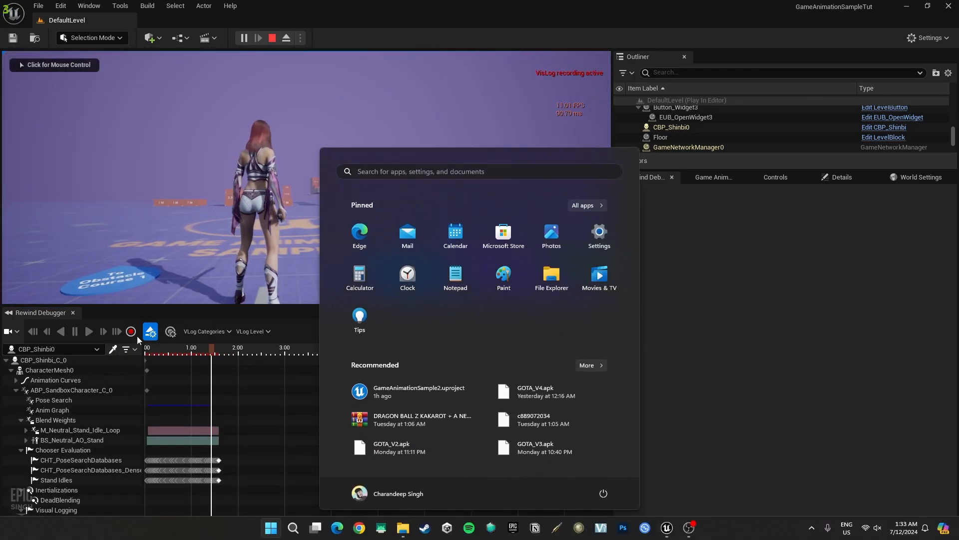
{"action": "left_click", "coordinate": [135, 335]}
{"action": "left_click", "coordinate": [132, 335]}
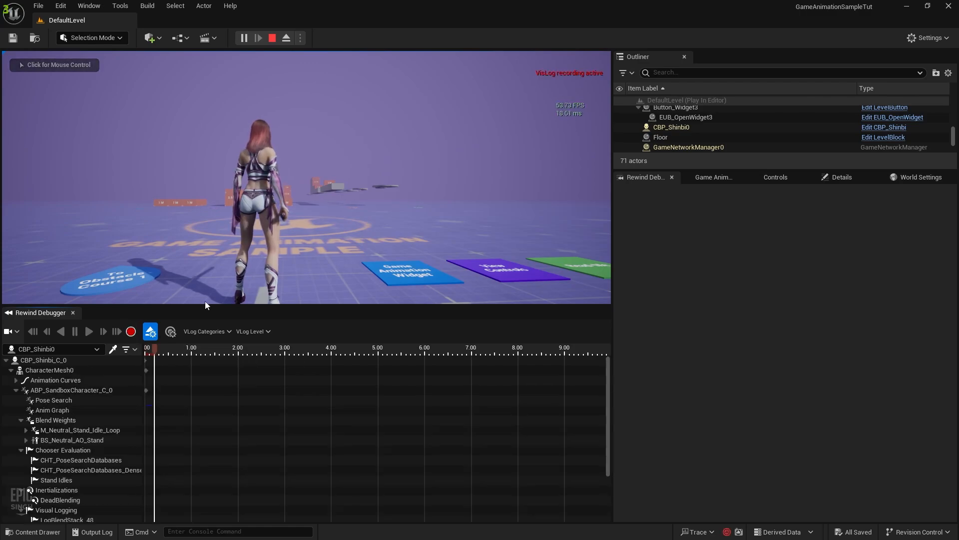
Run the character forward, crouch, stand, crouch to a stop, then pause the session
{"action": "left_click", "coordinate": [240, 260]}
{"action": "key", "text": "w"}
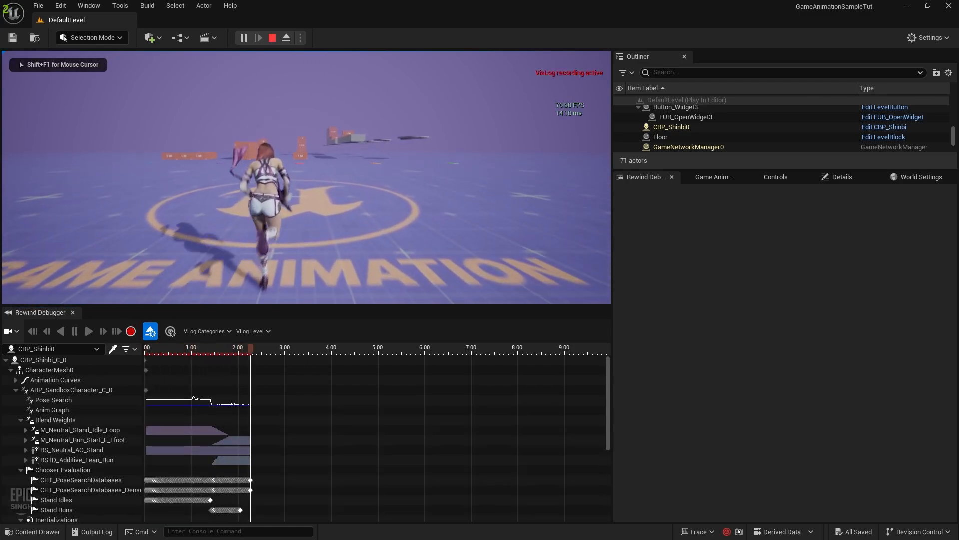
{"action": "key", "text": "c"}
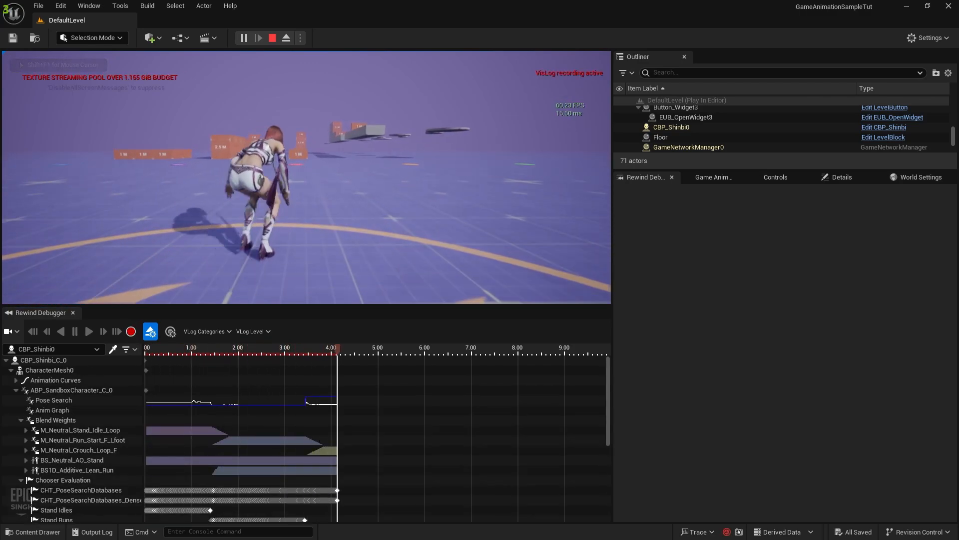
{"action": "key", "text": "c"}
{"action": "key", "text": "c"}
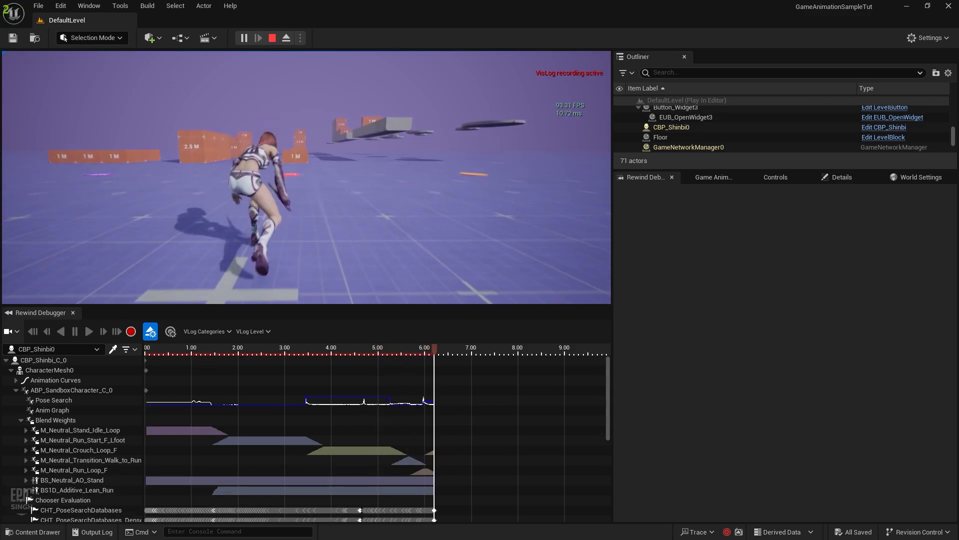
{"action": "key", "text": "shift+F1"}
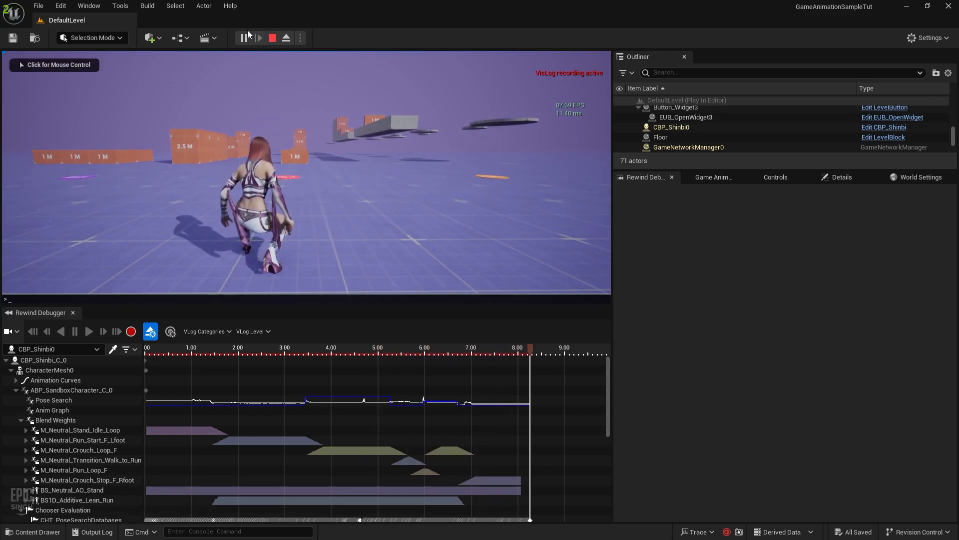
{"action": "left_click", "coordinate": [245, 39]}
Rewind to about 6.1 s, fly the camera close behind the character, then scrub to about 4.6 s
{"action": "left_click_drag", "start_coordinate": [527, 348], "coordinate": [389, 348]}
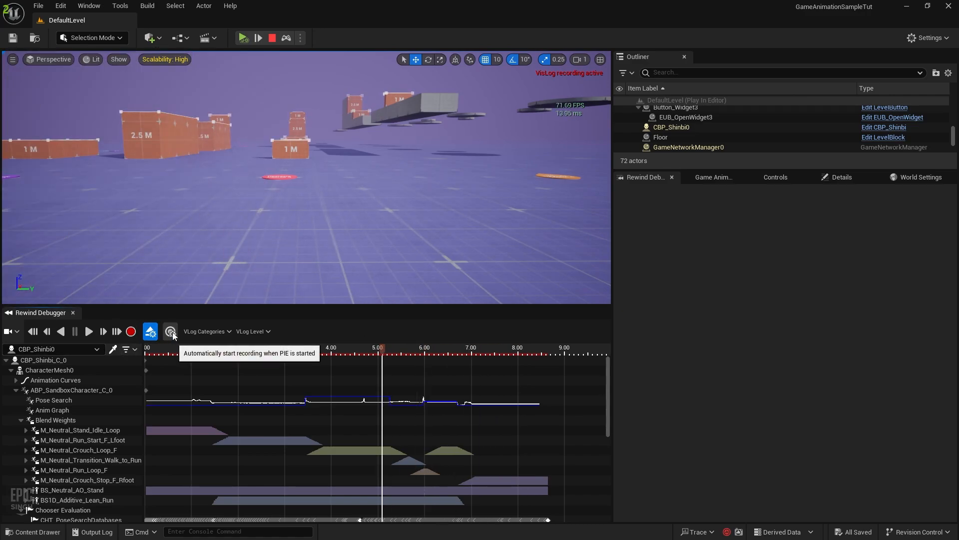
{"action": "key", "text": "s"}
{"action": "mouse_move", "coordinate": [260, 225]}
{"action": "right_mouse_down"}
{"action": "mouse_move", "coordinate": [243, 235]}
{"action": "mouse_move", "coordinate": [252, 231]}
{"action": "right_mouse_up"}
{"action": "key", "text": "a"}
{"action": "key", "text": "d"}
{"action": "key", "text": "w"}
{"action": "key", "text": "s"}
{"action": "key", "text": "s"}
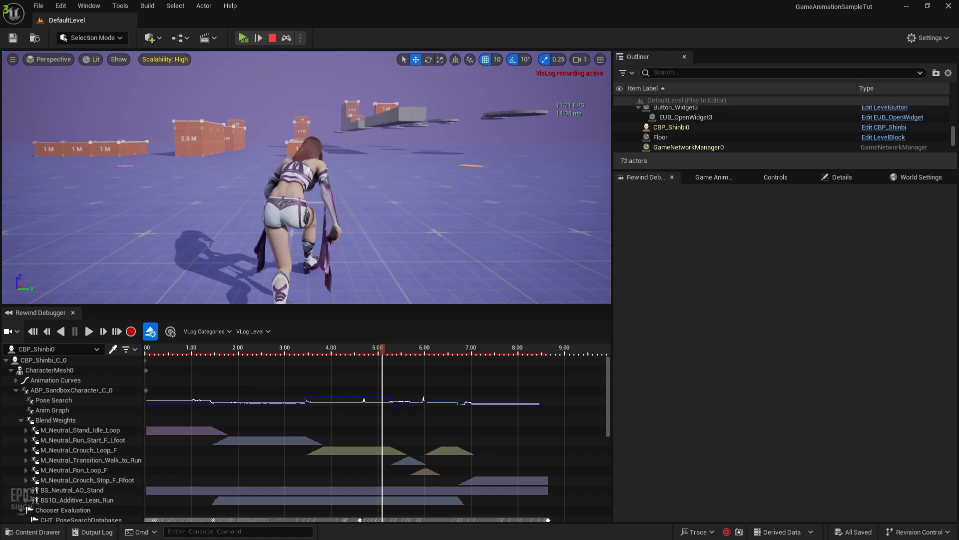
{"action": "key", "text": "super"}
{"action": "left_click", "coordinate": [723, 330]}
{"action": "left_click_drag", "start_coordinate": [377, 350], "coordinate": [355, 350]}
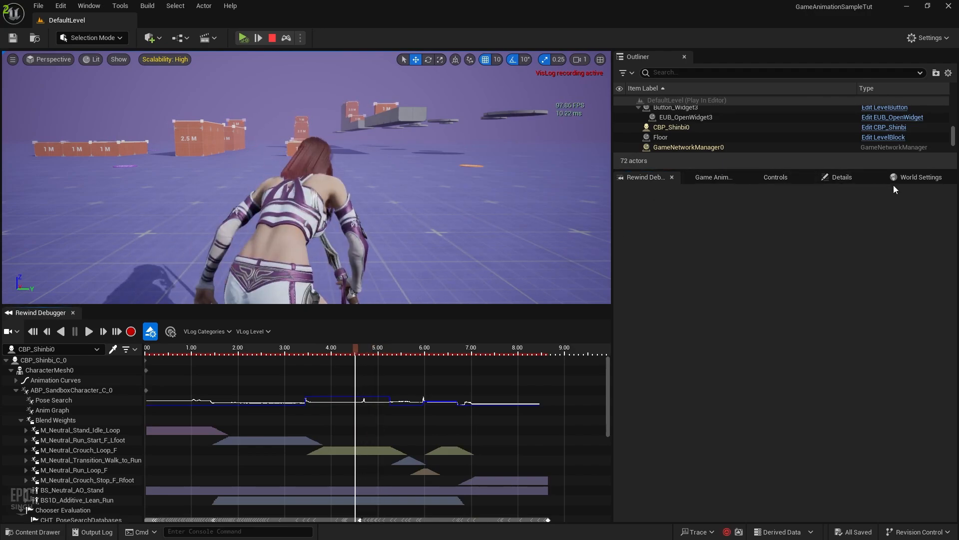
Show pose search details, widen the details area, enable auto-record on play, and orbit the view
{"action": "left_click", "coordinate": [58, 402]}
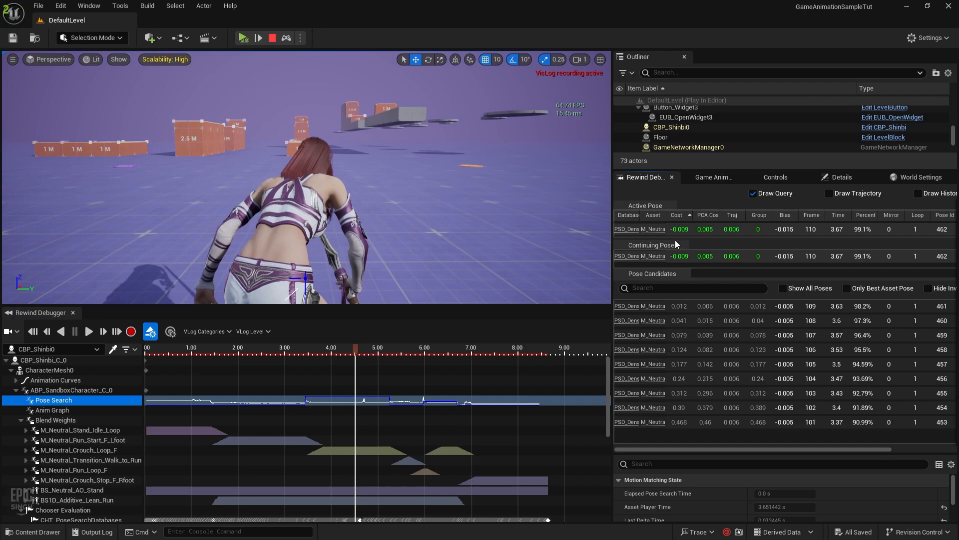
{"action": "left_click_drag", "start_coordinate": [612, 243], "coordinate": [496, 243]}
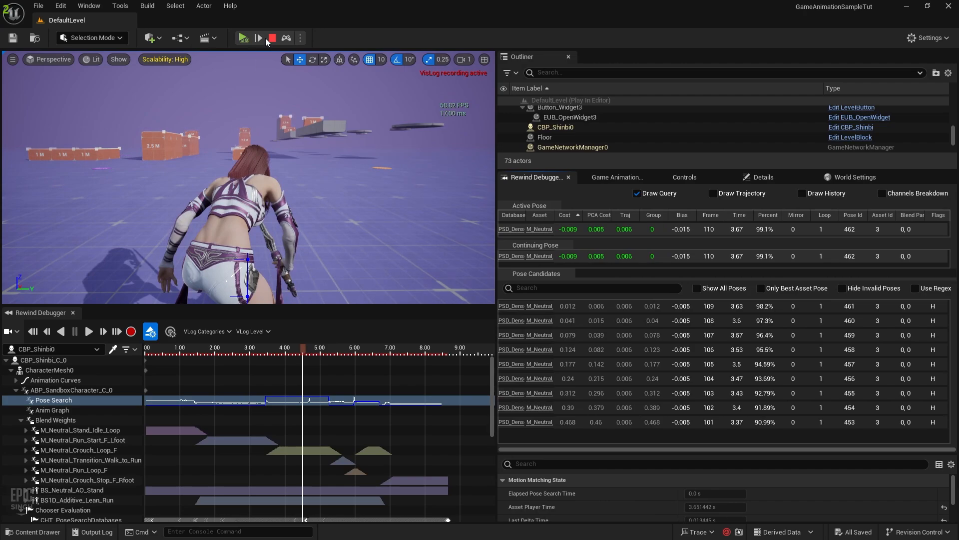
{"action": "left_click", "coordinate": [170, 332]}
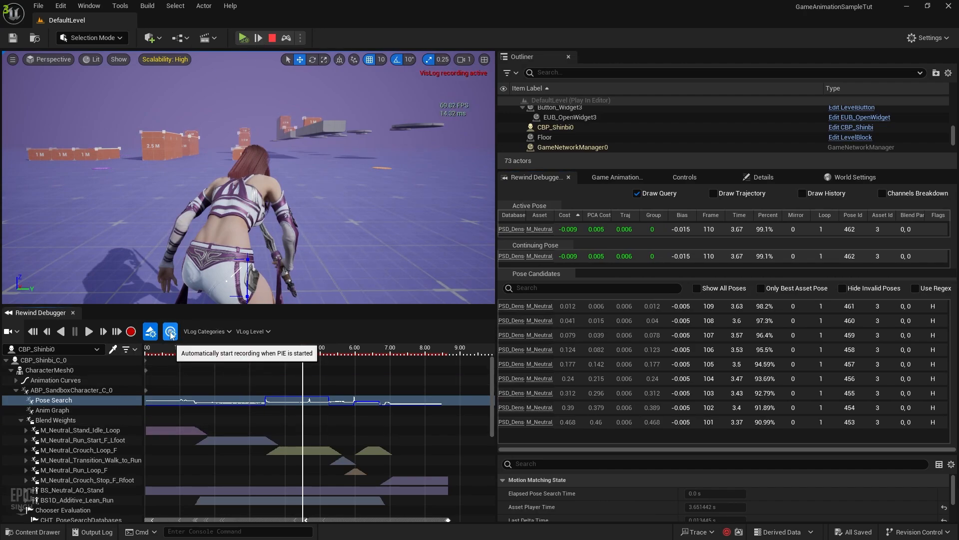
{"action": "right_click_drag", "start_coordinate": [215, 215], "coordinate": [110, 225]}
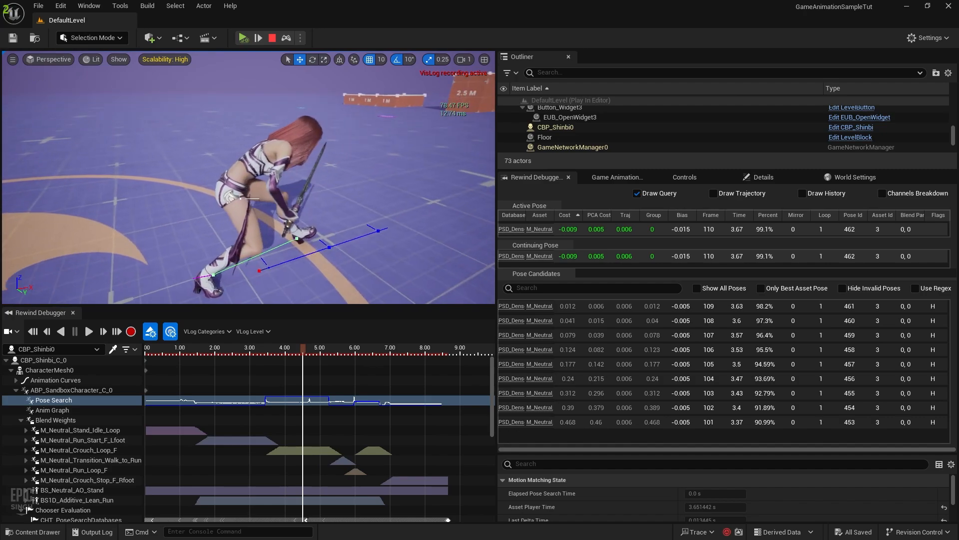
{"action": "right_click_drag", "start_coordinate": [370, 241], "coordinate": [381, 247]}
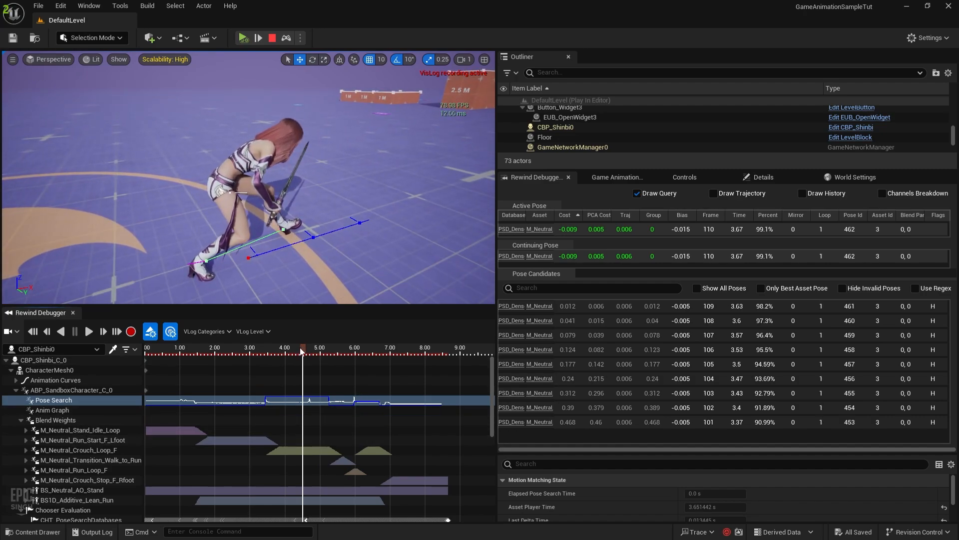
Scrub to about 3.3 s and widen Asset and Database columns to read M_Neutral_Run_Start_F_Lfoot
{"action": "left_click_drag", "start_coordinate": [302, 351], "coordinate": [256, 353]}
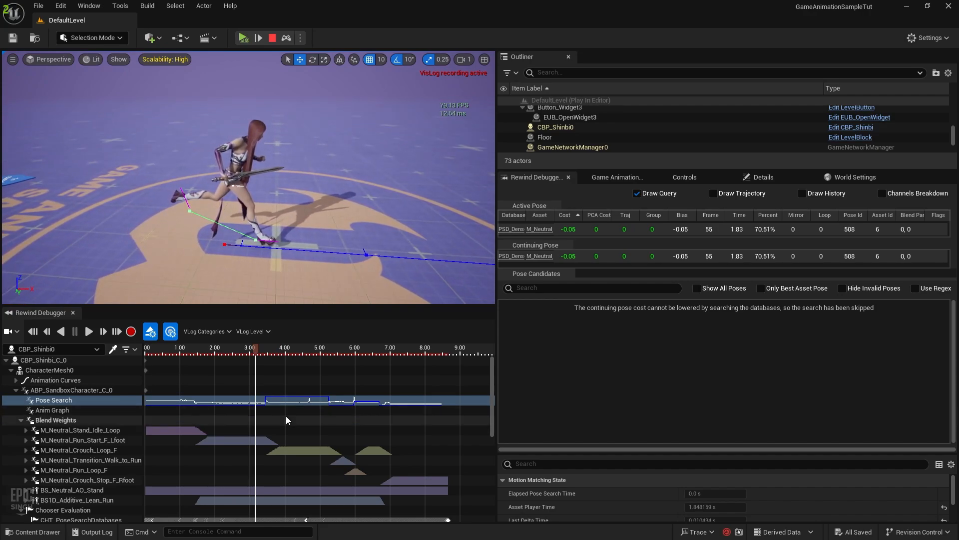
{"action": "mouse_move", "coordinate": [256, 347]}
{"action": "left_mouse_down"}
{"action": "mouse_move", "coordinate": [245, 348]}
{"action": "mouse_move", "coordinate": [261, 349]}
{"action": "left_mouse_up"}
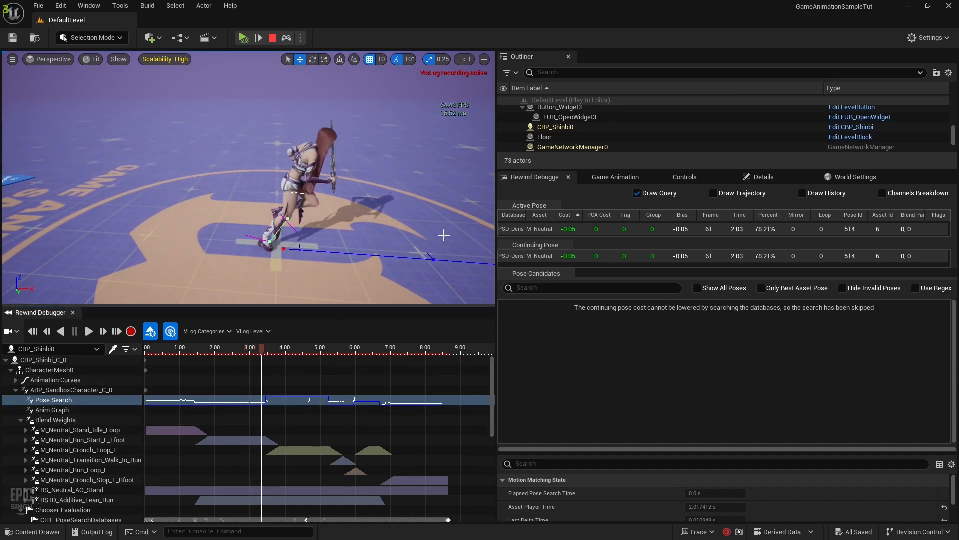
{"action": "left_click_drag", "start_coordinate": [554, 215], "coordinate": [672, 217]}
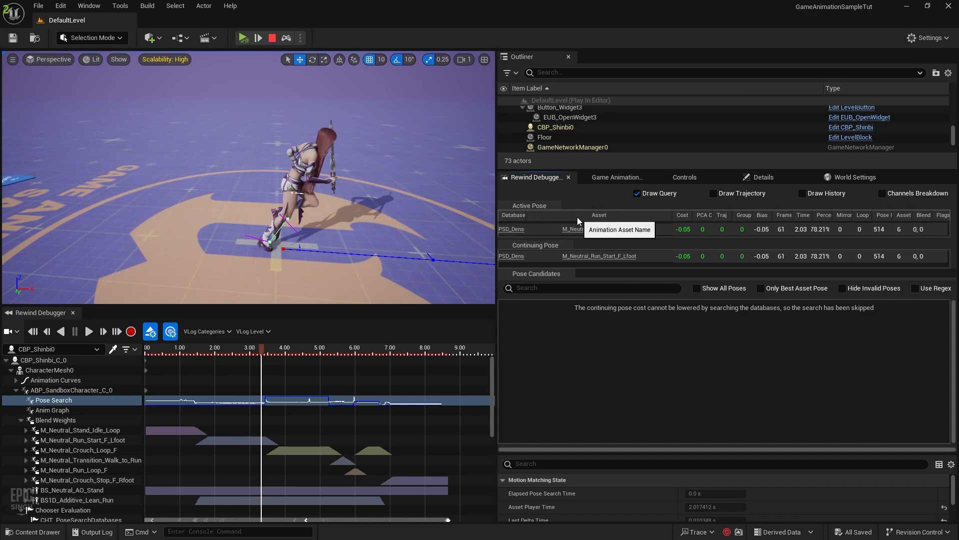
{"action": "left_click_drag", "start_coordinate": [525, 216], "coordinate": [613, 218]}
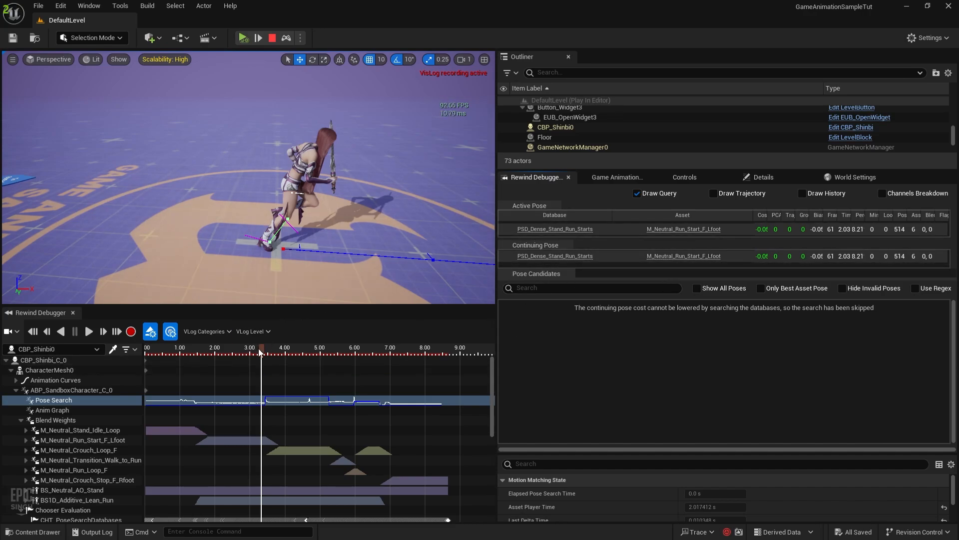
{"action": "scroll", "coordinate": [259, 470], "scroll_direction": "up", "scroll_amount": 5}
Scrub to about 3.35 s, step frames around the crouch loop start, and scroll the Pose Candidates
{"action": "scroll", "coordinate": [253, 472], "scroll_direction": "up", "scroll_amount": 3}
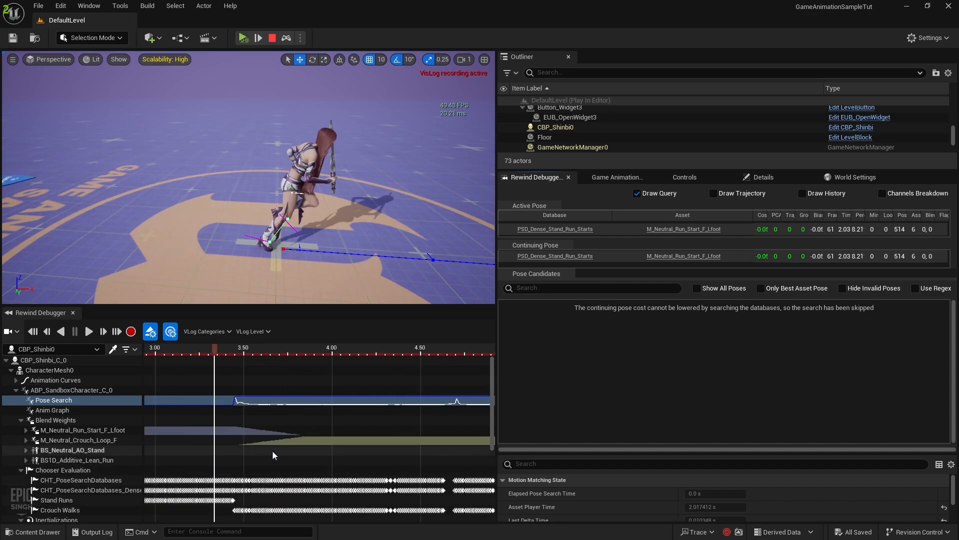
{"action": "left_click", "coordinate": [208, 348]}
{"action": "left_click_drag", "start_coordinate": [208, 348], "coordinate": [231, 356]}
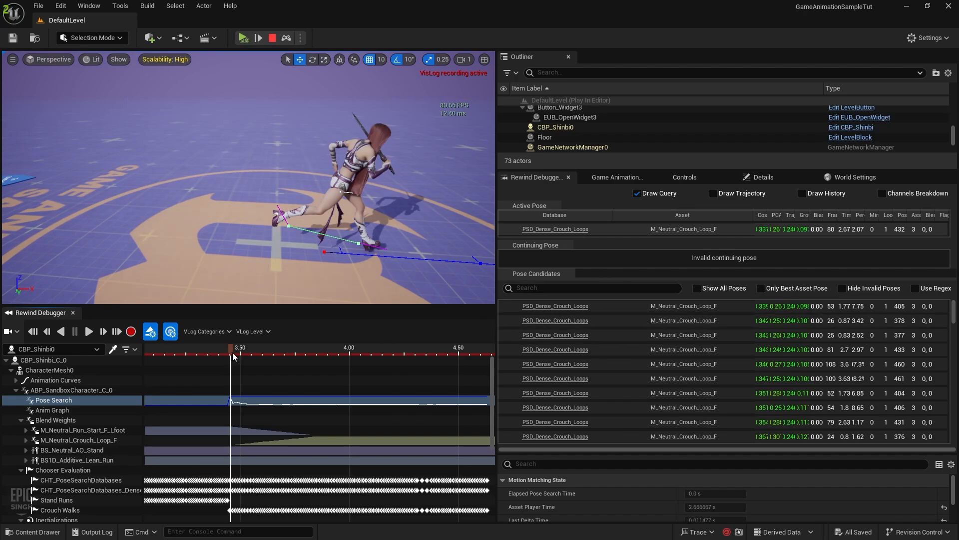
{"action": "key", "text": "Left"}
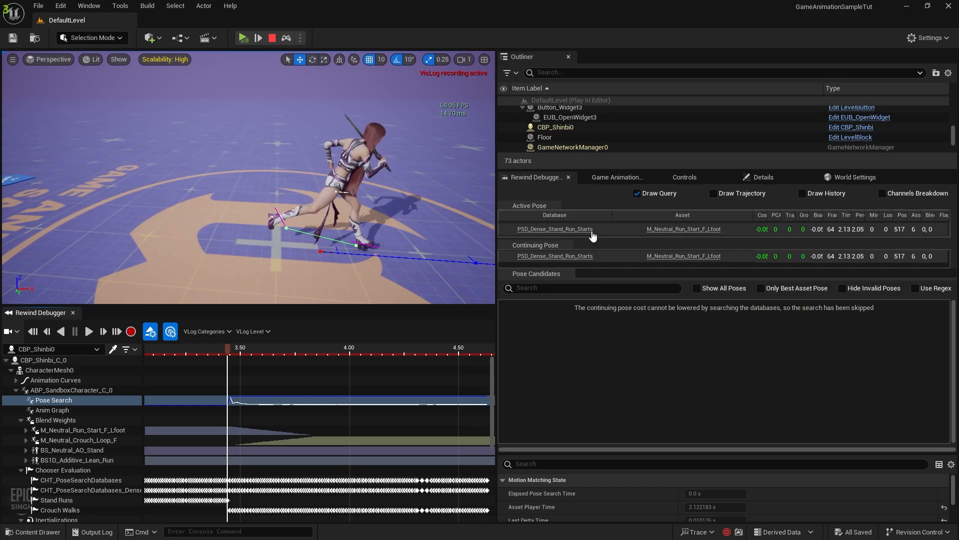
{"action": "key", "text": "Right"}
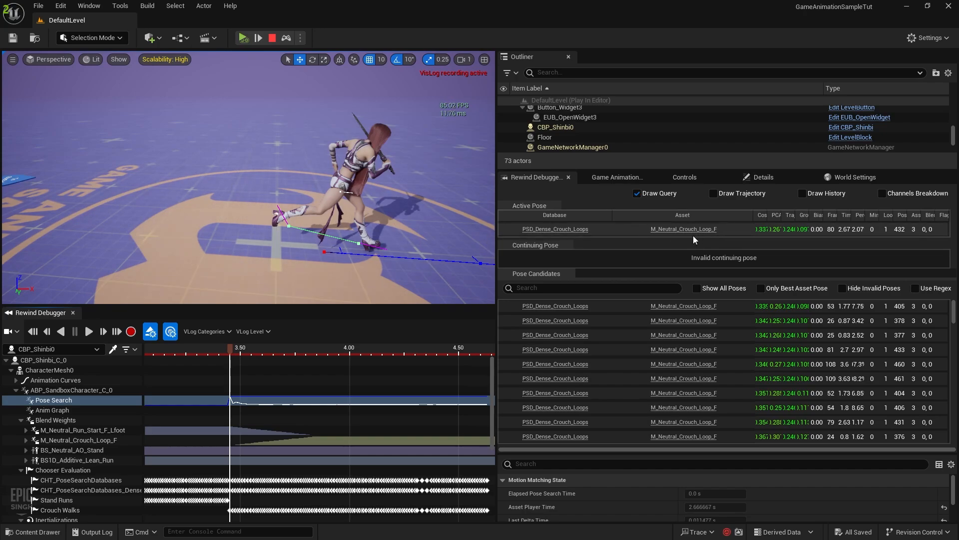
{"action": "scroll", "coordinate": [574, 374], "scroll_direction": "down", "scroll_amount": 5}
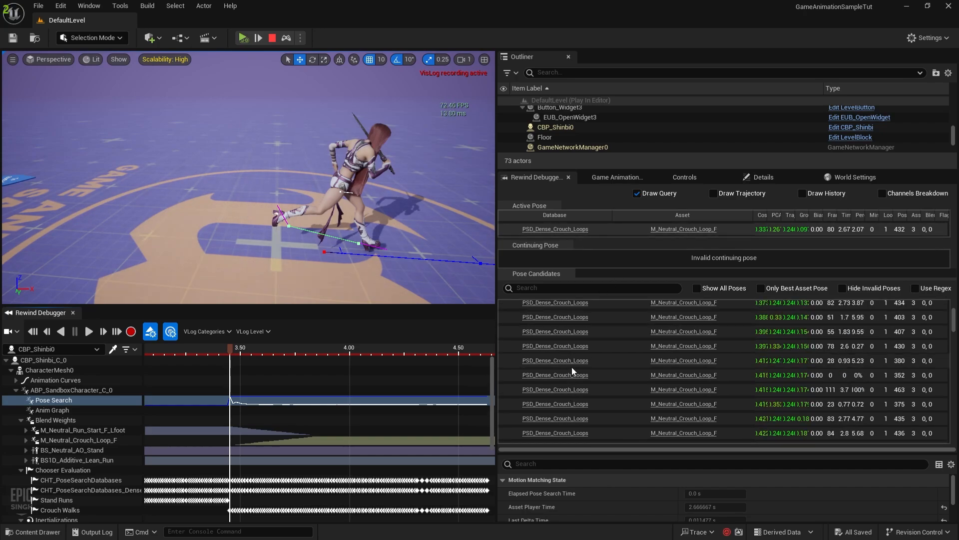
{"action": "scroll", "coordinate": [574, 374], "scroll_direction": "down", "scroll_amount": 5}
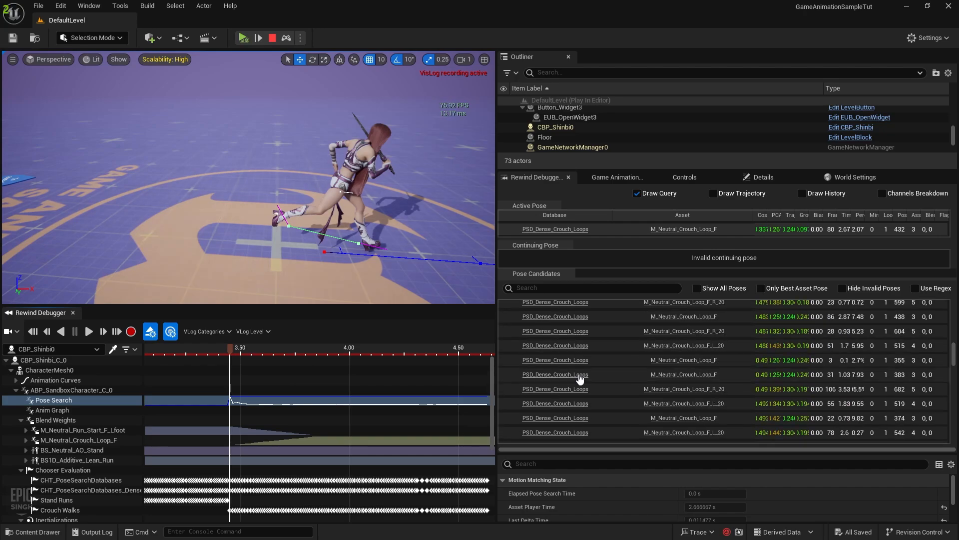
{"action": "scroll", "coordinate": [610, 379], "scroll_direction": "down", "scroll_amount": 3}
{"action": "left_click_drag", "start_coordinate": [953, 347], "coordinate": [954, 302]}
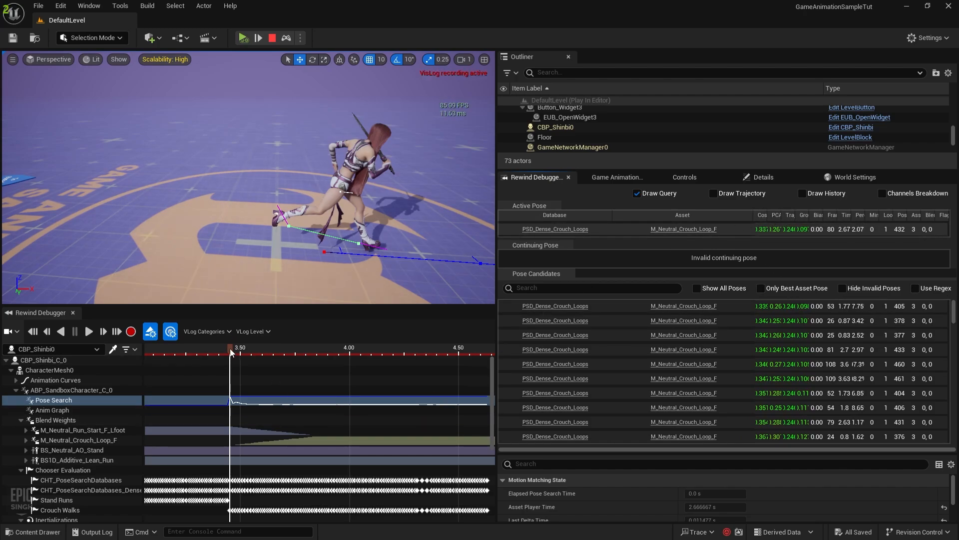
Move to about 3.5 s, step frames to compare candidates, then scrub to about 3.85 s
{"action": "left_click_drag", "start_coordinate": [231, 351], "coordinate": [233, 352]}
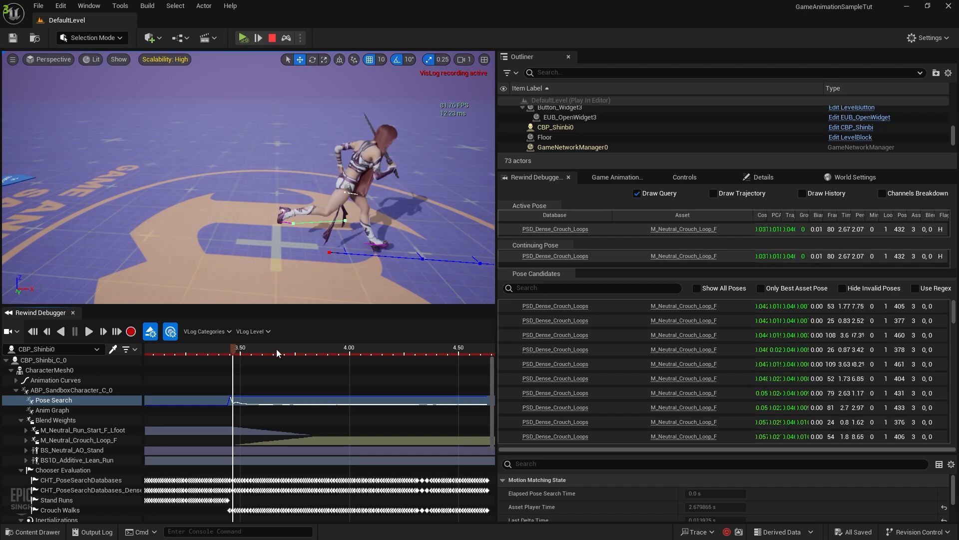
{"action": "key", "text": "Right"}
{"action": "key", "text": "Right"}
{"action": "key", "text": "Right"}
{"action": "key", "text": "Right"}
{"action": "key", "text": "Right"}
{"action": "key", "text": "Right"}
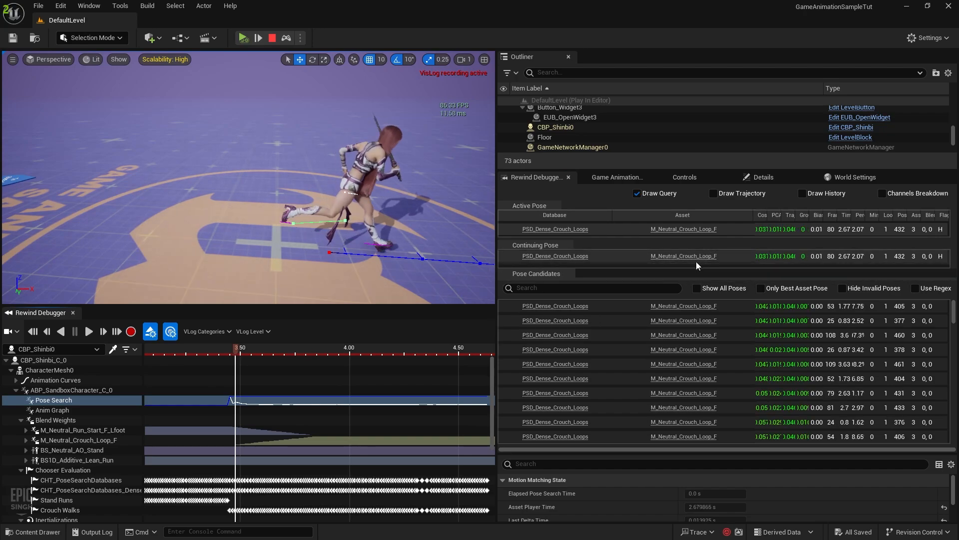
{"action": "key", "text": "Right"}
{"action": "key", "text": "Right"}
{"action": "key", "text": "Right"}
{"action": "key", "text": "Left"}
{"action": "key", "text": "Left"}
{"action": "key", "text": "Left"}
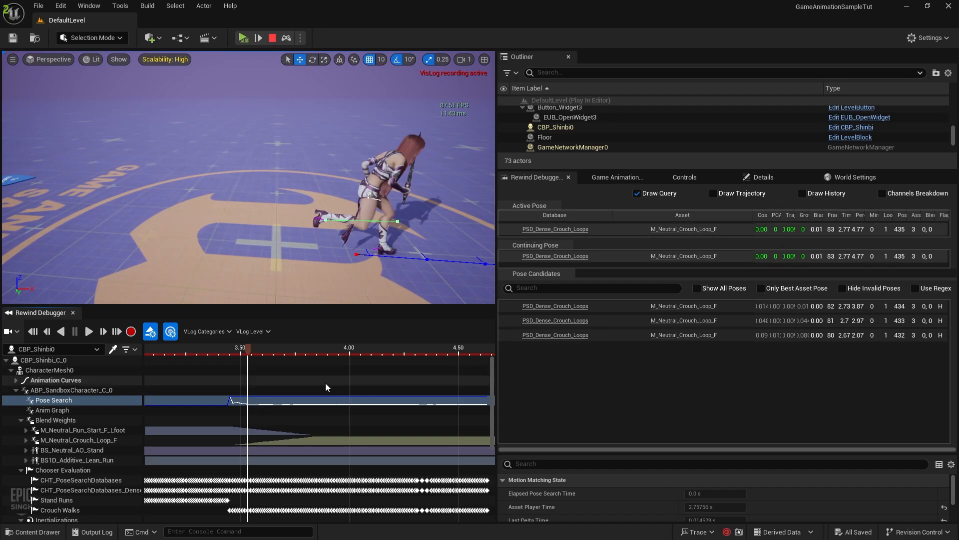
{"action": "scroll", "coordinate": [315, 408], "scroll_direction": "down", "scroll_amount": 2}
{"action": "scroll", "coordinate": [316, 409], "scroll_direction": "up", "scroll_amount": 2}
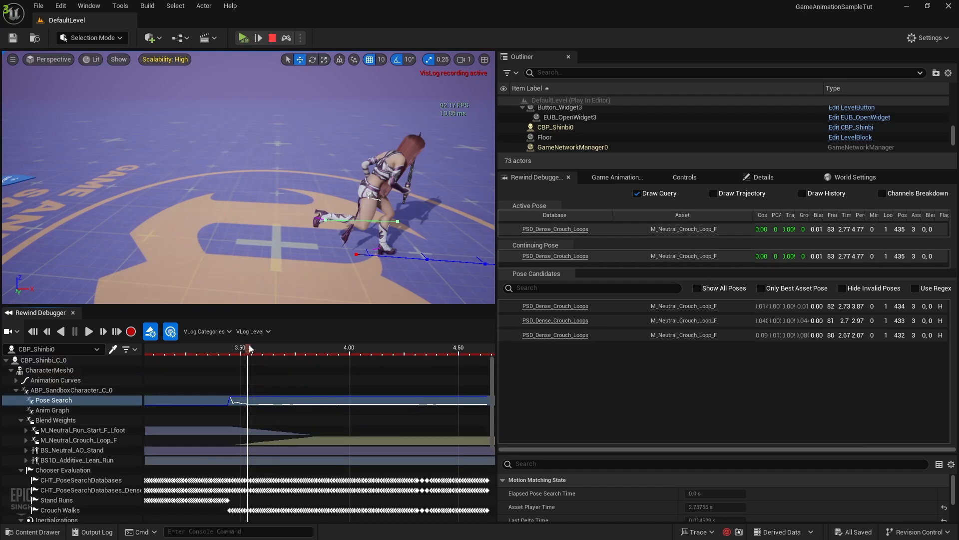
{"action": "left_click_drag", "start_coordinate": [249, 348], "coordinate": [413, 364]}
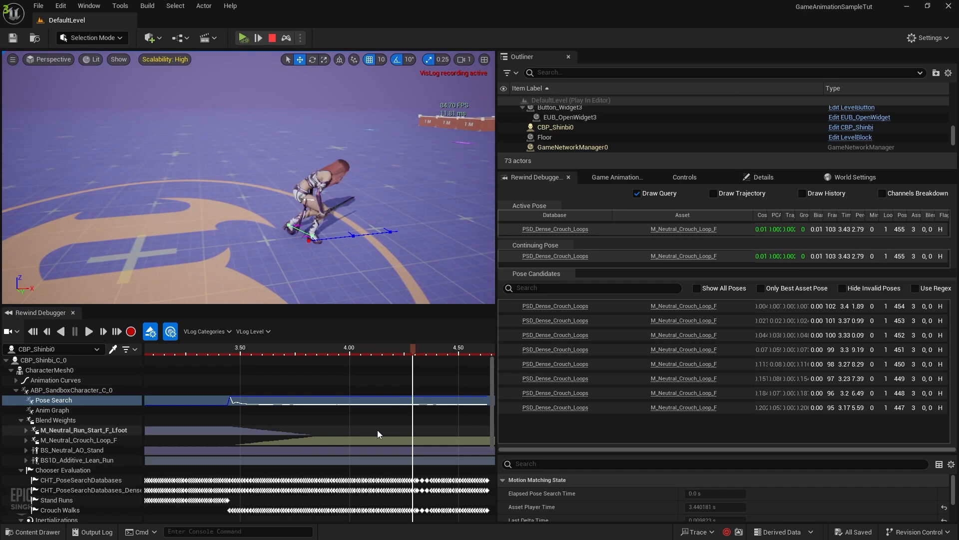
Pan the timeline and step frames to the crouch-to-run switch where PSD_Dense_Stand_Run_Loops takes over
{"action": "scroll", "coordinate": [379, 429], "scroll_direction": "down", "scroll_amount": 4}
{"action": "right_click", "coordinate": [416, 454]}
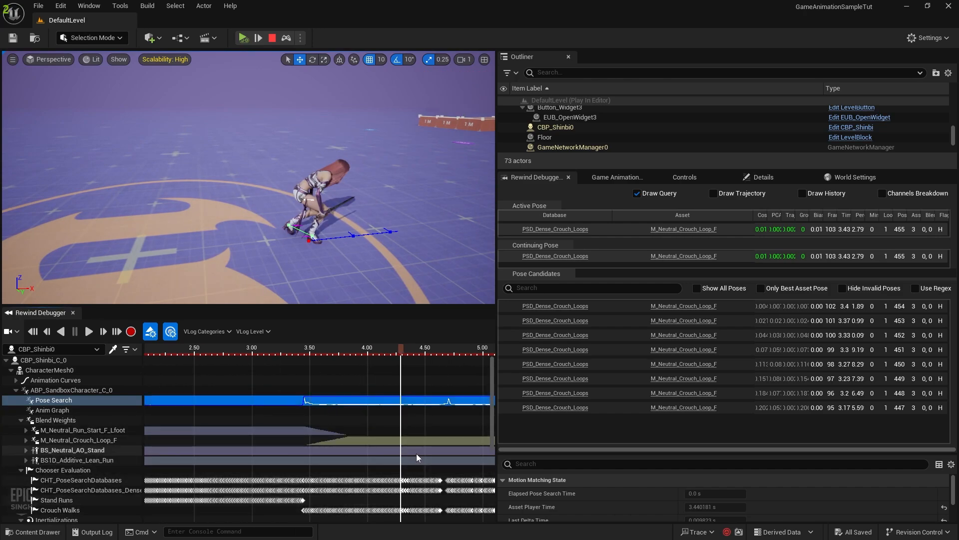
{"action": "right_click_drag", "start_coordinate": [432, 423], "coordinate": [245, 406]}
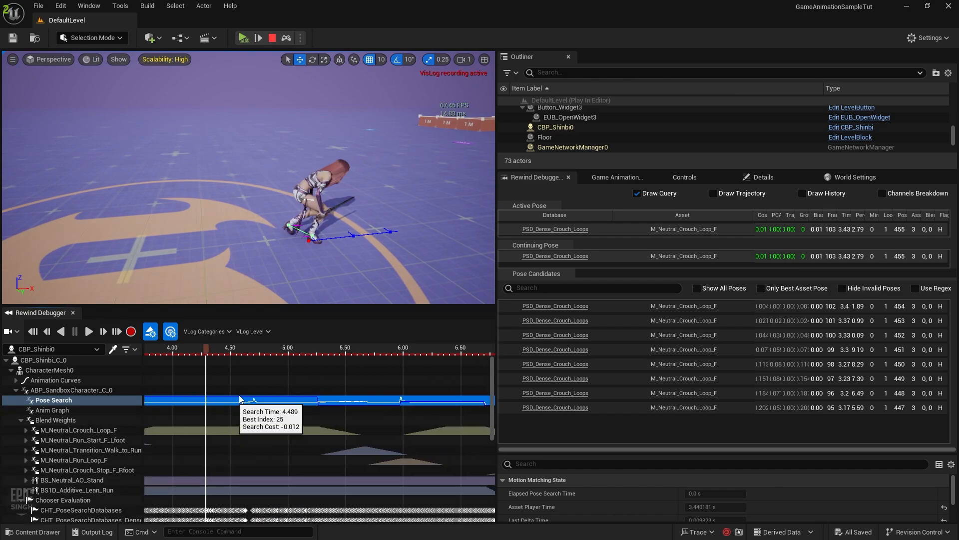
{"action": "left_click", "coordinate": [258, 351]}
{"action": "left_click_drag", "start_coordinate": [259, 352], "coordinate": [322, 361]}
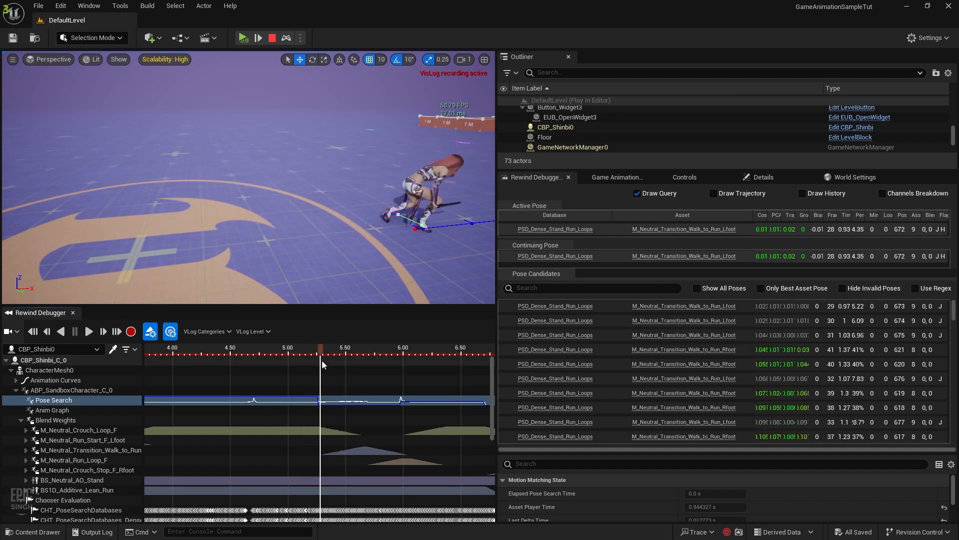
{"action": "key", "text": "Left"}
{"action": "key", "text": "Left"}
{"action": "key", "text": "Left"}
{"action": "key", "text": "Left"}
{"action": "key", "text": "Right"}
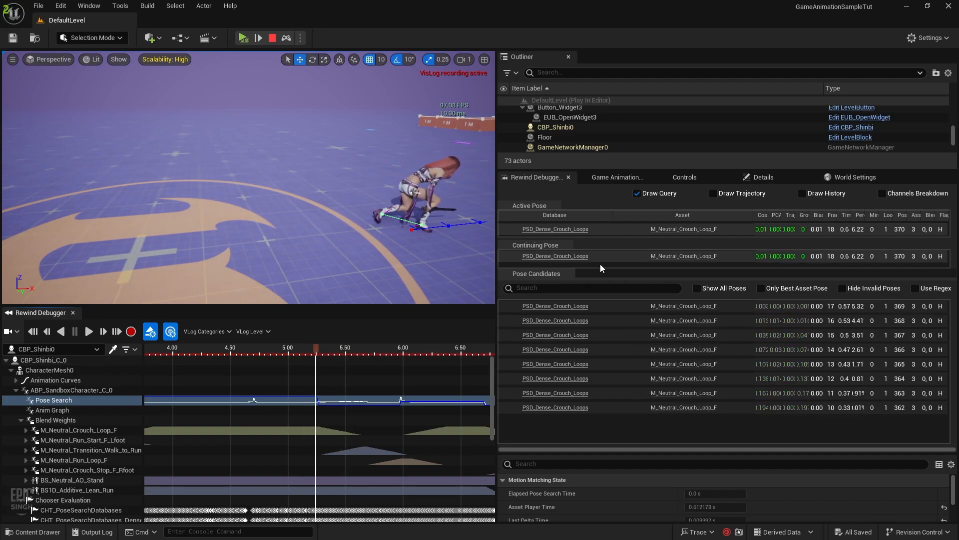
{"action": "key", "text": "Right"}
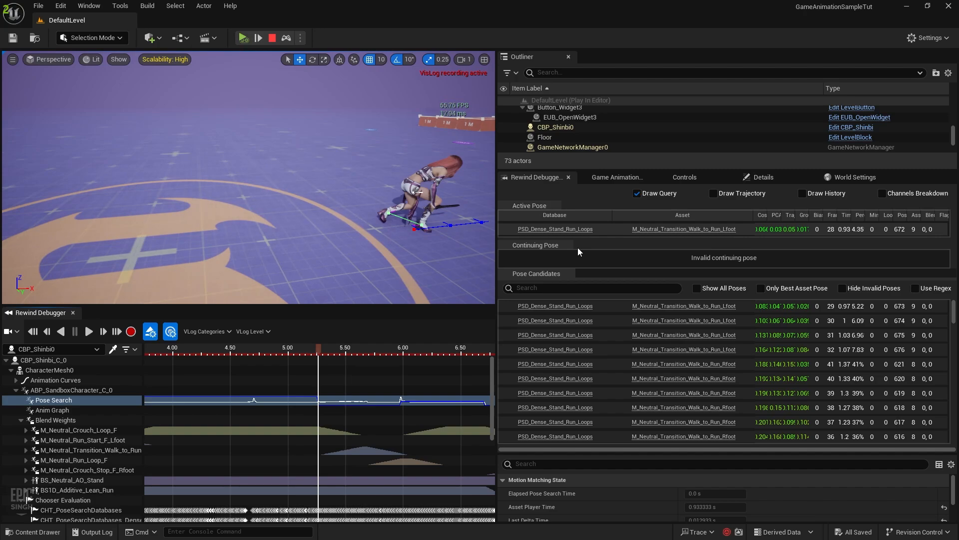
{"action": "key", "text": "Left"}
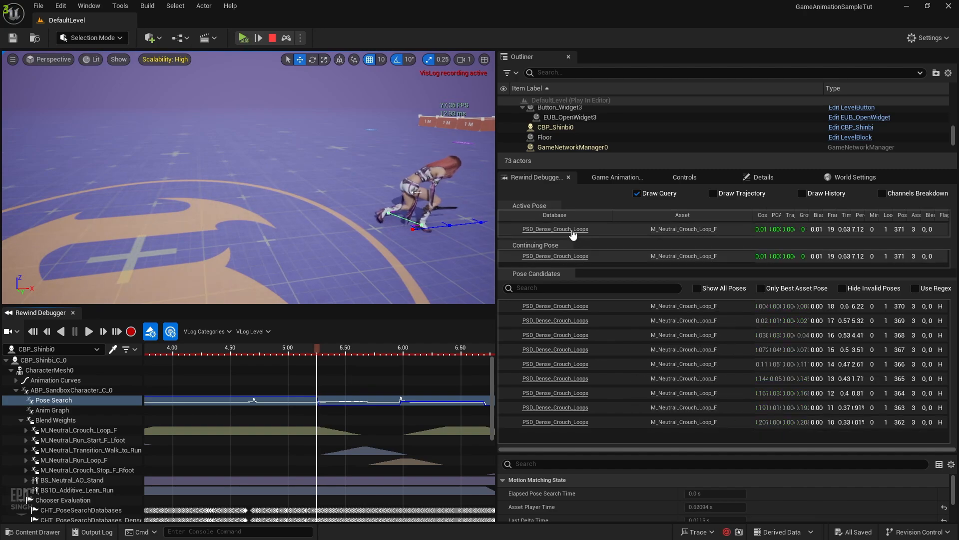
{"action": "key", "text": "Right"}
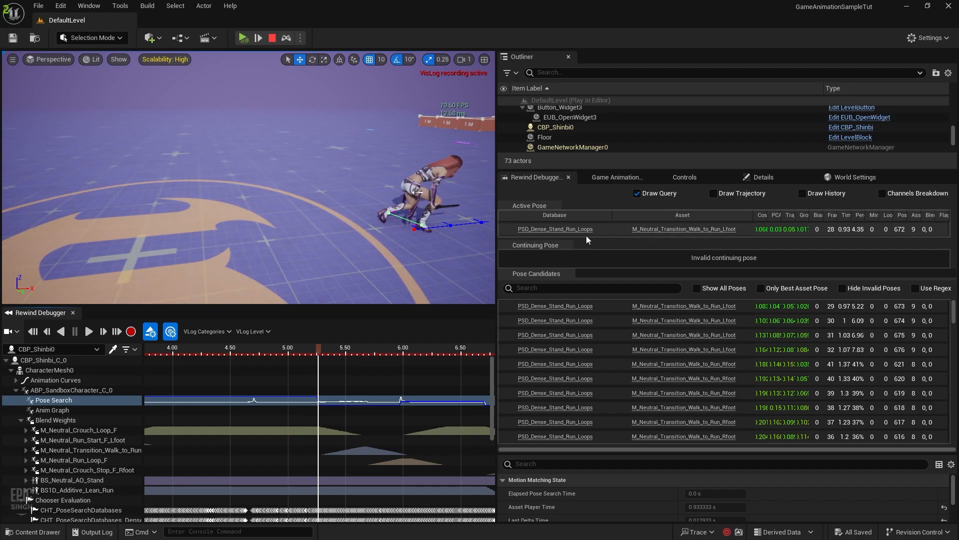
{"action": "key", "text": "Right"}
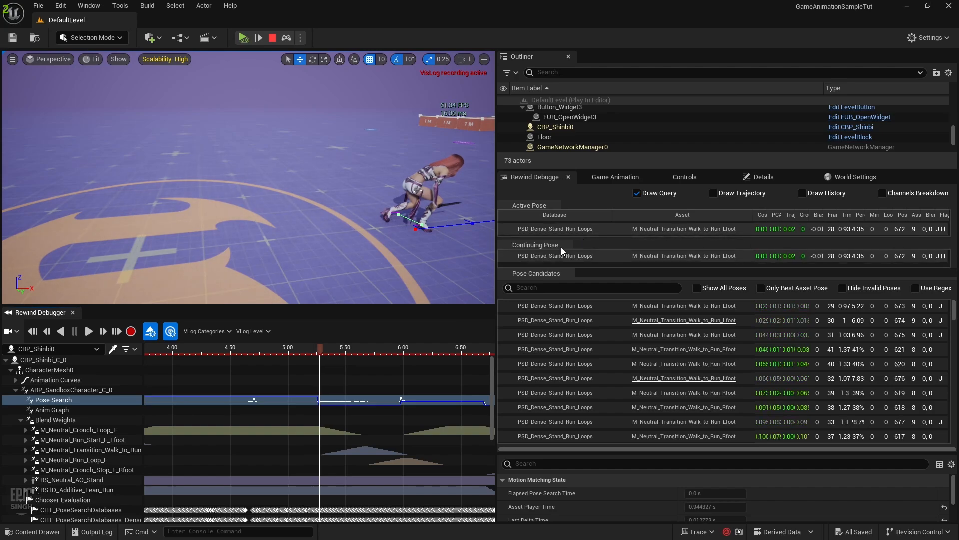
Inspect the M_Neutral_Transition_Walk_to_Run_Lfoot animation in its preview, then close it
{"action": "left_click", "coordinate": [719, 256]}
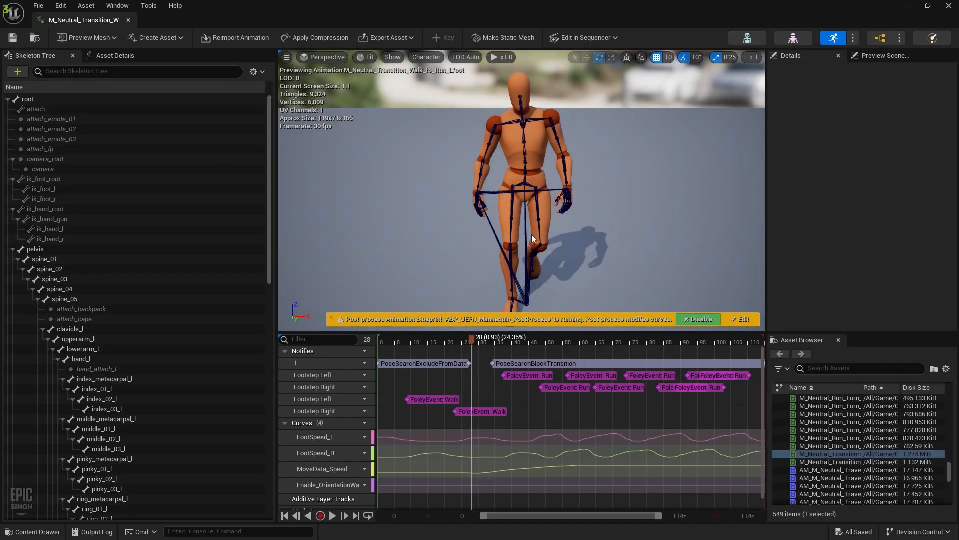
{"action": "right_click_drag", "start_coordinate": [532, 235], "coordinate": [659, 265]}
{"action": "key", "text": "a"}
{"action": "right_click_drag", "start_coordinate": [484, 161], "coordinate": [475, 163]}
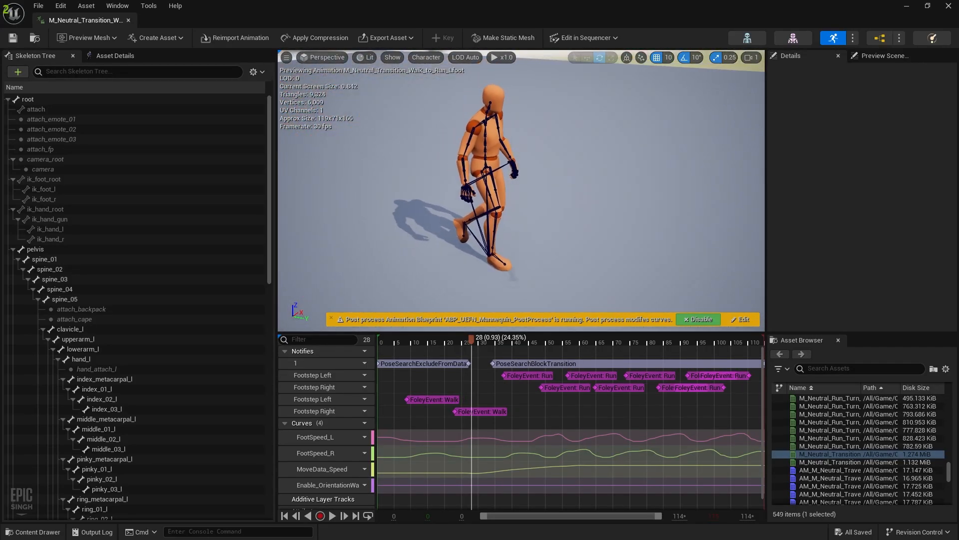
{"action": "left_click", "coordinate": [129, 20]}
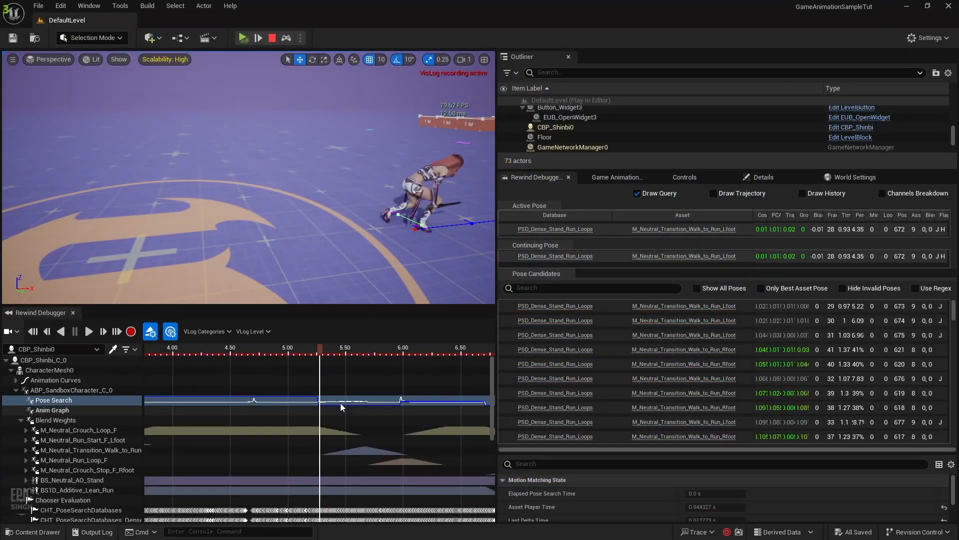
Advance the replay to about 5.59 s and fly the viewport camera closer to the character
{"action": "key", "text": "Right"}
{"action": "key", "text": "Right"}
{"action": "key", "text": "Right"}
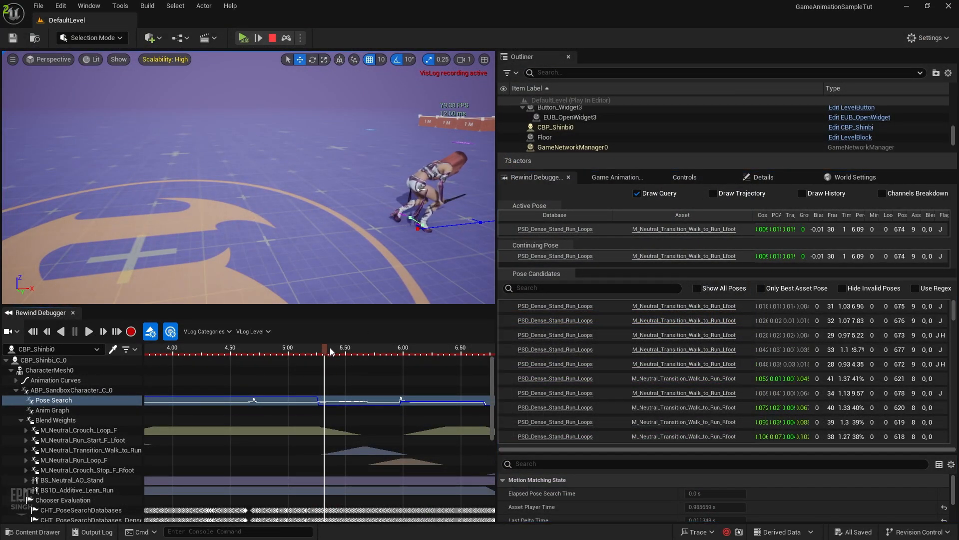
{"action": "left_click_drag", "start_coordinate": [324, 352], "coordinate": [362, 356]}
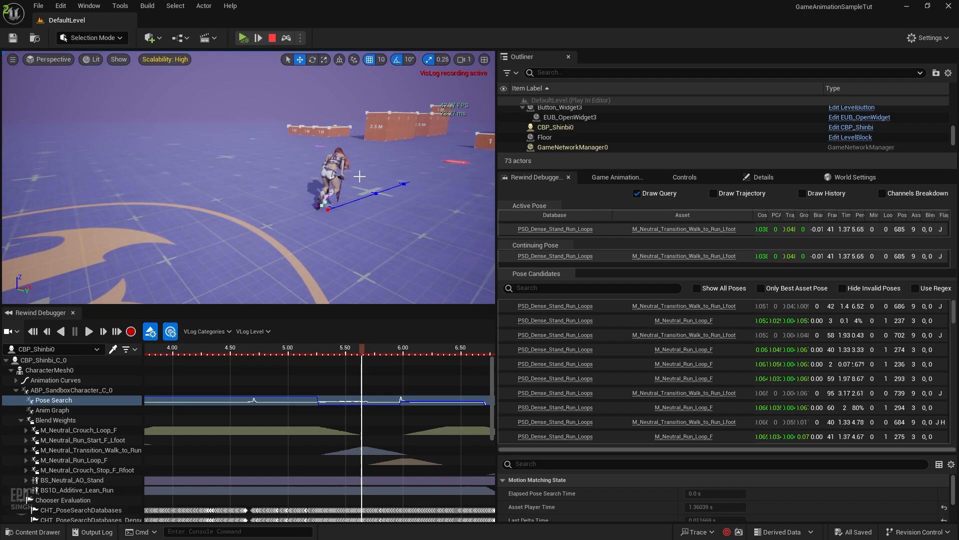
{"action": "right_click_drag", "start_coordinate": [359, 176], "coordinate": [312, 179]}
{"action": "key", "text": "w"}
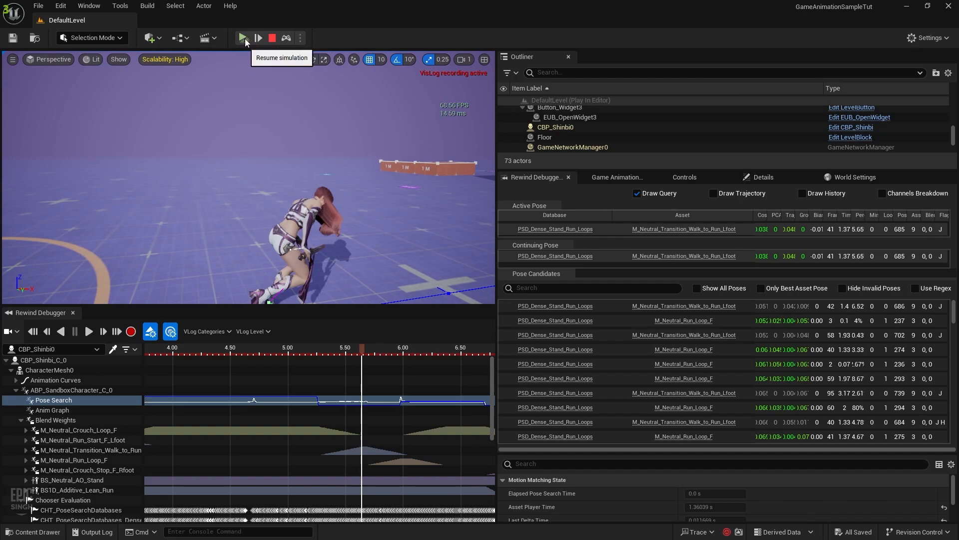
Restart play, crouch the character and walk it forward, then release viewport control with Shift+F1
{"action": "left_click", "coordinate": [271, 39]}
{"action": "left_click", "coordinate": [244, 39]}
{"action": "left_click", "coordinate": [298, 182]}
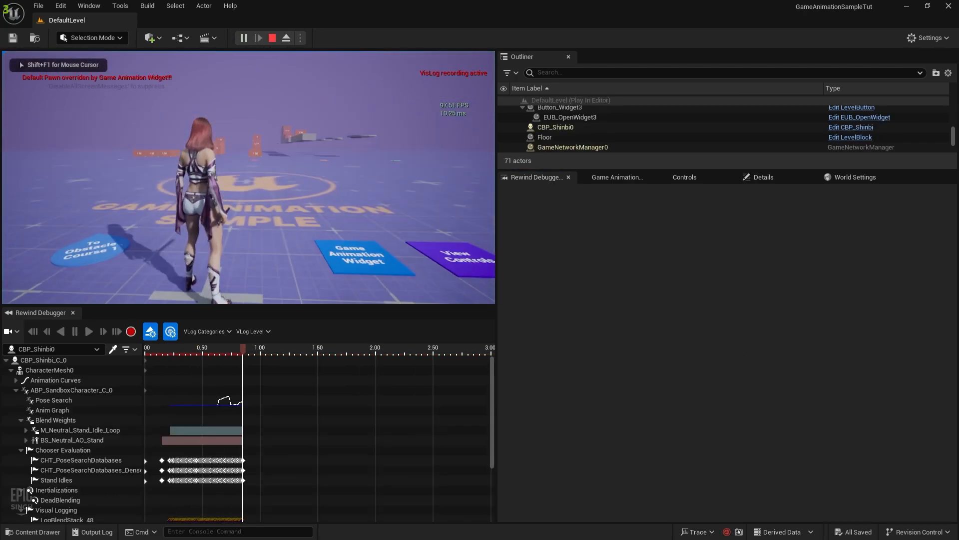
{"action": "key", "text": "c"}
{"action": "key", "text": "w"}
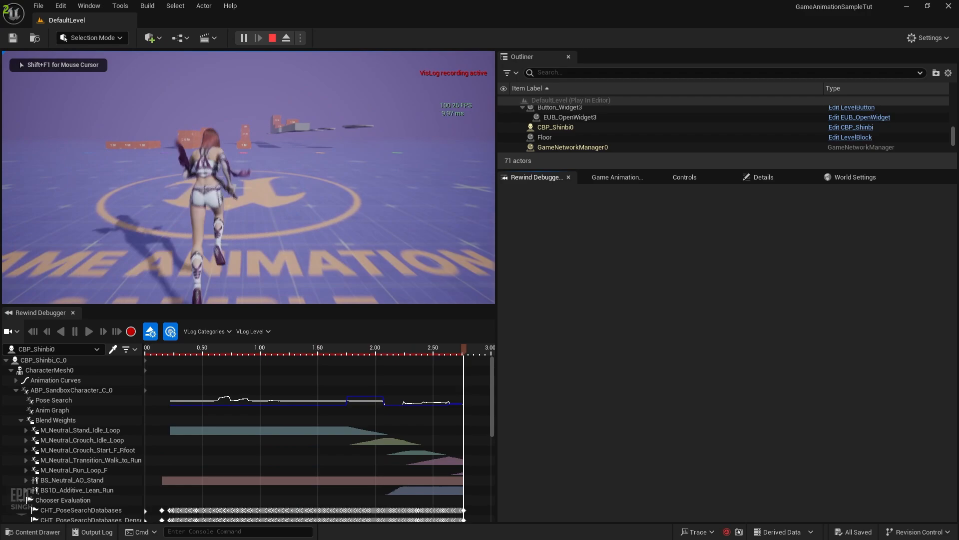
{"action": "key", "text": "shift+F1"}
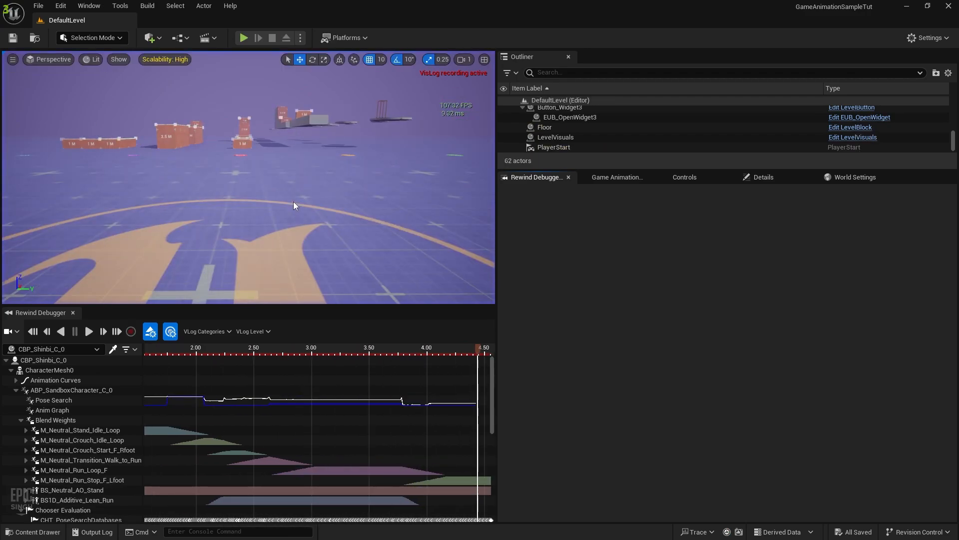
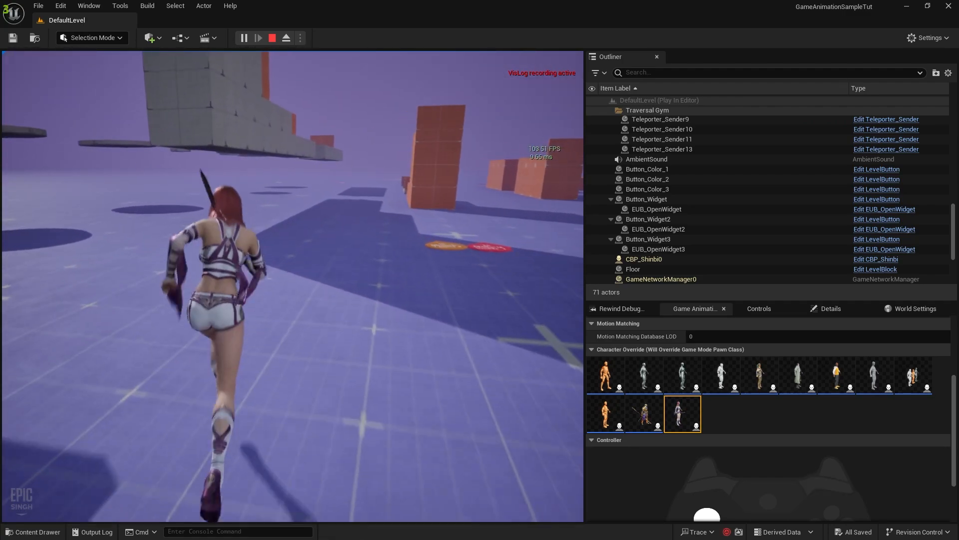
Stop the Play-In-Editor session to return to the DefaultLevel editor
{"action": "key", "text": "Escape"}
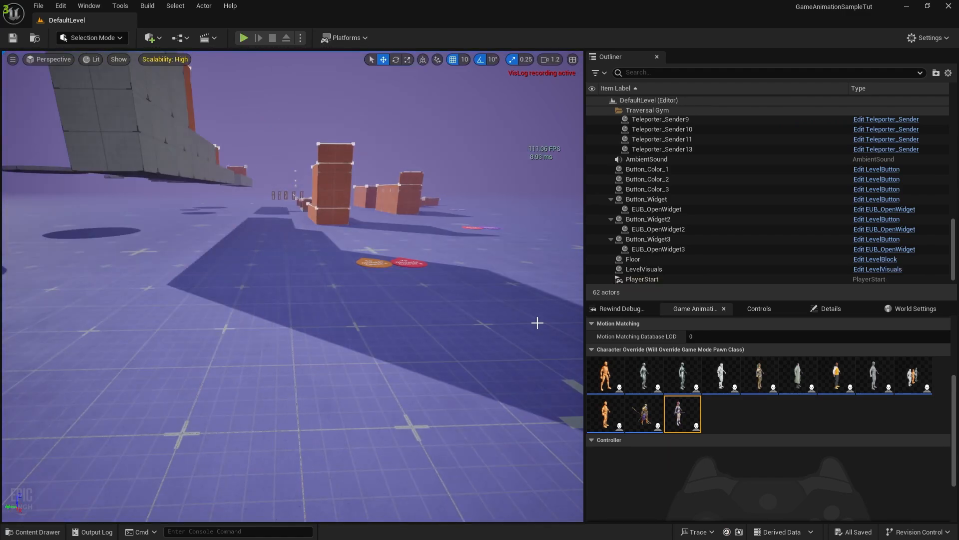
Open CHT_PoseSearchDatabases_Dense from the Animations > MotionMatchingData folder in the Content Drawer
{"action": "left_click", "coordinate": [33, 531]}
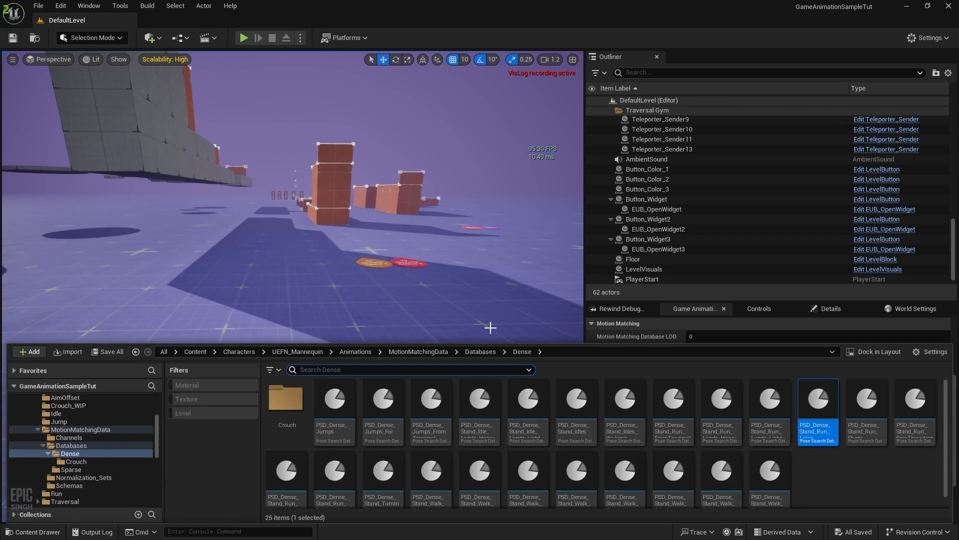
{"action": "left_click", "coordinate": [355, 352]}
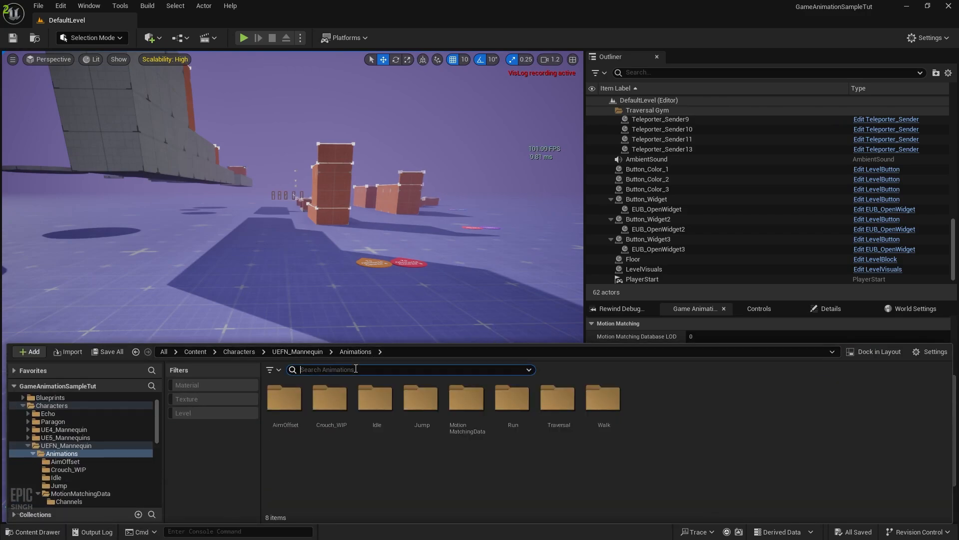
{"action": "type", "text": "sprint"}
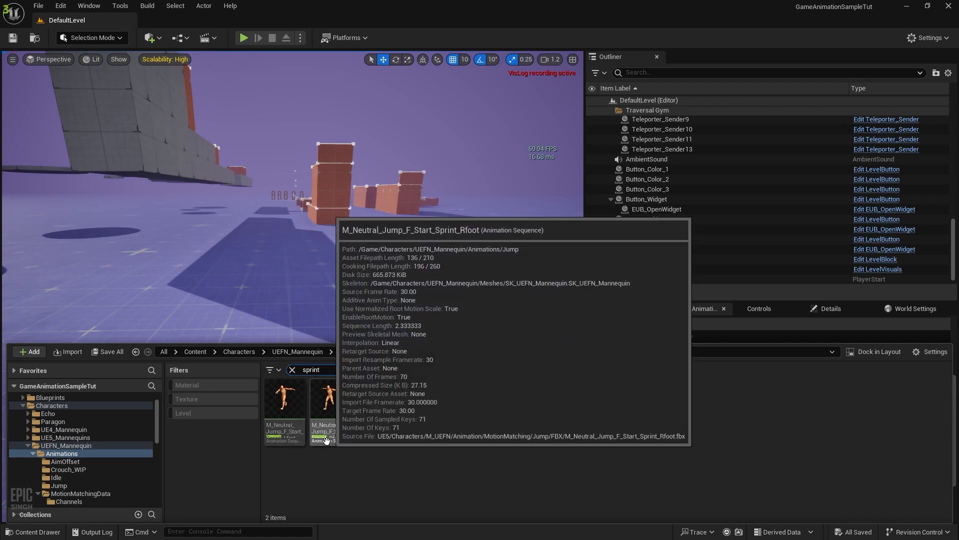
{"action": "left_click", "coordinate": [293, 369]}
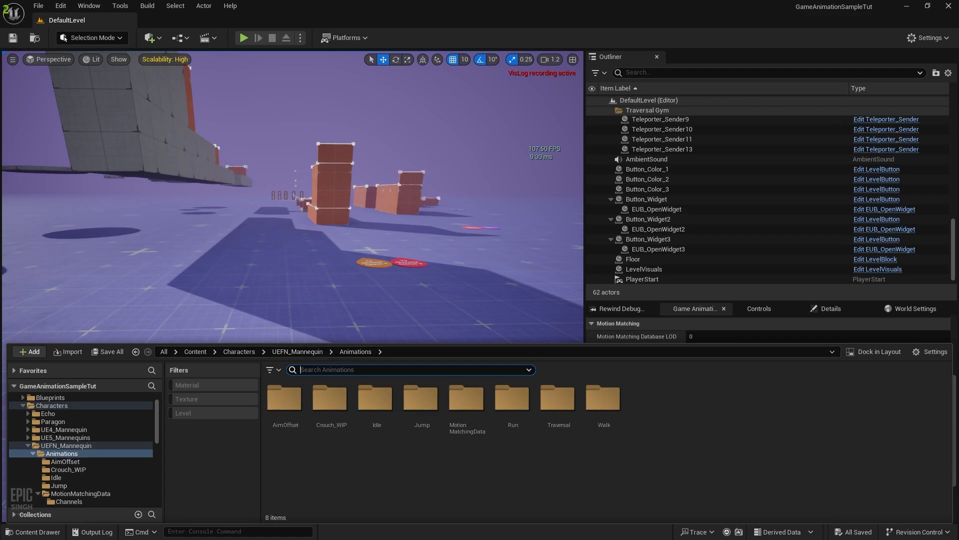
{"action": "key", "text": "super"}
{"action": "key", "text": "super"}
{"action": "double_click", "coordinate": [462, 418]}
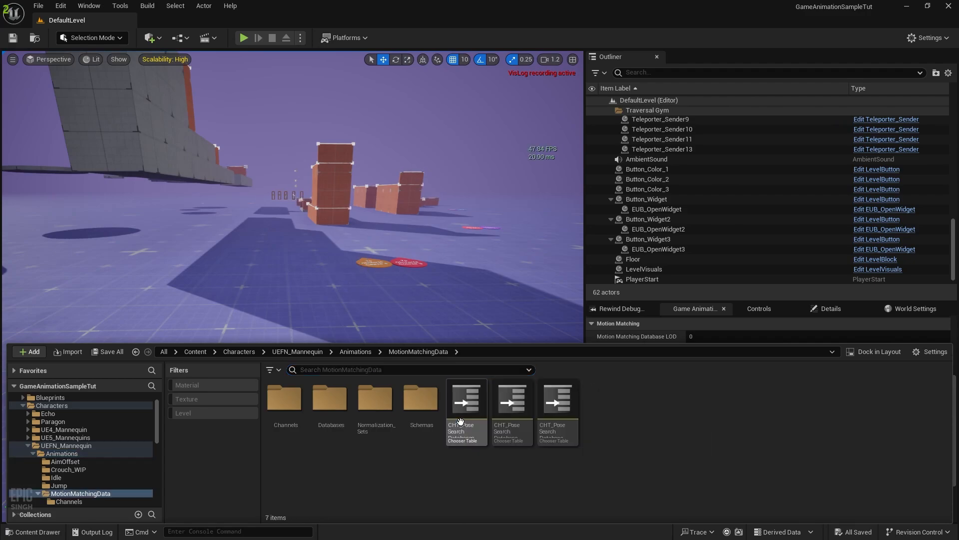
{"action": "double_click", "coordinate": [509, 399]}
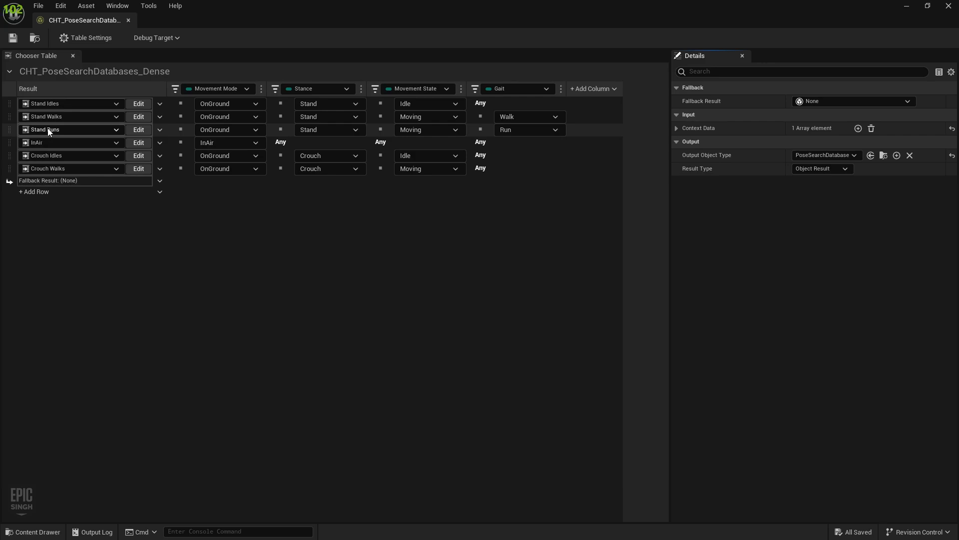
Open the Stand Runs nested sub-table of the dense chooser
{"action": "left_click", "coordinate": [139, 130]}
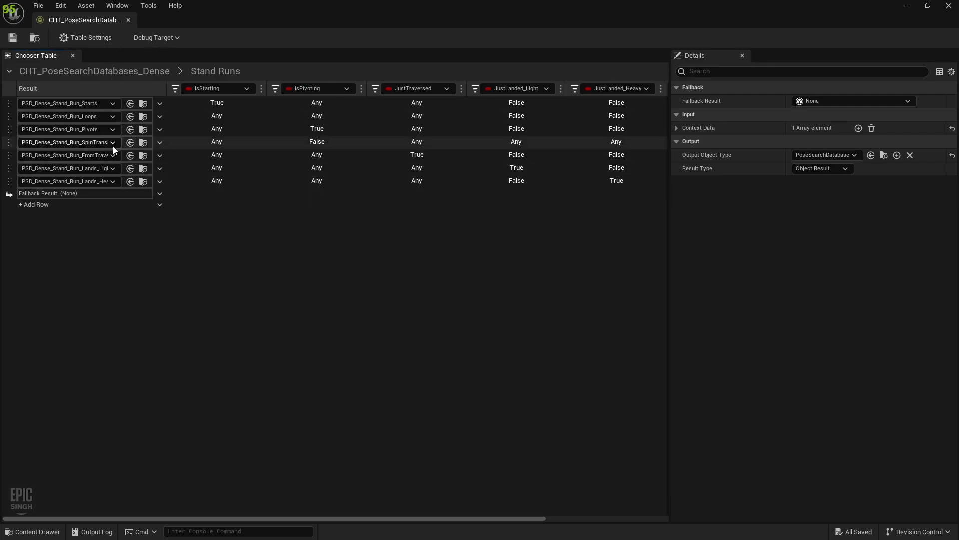
Locate PSD_Dense_Stand_Run_Loops and create a new Sprint folder inside Dense
{"action": "left_click", "coordinate": [144, 117]}
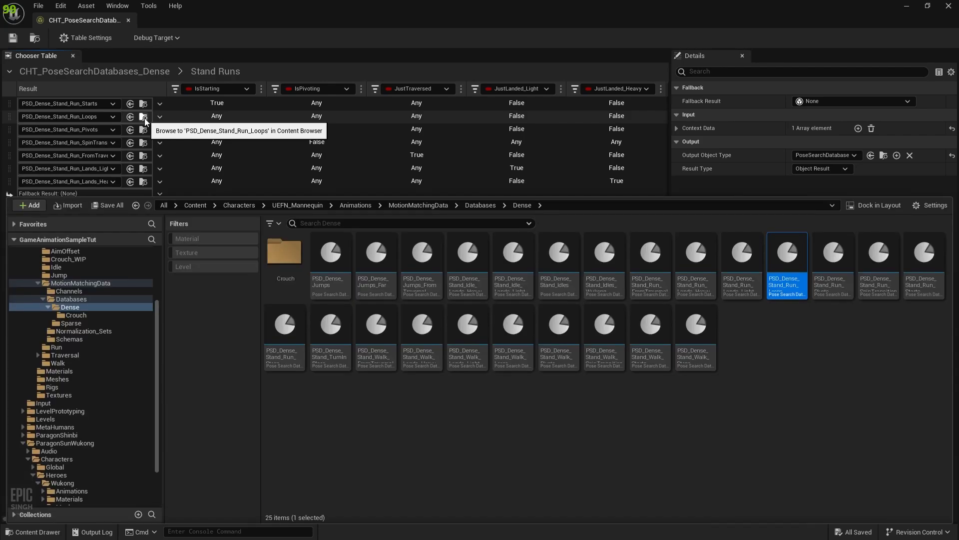
{"action": "right_click", "coordinate": [772, 374]}
{"action": "left_click", "coordinate": [527, 205]}
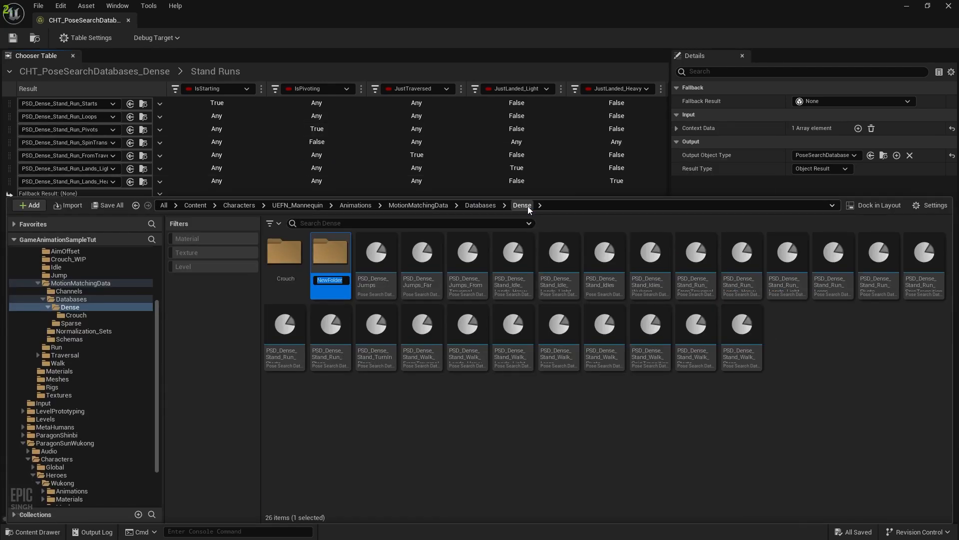
{"action": "type", "text": "Sprint"}
{"action": "key", "text": "Return"}
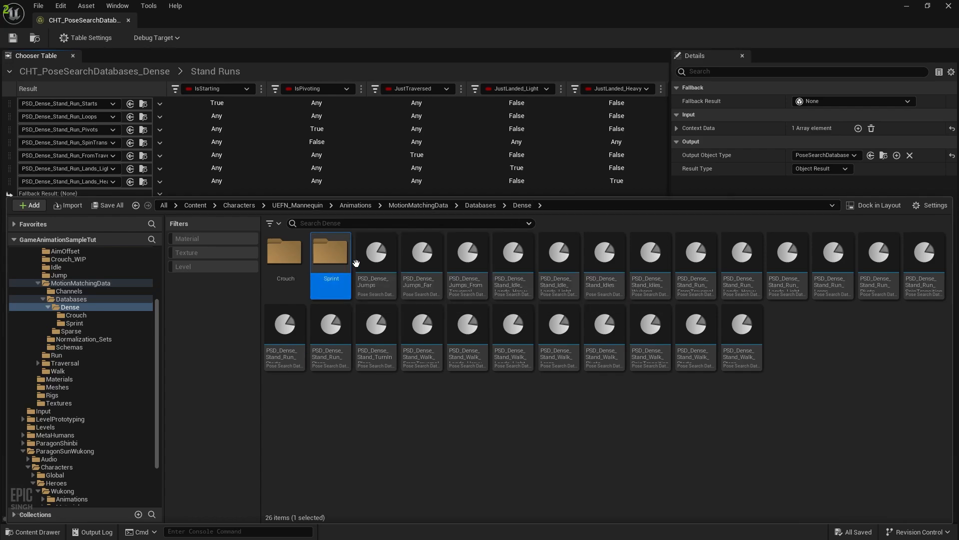
Duplicate PSD_Dense_Stand_Run_Loops and rename the copy PSD_Dense_Sprint_Loops
{"action": "left_click", "coordinate": [829, 270]}
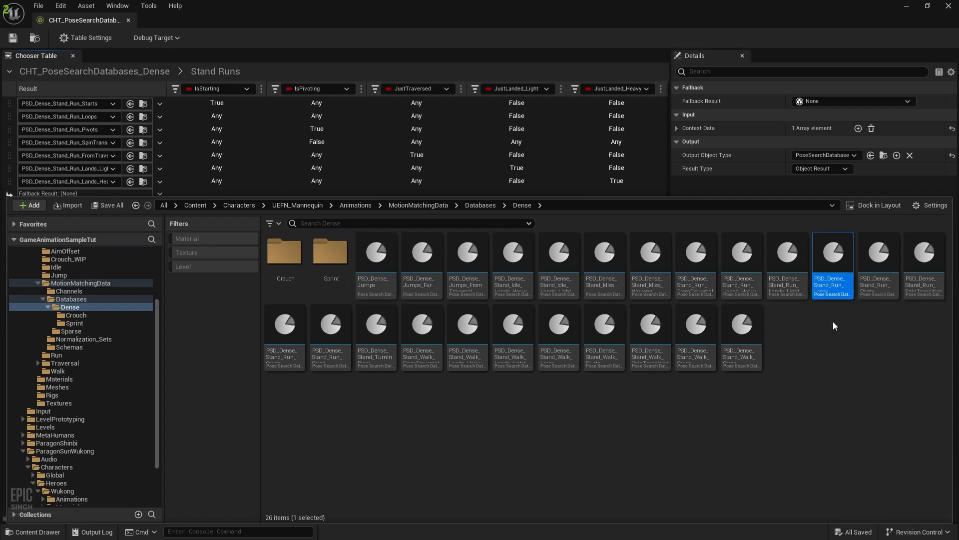
{"action": "key", "text": "ctrl+d"}
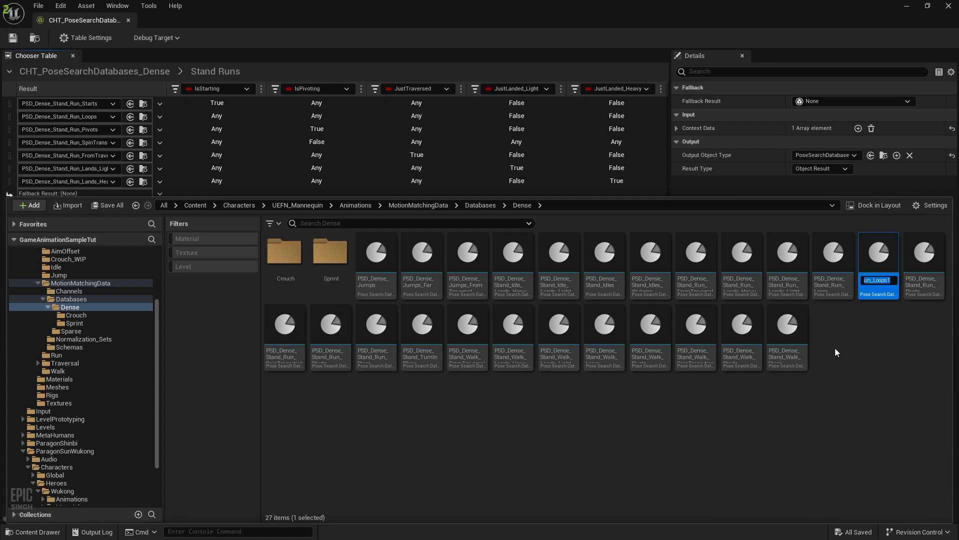
{"action": "key", "text": "End"}
{"action": "key", "text": "BackSpace"}
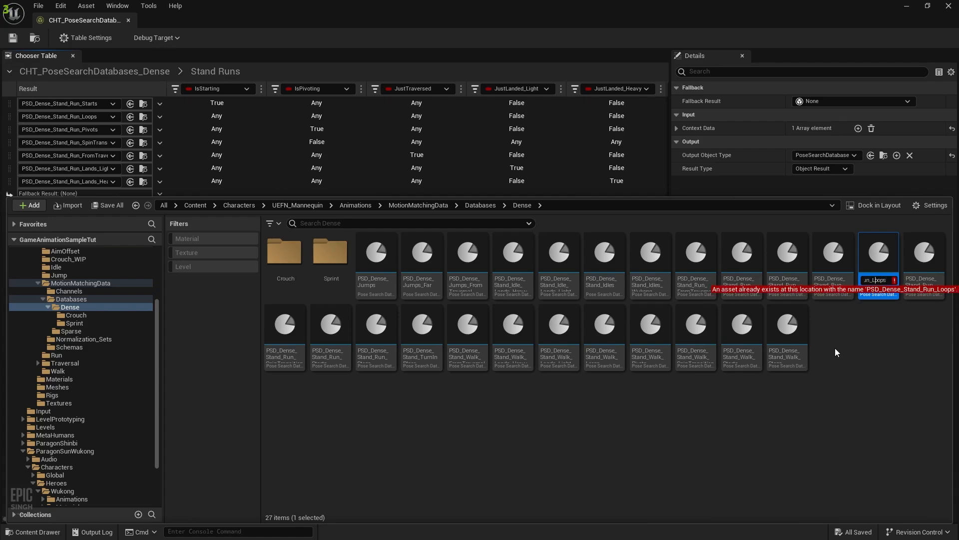
{"action": "key", "text": "Left"}
{"action": "key", "text": "Left"}
{"action": "key", "text": "BackSpace"}
{"action": "key", "text": "BackSpace"}
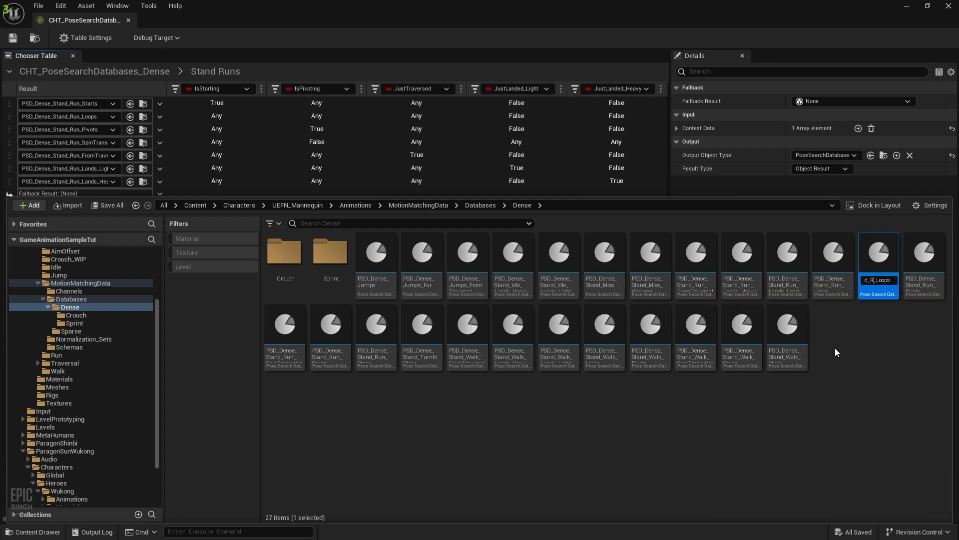
{"action": "key", "text": "BackSpace"}
{"action": "key", "text": "BackSpace"}
{"action": "key", "text": "BackSpace"}
{"action": "key", "text": "BackSpace"}
{"action": "key", "text": "BackSpace"}
{"action": "key", "text": "BackSpace"}
{"action": "key", "text": "BackSpace"}
{"action": "type", "text": "Sprint"}
{"action": "key", "text": "Return"}
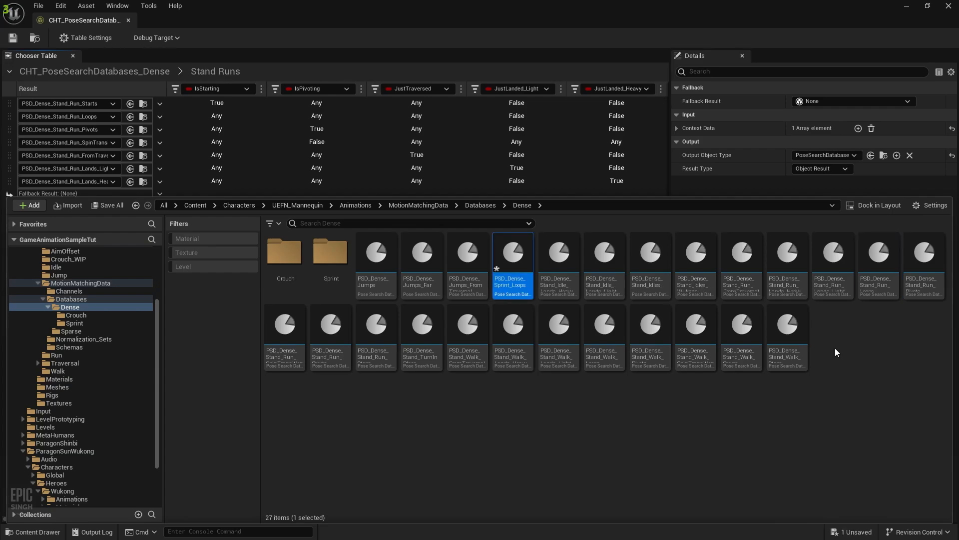
Move PSD_Dense_Sprint_Loops into the Sprint folder and open that folder
{"action": "left_click_drag", "start_coordinate": [513, 270], "coordinate": [325, 251]}
{"action": "left_click", "coordinate": [343, 270]}
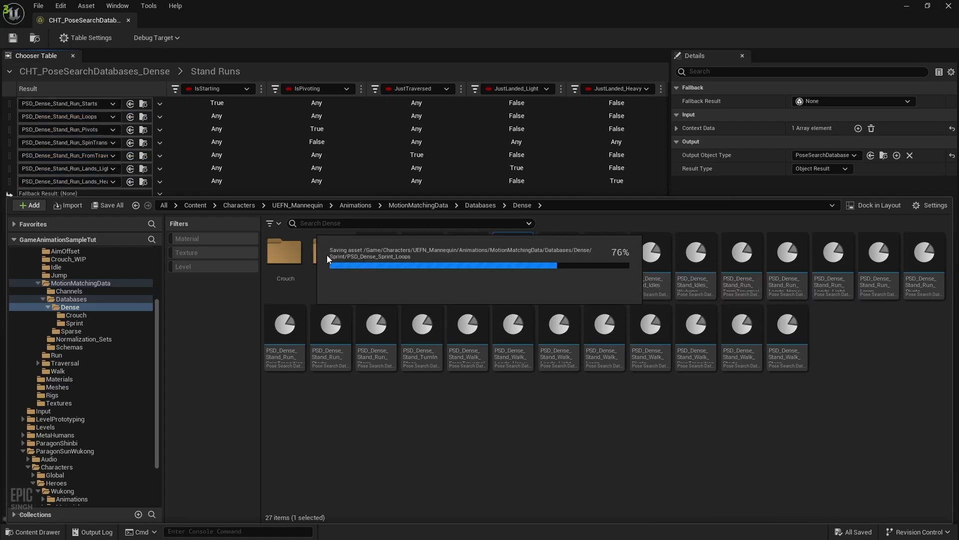
{"action": "double_click", "coordinate": [322, 259]}
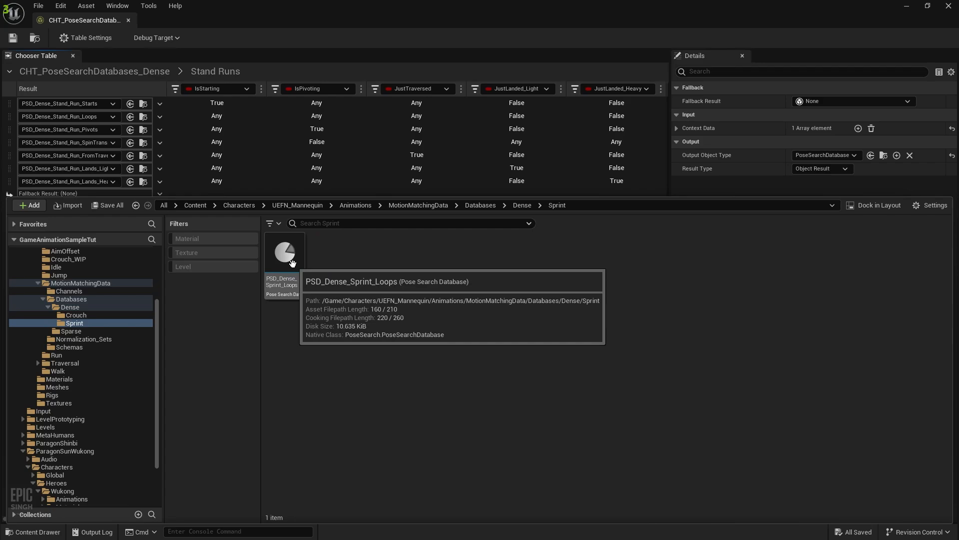
Open PSD_Dense_Sprint_Loops, preview M_Neutral_Run_Loop_B and select all 16 animations
{"action": "double_click", "coordinate": [293, 264]}
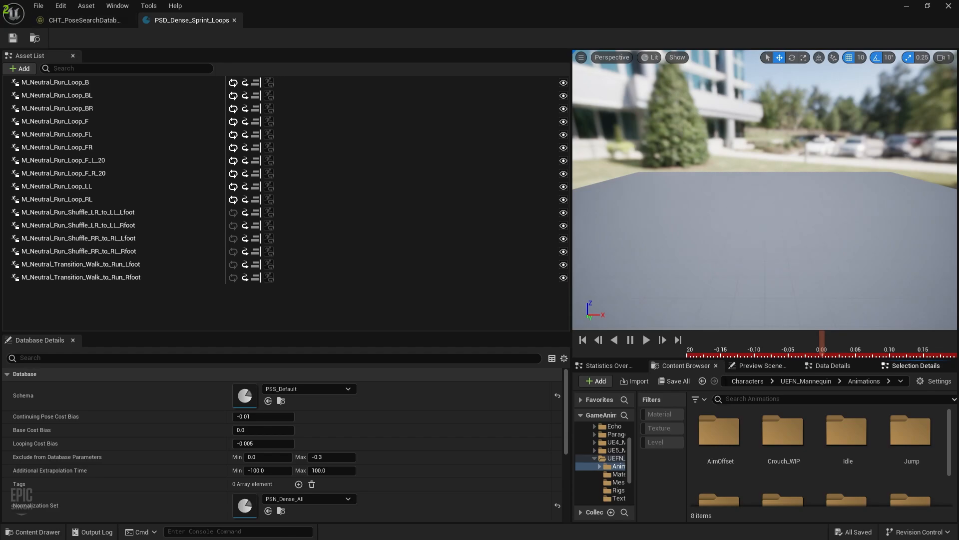
{"action": "left_click", "coordinate": [74, 84]}
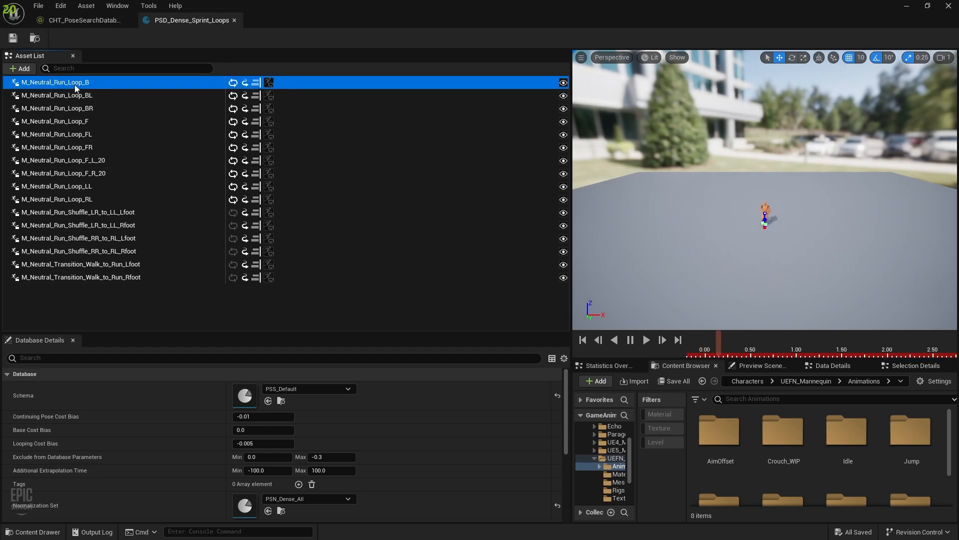
{"action": "left_click", "coordinate": [114, 280], "text": "shift"}
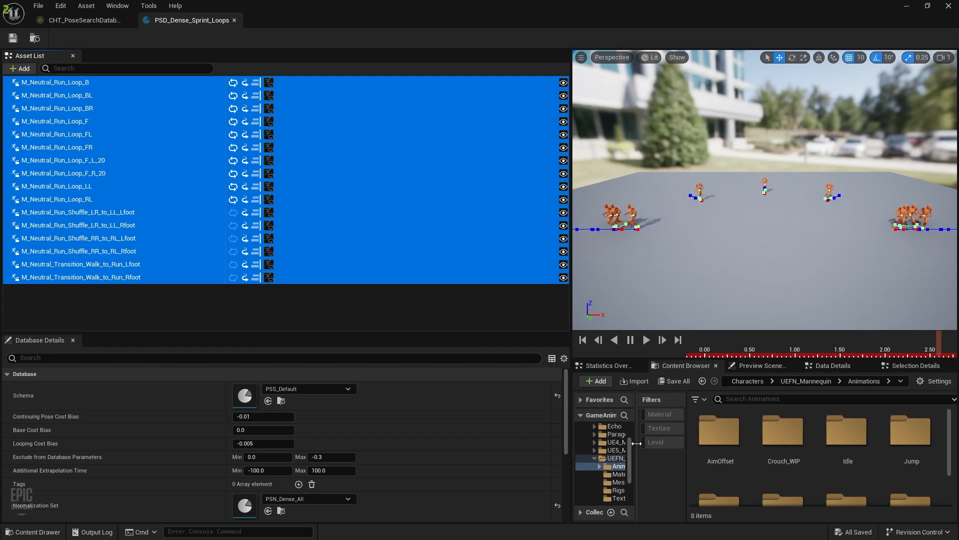
{"action": "left_click_drag", "start_coordinate": [635, 440], "coordinate": [679, 444]}
{"action": "scroll", "coordinate": [330, 465], "scroll_direction": "down", "scroll_amount": 5}
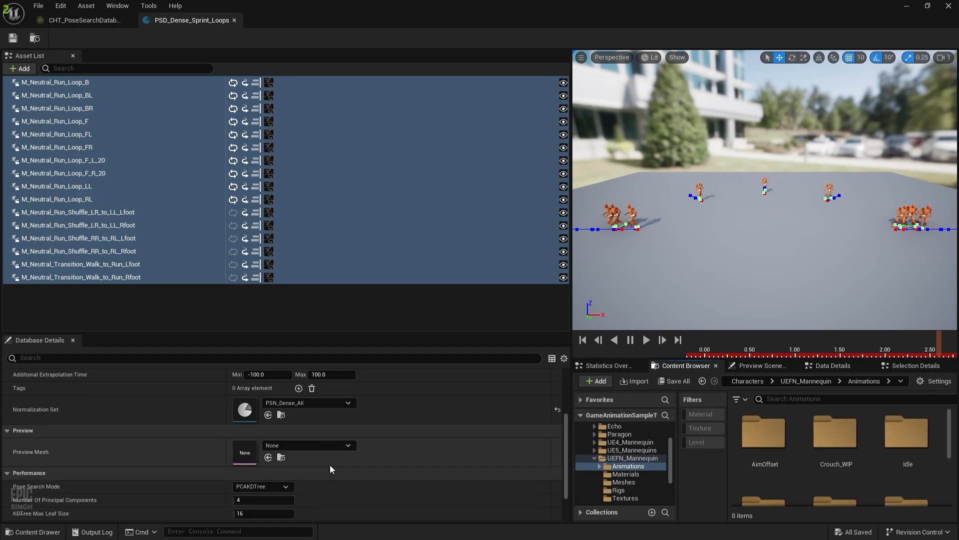
{"action": "scroll", "coordinate": [334, 465], "scroll_direction": "up", "scroll_amount": 5}
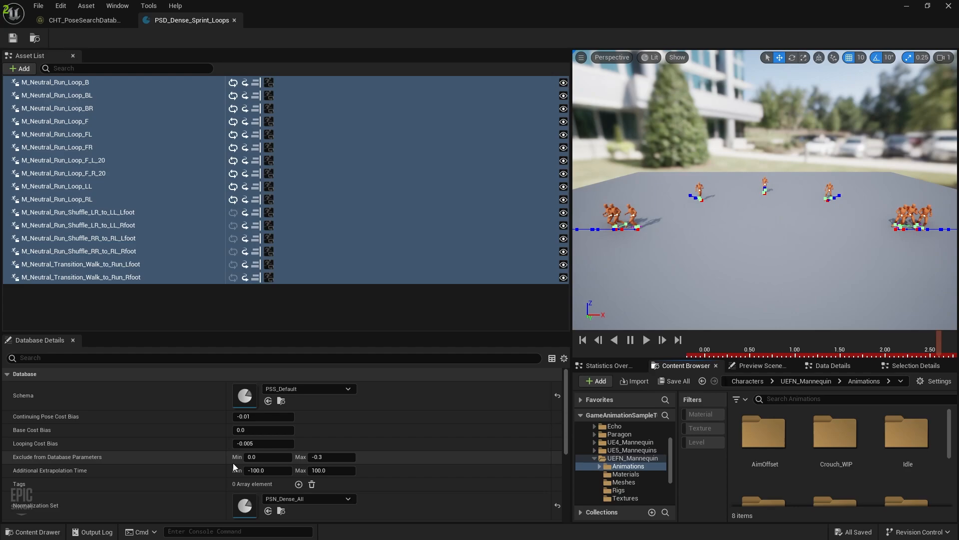
{"action": "scroll", "coordinate": [166, 473], "scroll_direction": "down", "scroll_amount": 2}
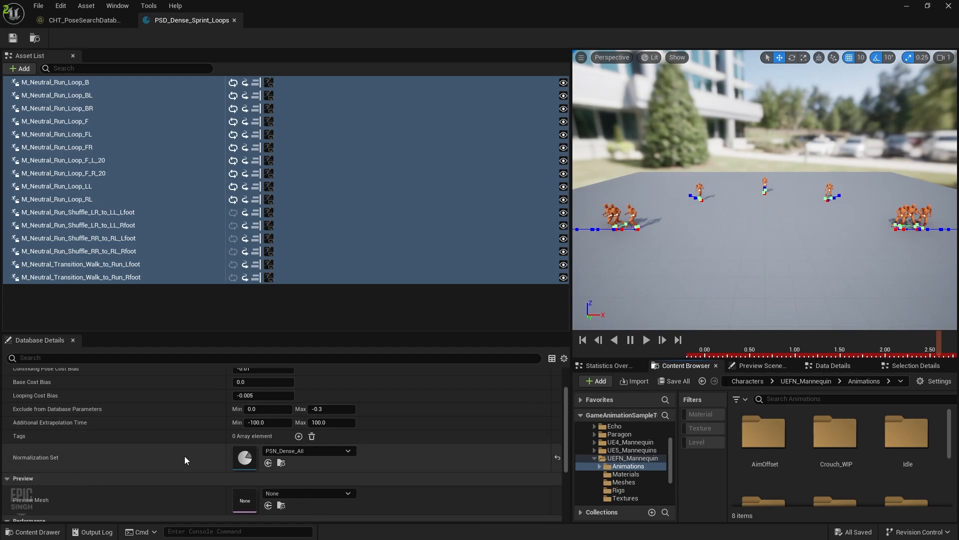
{"action": "scroll", "coordinate": [185, 455], "scroll_direction": "up", "scroll_amount": 2}
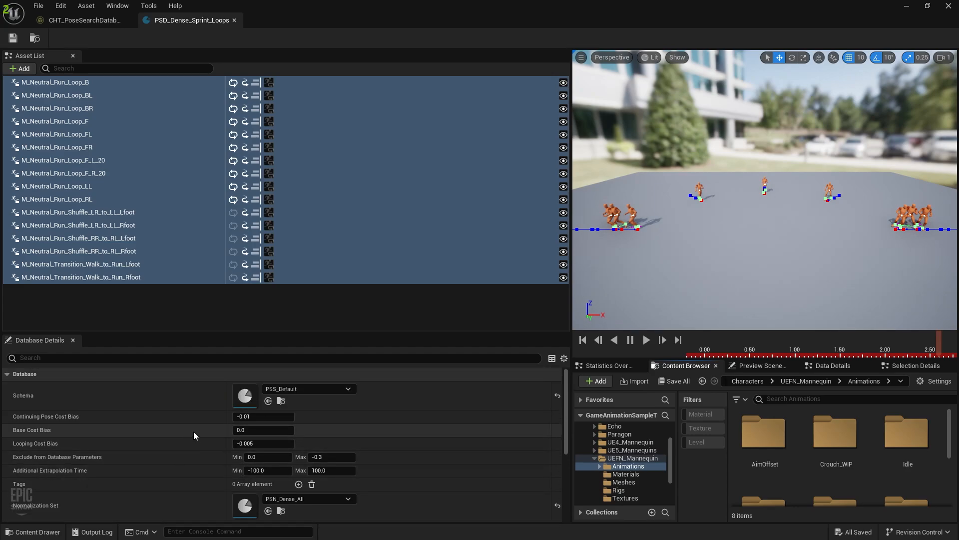
Review the database's animation properties, data channels, preview scene and statistics panels
{"action": "left_click", "coordinate": [907, 365]}
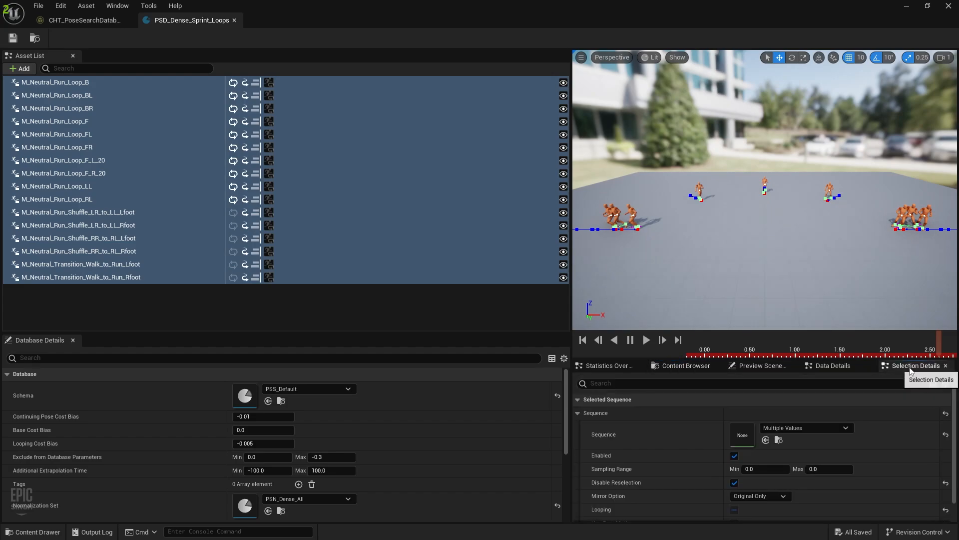
{"action": "scroll", "coordinate": [645, 467], "scroll_direction": "down", "scroll_amount": 1}
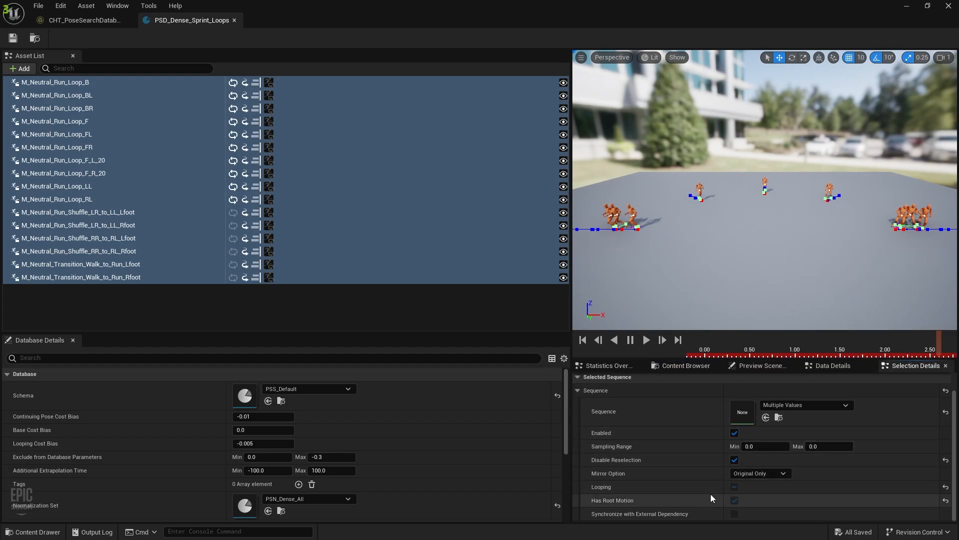
{"action": "scroll", "coordinate": [673, 498], "scroll_direction": "up", "scroll_amount": 1}
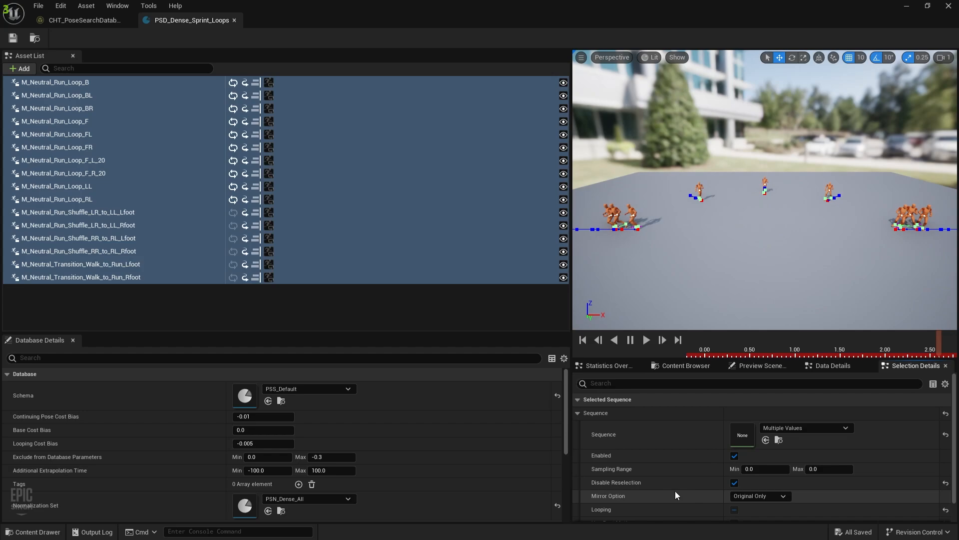
{"action": "left_click", "coordinate": [835, 365]}
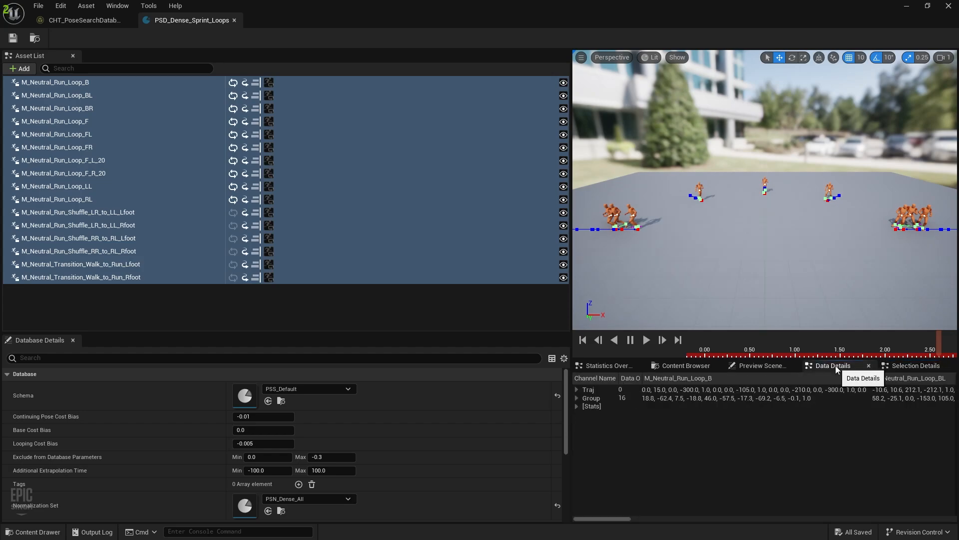
{"action": "left_click", "coordinate": [757, 368]}
{"action": "left_click", "coordinate": [606, 368]}
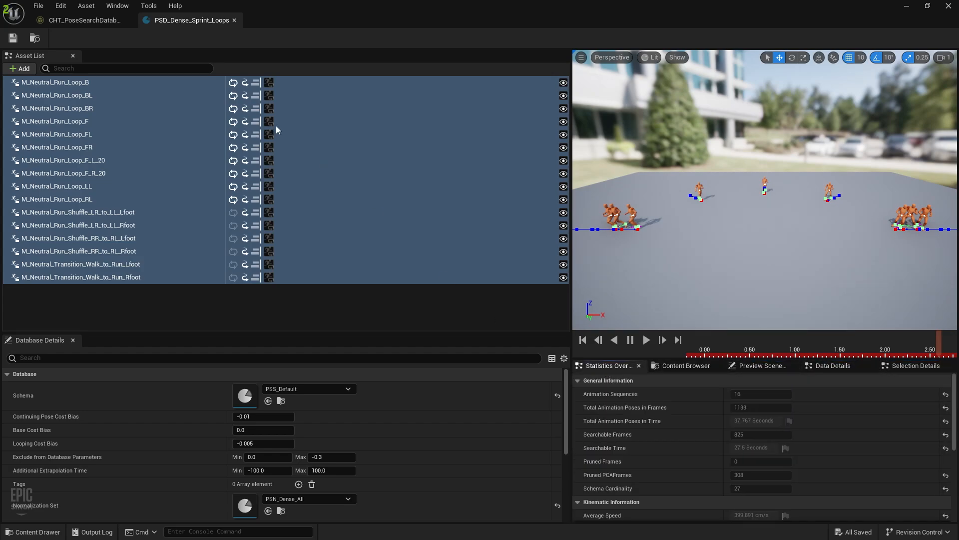
{"action": "right_click", "coordinate": [88, 83]}
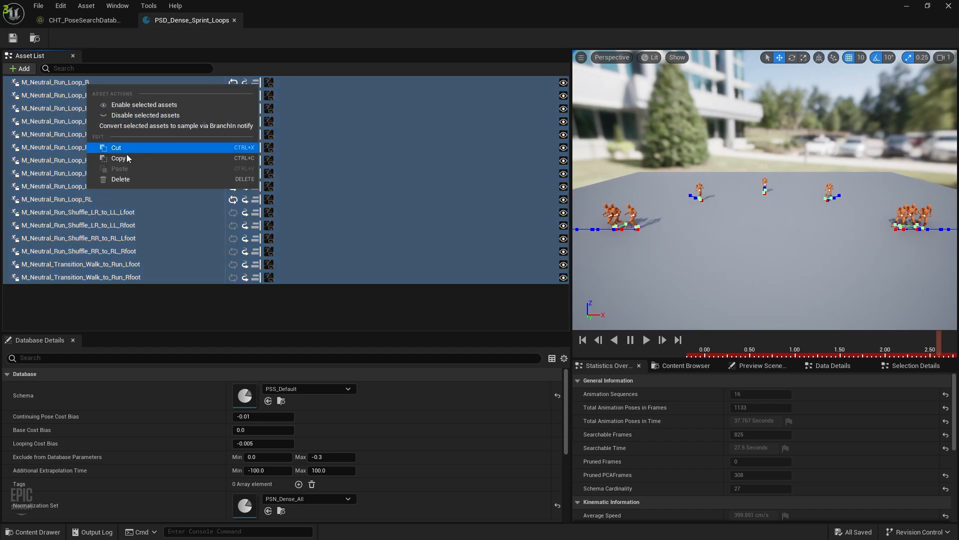
{"action": "left_click", "coordinate": [155, 309]}
{"action": "key", "text": "ctrl+space"}
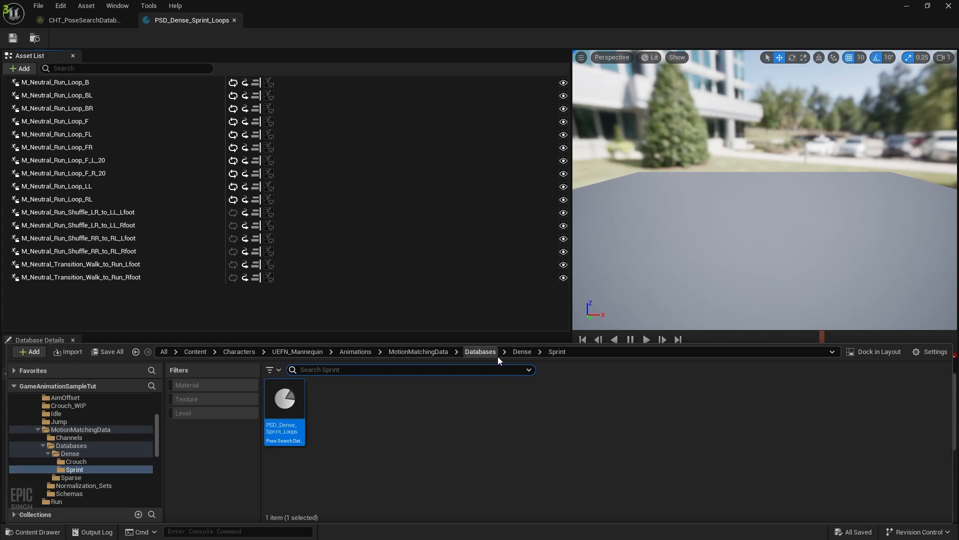
Filter the Animations > Run folder by 'loop' and select all 16 loop animations
{"action": "left_click", "coordinate": [417, 352]}
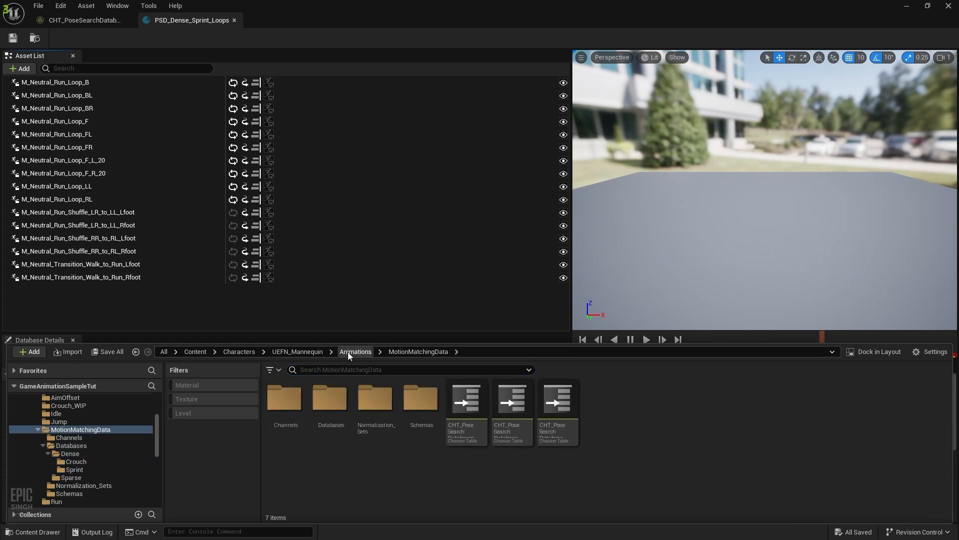
{"action": "left_click", "coordinate": [356, 351]}
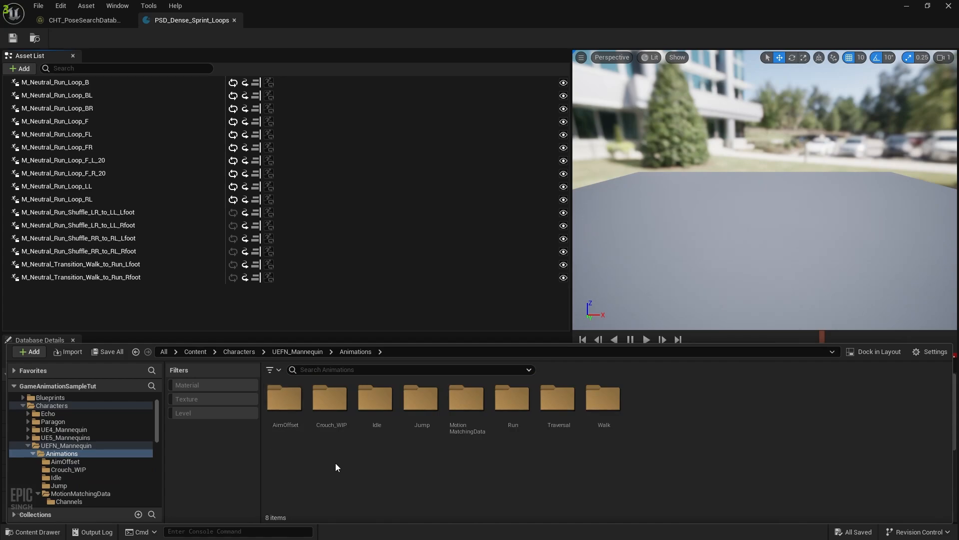
{"action": "left_click", "coordinate": [520, 403]}
{"action": "double_click", "coordinate": [520, 404]}
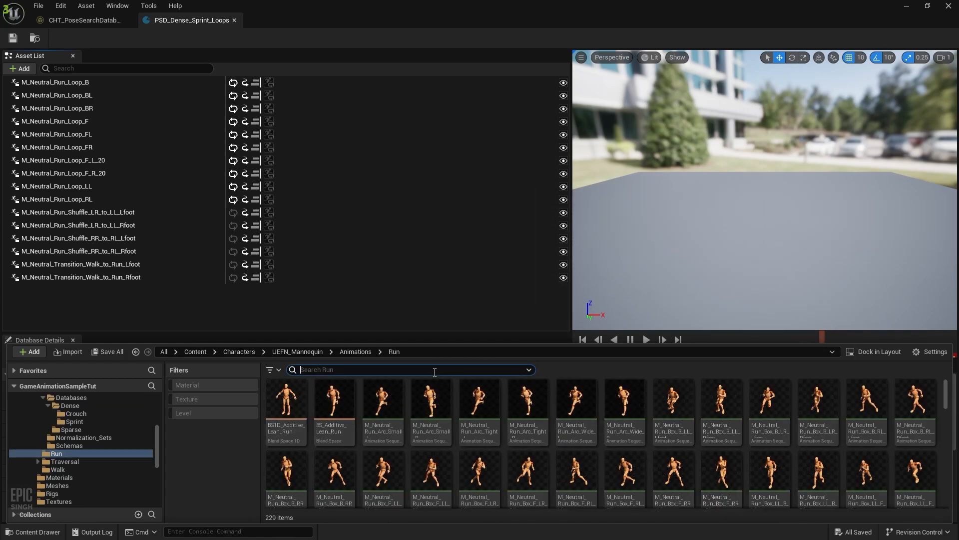
{"action": "type", "text": "loop"}
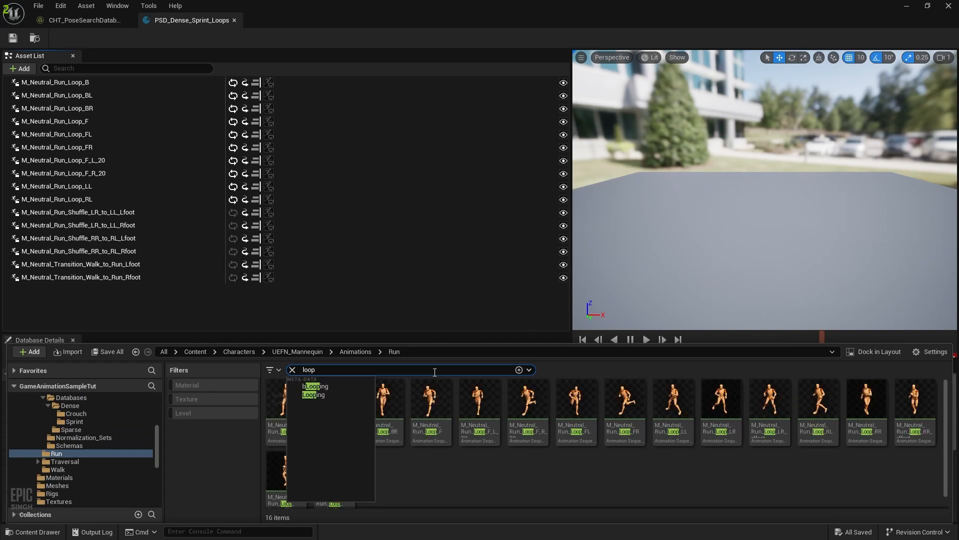
{"action": "left_click", "coordinate": [426, 472]}
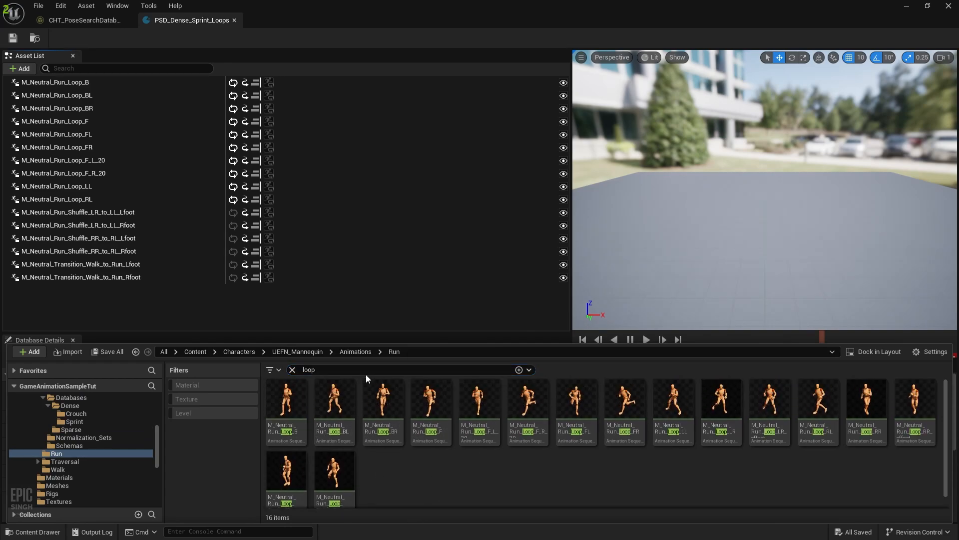
{"action": "left_click", "coordinate": [282, 408]}
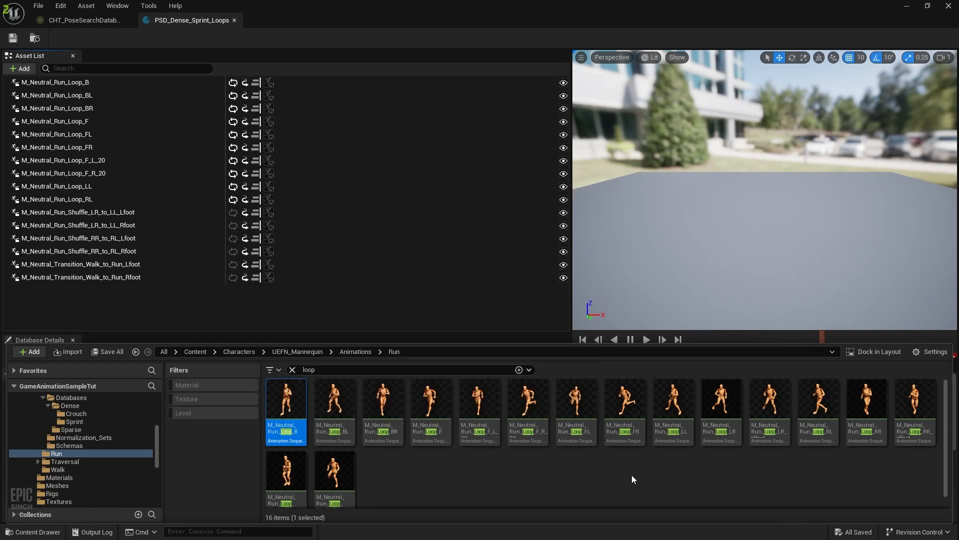
{"action": "key", "text": "ctrl+a"}
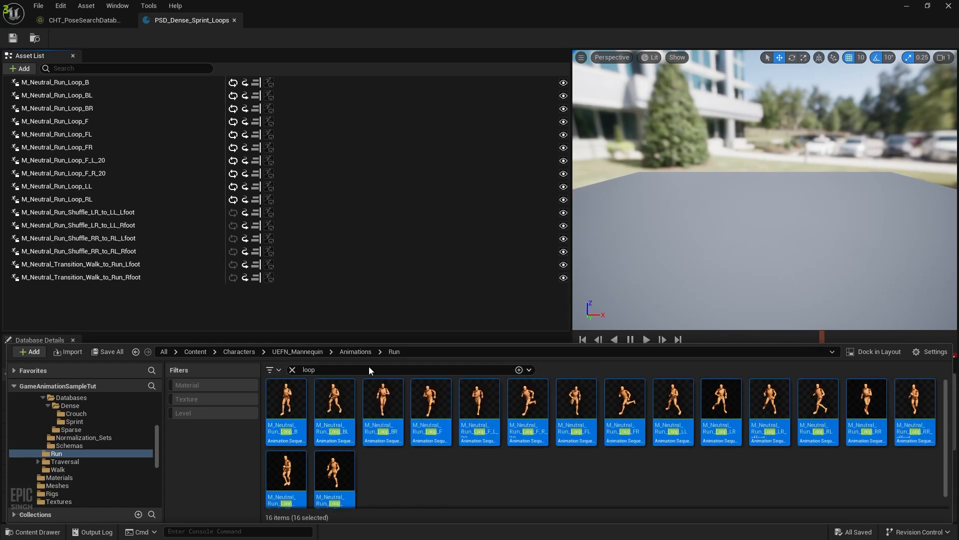
Paste the 16 loop animations into a new Animations/Sprint folder and save all
{"action": "left_click", "coordinate": [355, 352]}
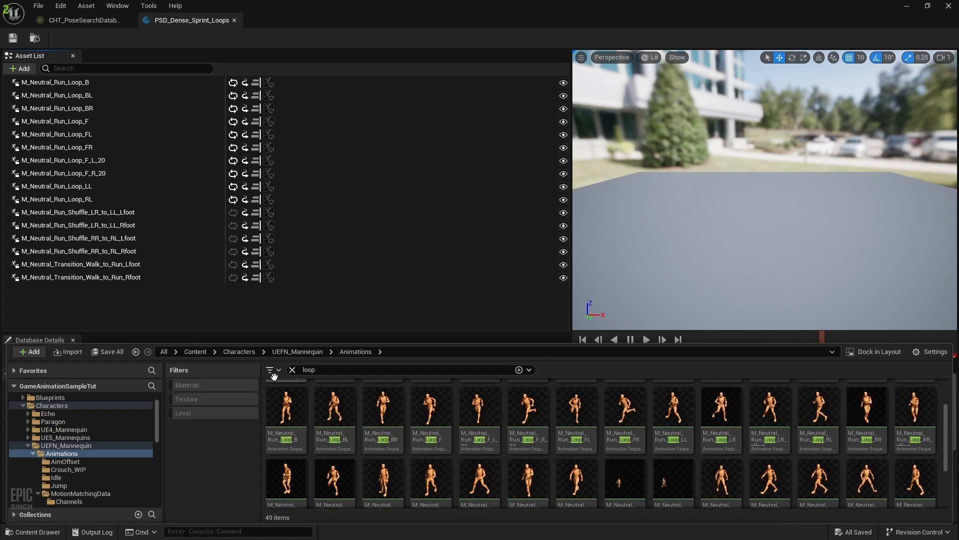
{"action": "left_click", "coordinate": [292, 369]}
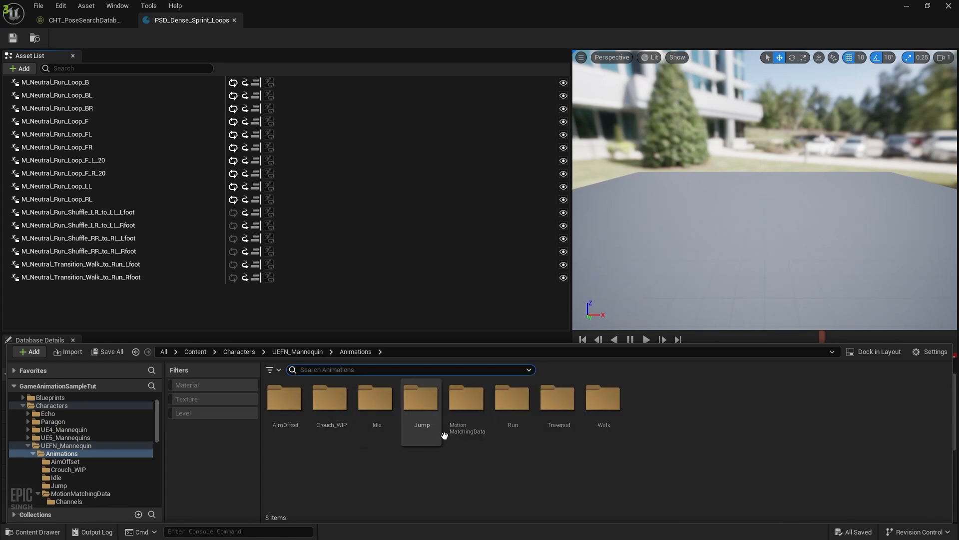
{"action": "right_click", "coordinate": [617, 460]}
{"action": "left_click", "coordinate": [657, 123]}
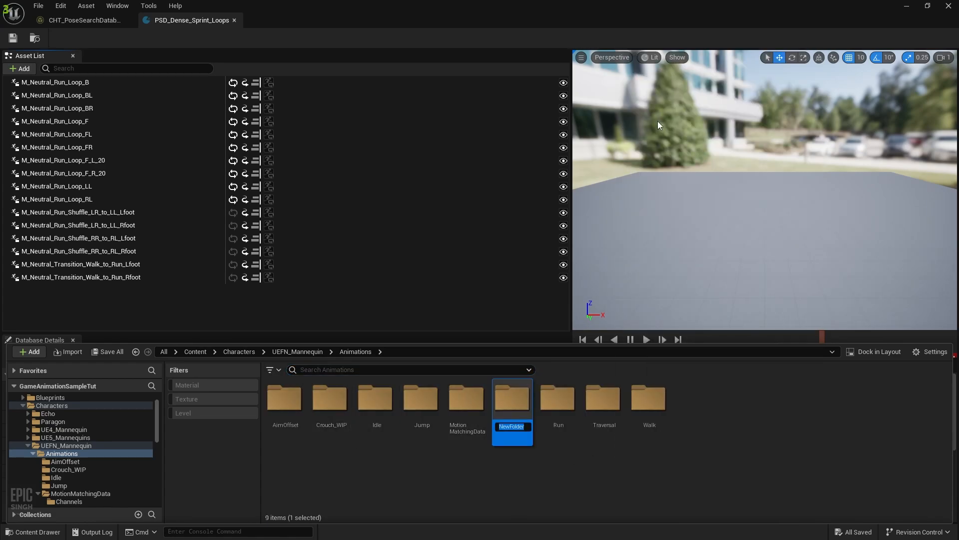
{"action": "type", "text": "Sprint"}
{"action": "key", "text": "Return"}
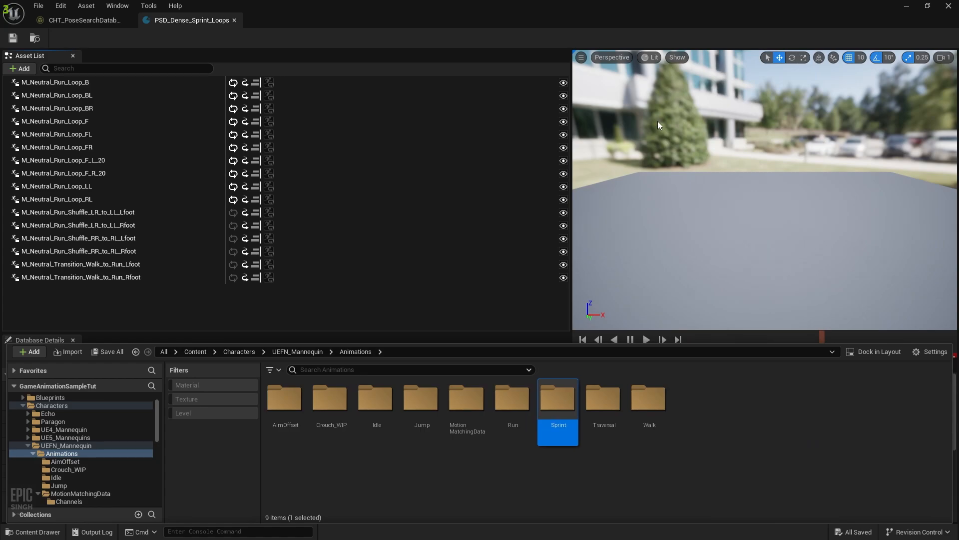
{"action": "key", "text": "Return"}
{"action": "key", "text": "ctrl+v"}
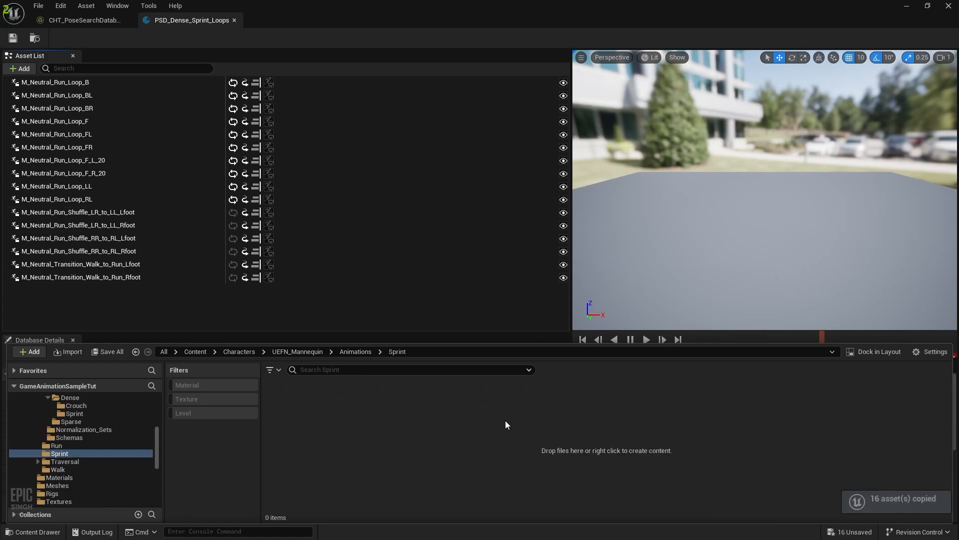
{"action": "key", "text": "ctrl+shift+s"}
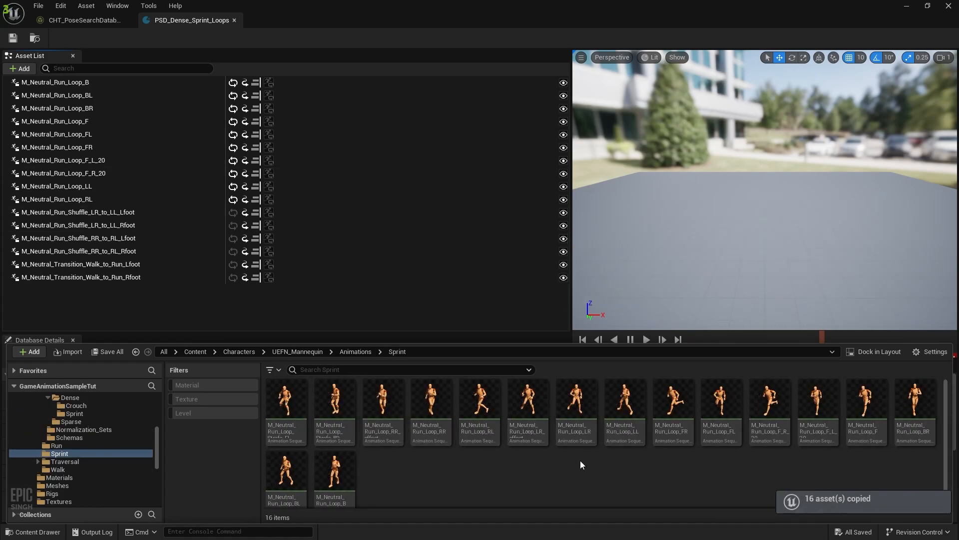
{"action": "left_click", "coordinate": [137, 313]}
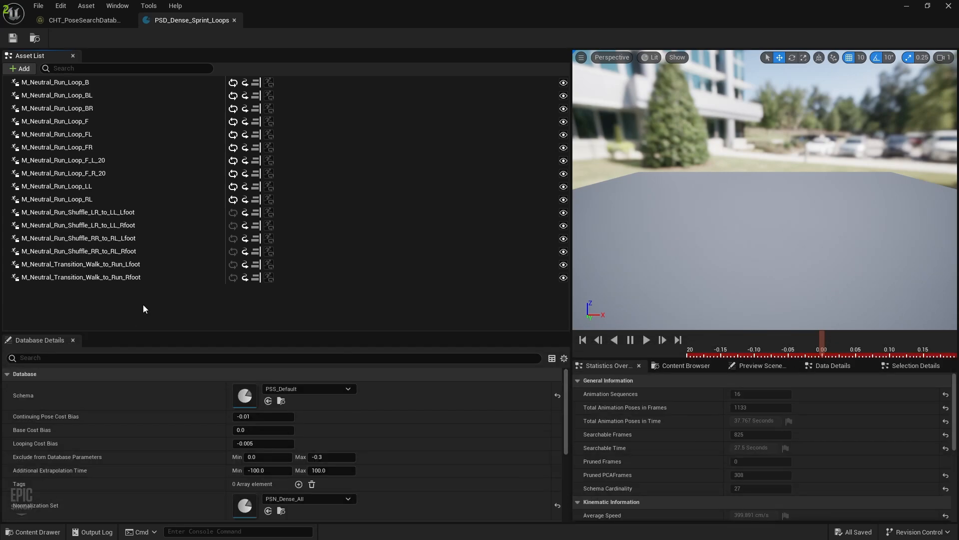
{"action": "key", "text": "ctrl+a"}
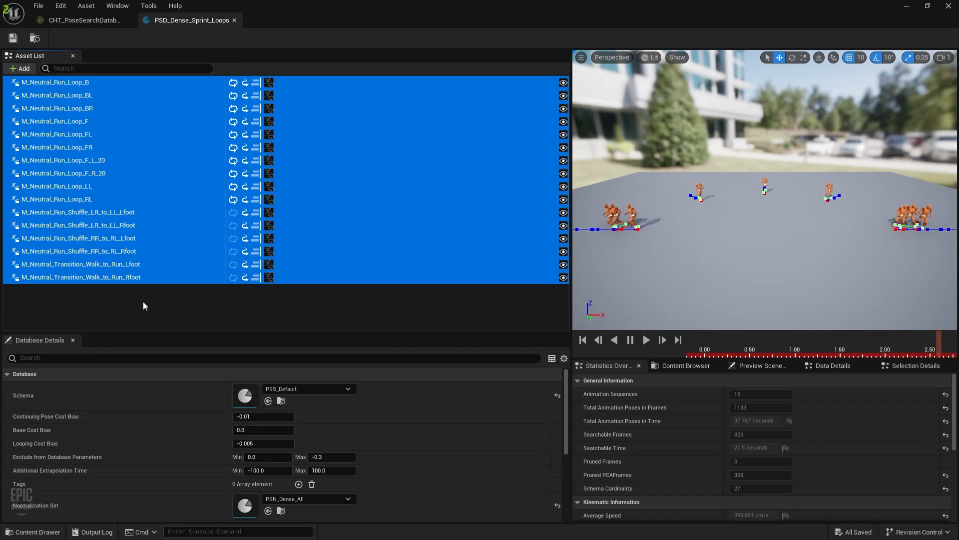
Delete the 16 run loops from PSD_Dense_Sprint_Loops, save, and bring up Asset Actions for the Sprint animations
{"action": "key", "text": "Delete"}
{"action": "key", "text": "ctrl+s"}
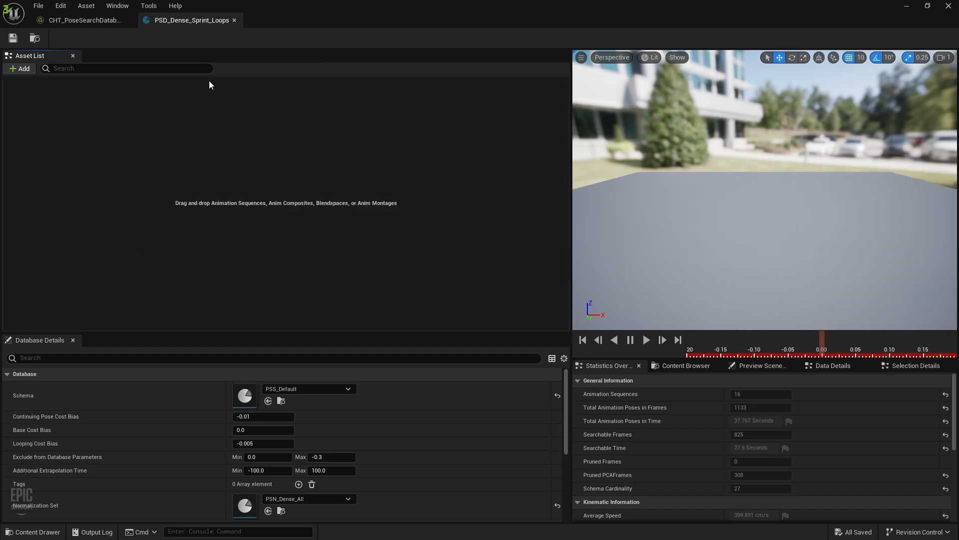
{"action": "left_click", "coordinate": [33, 531]}
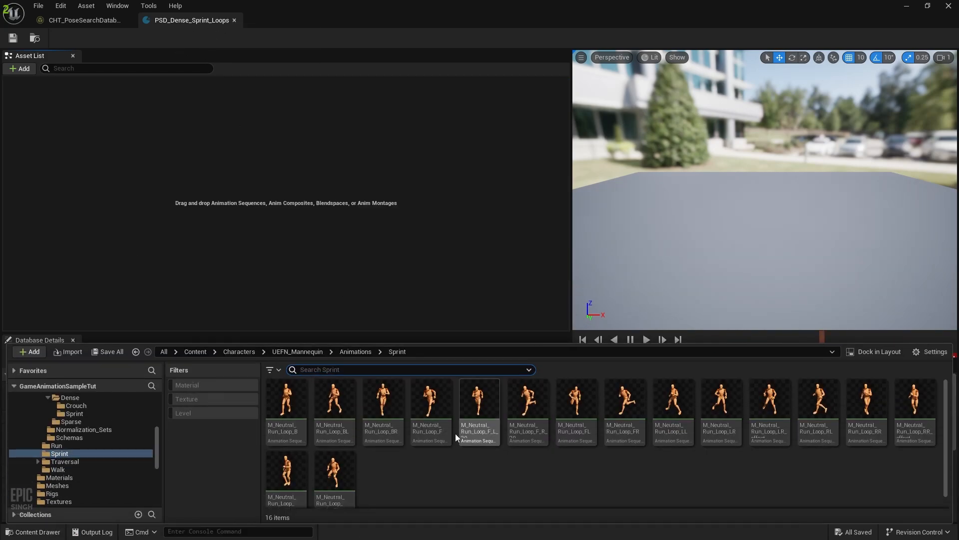
{"action": "key", "text": "ctrl+a"}
{"action": "right_click", "coordinate": [422, 422]}
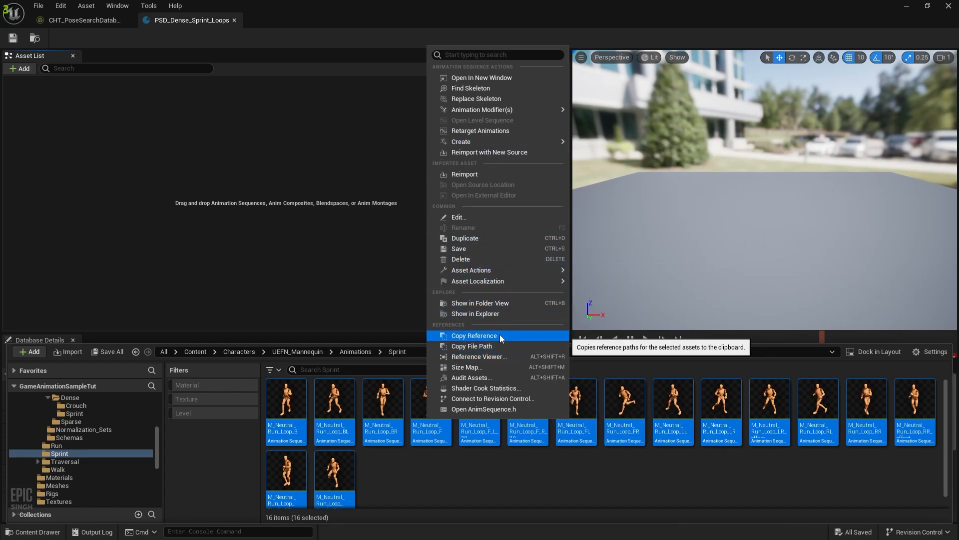
{"action": "mouse_move", "coordinate": [496, 270]}
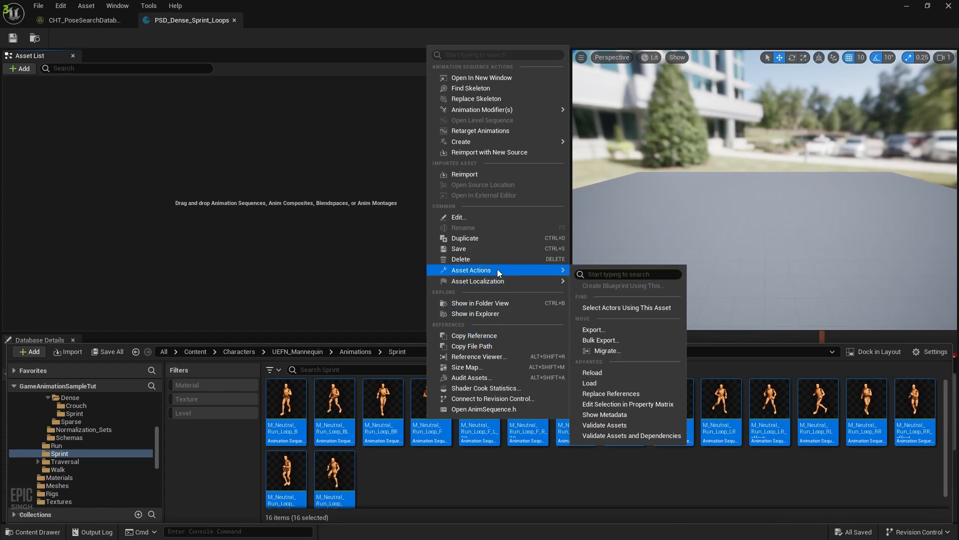
Set Rate Scale to 1.2 on all 16 Sprint animations in the Property Matrix and save
{"action": "left_click", "coordinate": [618, 405]}
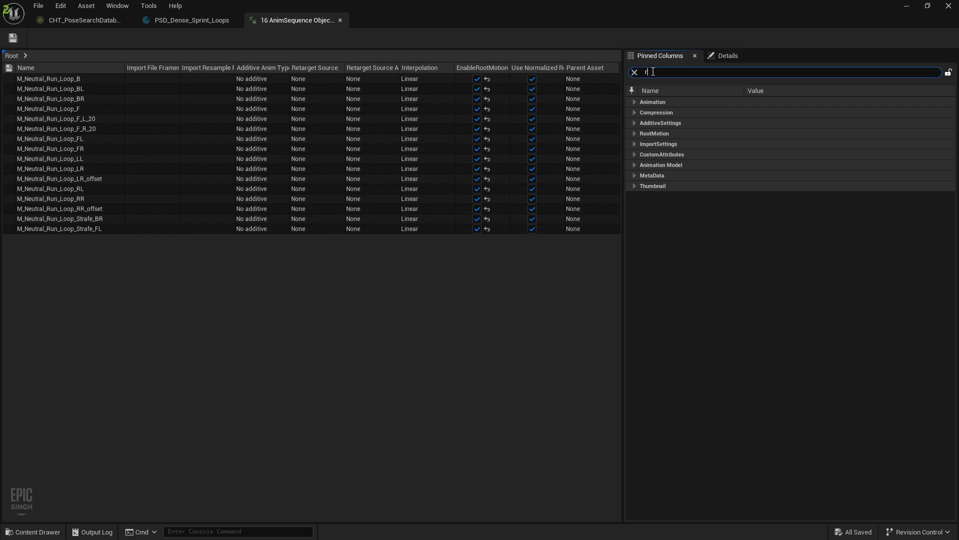
{"action": "type", "text": "ate"}
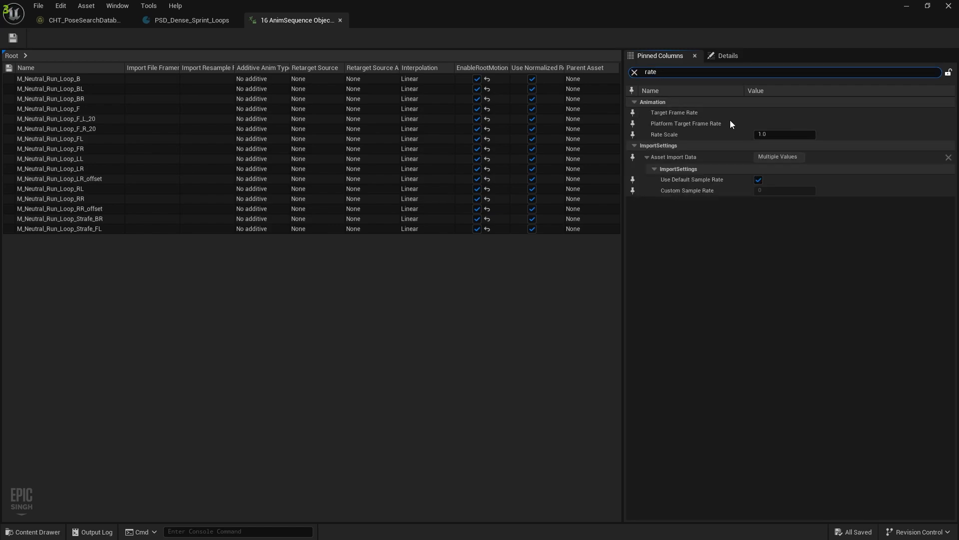
{"action": "left_click", "coordinate": [777, 134]}
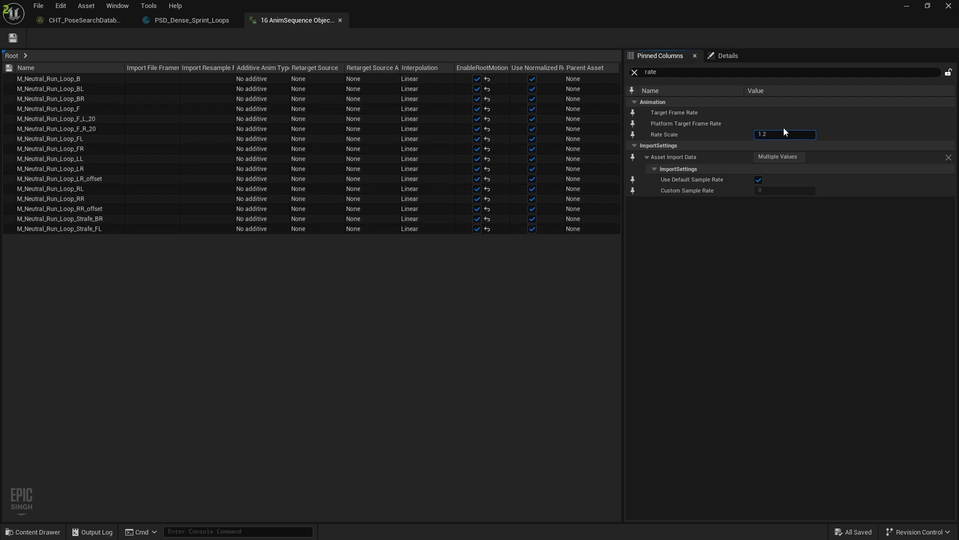
{"action": "type", "text": "1.2"}
{"action": "left_click", "coordinate": [13, 38]}
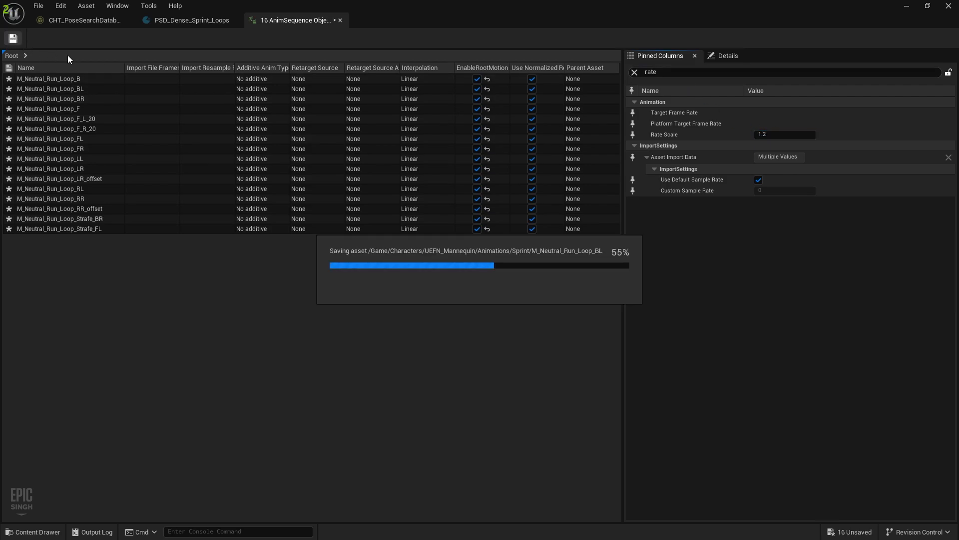
{"action": "left_click", "coordinate": [340, 20]}
{"action": "key", "text": "ctrl+space"}
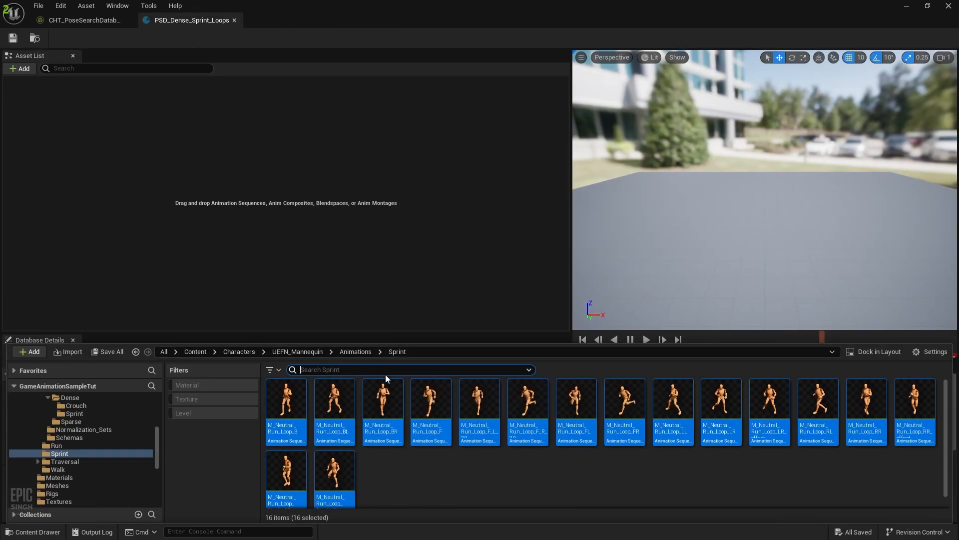
Add the 16 Sprint animations to PSD_Dense_Sprint_Loops, preview M_Neutral_Run_Loop_Strafe_FL, and save
{"action": "left_click_drag", "start_coordinate": [382, 410], "coordinate": [185, 147]}
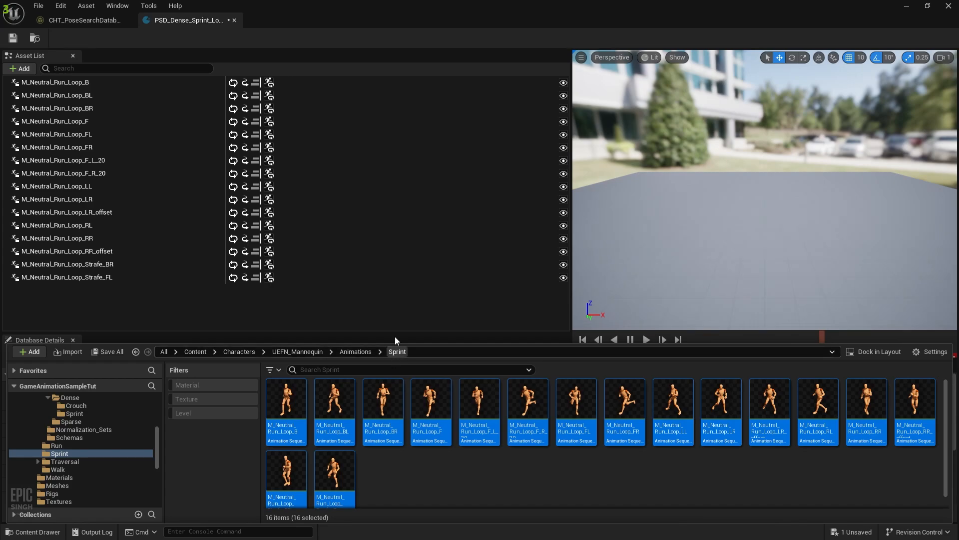
{"action": "left_click", "coordinate": [167, 314]}
{"action": "key", "text": "ctrl+a"}
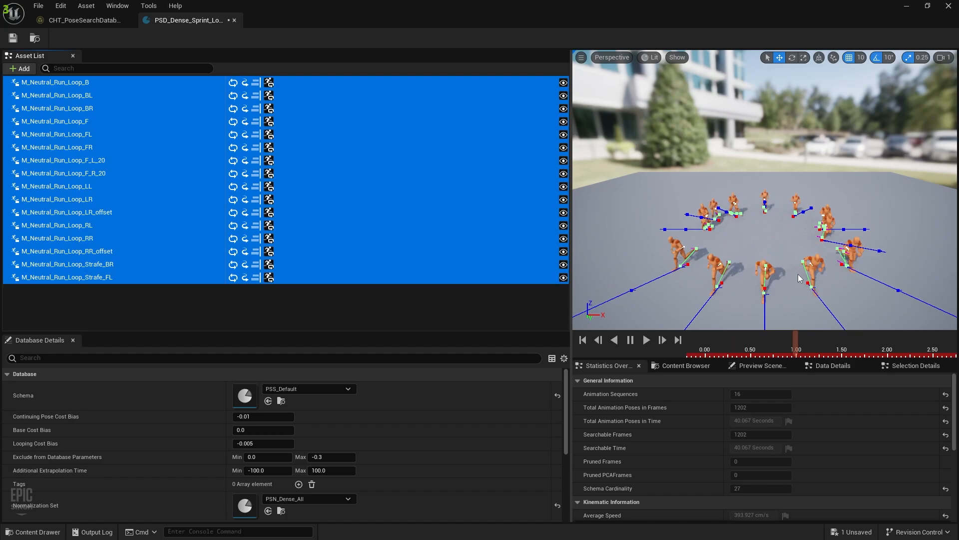
{"action": "right_click_drag", "start_coordinate": [786, 235], "coordinate": [849, 225]}
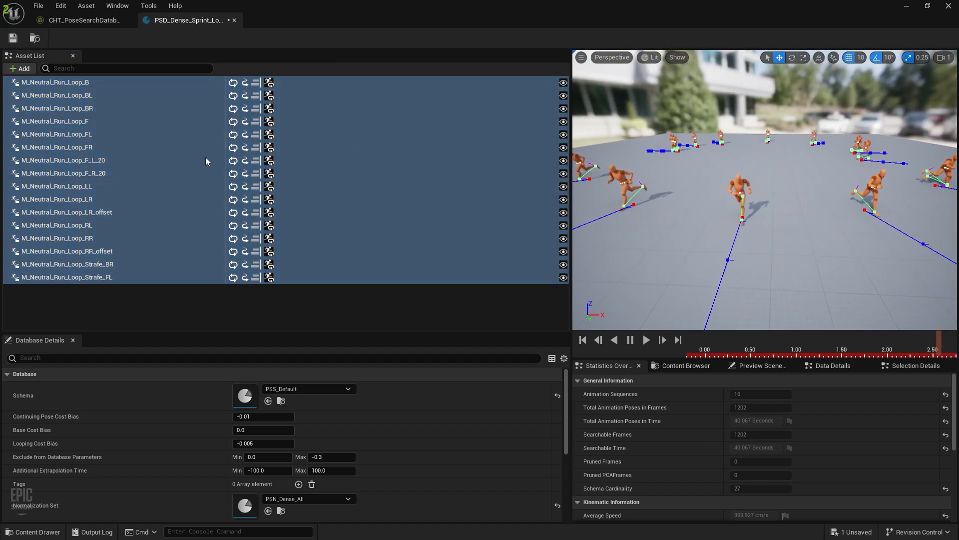
{"action": "double_click", "coordinate": [108, 279]}
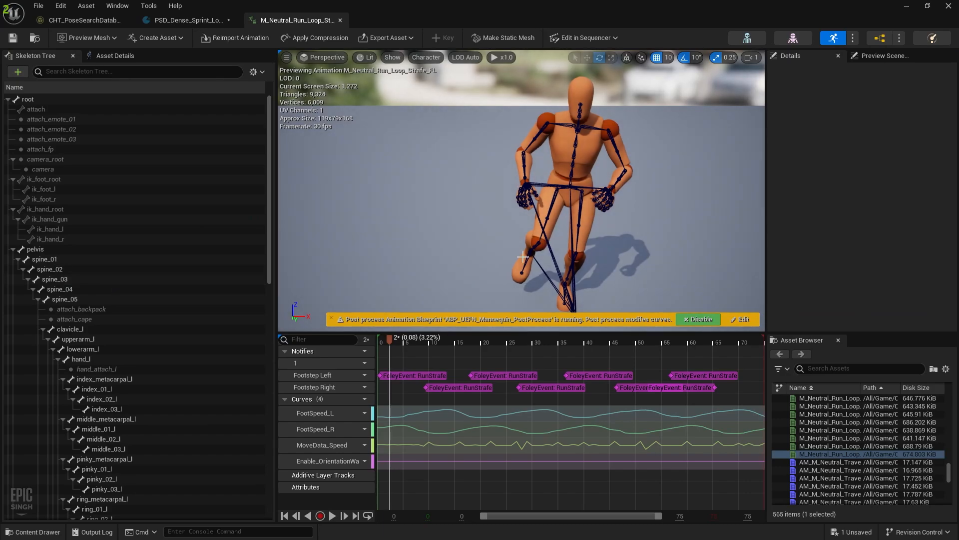
{"action": "left_click", "coordinate": [331, 516]}
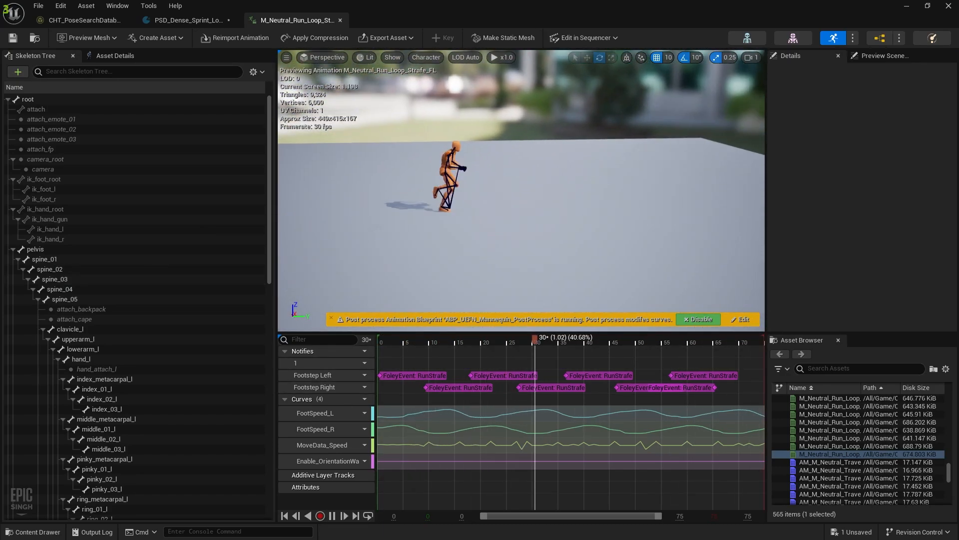
{"action": "left_click", "coordinate": [340, 20]}
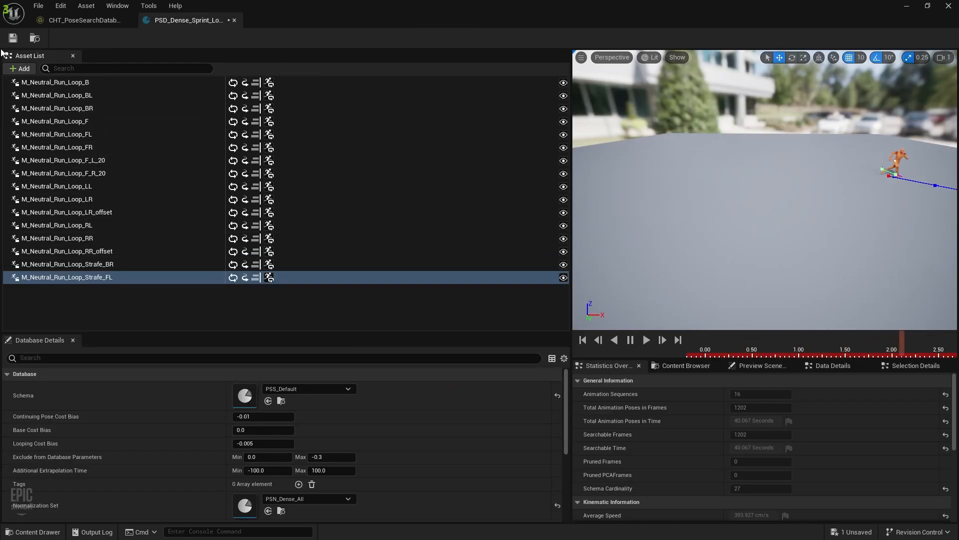
{"action": "left_click", "coordinate": [12, 39]}
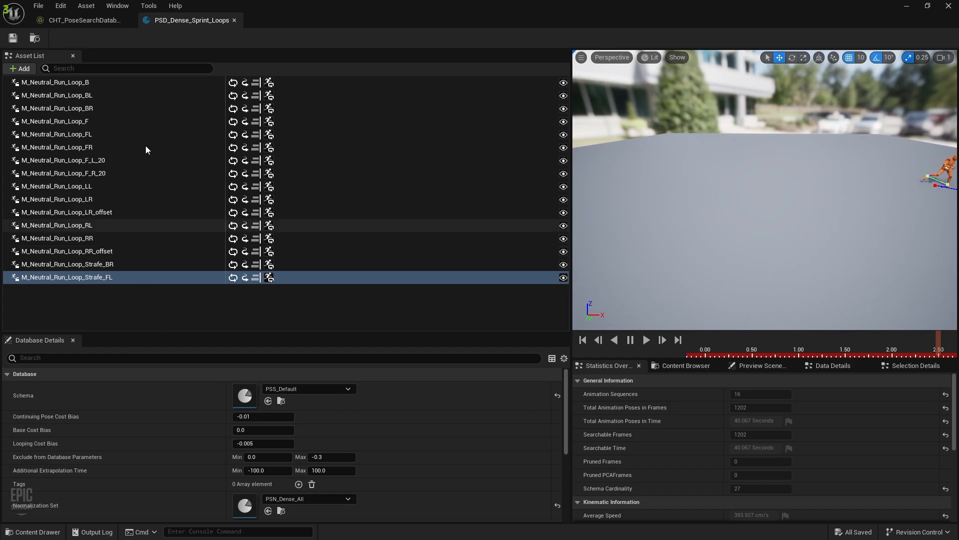
Add a new nested chooser row named Stand Sprints to the parent dense chooser table
{"action": "left_click", "coordinate": [234, 20]}
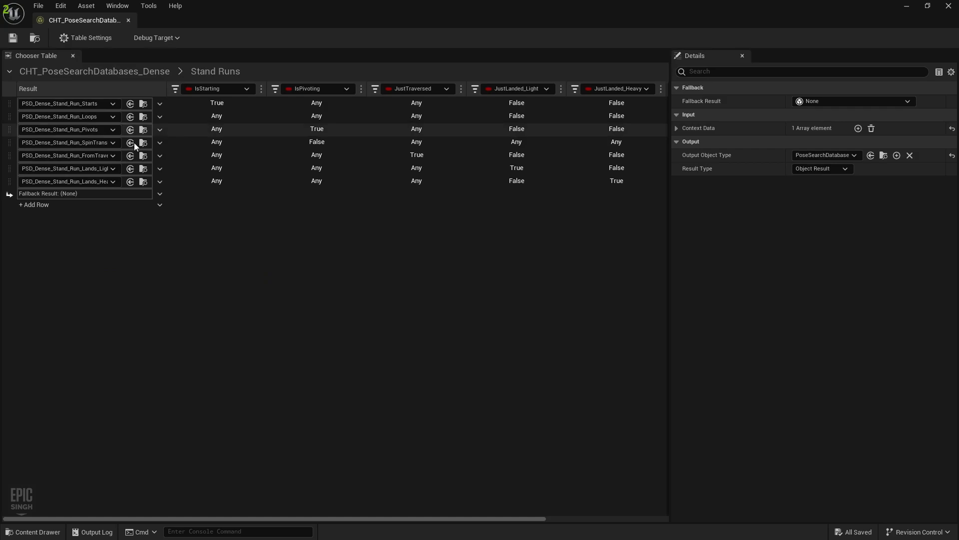
{"action": "left_click", "coordinate": [90, 74]}
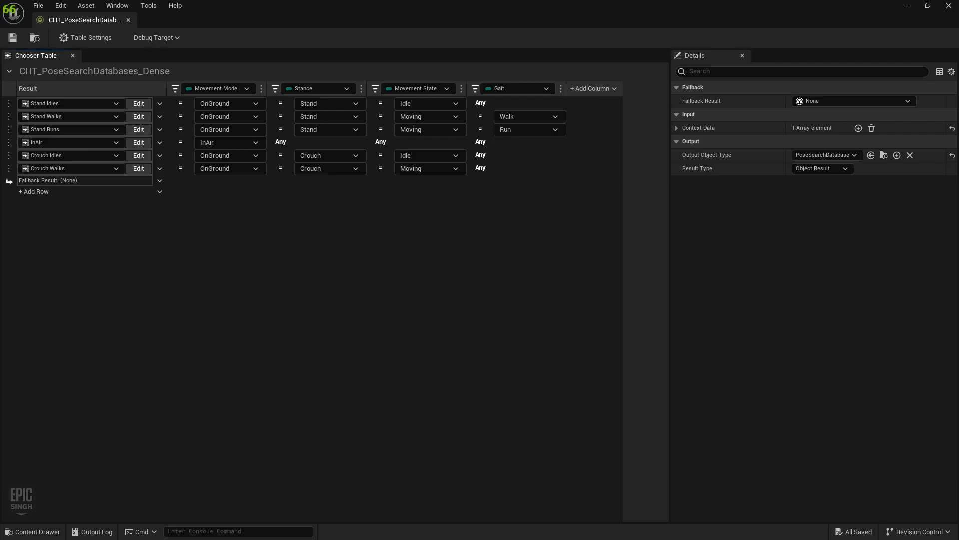
{"action": "left_click", "coordinate": [37, 190]}
{"action": "left_click", "coordinate": [69, 259]}
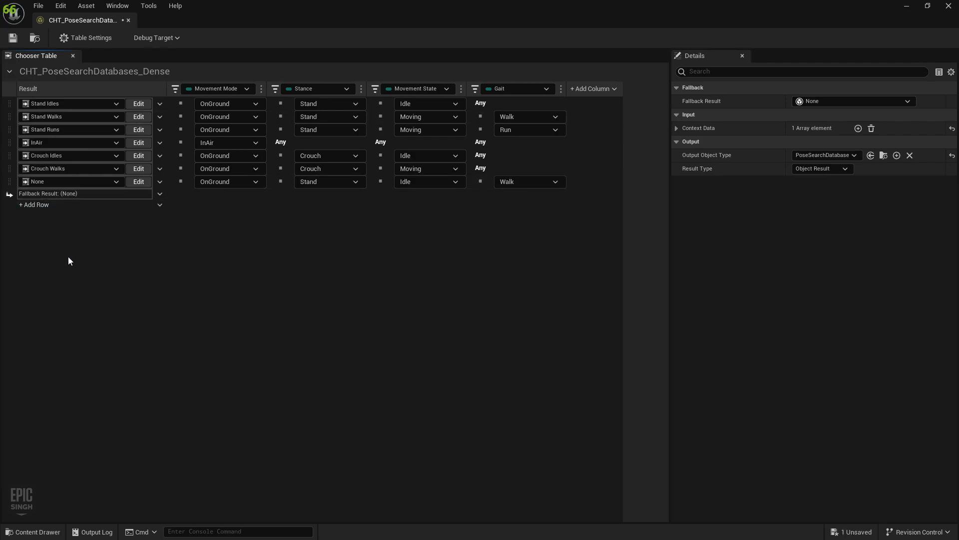
{"action": "left_click", "coordinate": [88, 182]}
{"action": "mouse_move", "coordinate": [85, 236]}
{"action": "left_click", "coordinate": [90, 218]}
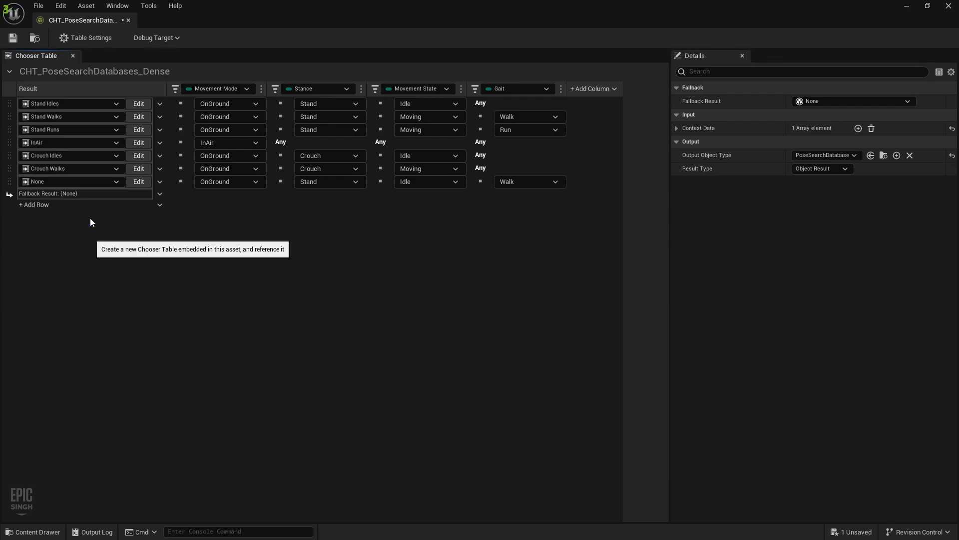
{"action": "type", "text": "S"}
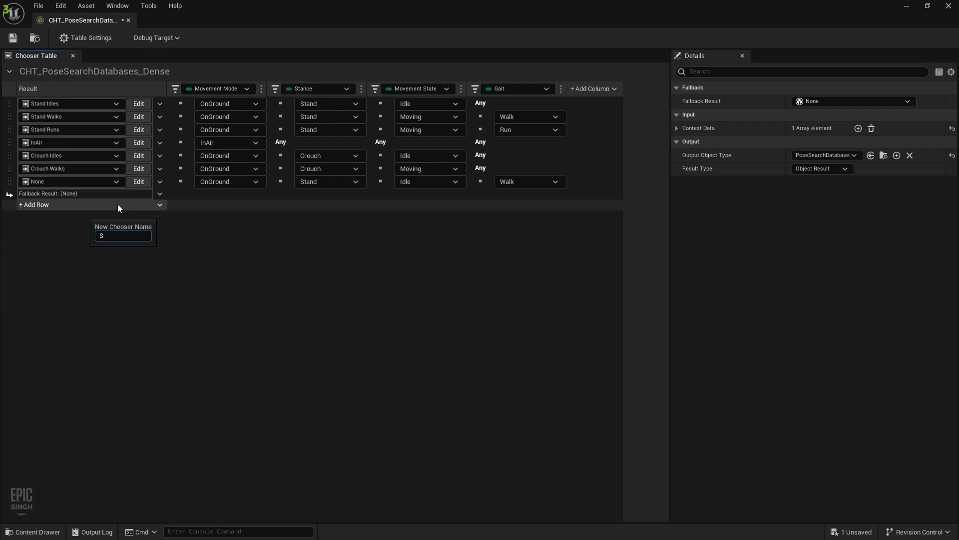
{"action": "type", "text": "tand Sprints"}
{"action": "key", "text": "Return"}
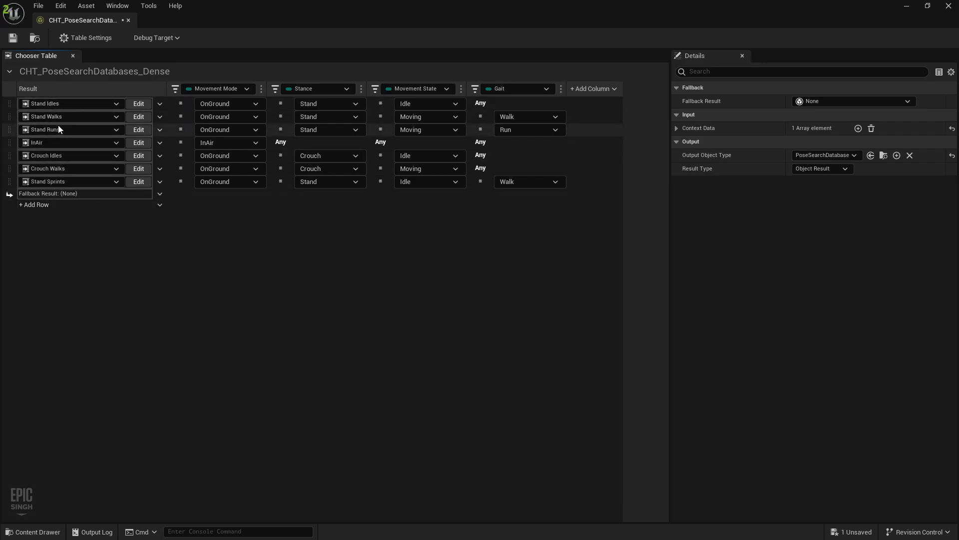
Move Stand Sprints above InAir, set it to Moving and Sprint gait, and save
{"action": "left_click", "coordinate": [18, 183]}
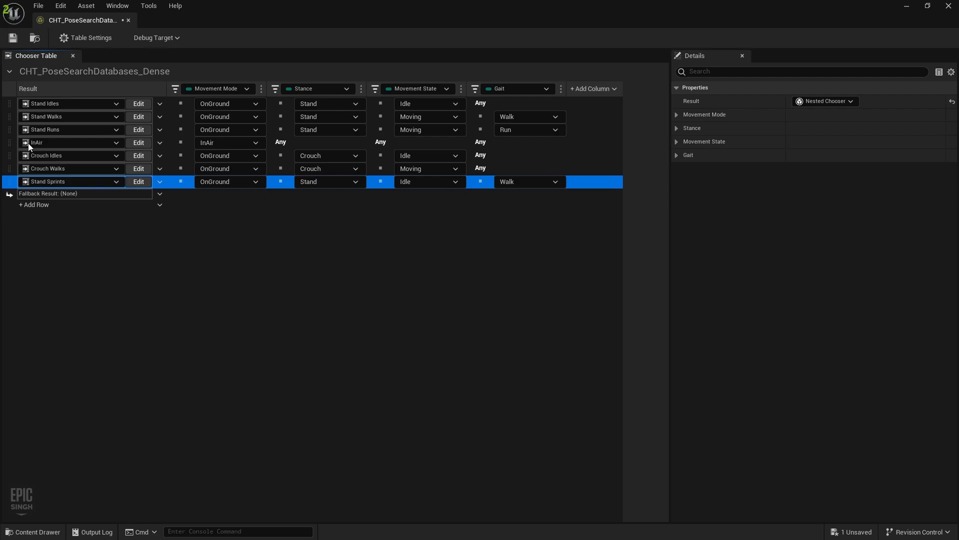
{"action": "left_click_drag", "start_coordinate": [15, 183], "coordinate": [17, 134]}
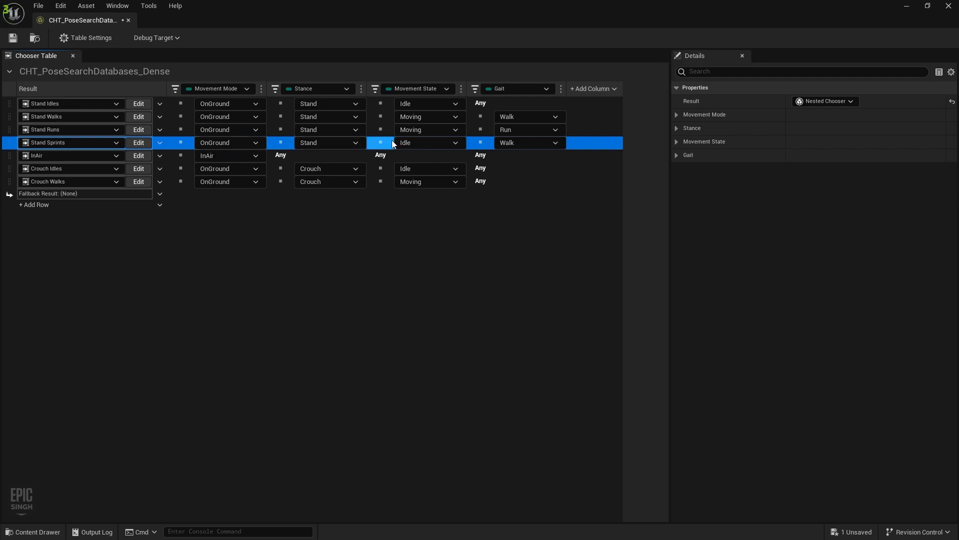
{"action": "left_click", "coordinate": [425, 142]}
{"action": "left_click", "coordinate": [425, 169]}
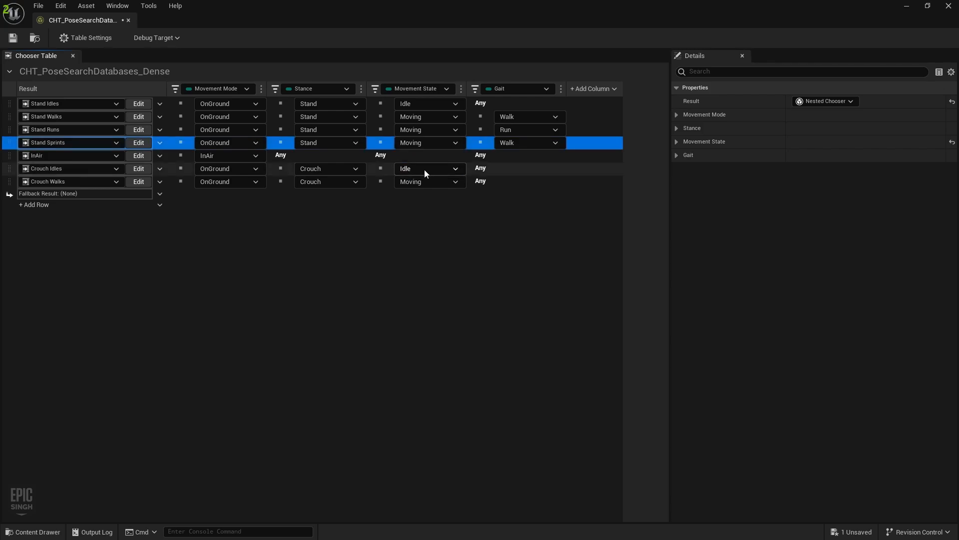
{"action": "left_click", "coordinate": [519, 142]}
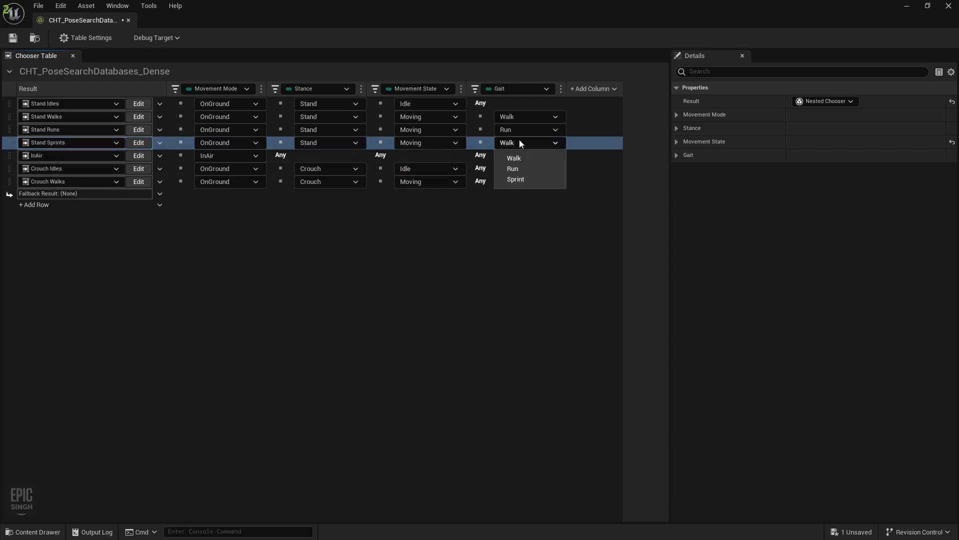
{"action": "left_click", "coordinate": [524, 179]}
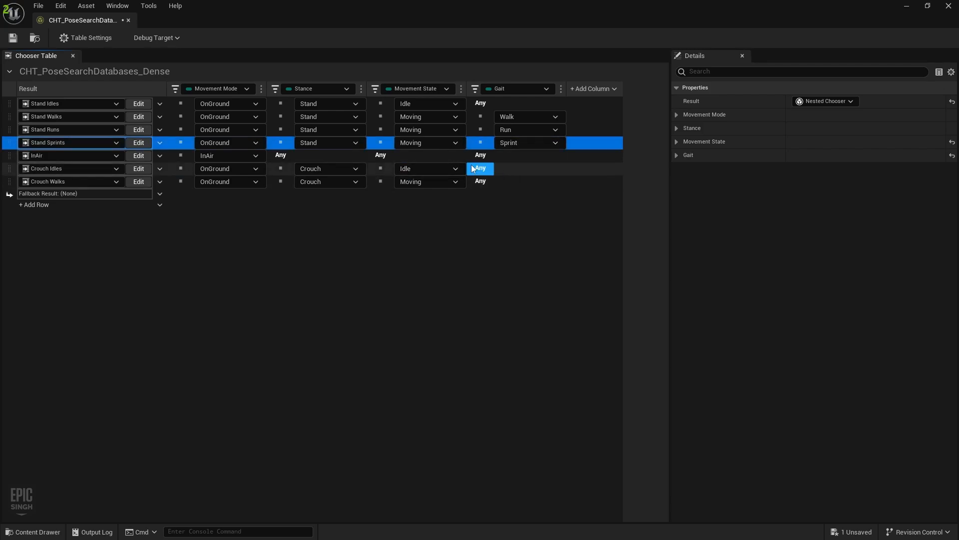
{"action": "key", "text": "ctrl+s"}
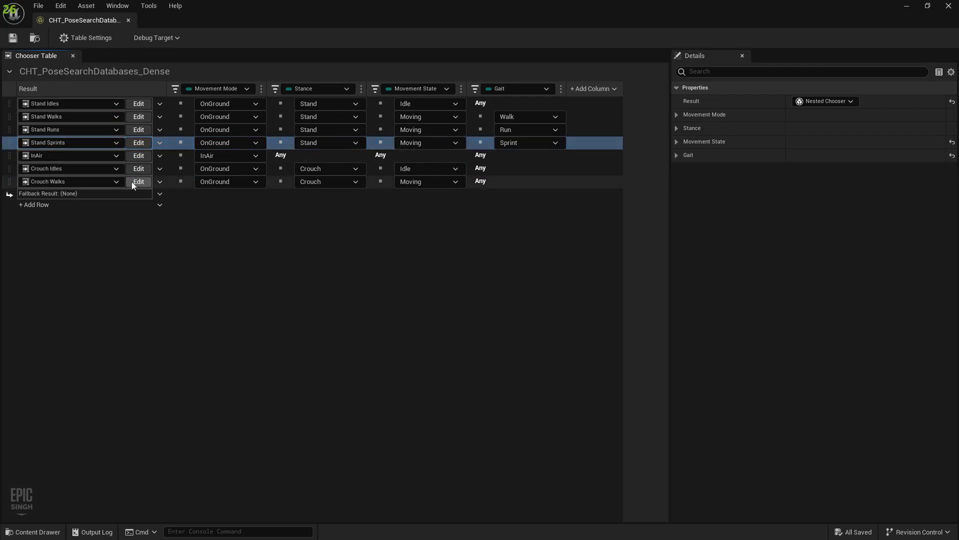
In the Stand Sprints chooser, add an asset row returning PSD_Dense_Sprint_Loops
{"action": "left_click", "coordinate": [141, 144]}
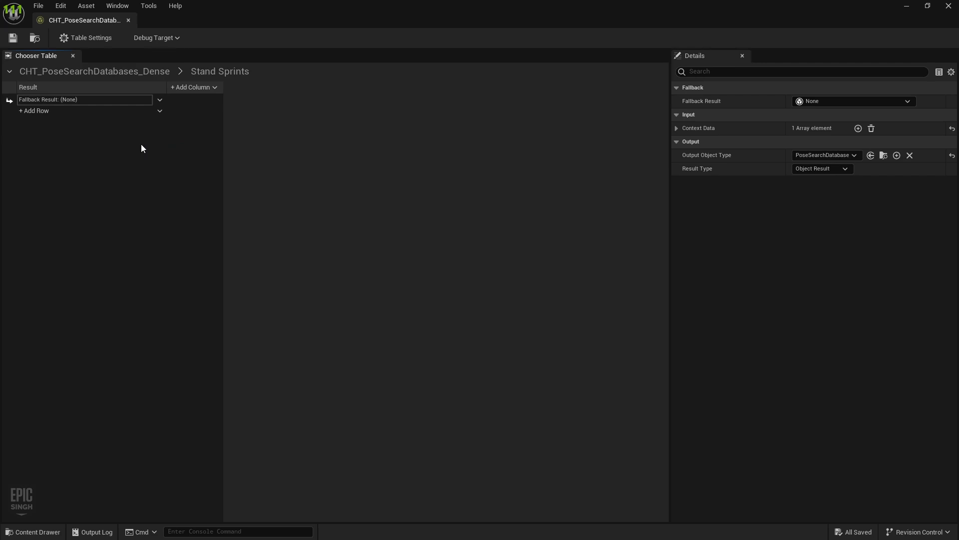
{"action": "left_click", "coordinate": [51, 113]}
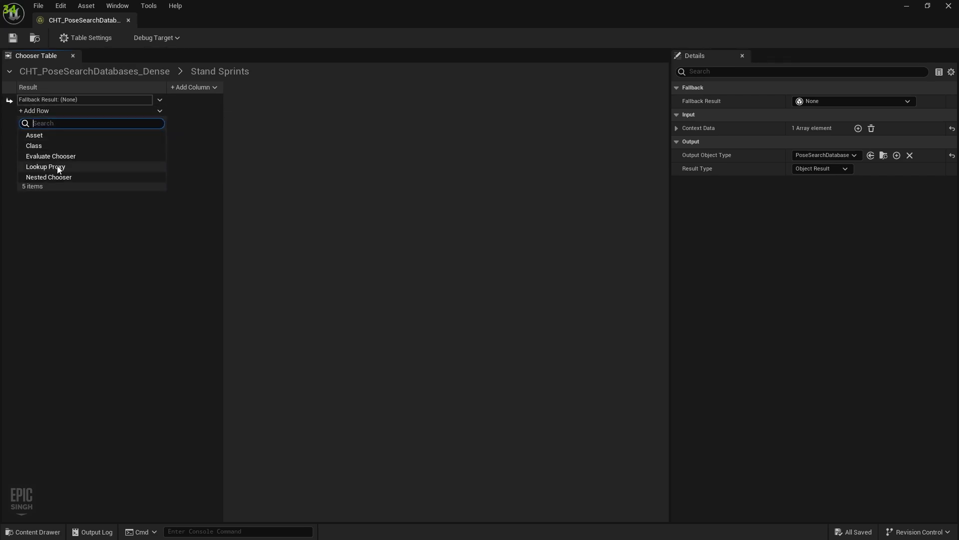
{"action": "left_click", "coordinate": [49, 136]}
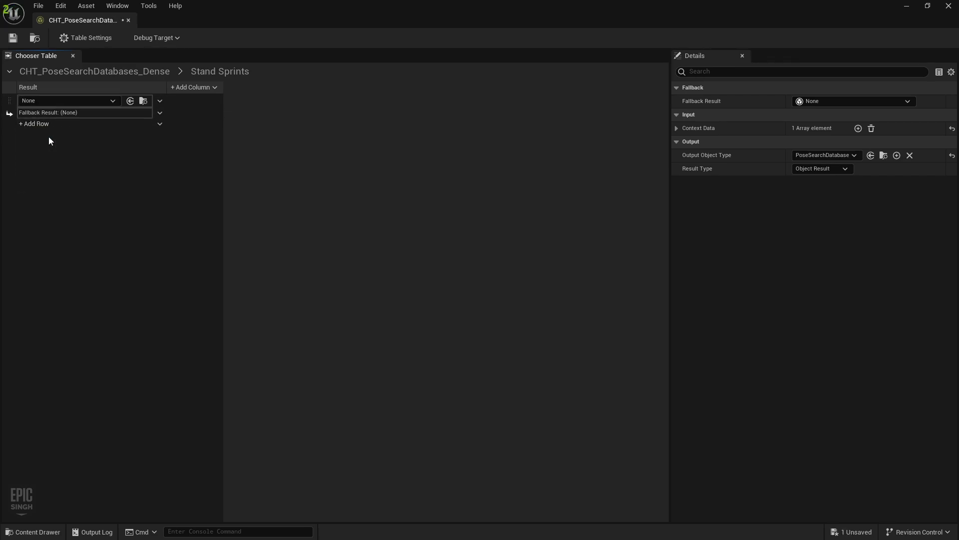
{"action": "left_click", "coordinate": [76, 100]}
{"action": "type", "text": "sprin"}
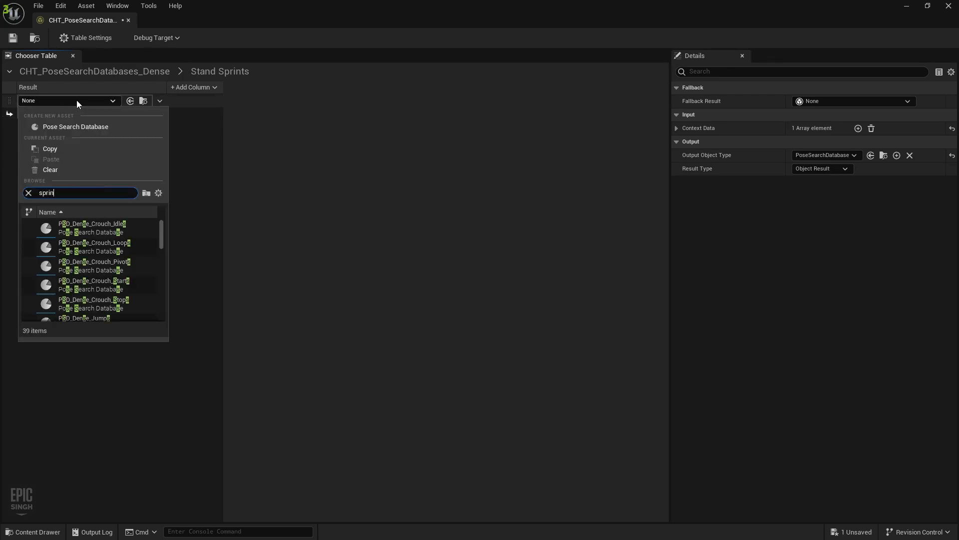
{"action": "left_click", "coordinate": [91, 229]}
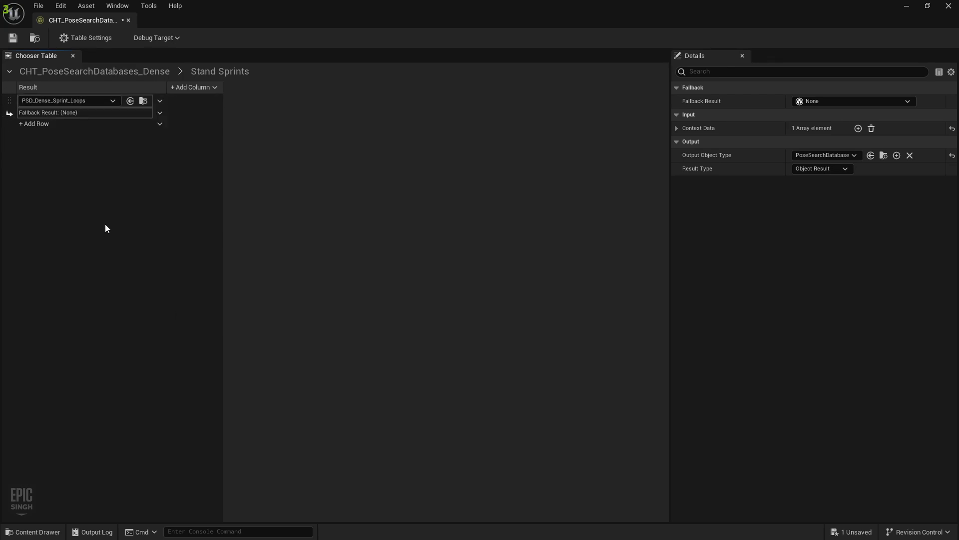
Add Bool condition columns bound to IsMoving and IsPivoting, and save the table
{"action": "left_click", "coordinate": [191, 88]}
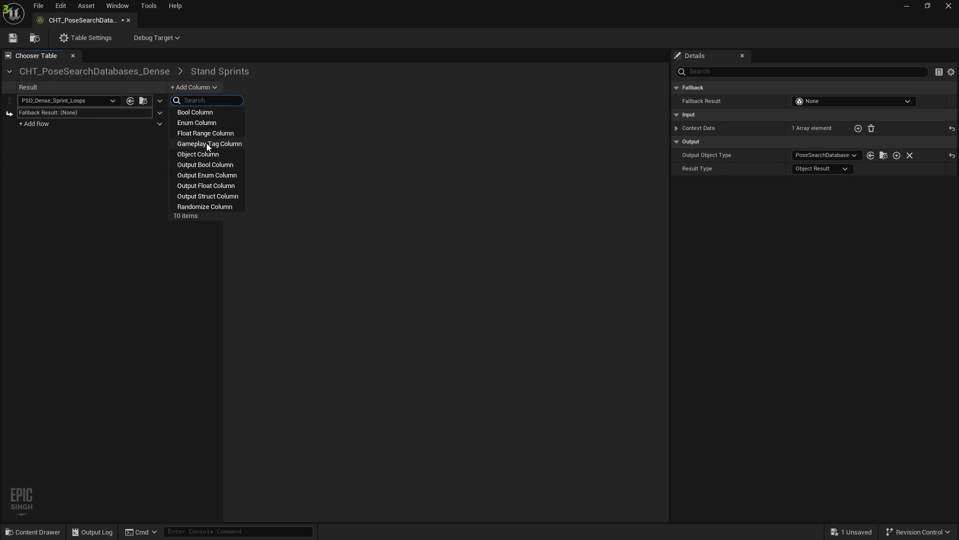
{"action": "left_click", "coordinate": [212, 116]}
{"action": "left_click", "coordinate": [223, 90]}
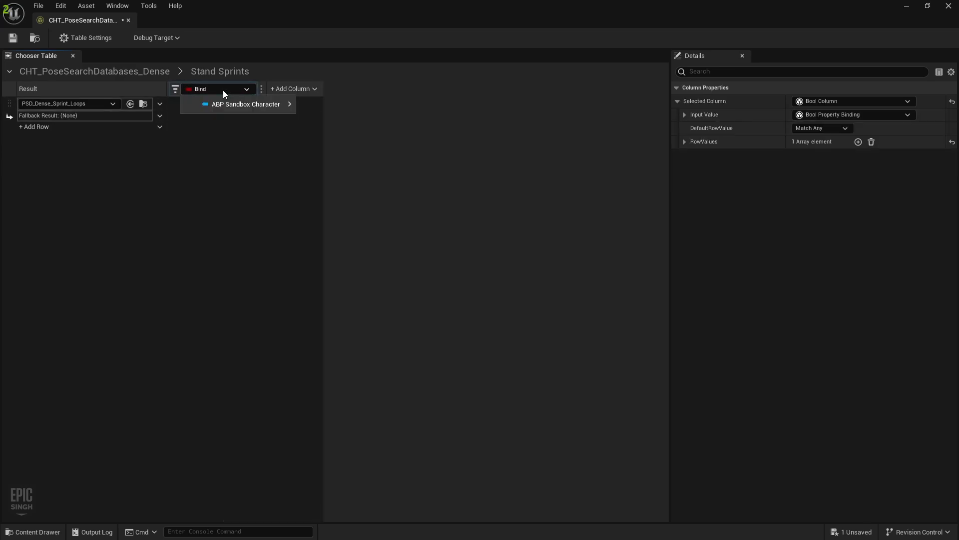
{"action": "mouse_move", "coordinate": [220, 103]}
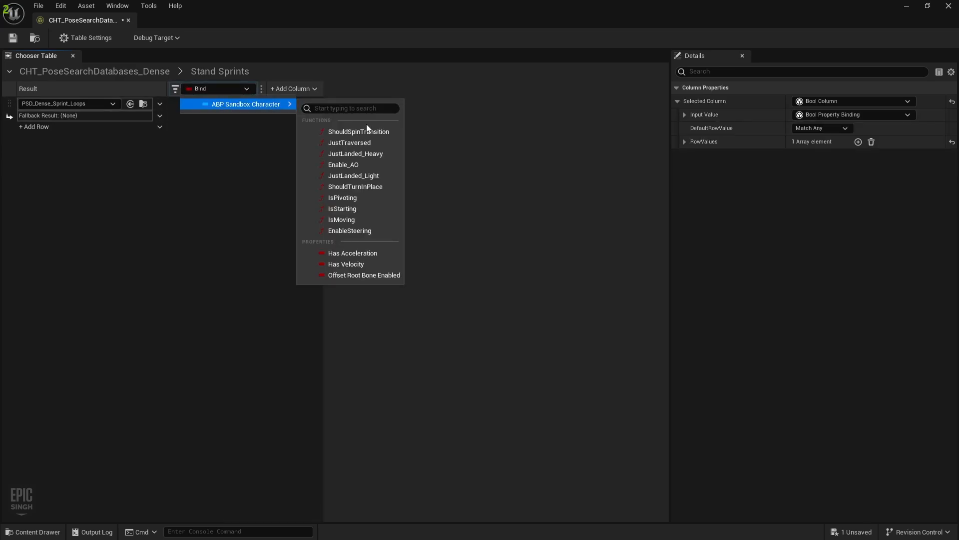
{"action": "left_click", "coordinate": [367, 220]}
{"action": "left_click", "coordinate": [293, 90]}
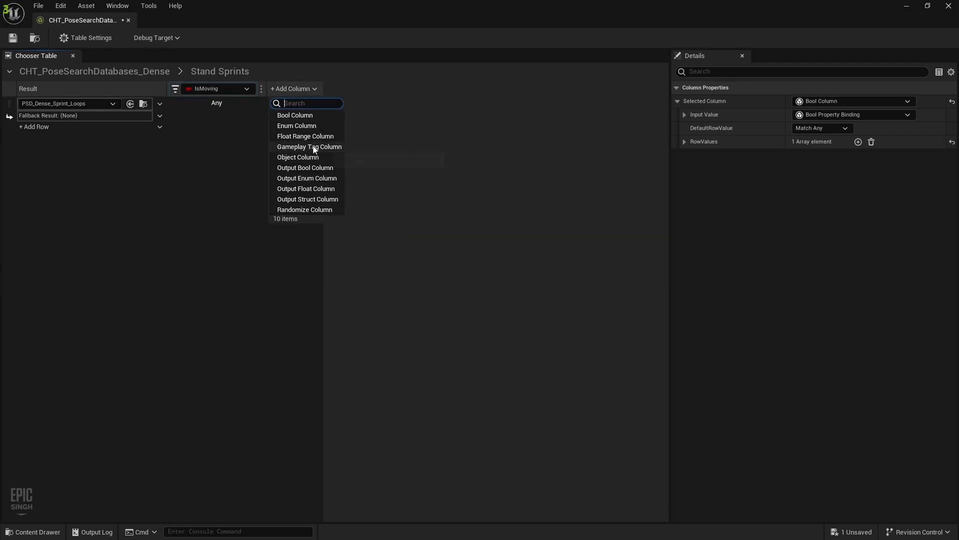
{"action": "left_click", "coordinate": [313, 116]}
{"action": "left_click", "coordinate": [310, 91]}
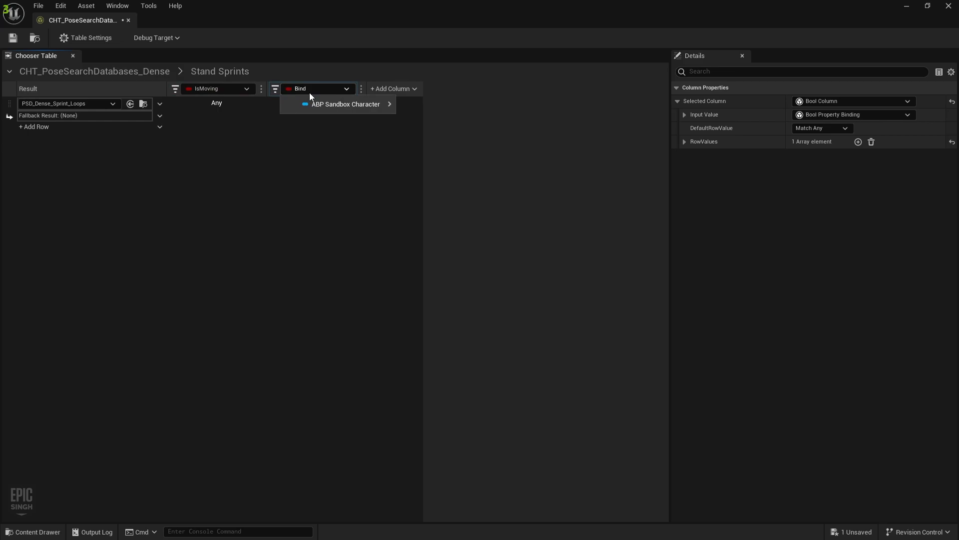
{"action": "mouse_move", "coordinate": [316, 105]}
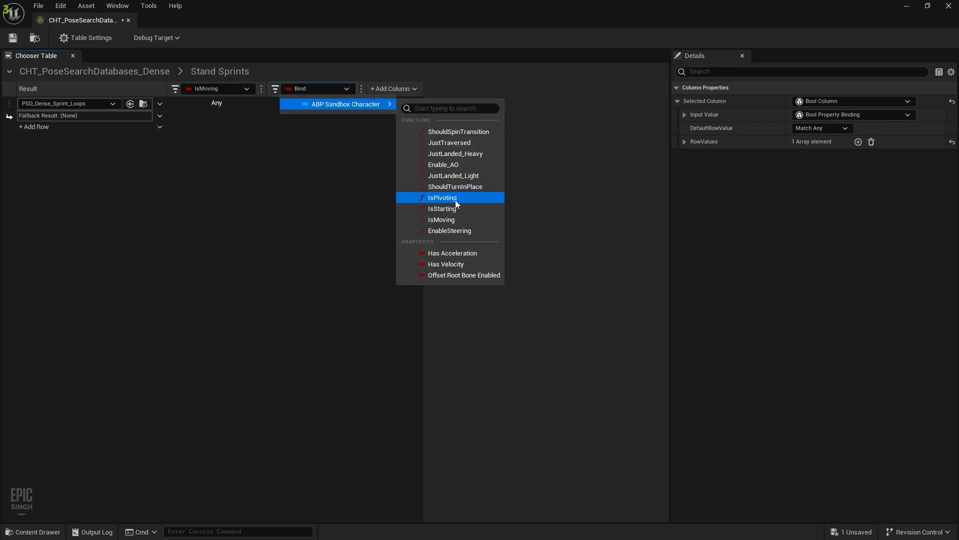
{"action": "left_click", "coordinate": [442, 198]}
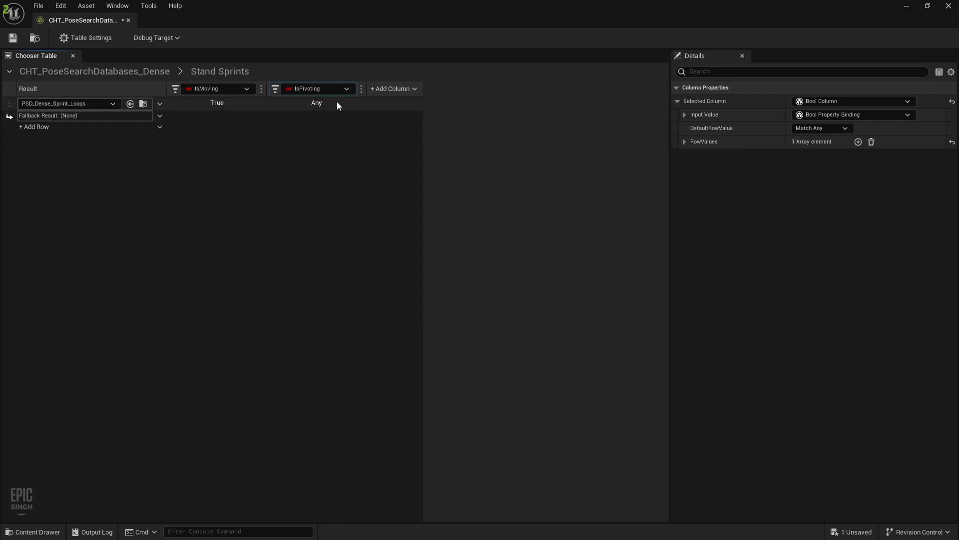
{"action": "left_click", "coordinate": [14, 39]}
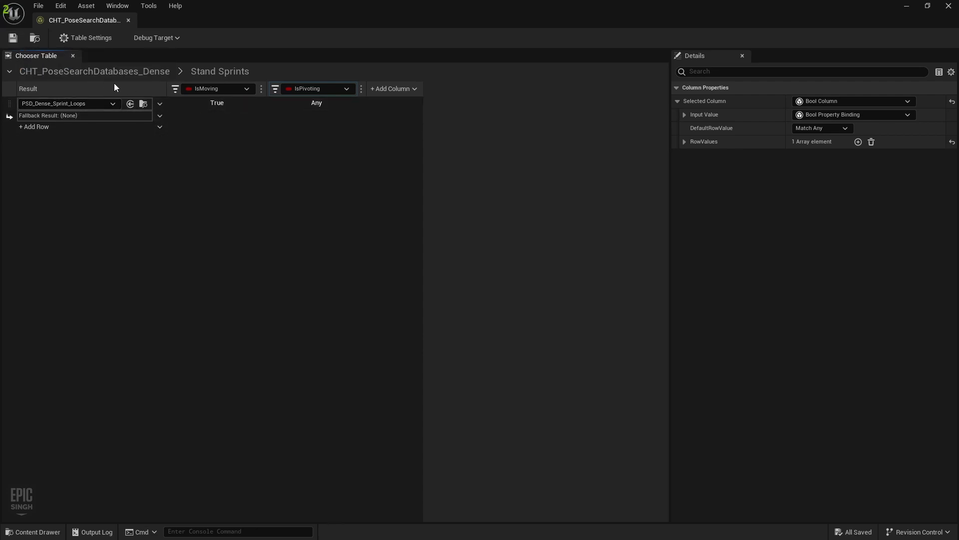
Add a third Bool condition column bound to IsStarting
{"action": "left_click", "coordinate": [388, 88]}
{"action": "left_click", "coordinate": [395, 116]}
{"action": "left_click", "coordinate": [428, 88]}
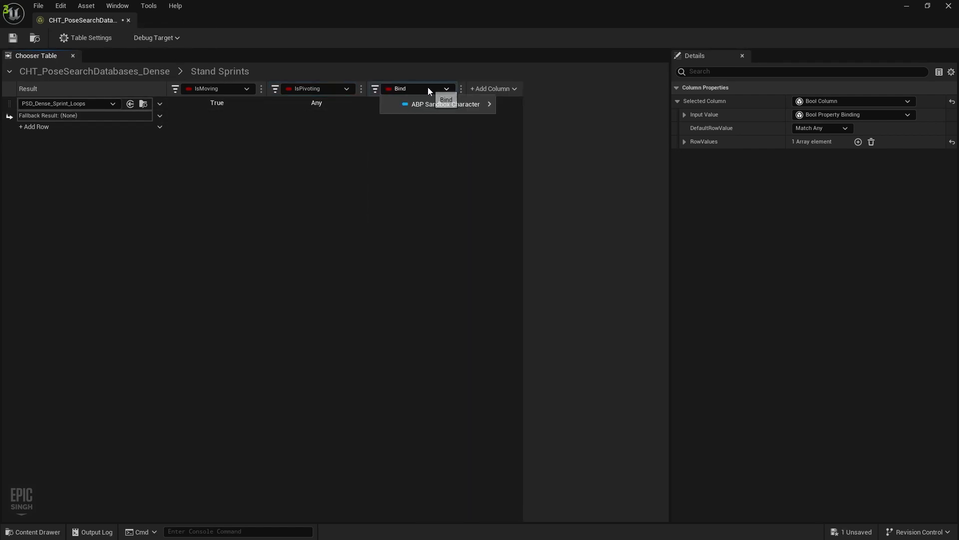
{"action": "mouse_move", "coordinate": [433, 104]}
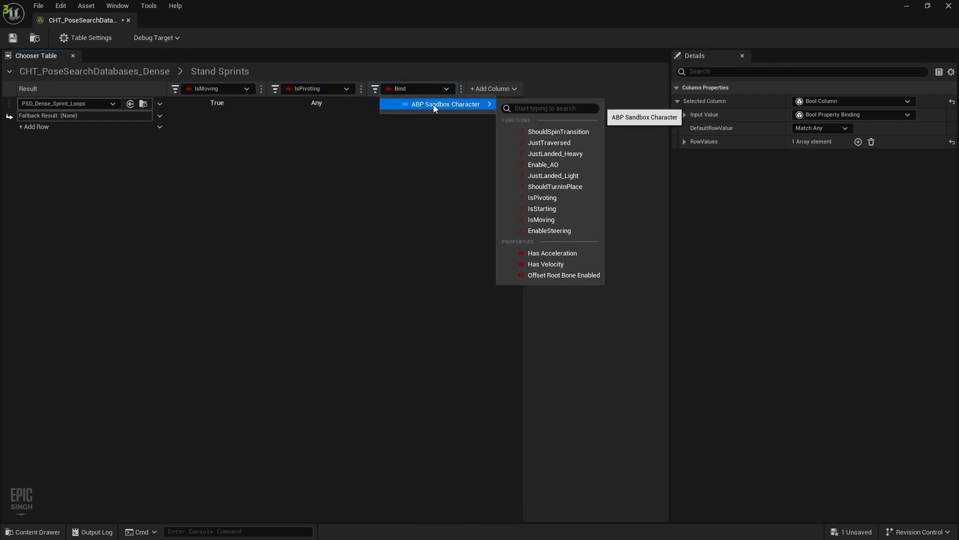
{"action": "left_click", "coordinate": [567, 208]}
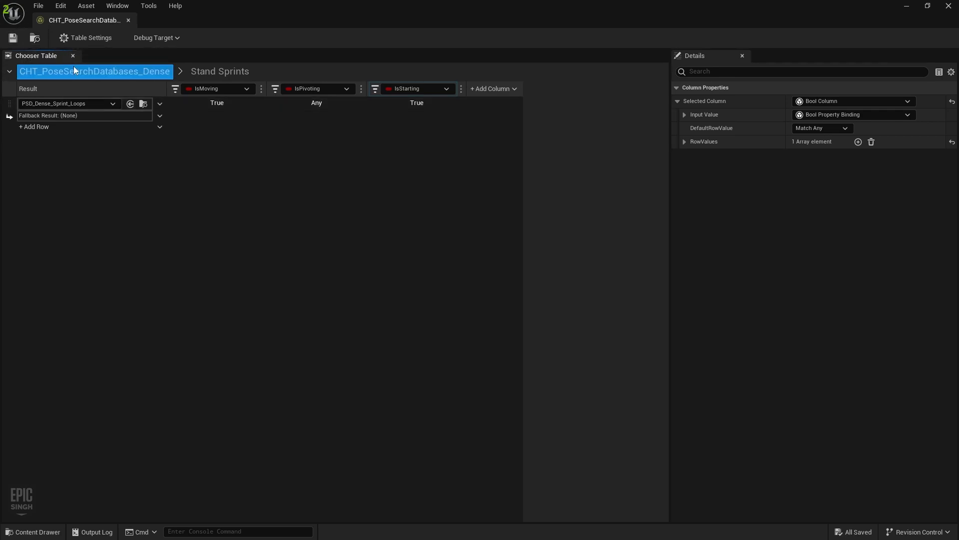
Close the chooser editor, test-play the level running forward with W, then stop with Esc
{"action": "left_click", "coordinate": [129, 20]}
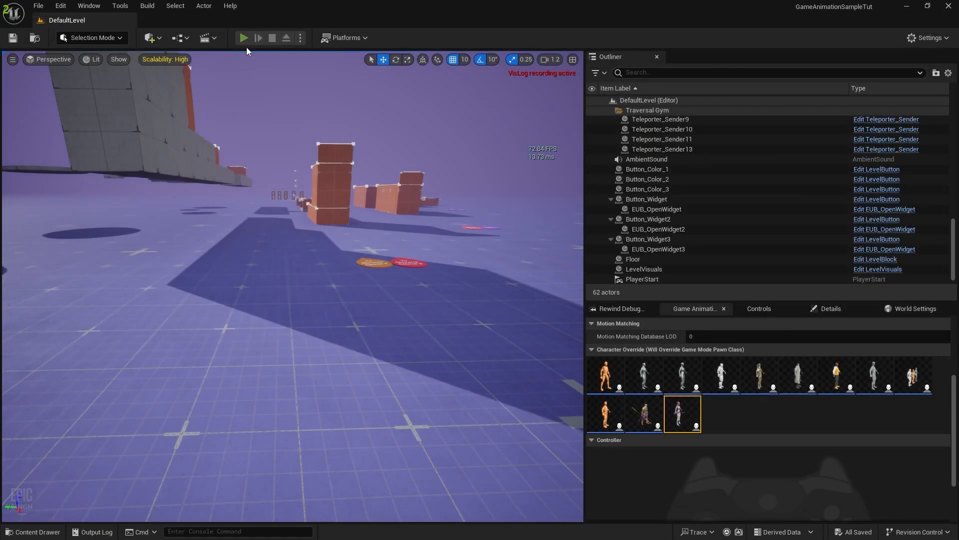
{"action": "left_click", "coordinate": [244, 38]}
{"action": "key", "text": "w"}
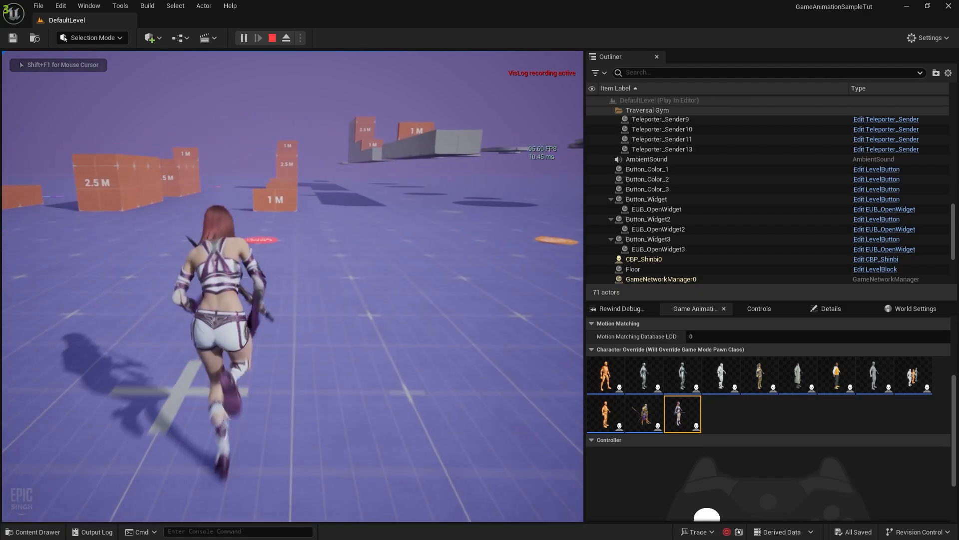
{"action": "key", "text": "Escape"}
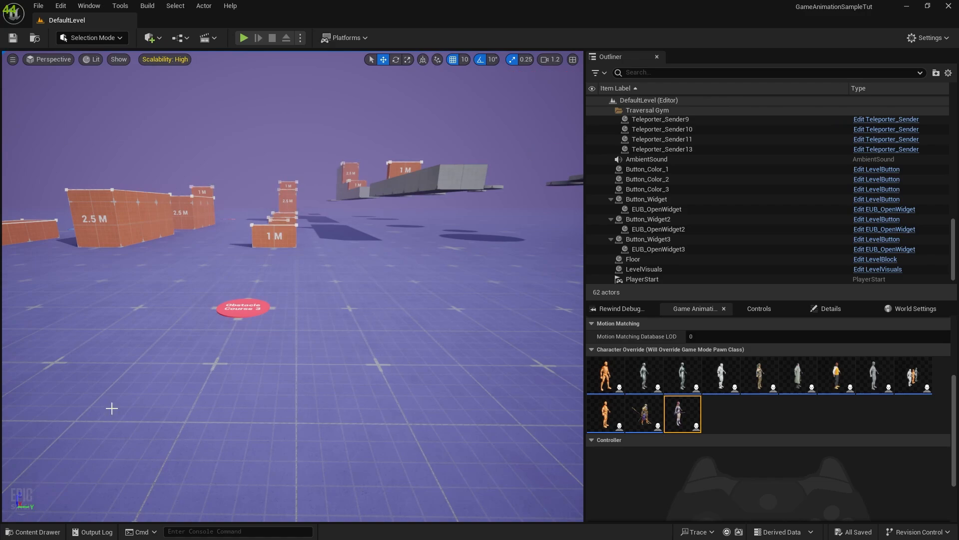
Open the CBP_SandboxCharacter Blueprint from the Content > Blueprints folder
{"action": "left_click", "coordinate": [25, 532]}
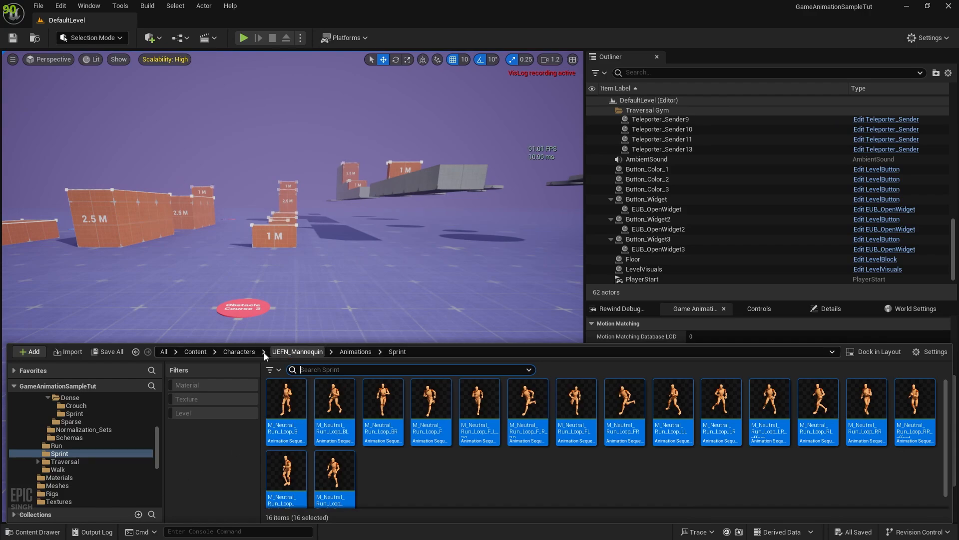
{"action": "left_click", "coordinate": [237, 352]}
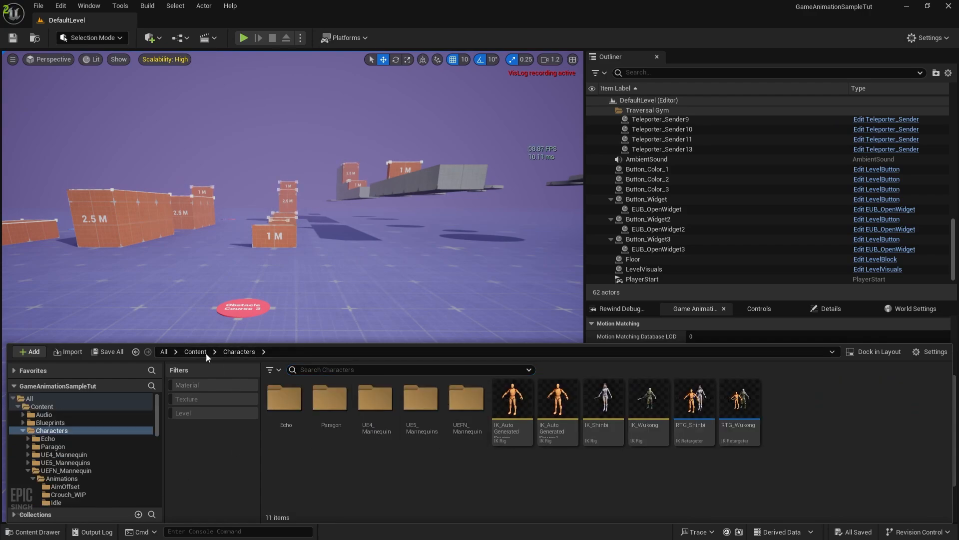
{"action": "left_click", "coordinate": [195, 351]}
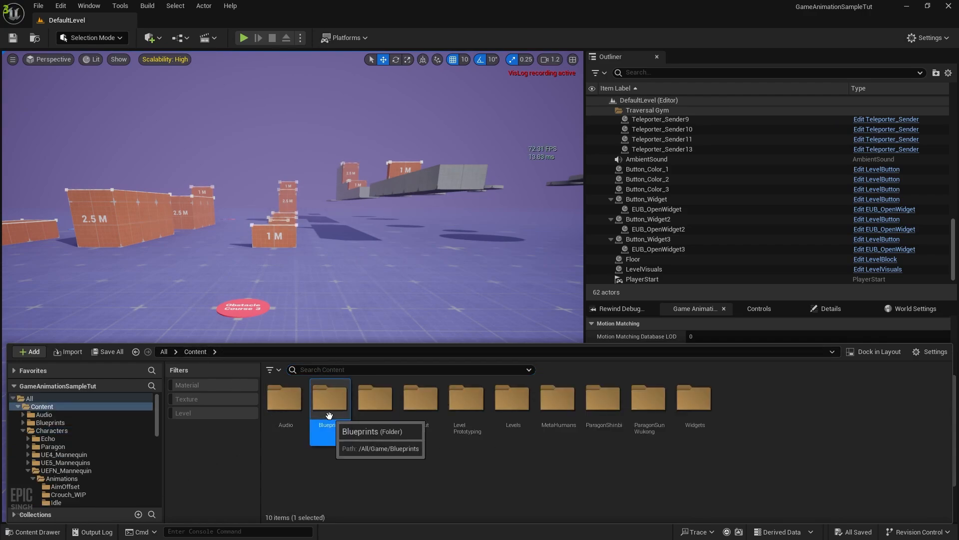
{"action": "double_click", "coordinate": [330, 397]}
{"action": "double_click", "coordinate": [557, 405]}
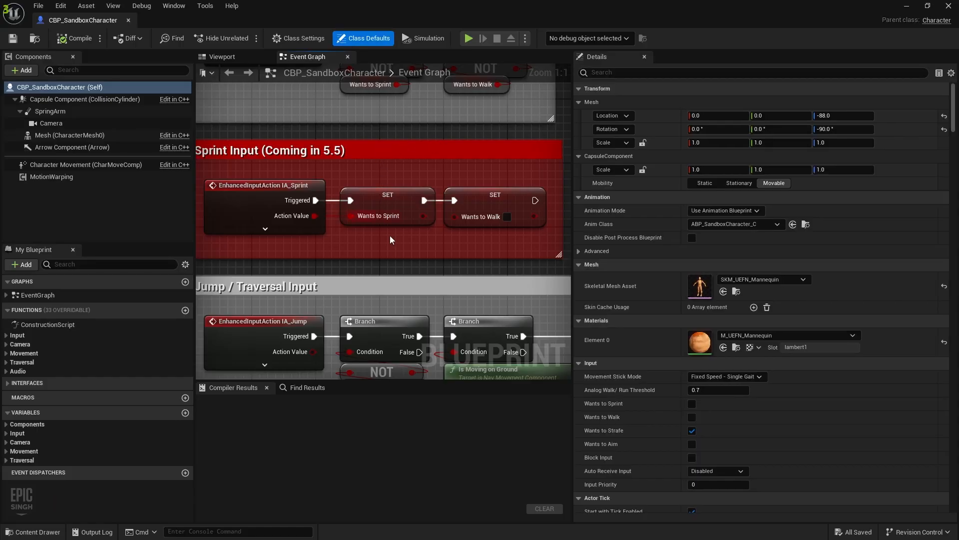
Locate the Wants to Sprint getter near the Sprint input group and find its references by name
{"action": "scroll", "coordinate": [285, 272], "scroll_direction": "down", "scroll_amount": 3}
{"action": "right_click_drag", "start_coordinate": [400, 272], "coordinate": [326, 216]}
{"action": "scroll", "coordinate": [430, 313], "scroll_direction": "down", "scroll_amount": 2}
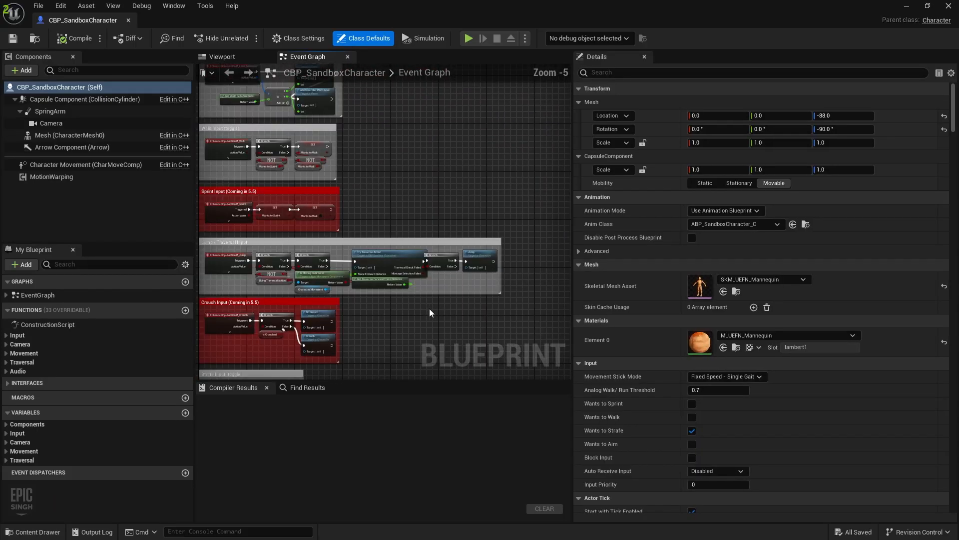
{"action": "scroll", "coordinate": [430, 313], "scroll_direction": "down", "scroll_amount": 4}
{"action": "right_click_drag", "start_coordinate": [430, 313], "coordinate": [276, 420]}
{"action": "scroll", "coordinate": [426, 254], "scroll_direction": "up", "scroll_amount": 4}
{"action": "right_click_drag", "start_coordinate": [426, 255], "coordinate": [196, 261]}
{"action": "scroll", "coordinate": [442, 260], "scroll_direction": "up", "scroll_amount": 4}
{"action": "scroll", "coordinate": [265, 271], "scroll_direction": "down", "scroll_amount": 3}
{"action": "right_click_drag", "start_coordinate": [290, 274], "coordinate": [526, 199]}
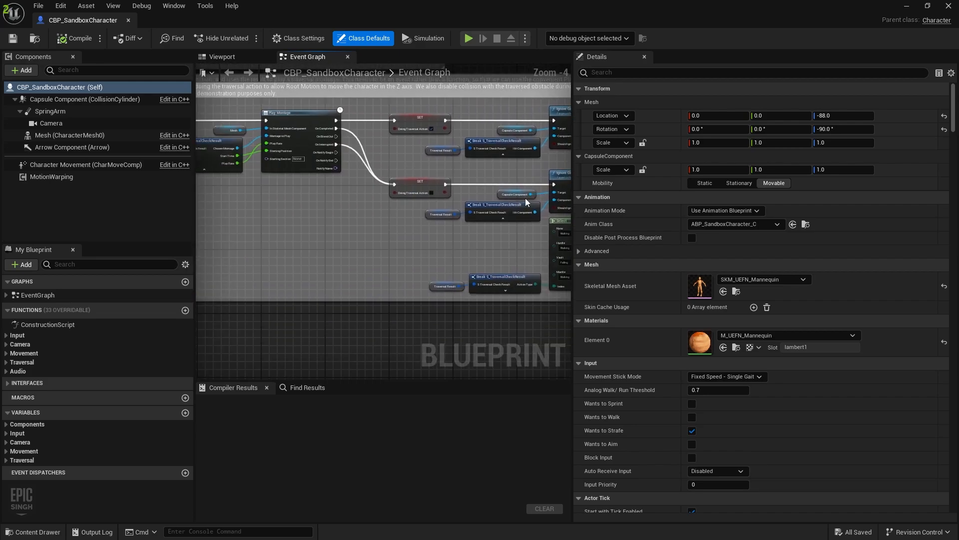
{"action": "right_click_drag", "start_coordinate": [315, 232], "coordinate": [571, 275]}
{"action": "scroll", "coordinate": [253, 244], "scroll_direction": "down", "scroll_amount": 4}
{"action": "right_click_drag", "start_coordinate": [254, 244], "coordinate": [571, 280]}
{"action": "scroll", "coordinate": [487, 315], "scroll_direction": "up", "scroll_amount": 3}
{"action": "right_click_drag", "start_coordinate": [487, 315], "coordinate": [300, 253]}
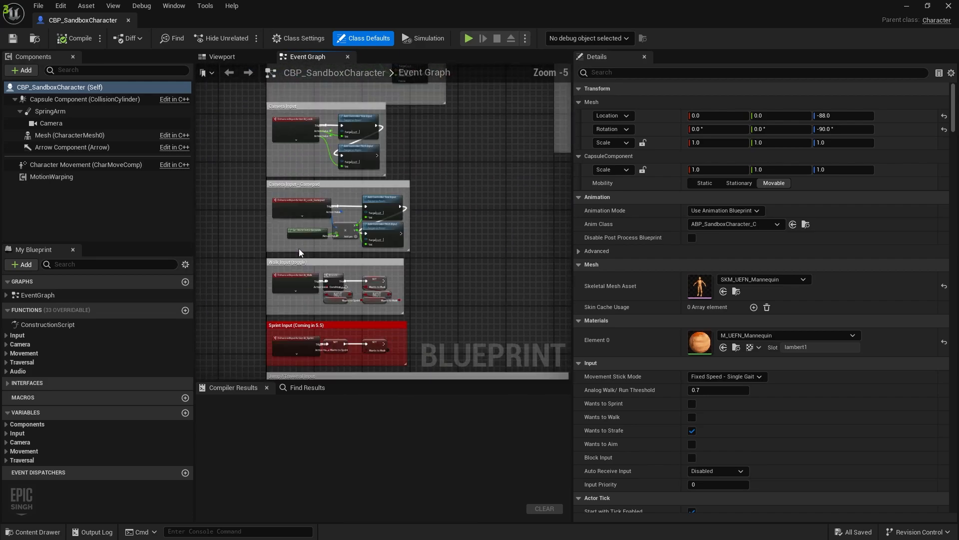
{"action": "scroll", "coordinate": [299, 253], "scroll_direction": "up", "scroll_amount": 1}
{"action": "scroll", "coordinate": [354, 312], "scroll_direction": "up", "scroll_amount": 4}
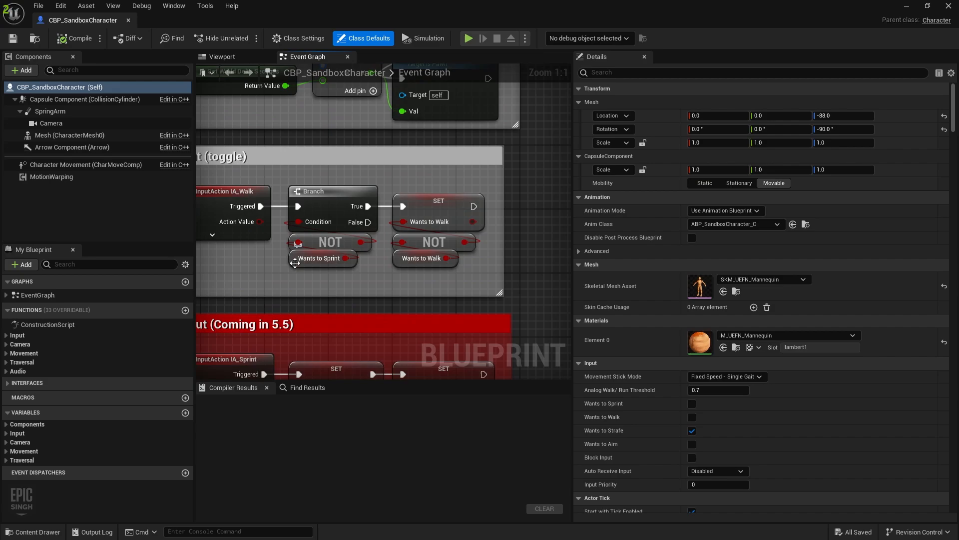
{"action": "left_click", "coordinate": [310, 260]}
{"action": "left_click", "coordinate": [310, 388]}
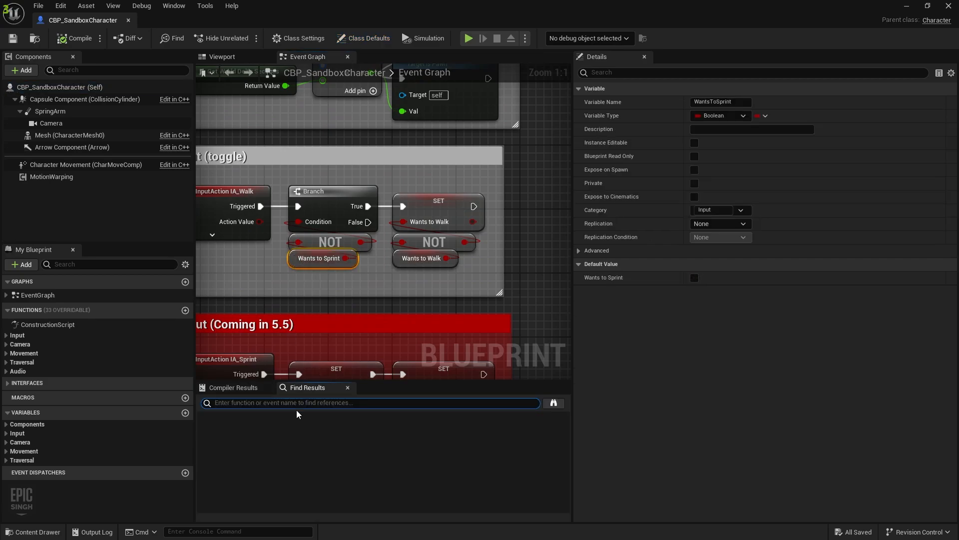
{"action": "right_click", "coordinate": [301, 269]}
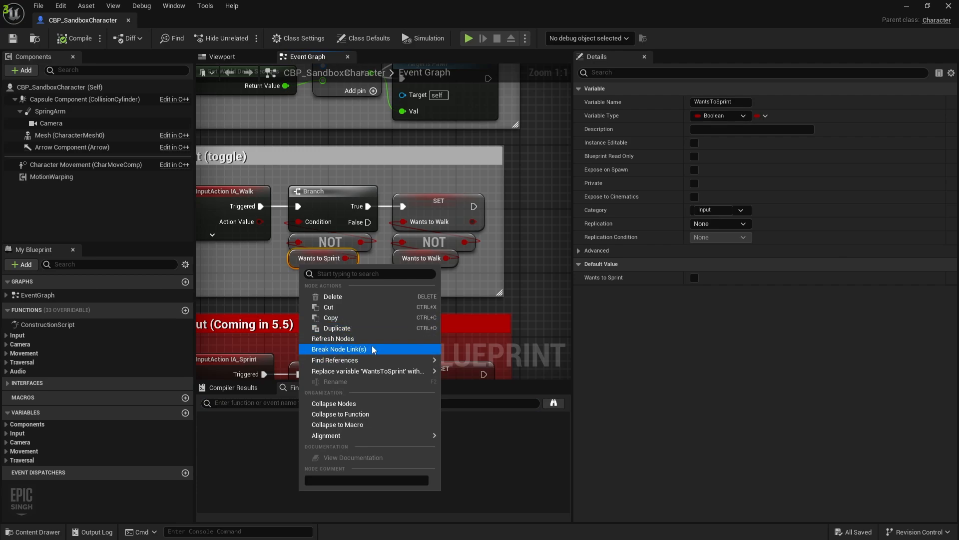
{"action": "mouse_move", "coordinate": [367, 360]}
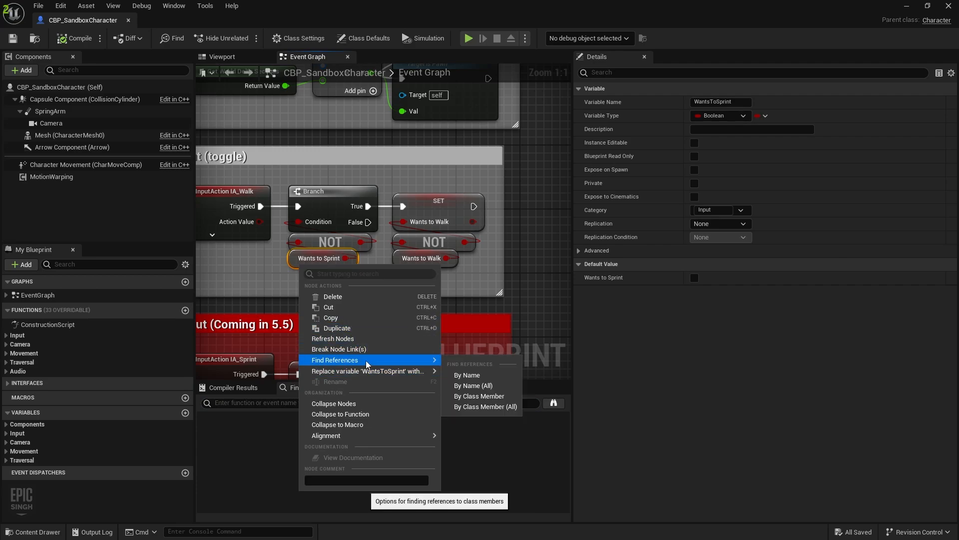
{"action": "left_click", "coordinate": [502, 381]}
Step through the WantsToSprint references, ending at its use inside GetDesiredGait
{"action": "left_click", "coordinate": [270, 440]}
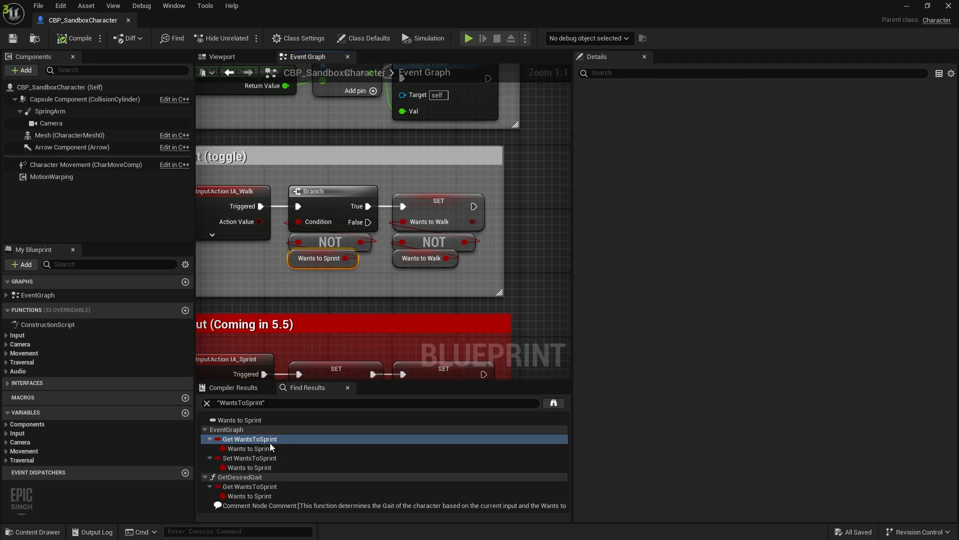
{"action": "left_click", "coordinate": [255, 420]}
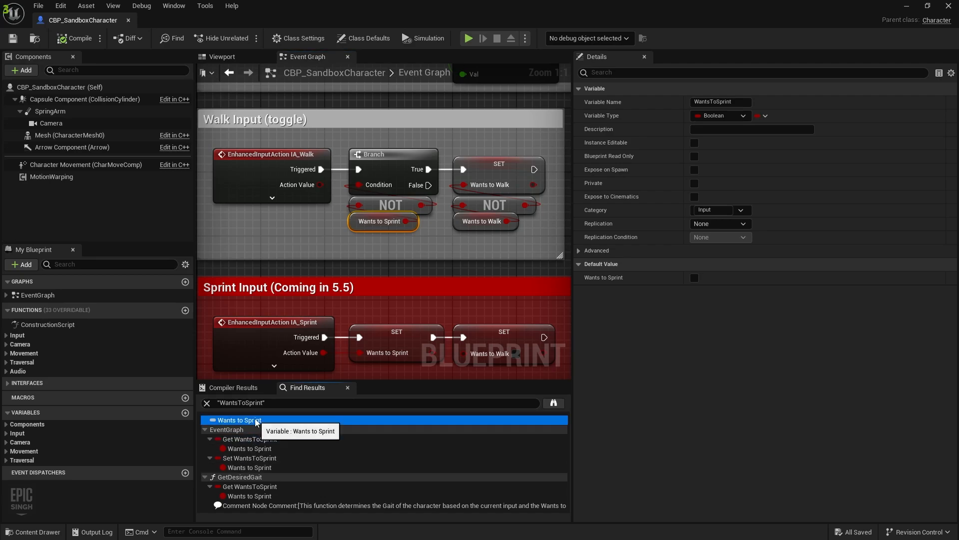
{"action": "left_click", "coordinate": [252, 439]}
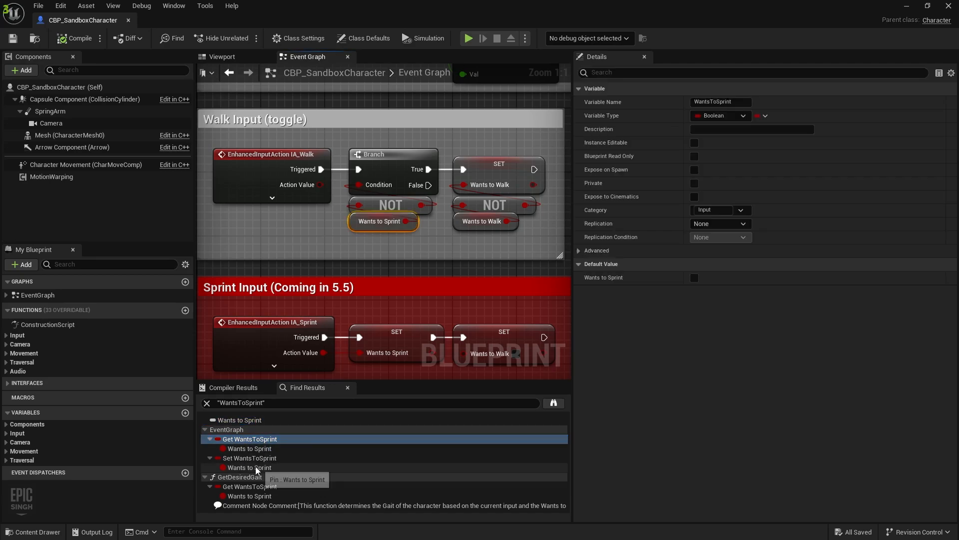
{"action": "left_click", "coordinate": [250, 458]}
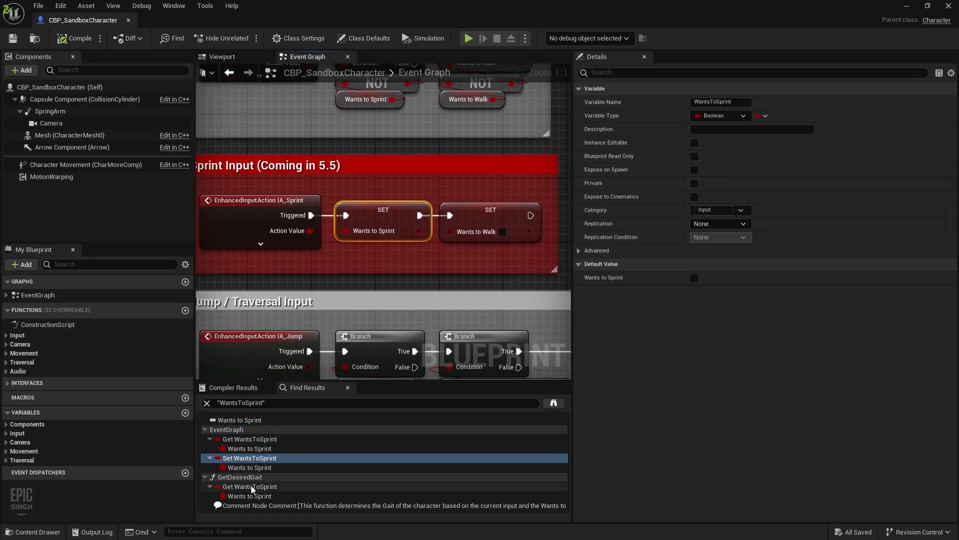
{"action": "left_click", "coordinate": [252, 488]}
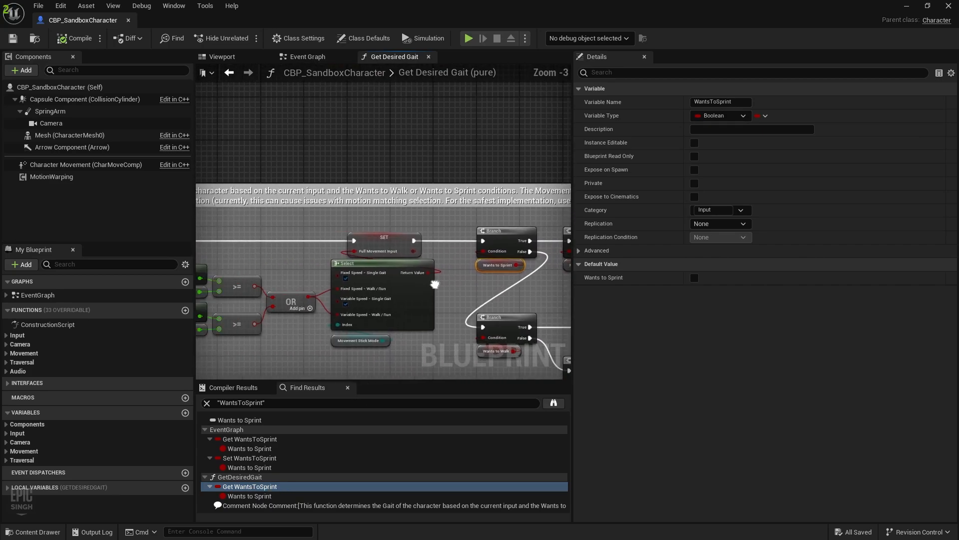
Change Get Desired Gait's first Return Node from Run to Sprint, then save and close CBP_SandboxCharacter
{"action": "right_click_drag", "start_coordinate": [434, 284], "coordinate": [489, 253]}
{"action": "scroll", "coordinate": [305, 217], "scroll_direction": "up", "scroll_amount": 2}
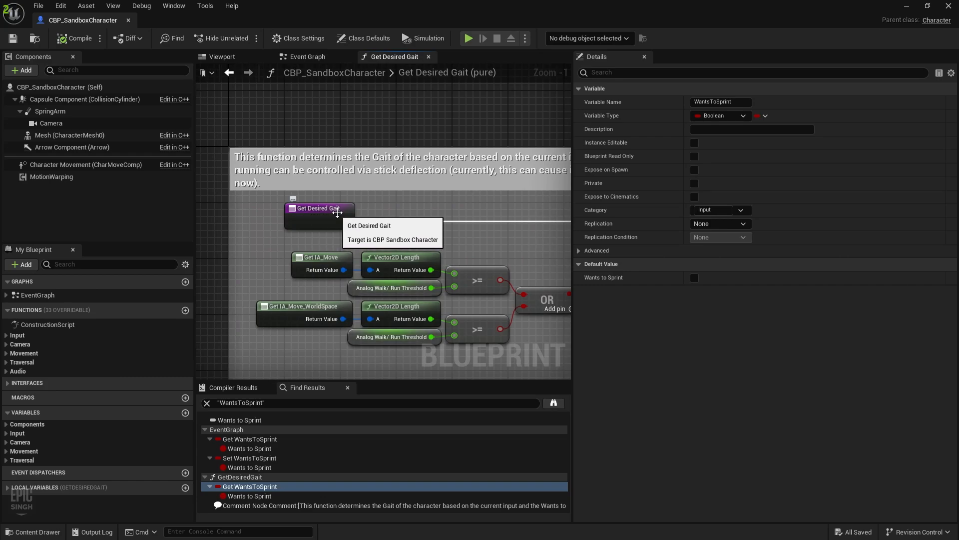
{"action": "right_click_drag", "start_coordinate": [338, 212], "coordinate": [242, 239]}
{"action": "right_click_drag", "start_coordinate": [331, 250], "coordinate": [196, 231]}
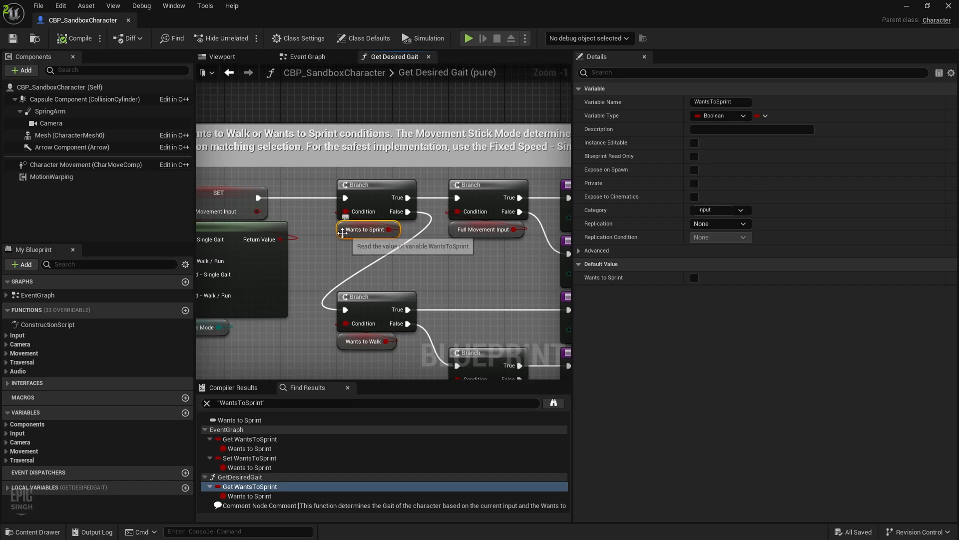
{"action": "right_click_drag", "start_coordinate": [338, 240], "coordinate": [269, 248]}
{"action": "right_click_drag", "start_coordinate": [338, 246], "coordinate": [332, 208]}
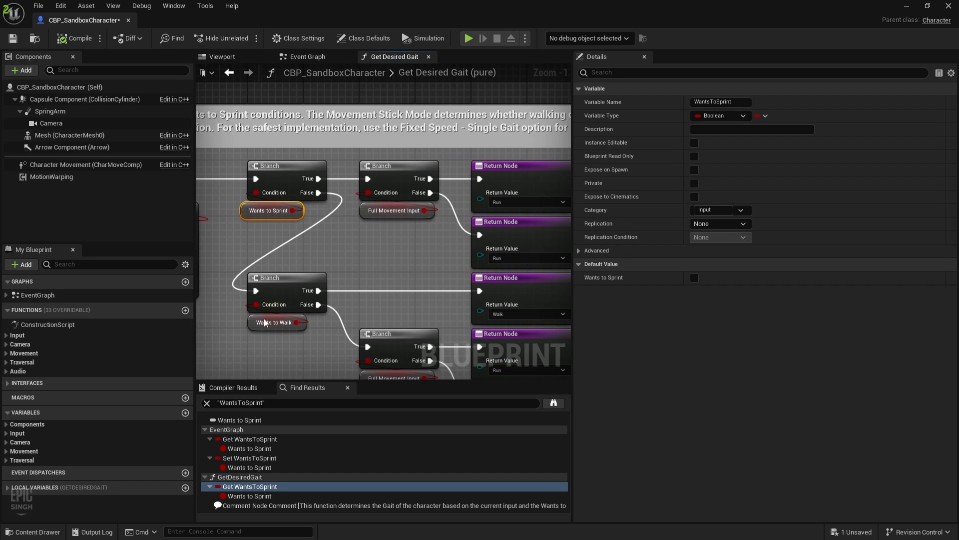
{"action": "right_click_drag", "start_coordinate": [344, 294], "coordinate": [301, 306]}
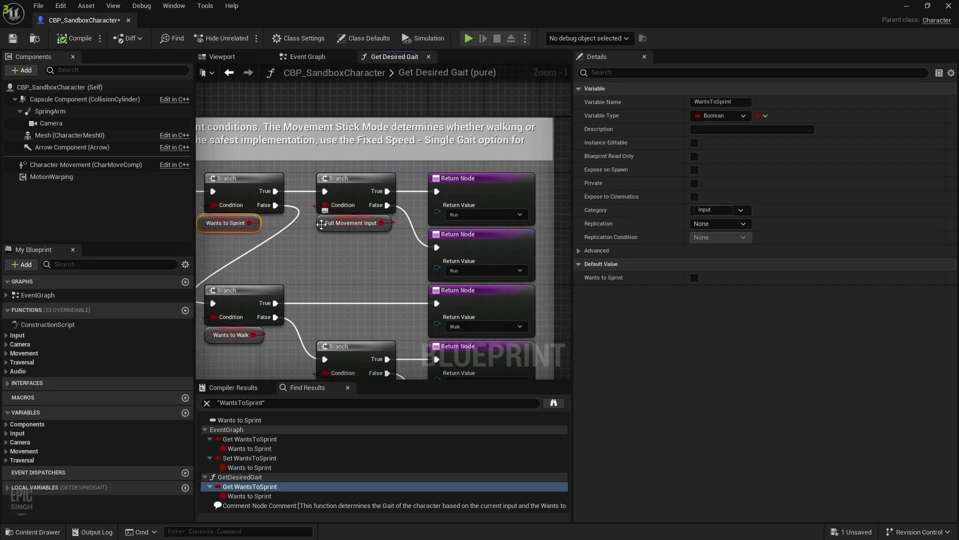
{"action": "left_click", "coordinate": [323, 226]}
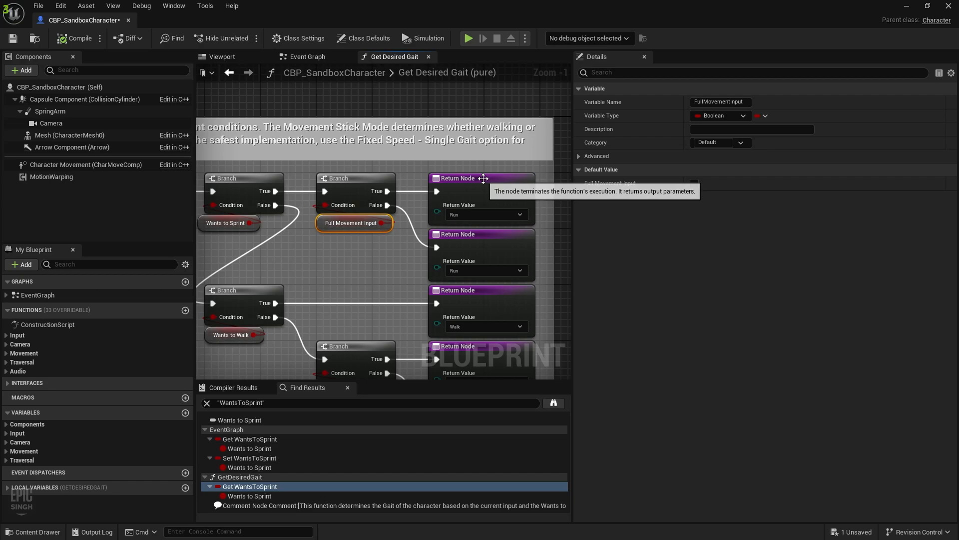
{"action": "left_click", "coordinate": [475, 215]}
{"action": "left_click", "coordinate": [466, 238]}
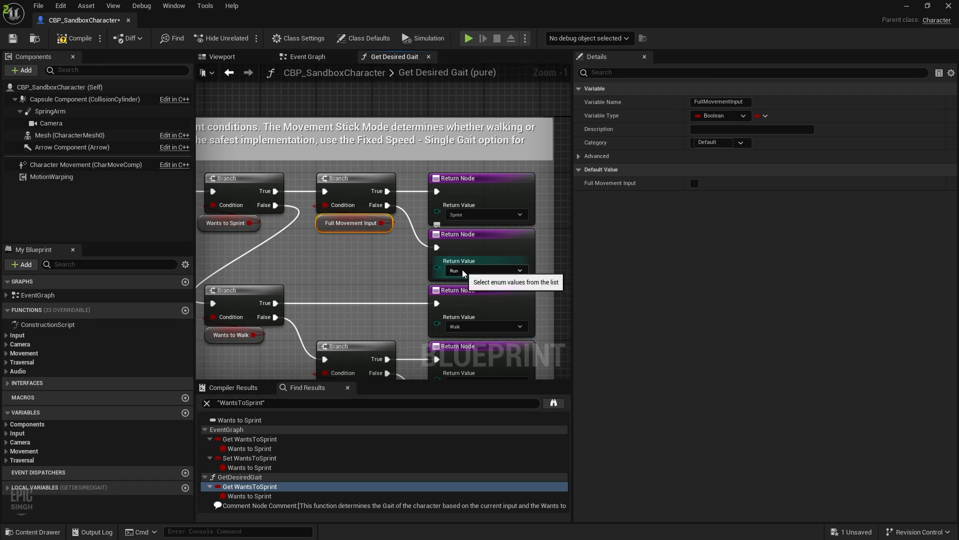
{"action": "left_click", "coordinate": [11, 40]}
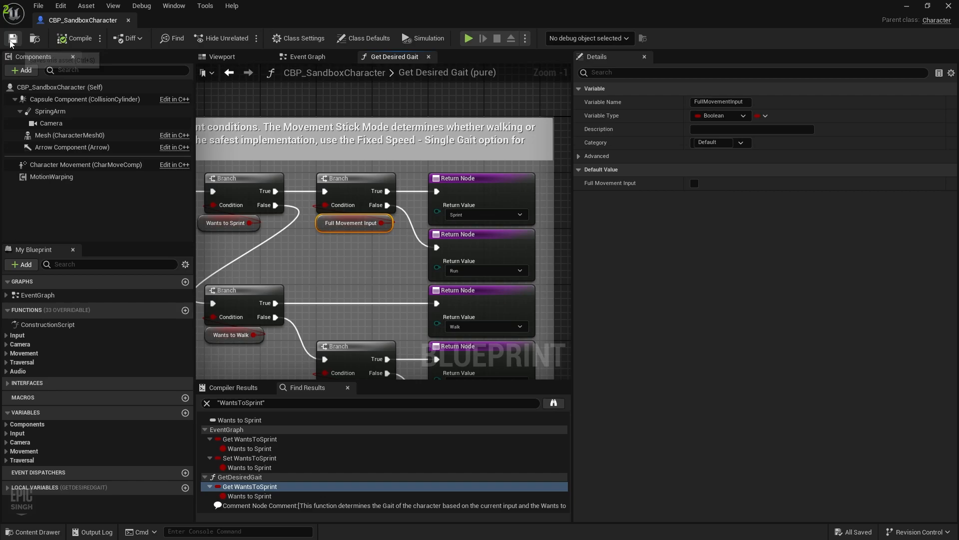
{"action": "left_click", "coordinate": [129, 21]}
Open CHT_PoseSearchDatabases_Dense from UEFN_Mannequin's MotionMatchingData folder in its own maximized floating window
{"action": "left_click", "coordinate": [33, 531]}
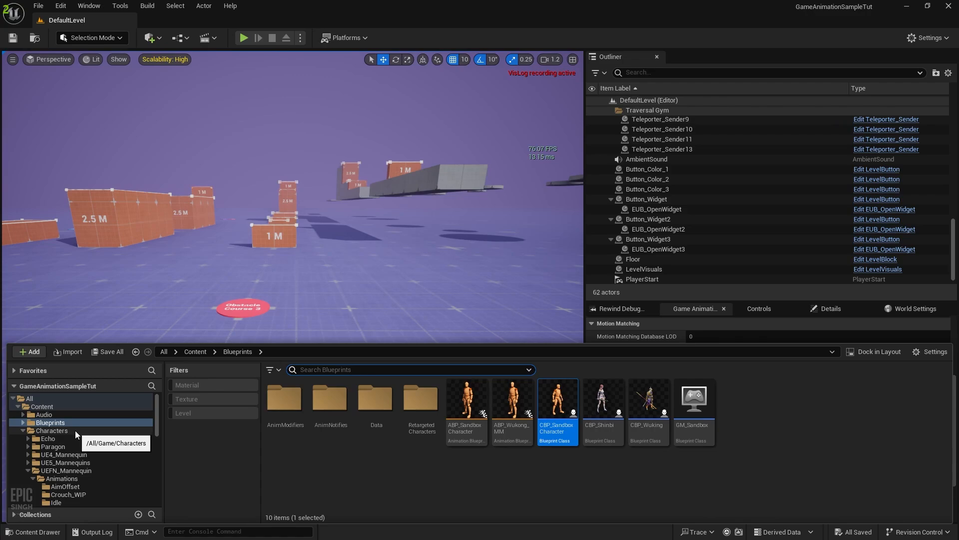
{"action": "left_click", "coordinate": [63, 478]}
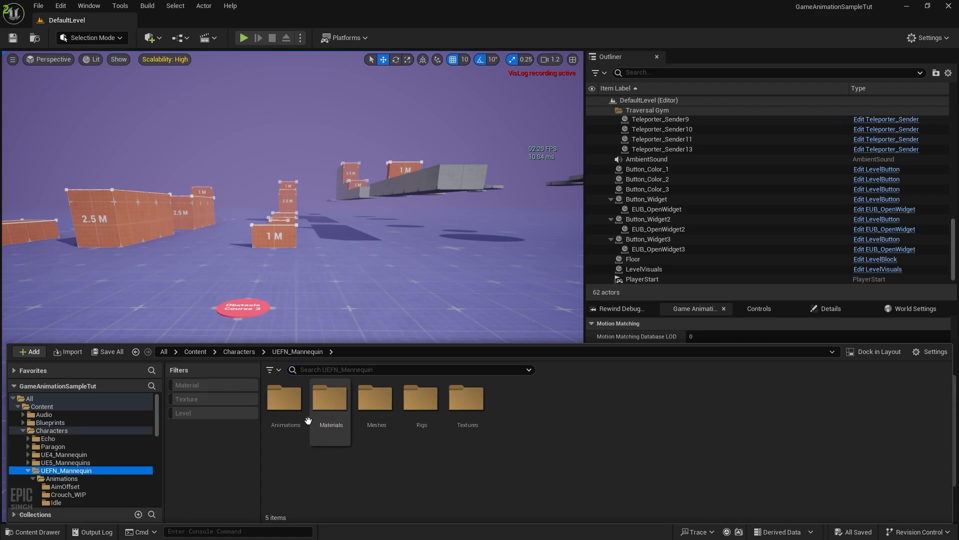
{"action": "double_click", "coordinate": [466, 399]}
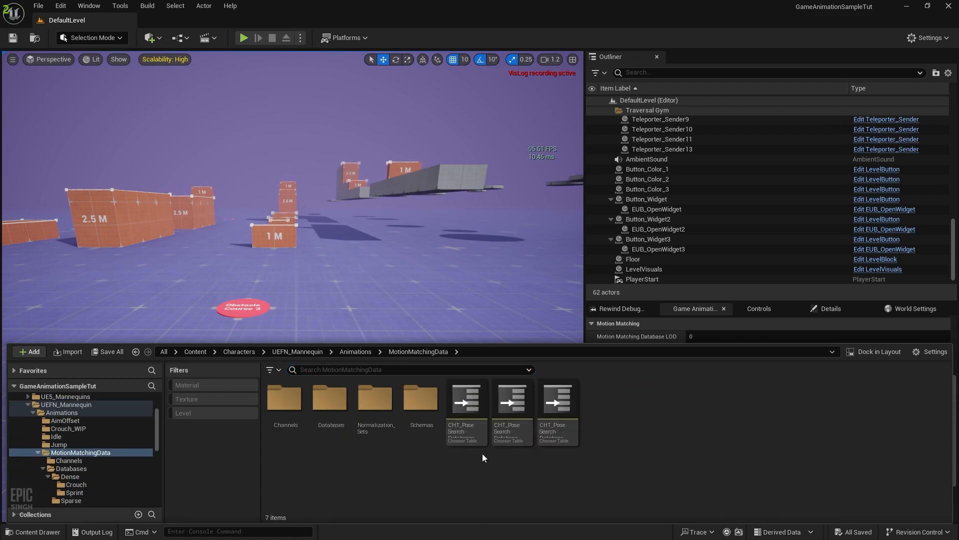
{"action": "double_click", "coordinate": [513, 399]}
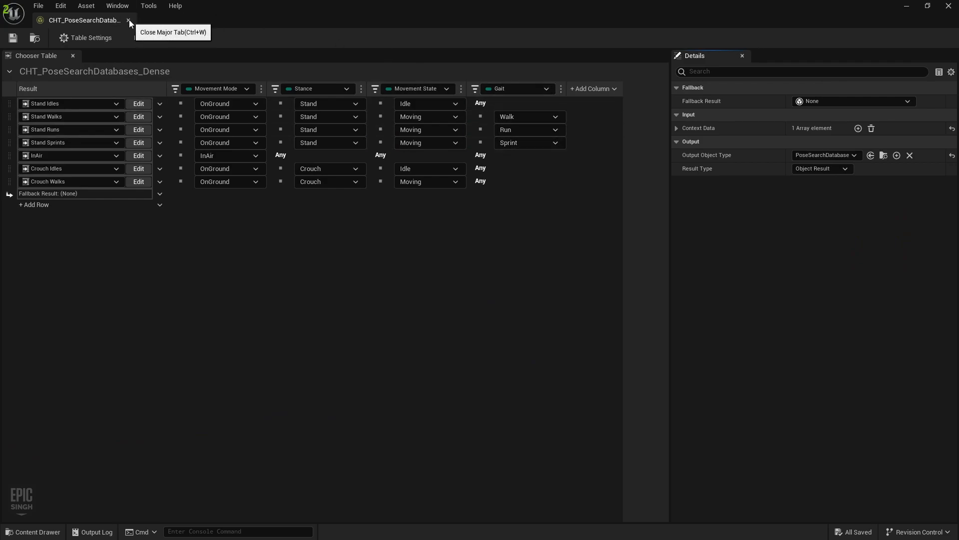
{"action": "left_click_drag", "start_coordinate": [295, 16], "coordinate": [680, 272]}
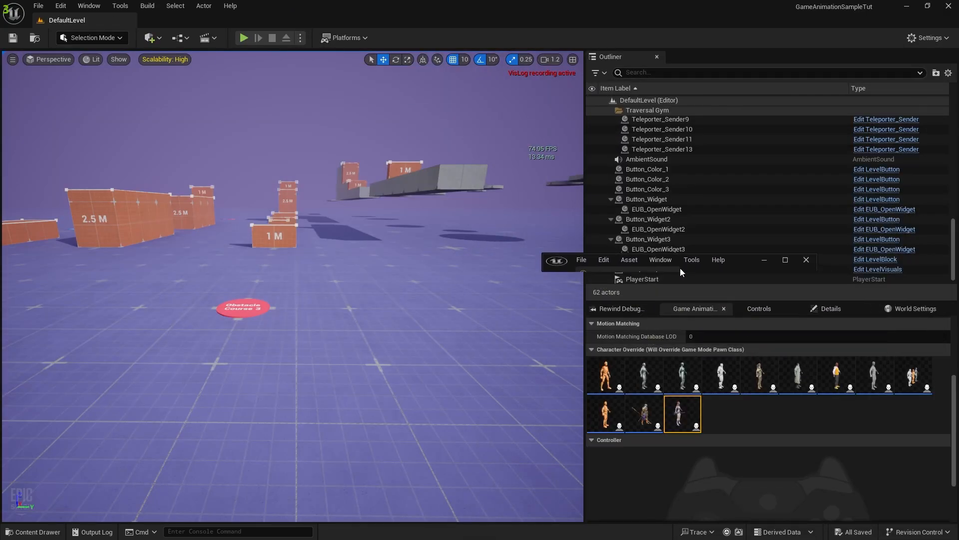
{"action": "left_click", "coordinate": [785, 260]}
Arrange the chooser table window and level editor side by side
{"action": "left_click_drag", "start_coordinate": [91, 22], "coordinate": [957, 190]}
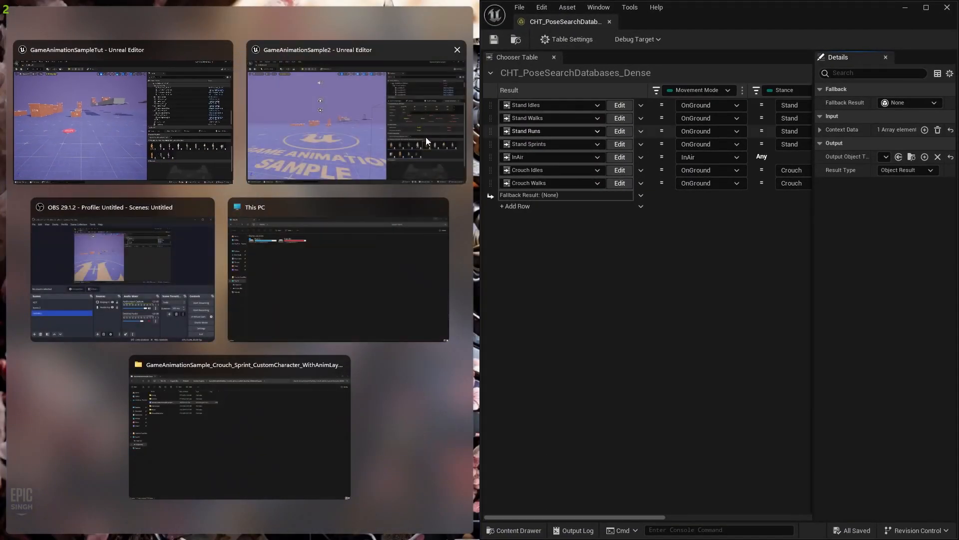
{"action": "left_click", "coordinate": [96, 116]}
{"action": "left_click_drag", "start_coordinate": [478, 245], "coordinate": [497, 245]}
{"action": "left_click", "coordinate": [672, 39]}
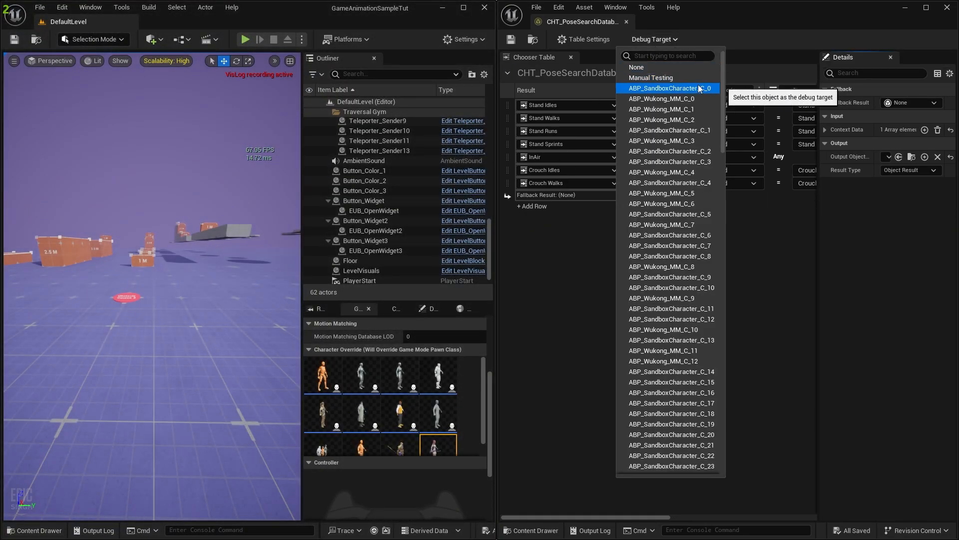
Start Play-In-Editor and set the chooser's Debug Target to Manual Testing
{"action": "left_click", "coordinate": [246, 43]}
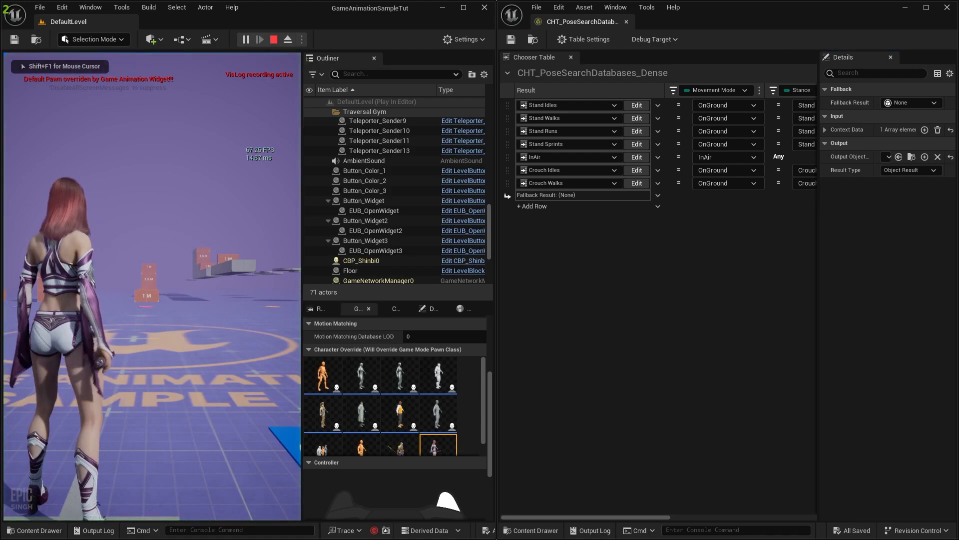
{"action": "key", "text": "super"}
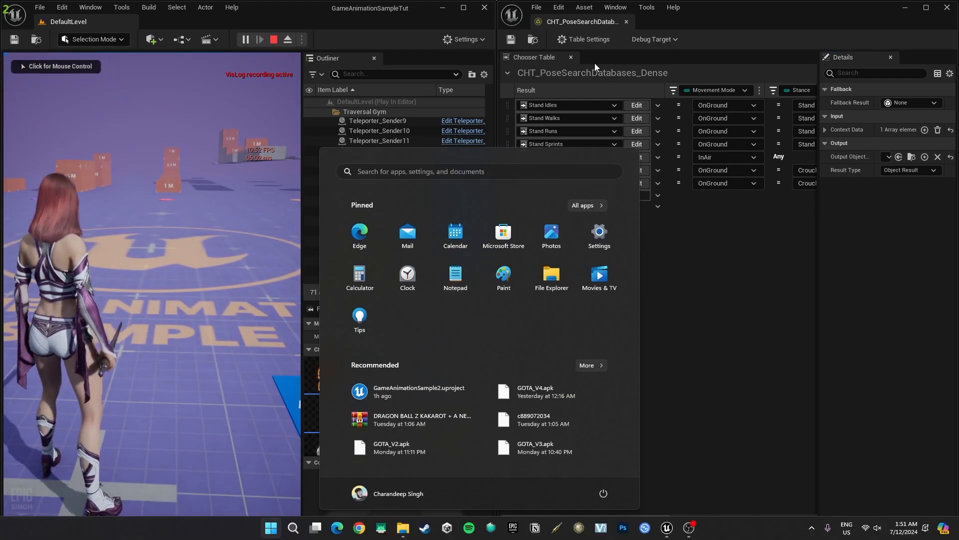
{"action": "left_click", "coordinate": [658, 38]}
{"action": "left_click", "coordinate": [656, 38]}
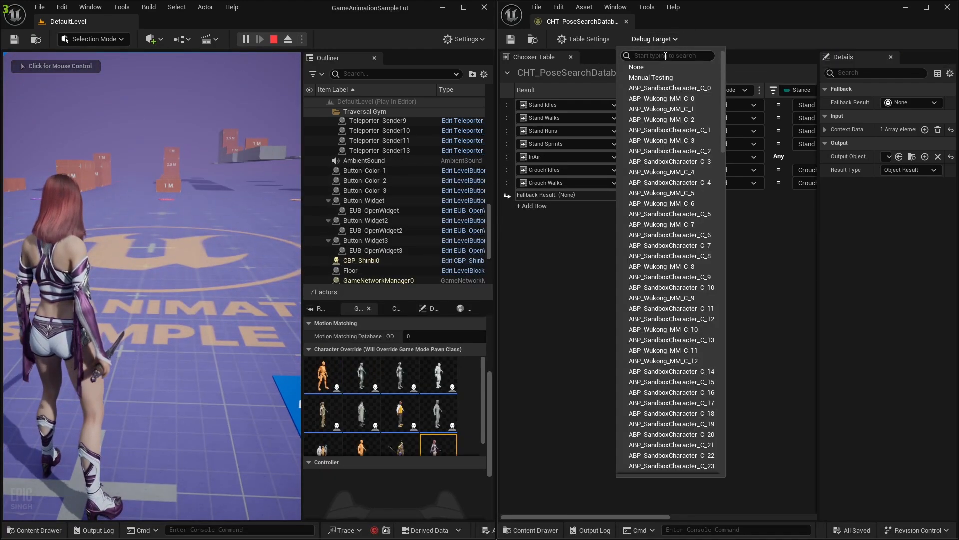
{"action": "type", "text": "shi"}
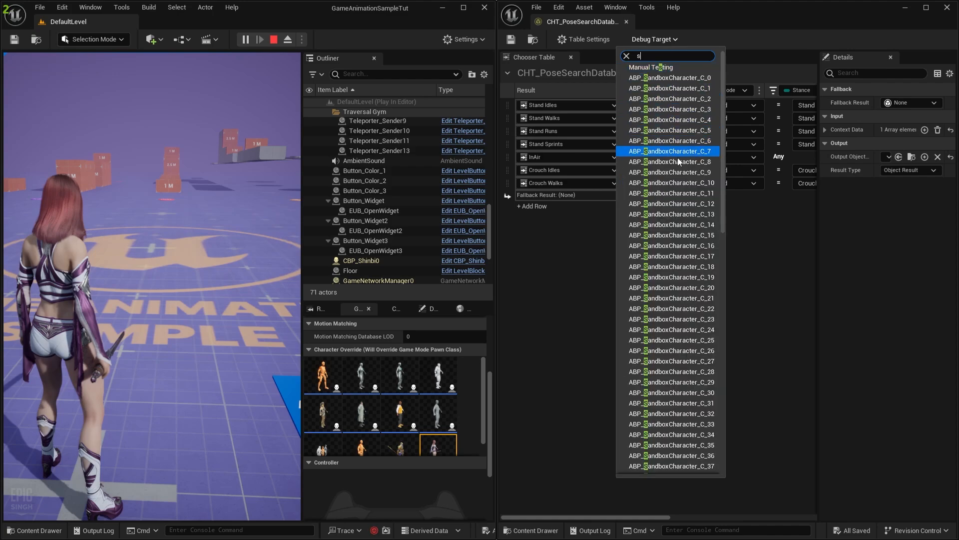
{"action": "left_click", "coordinate": [652, 67]}
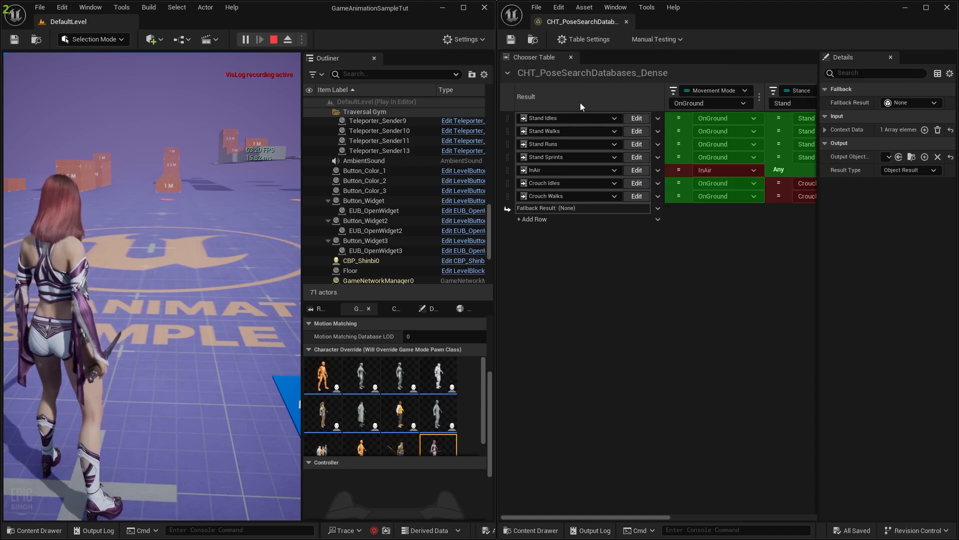
Run the character forward, then switch the played character to the sandbox mannequin
{"action": "left_click", "coordinate": [157, 259]}
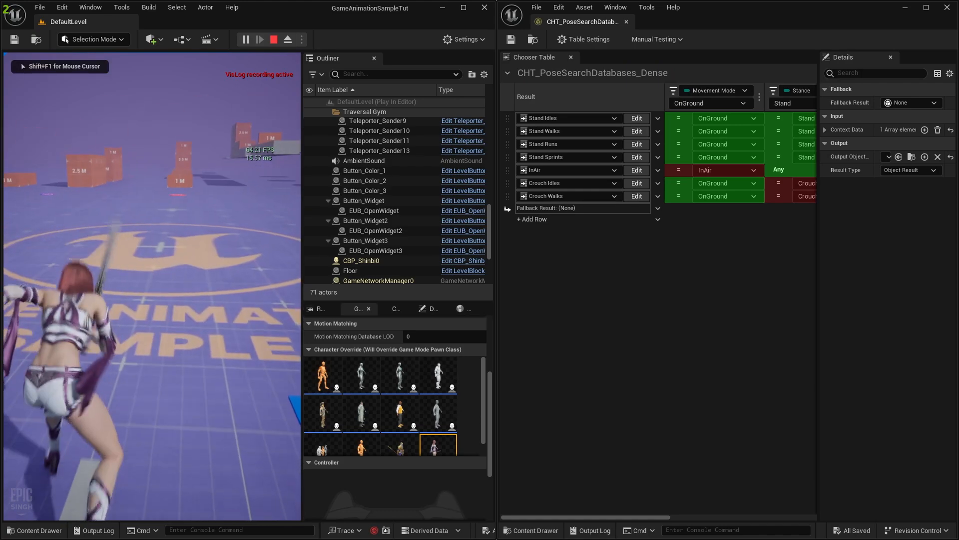
{"action": "key", "text": "w"}
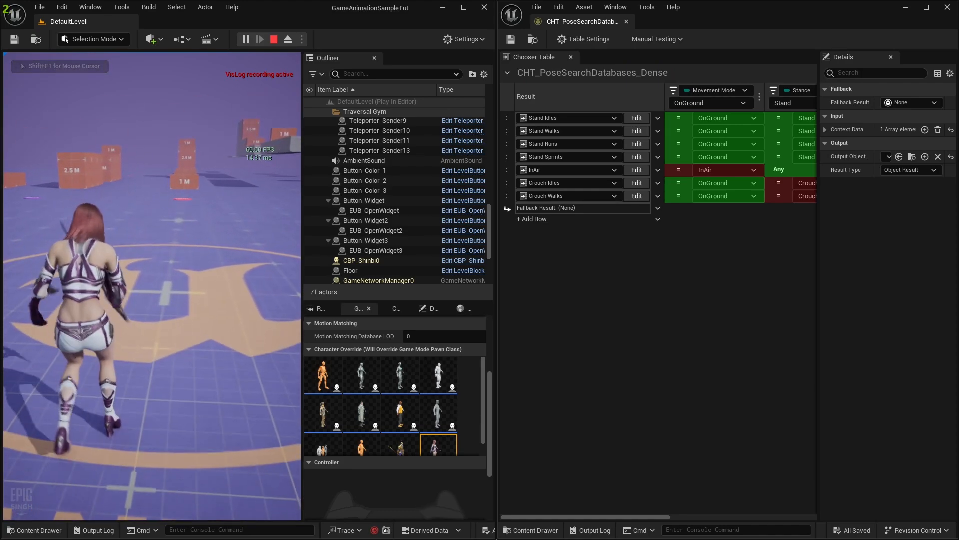
{"action": "key", "text": "super"}
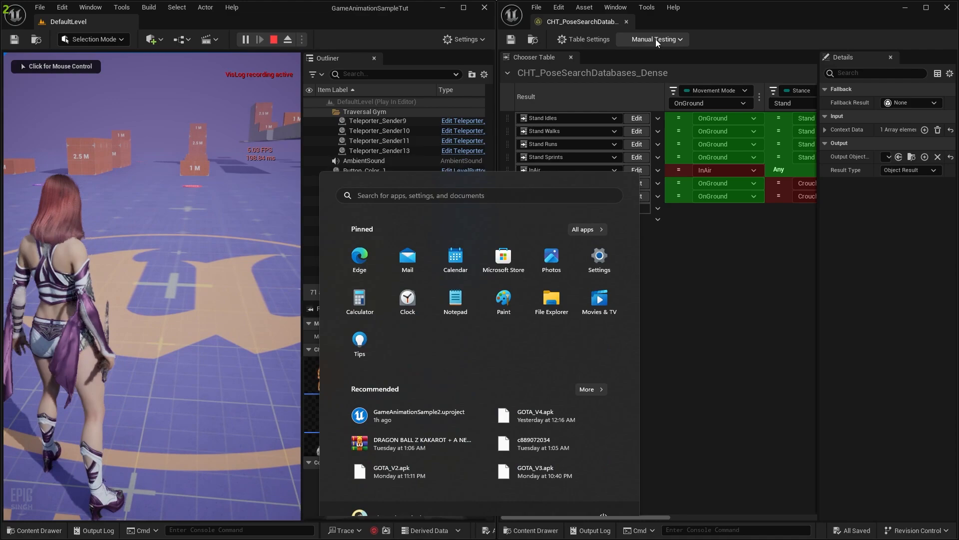
{"action": "left_click", "coordinate": [656, 39]}
{"action": "left_click", "coordinate": [655, 39]}
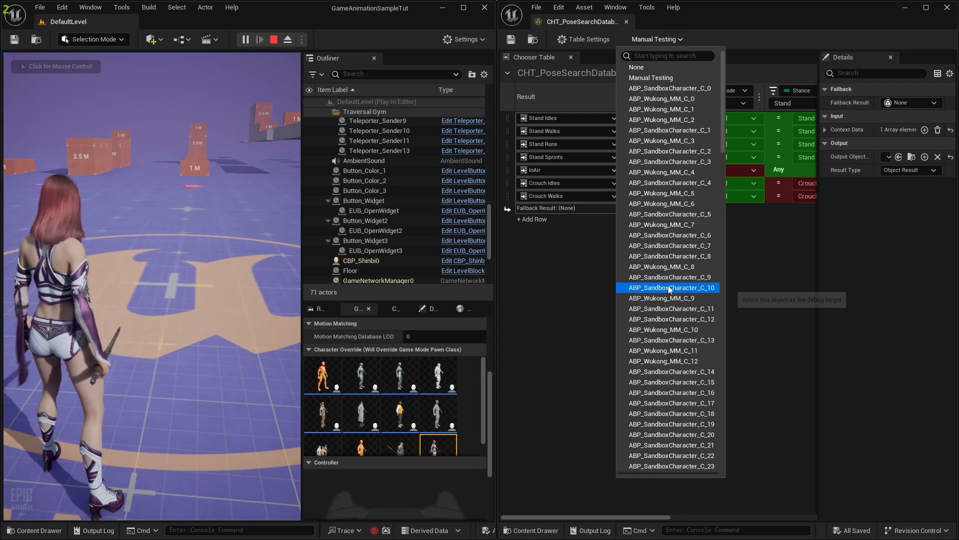
{"action": "scroll", "coordinate": [676, 297], "scroll_direction": "down", "scroll_amount": 8}
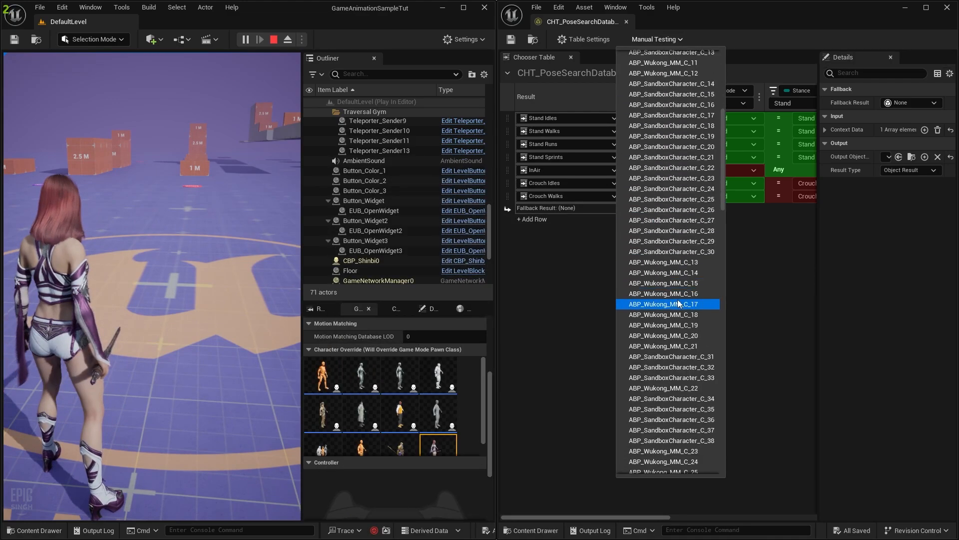
{"action": "scroll", "coordinate": [678, 302], "scroll_direction": "down", "scroll_amount": 3}
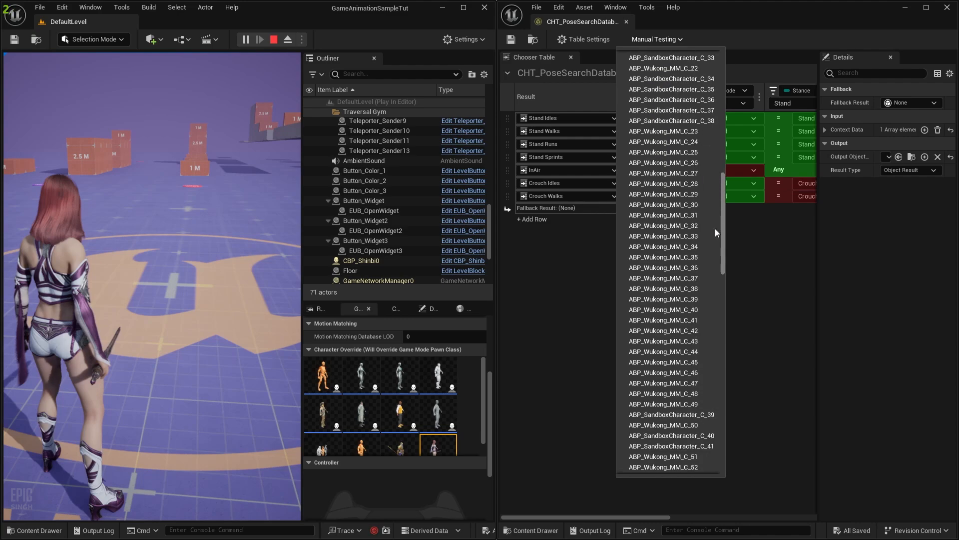
{"action": "scroll", "coordinate": [701, 424], "scroll_direction": "down", "scroll_amount": 14}
{"action": "left_click_drag", "start_coordinate": [703, 458], "coordinate": [696, 58]}
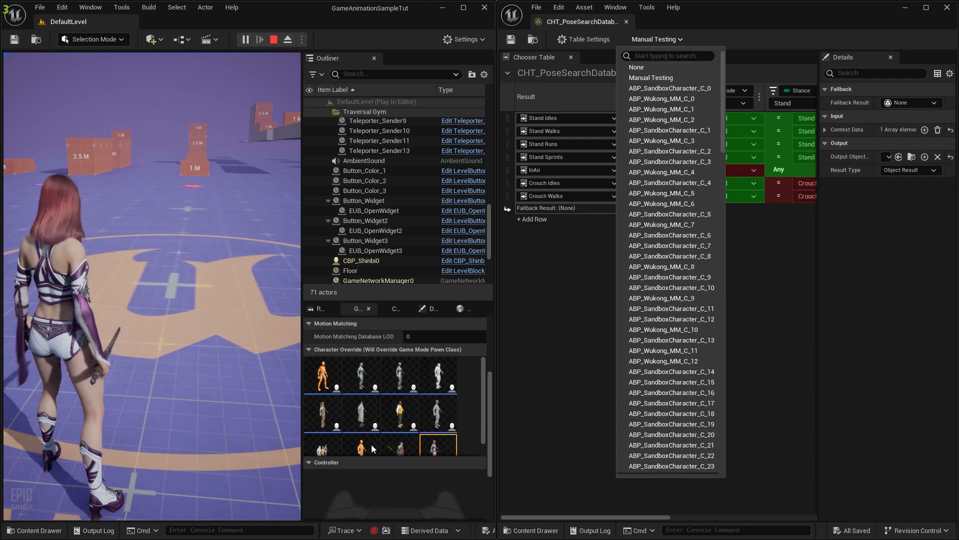
{"action": "left_click", "coordinate": [320, 376]}
Set the chooser's Debug Target to ABP_SandboxCharacter_C_0
{"action": "left_click", "coordinate": [658, 39]}
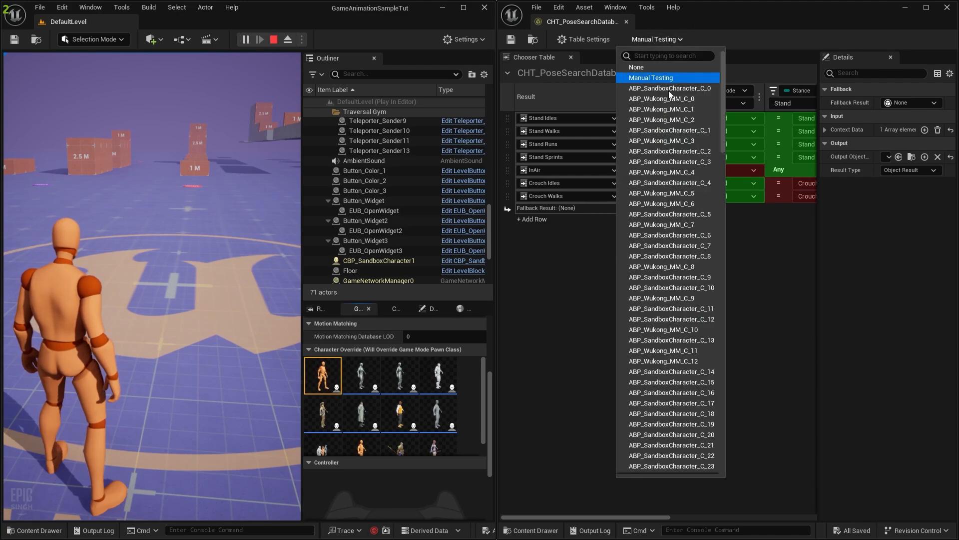
{"action": "left_click", "coordinate": [694, 88]}
{"action": "scroll", "coordinate": [718, 242], "scroll_direction": "right", "scroll_amount": 5}
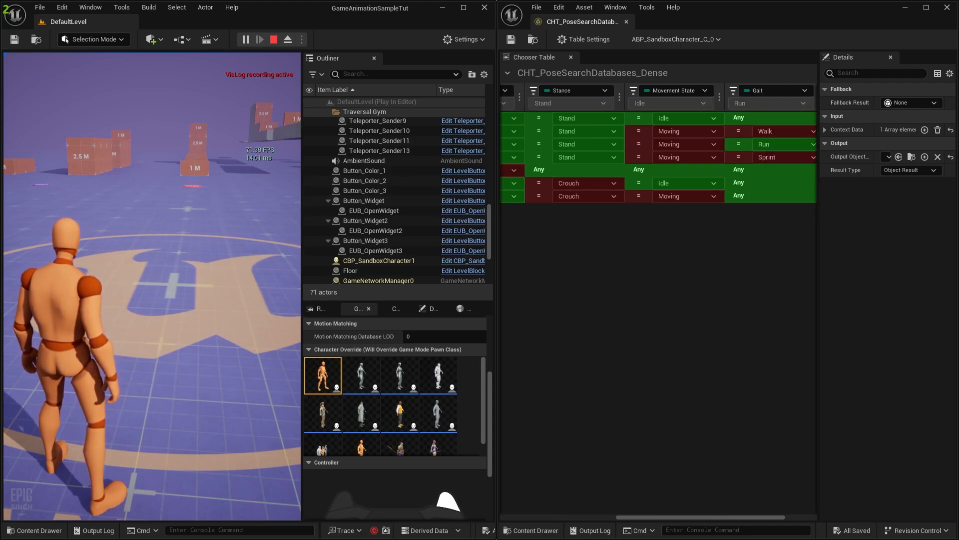
Run the sandbox character forward in the game
{"action": "left_click", "coordinate": [152, 286]}
{"action": "key", "text": "w"}
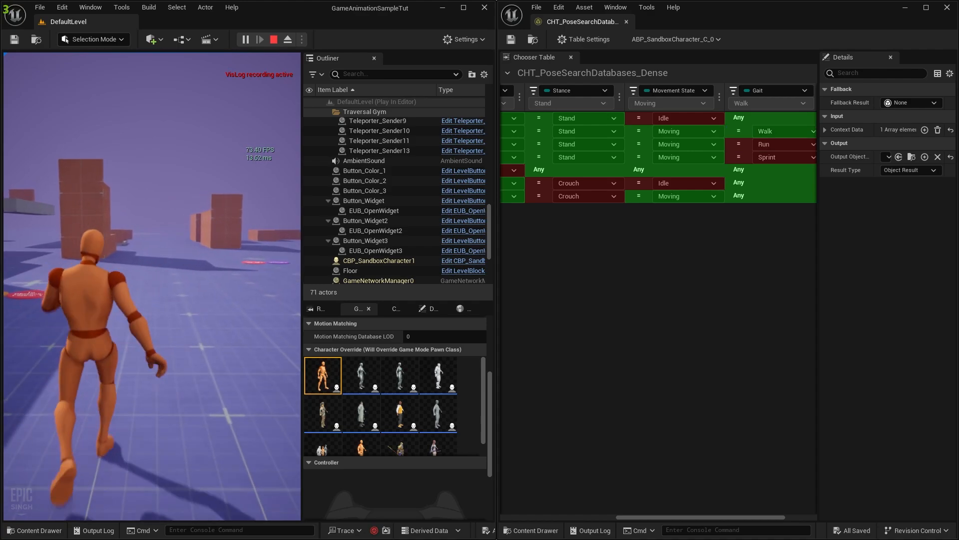
{"action": "key", "text": "super"}
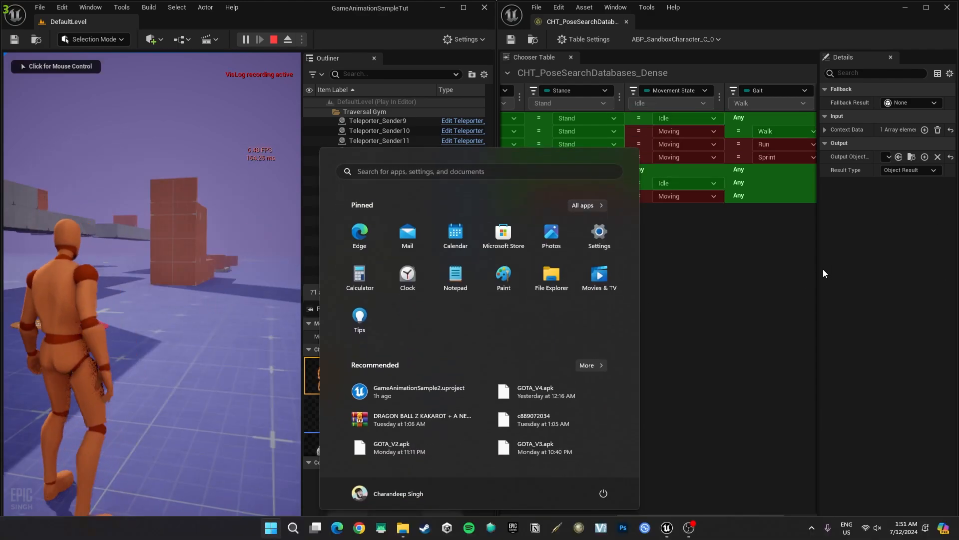
{"action": "left_click", "coordinate": [819, 271]}
Widen the chooser table and game viewport so all condition columns are visible
{"action": "left_click_drag", "start_coordinate": [818, 270], "coordinate": [925, 268]}
{"action": "left_click_drag", "start_coordinate": [711, 516], "coordinate": [667, 515]}
{"action": "scroll", "coordinate": [666, 396], "scroll_direction": "down", "scroll_amount": 4}
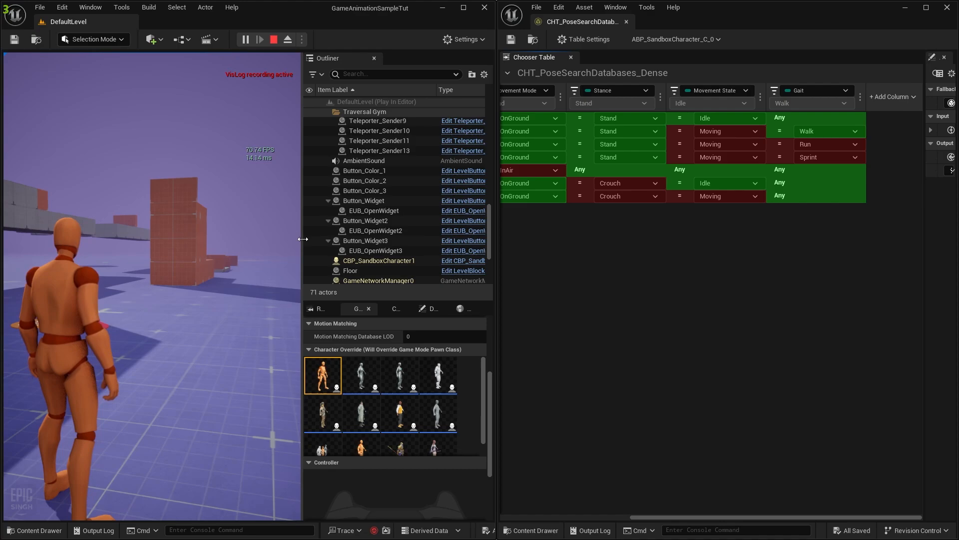
{"action": "left_click_drag", "start_coordinate": [302, 242], "coordinate": [445, 265]}
{"action": "left_click_drag", "start_coordinate": [499, 283], "coordinate": [367, 295]}
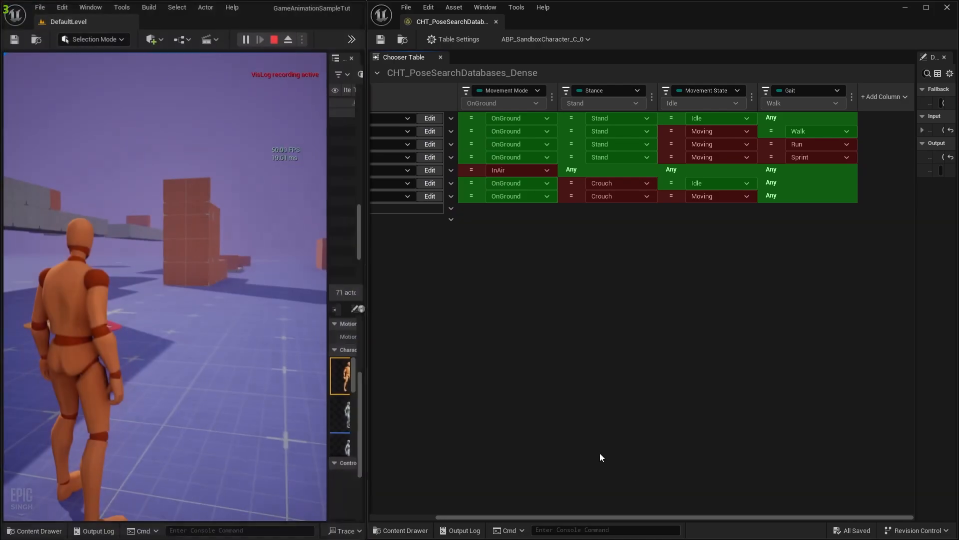
{"action": "mouse_move", "coordinate": [659, 517]}
{"action": "left_mouse_down"}
{"action": "mouse_move", "coordinate": [596, 517]}
{"action": "mouse_move", "coordinate": [641, 515]}
{"action": "left_mouse_up"}
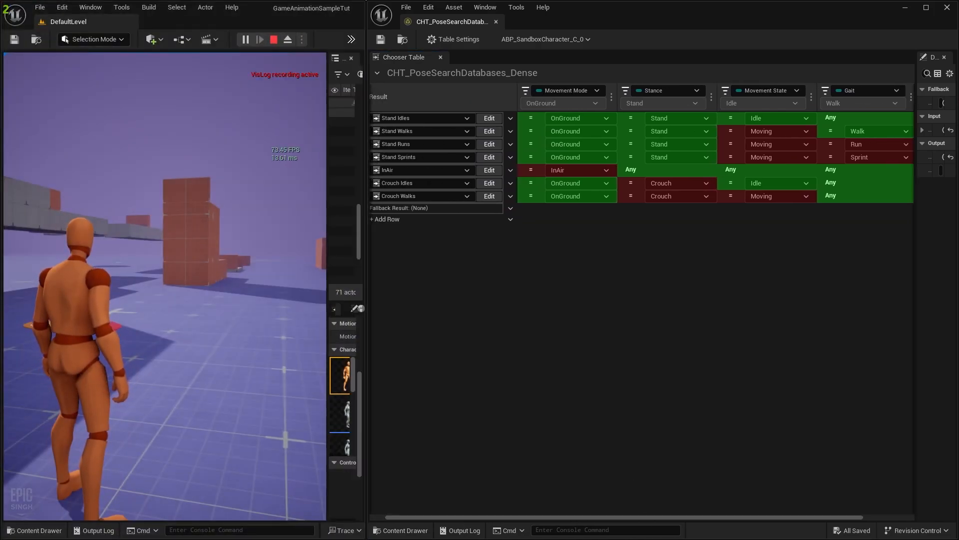
Walk the character forward while watching Movement State and Gait update
{"action": "left_click", "coordinate": [165, 286]}
{"action": "key", "text": "w"}
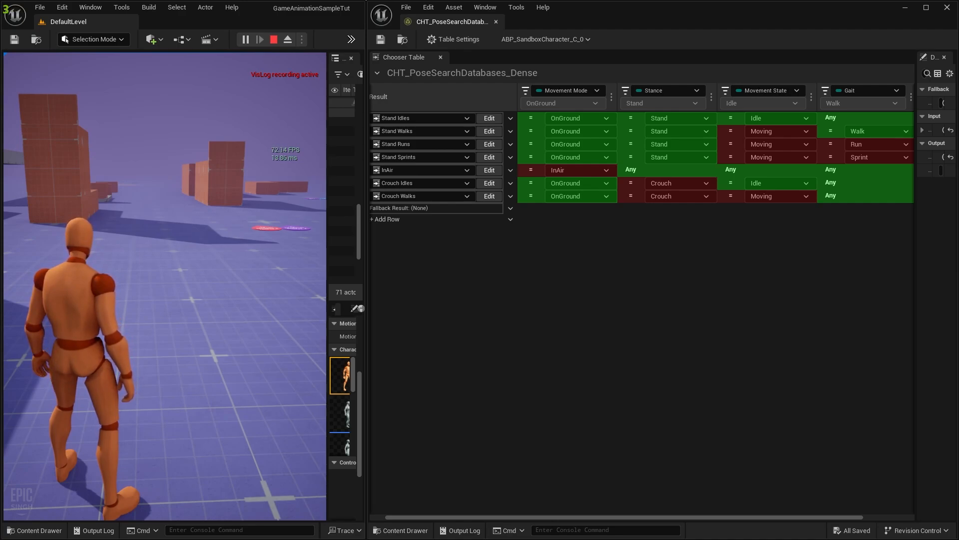
{"action": "key", "text": "w"}
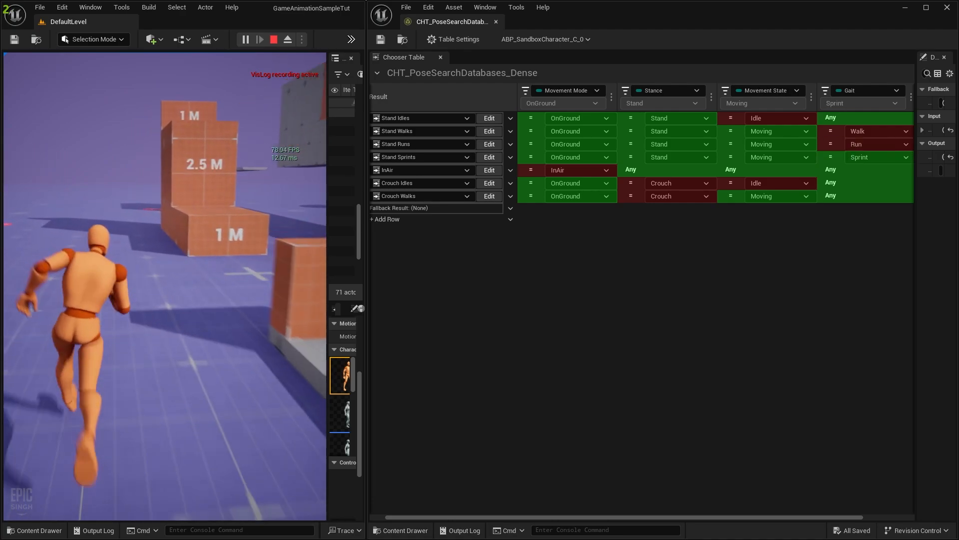
{"action": "key", "text": "super"}
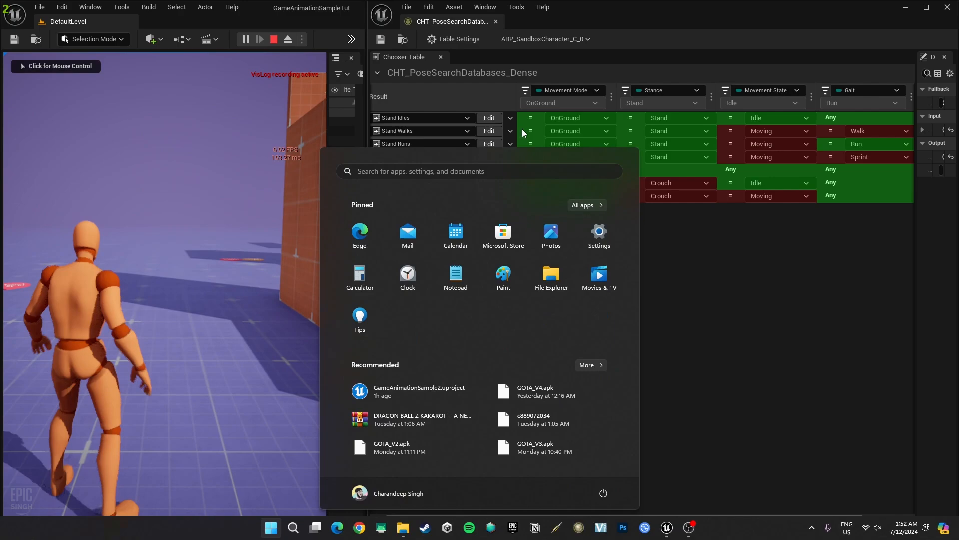
{"action": "key", "text": "super"}
Open the Stand Sprints sub-table, browse to PSD_Dense_Sprint_Loops, then return to CHT_PoseSearchDatabases_Dense
{"action": "left_click", "coordinate": [494, 158]}
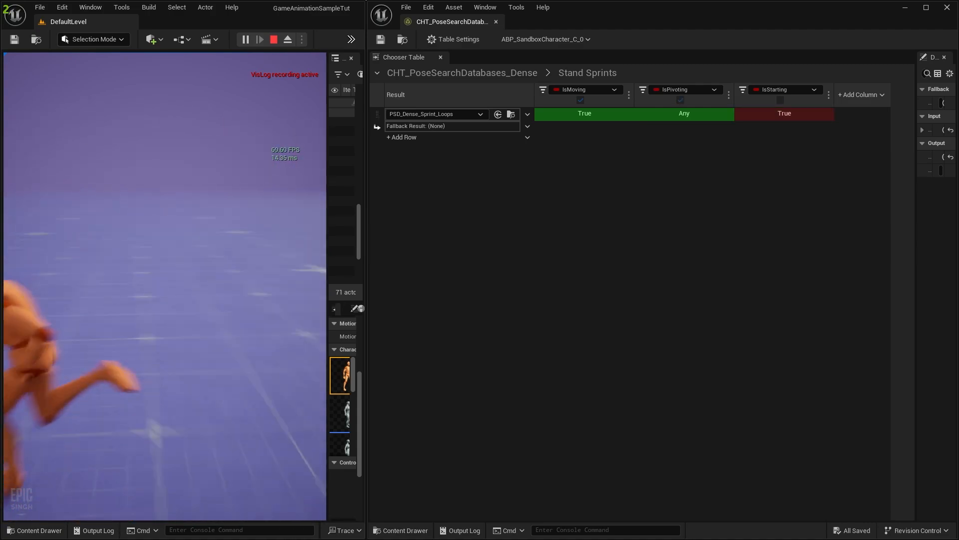
{"action": "key", "text": "super"}
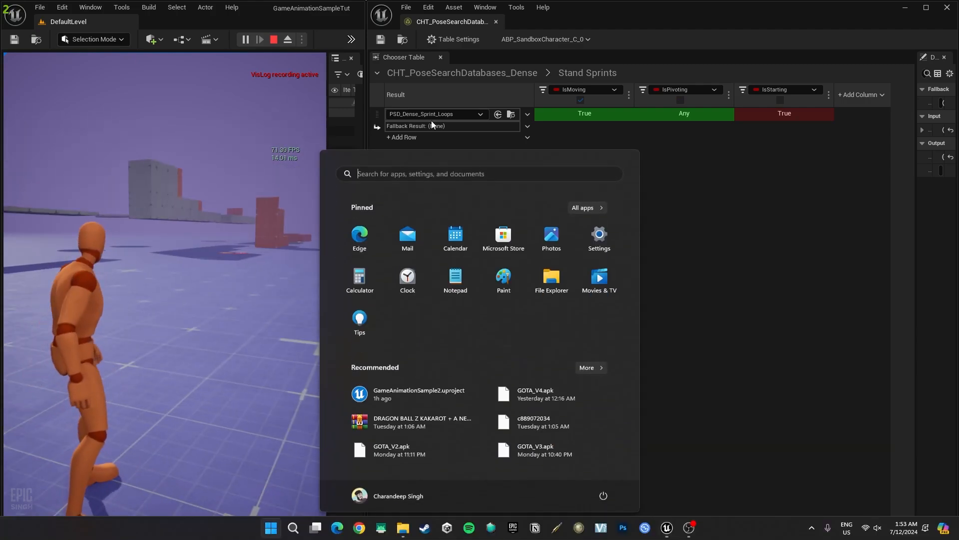
{"action": "left_click", "coordinate": [511, 114]}
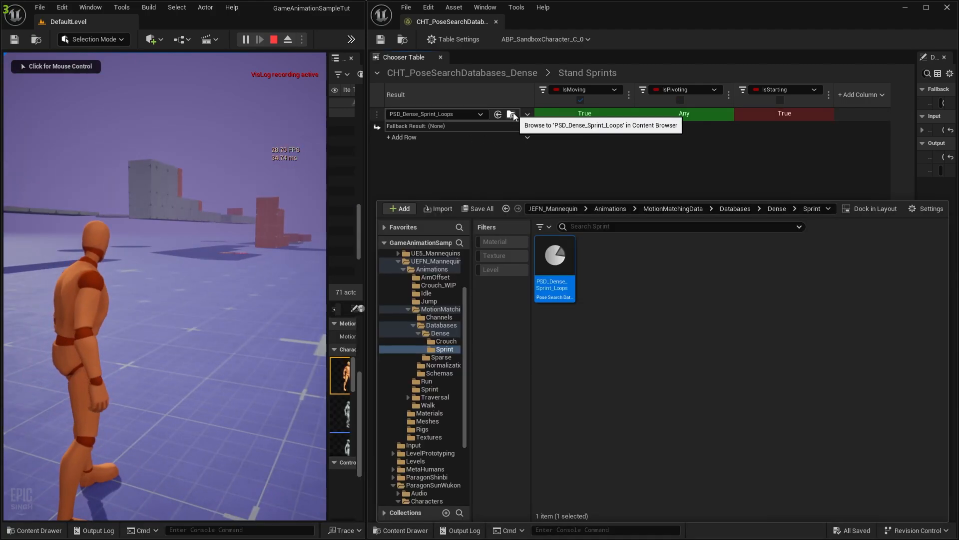
{"action": "left_click", "coordinate": [496, 170]}
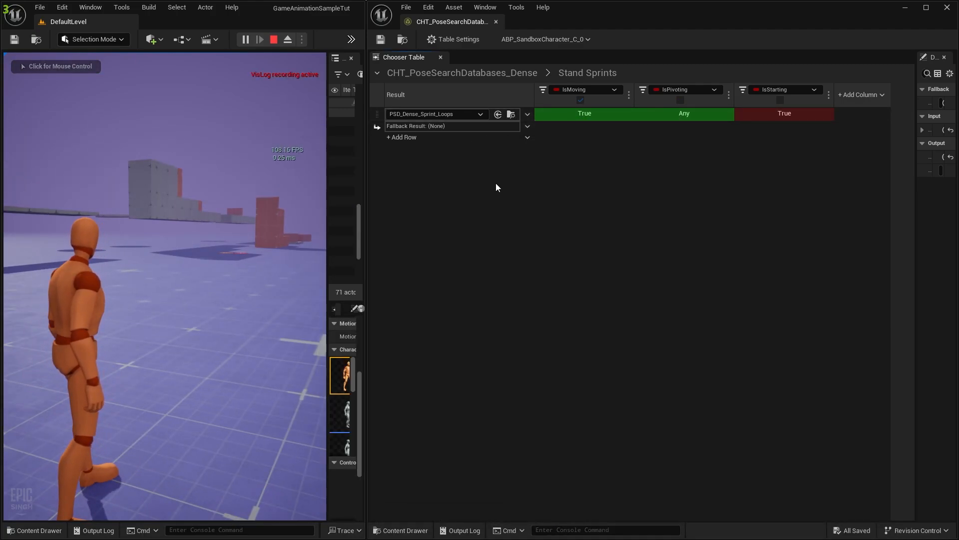
{"action": "left_click", "coordinate": [516, 73]}
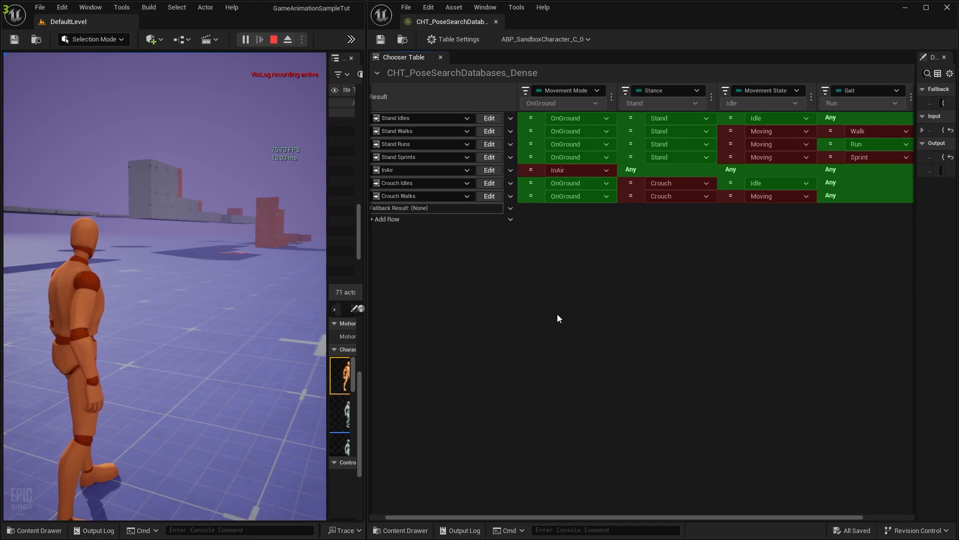
Test crouching and sprinting in game, then close the chooser table window
{"action": "left_click", "coordinate": [151, 258]}
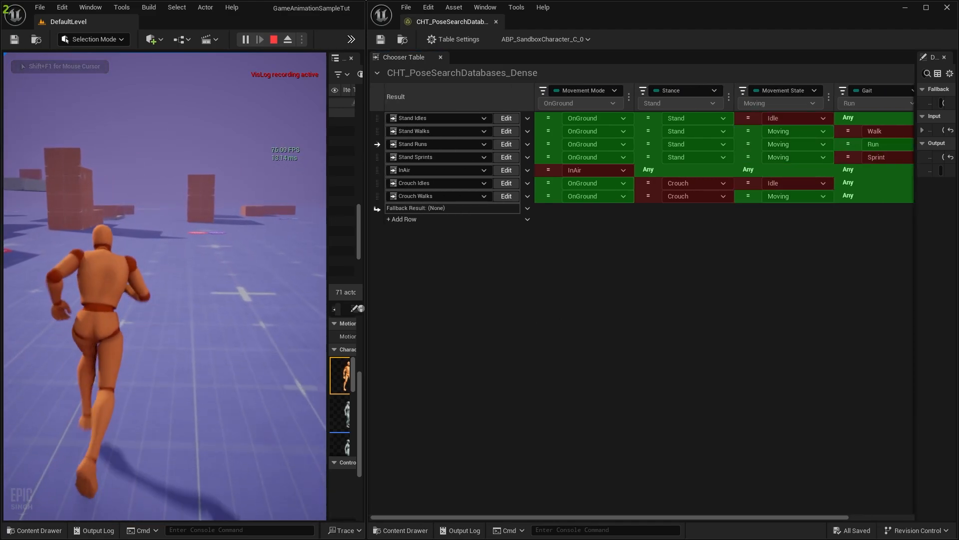
{"action": "key", "text": "c"}
{"action": "key", "text": "shift"}
{"action": "key", "text": "c"}
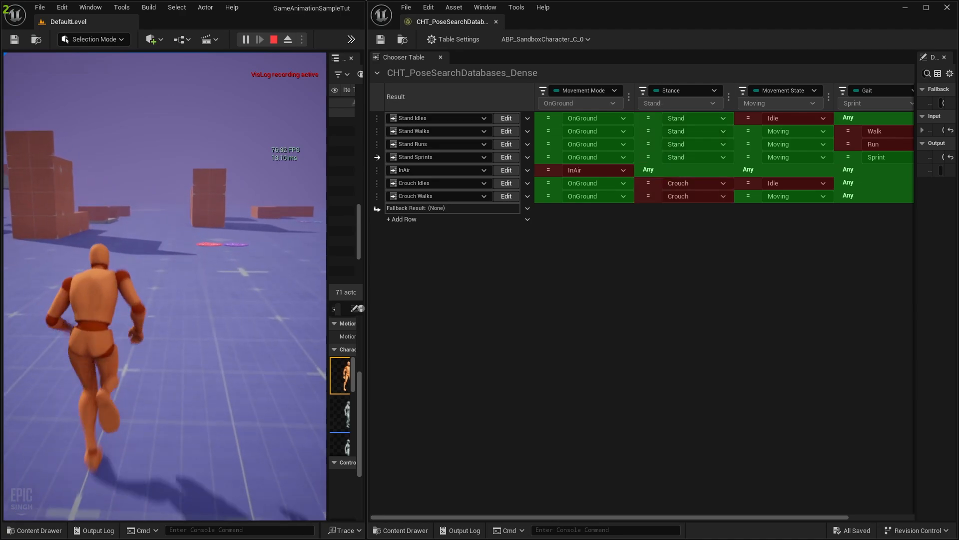
{"action": "key", "text": "c"}
{"action": "key", "text": "c"}
{"action": "key", "text": "shift+F1"}
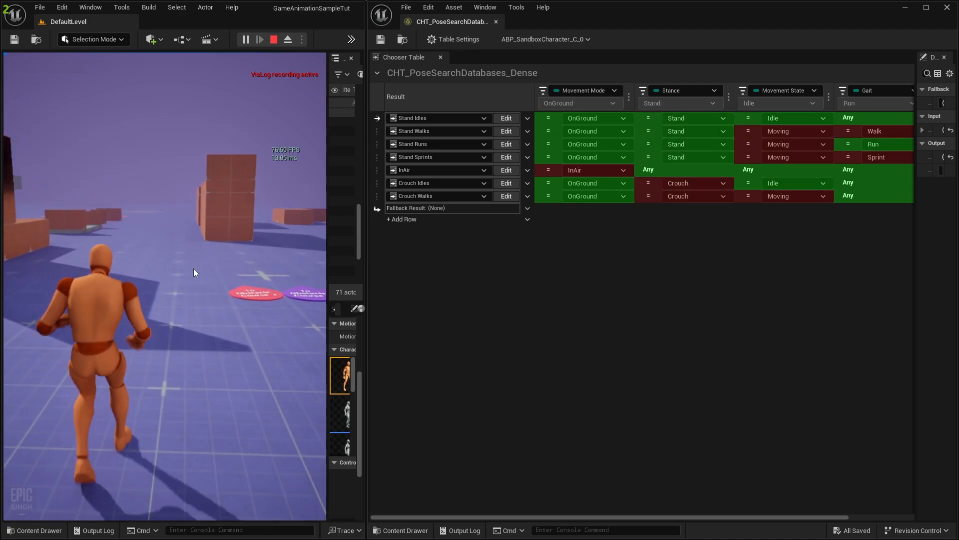
{"action": "key", "text": "super"}
{"action": "left_click", "coordinate": [498, 22]}
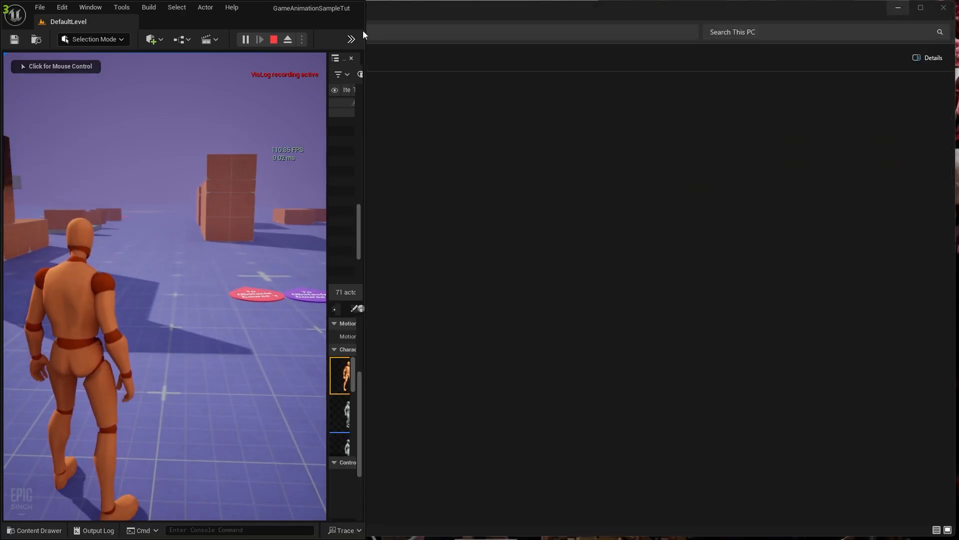
Maximize the editor window and widen the outliner and character panels
{"action": "left_click_drag", "start_coordinate": [365, 36], "coordinate": [762, 24]}
{"action": "left_click", "coordinate": [737, 7]}
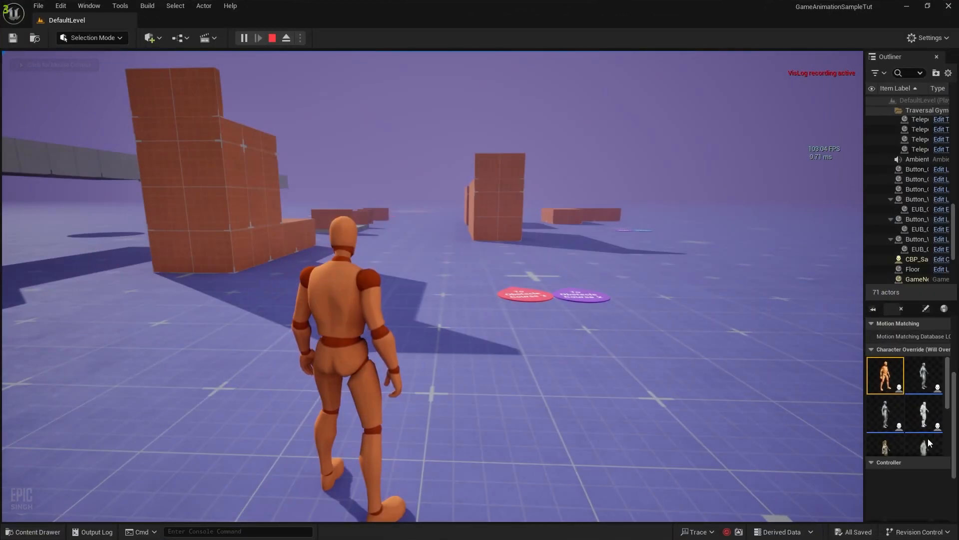
{"action": "left_click_drag", "start_coordinate": [864, 329], "coordinate": [630, 309]}
Play as Wuking, running, jumping and climbing over the 2.5 M, 1 M and orange blocks
{"action": "left_click", "coordinate": [721, 420]}
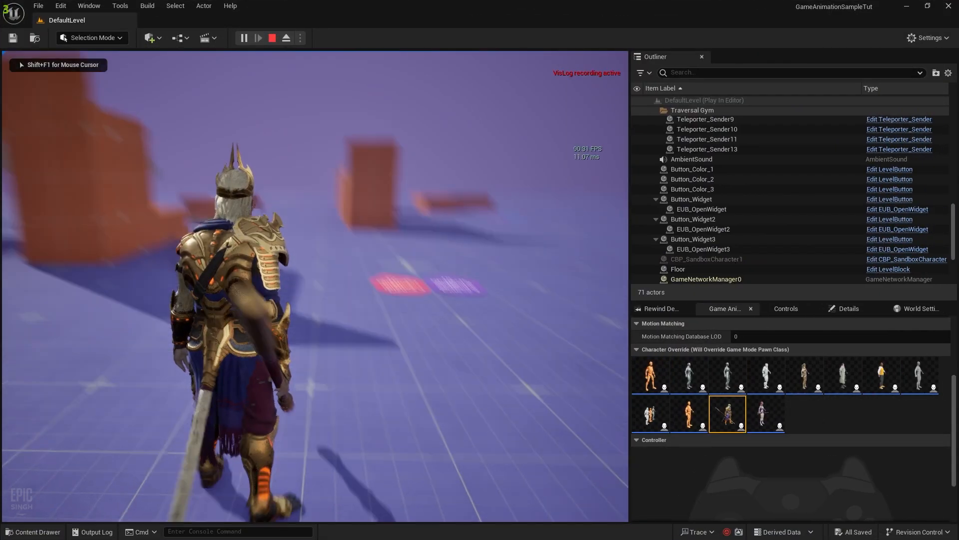
{"action": "key", "text": "w"}
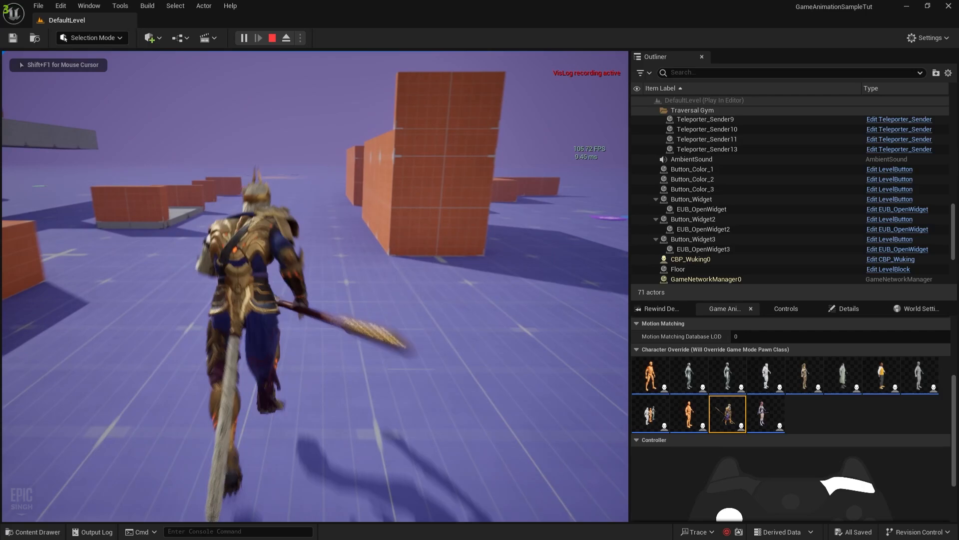
{"action": "key", "text": "w"}
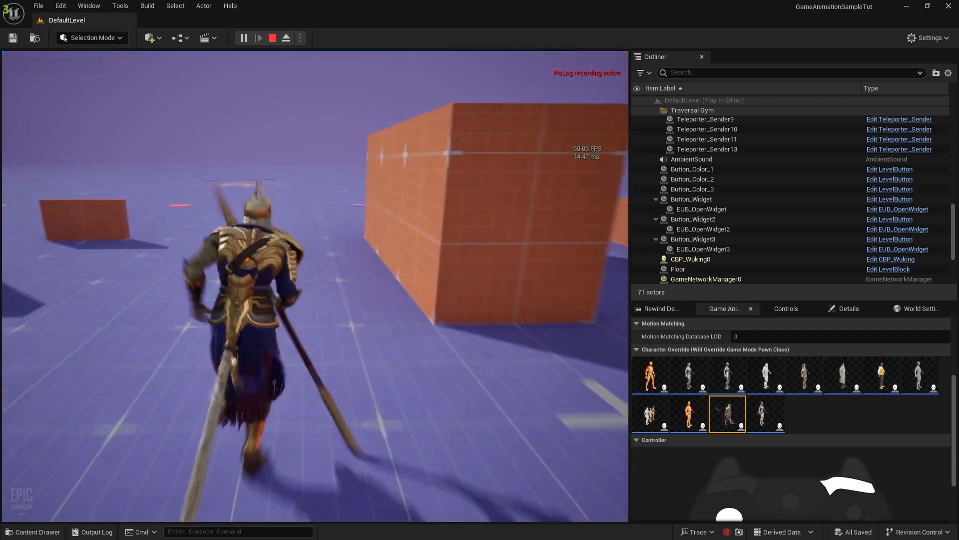
{"action": "key", "text": "d"}
{"action": "key", "text": "w"}
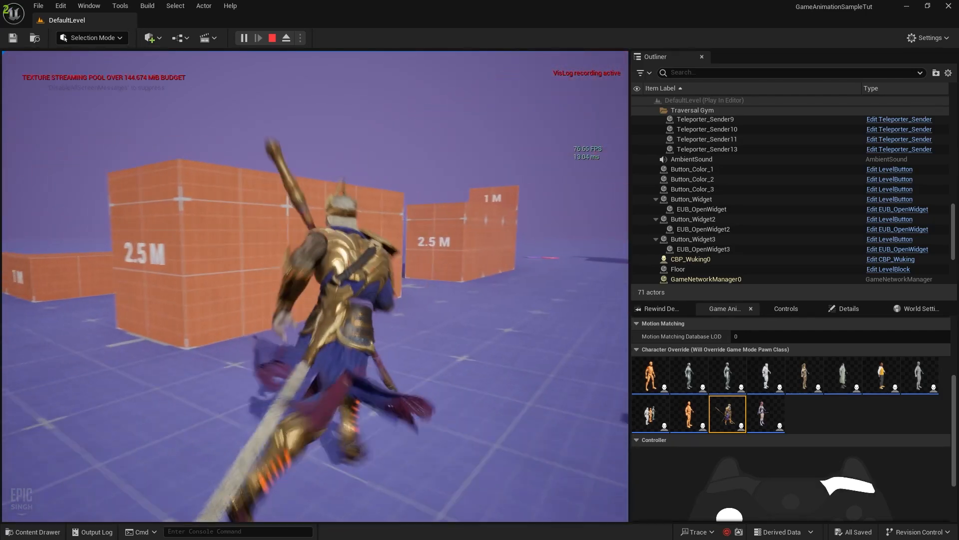
{"action": "key", "text": "space"}
{"action": "key", "text": "w"}
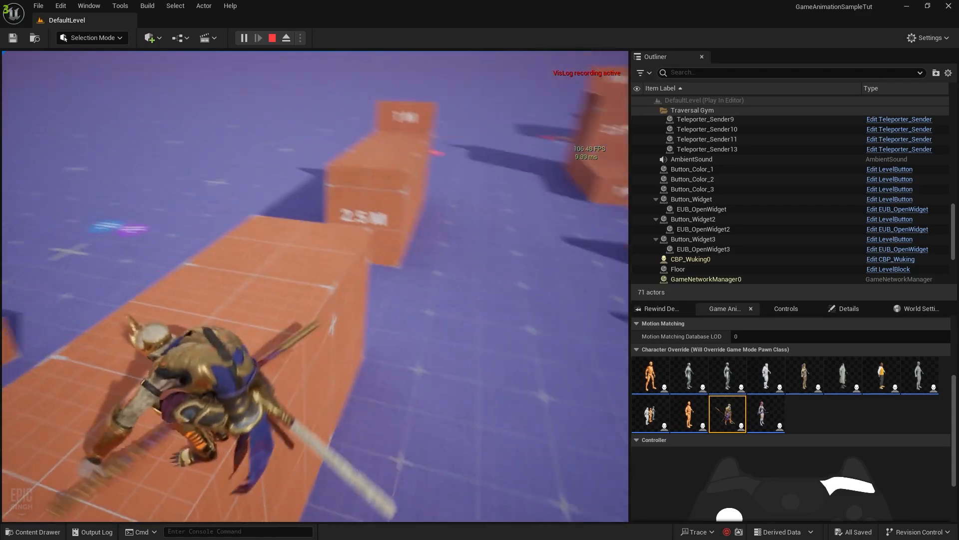
{"action": "key", "text": "w"}
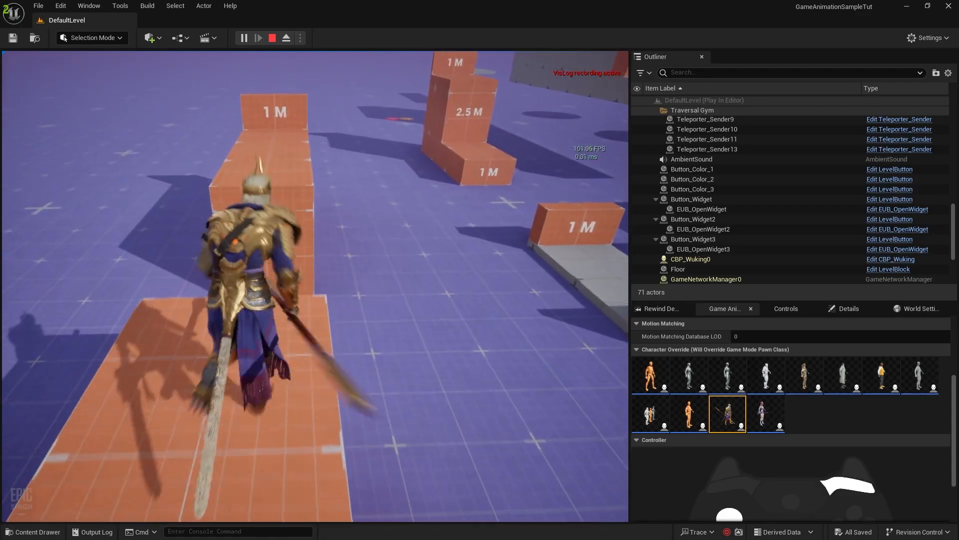
{"action": "key", "text": "space"}
{"action": "key", "text": "w"}
{"action": "key", "text": "space"}
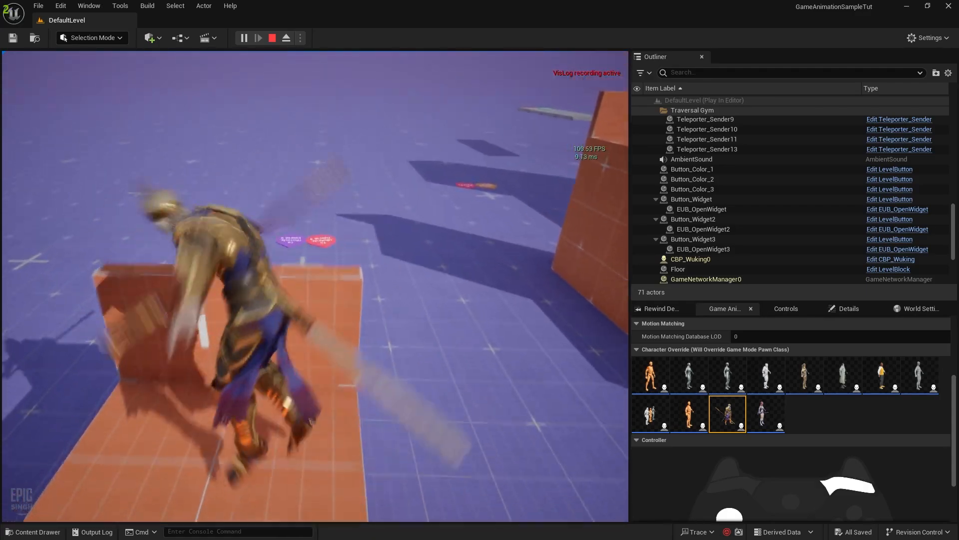
{"action": "key", "text": "w"}
{"action": "key", "text": "space"}
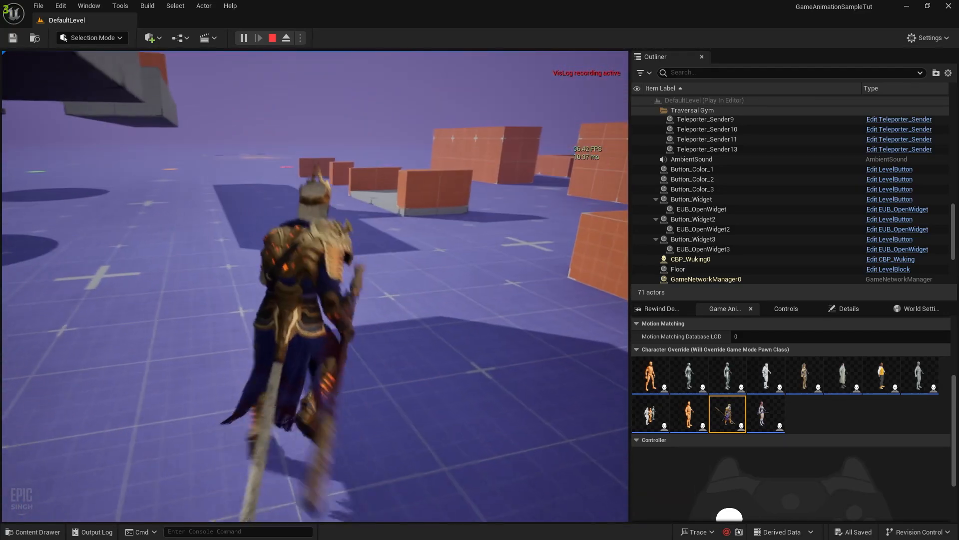
Run and sprint Shinbi across the gym toward the 1 M and orange blocks, then stop playing
{"action": "key", "text": "shift+F1"}
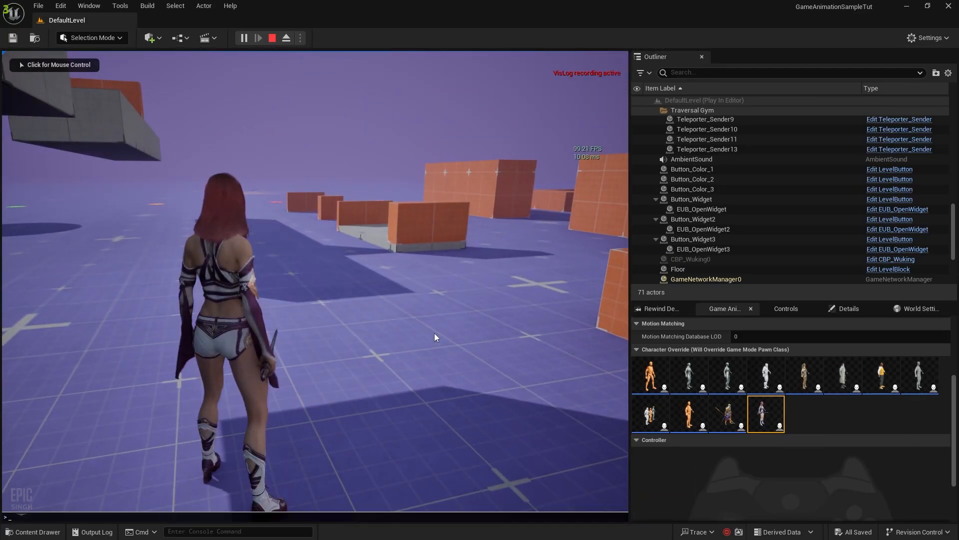
{"action": "left_click", "coordinate": [434, 333]}
{"action": "key", "text": "w"}
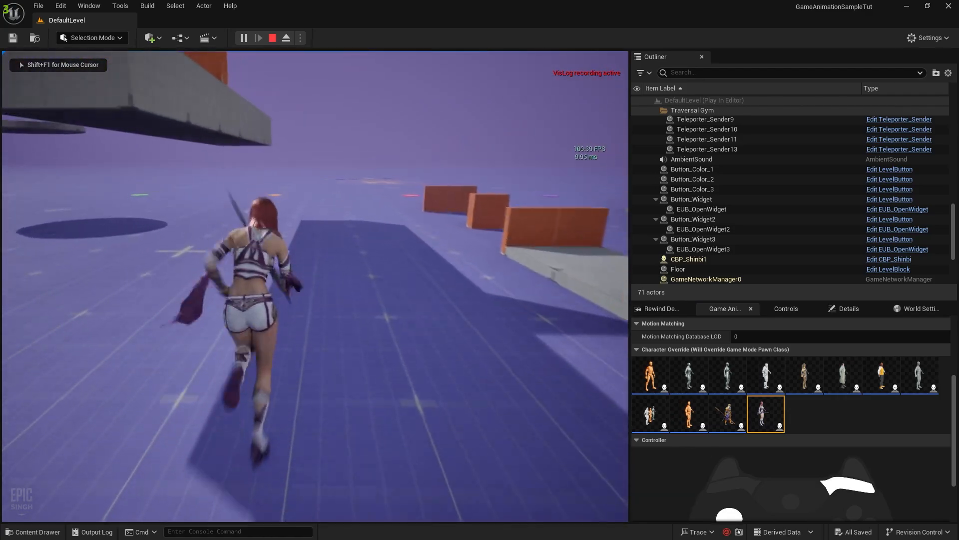
{"action": "key", "text": "w"}
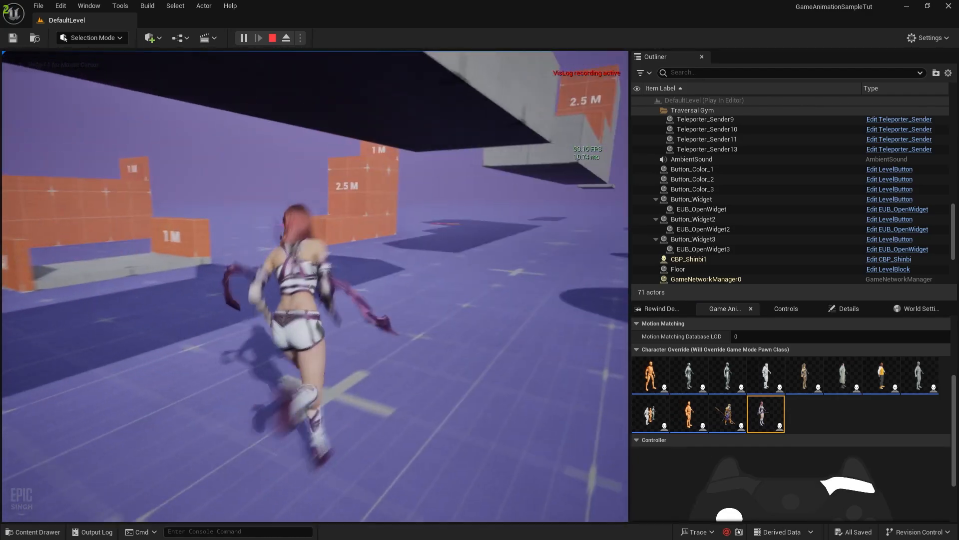
{"action": "key", "text": "w"}
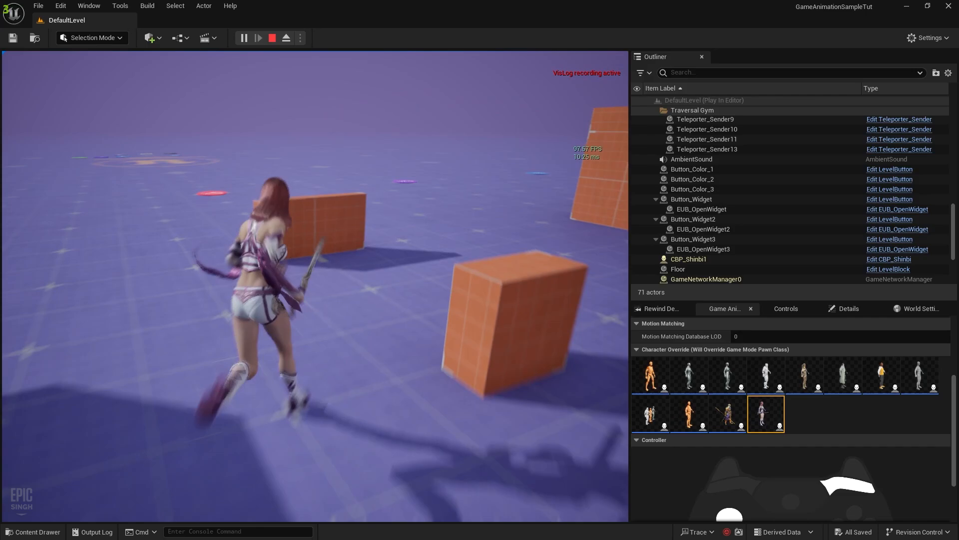
{"action": "key", "text": "w"}
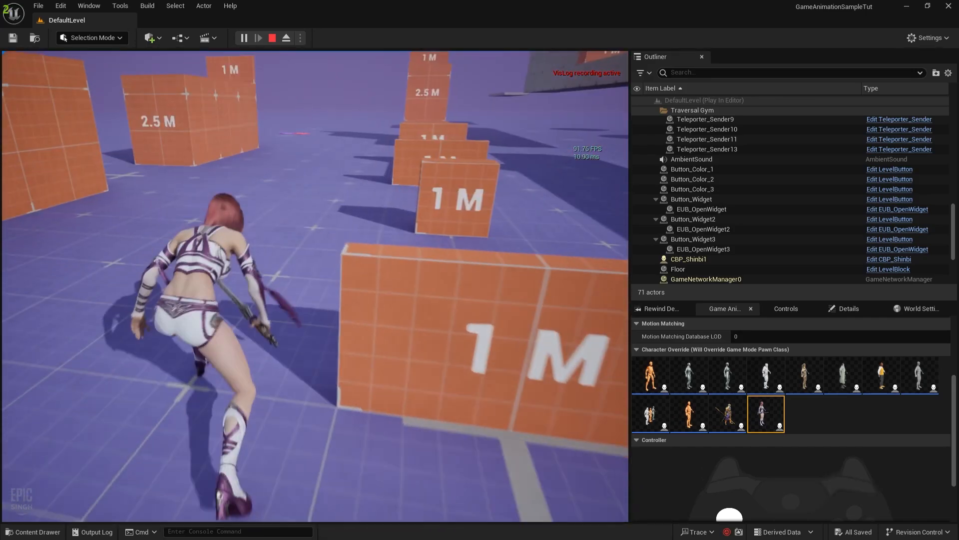
{"action": "key", "text": "w"}
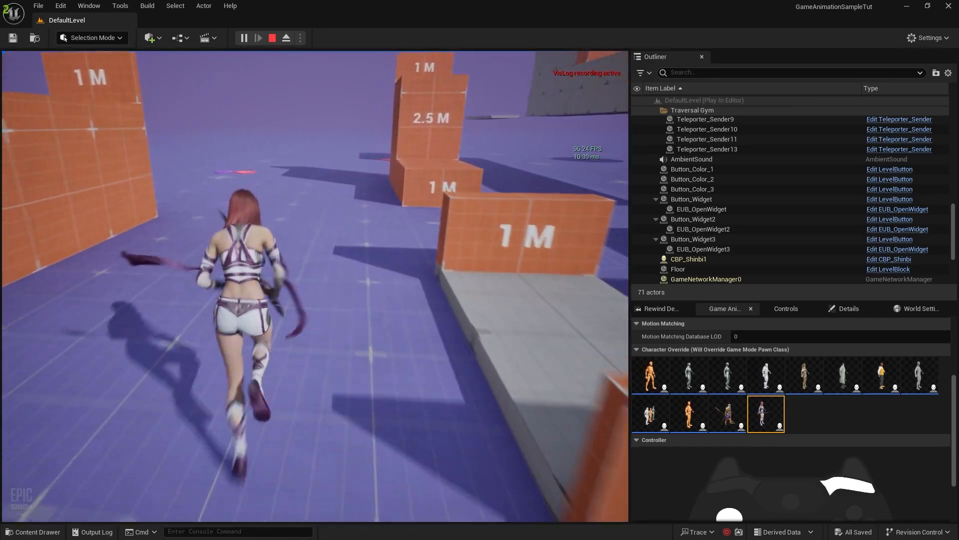
{"action": "key", "text": "w"}
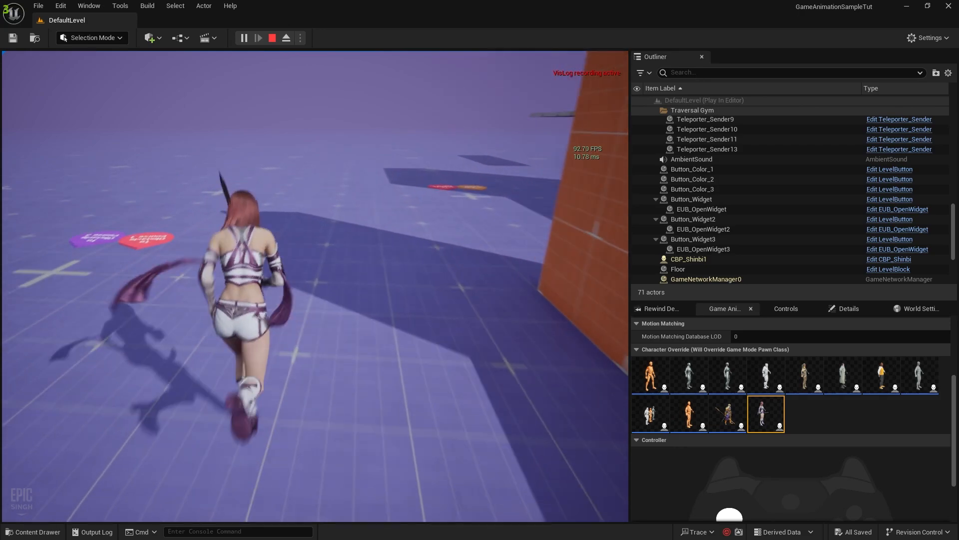
{"action": "key", "text": "w"}
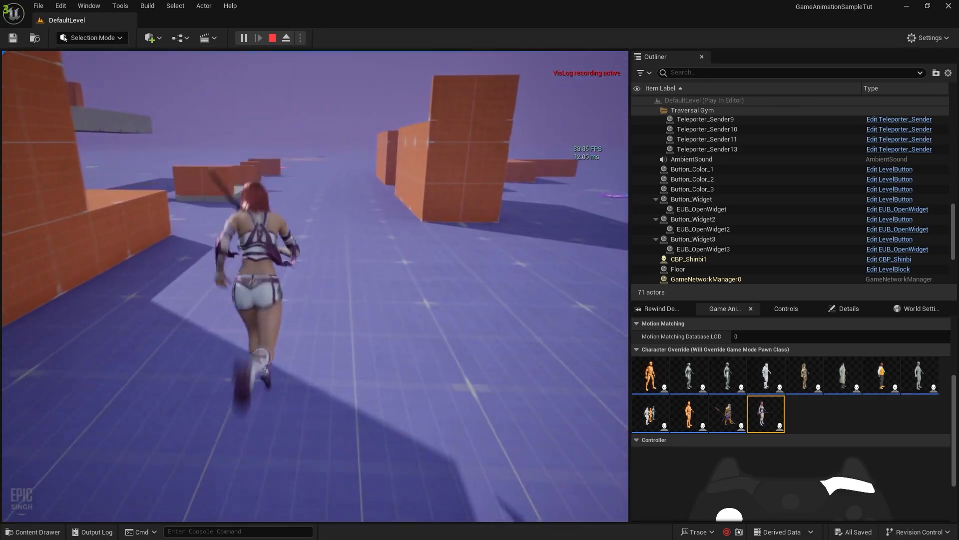
{"action": "key", "text": "Escape"}
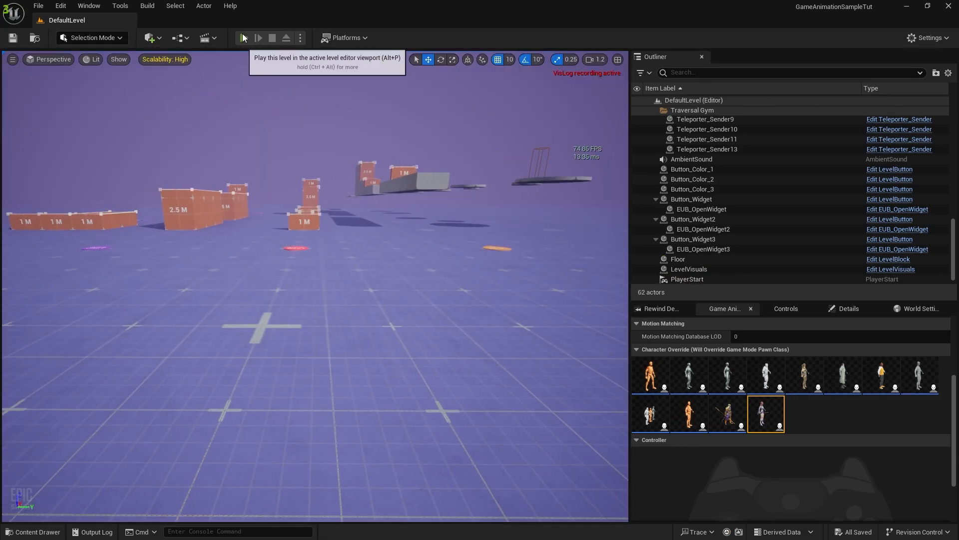
Start a quick play session, run forward briefly, and stop it
{"action": "key", "text": "alt+p"}
{"action": "key", "text": "w"}
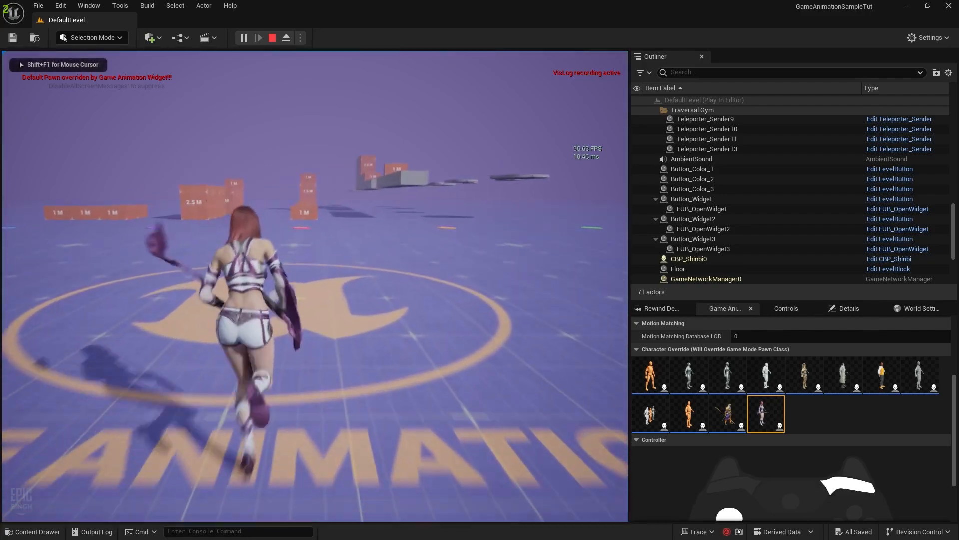
{"action": "key", "text": "Escape"}
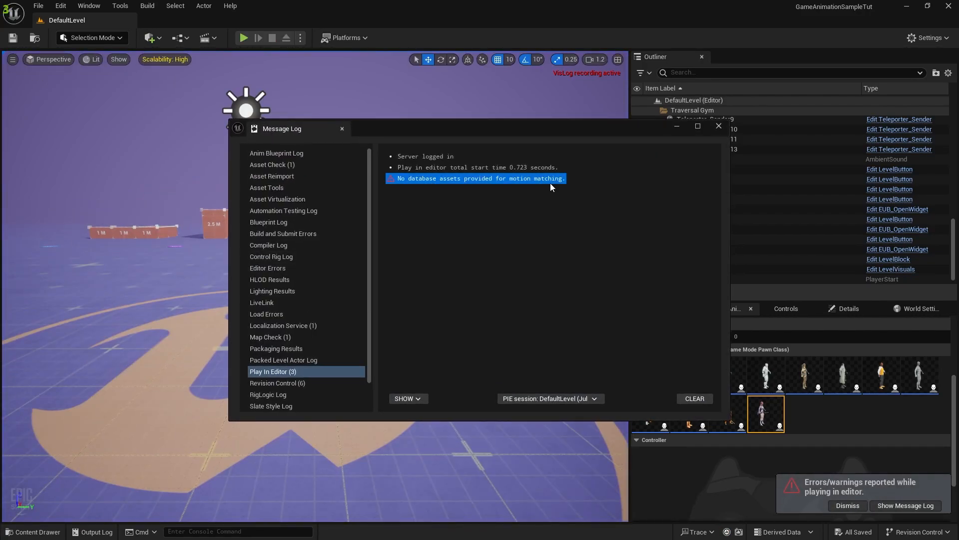
Open CHT_PoseSearchDatabases_Dense, delete its IsStarting column, and save the chooser table
{"action": "left_click", "coordinate": [719, 126]}
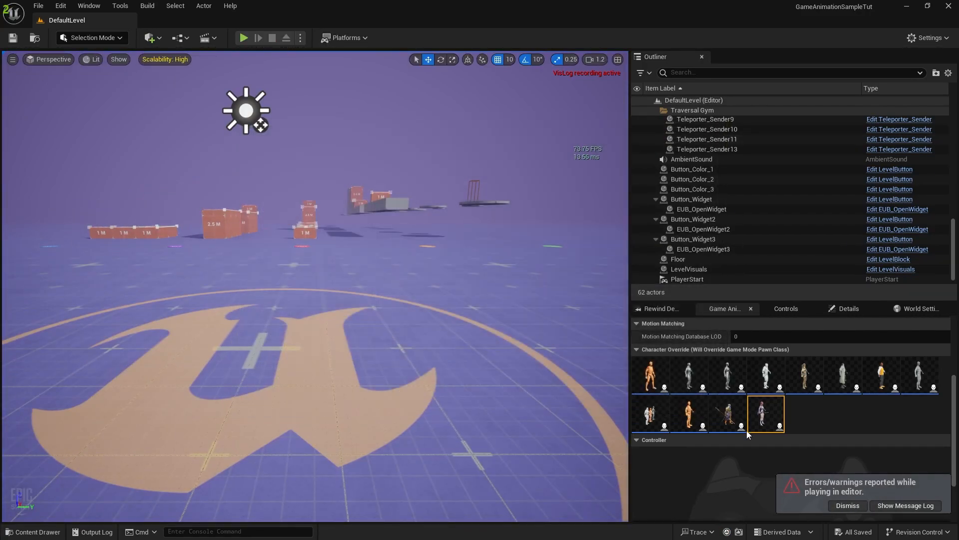
{"action": "left_click", "coordinate": [32, 531]}
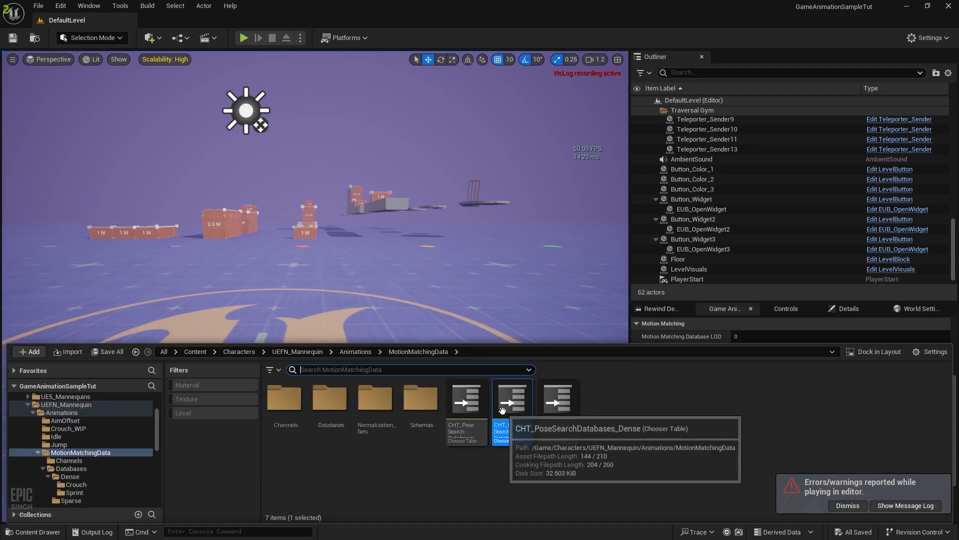
{"action": "double_click", "coordinate": [512, 424]}
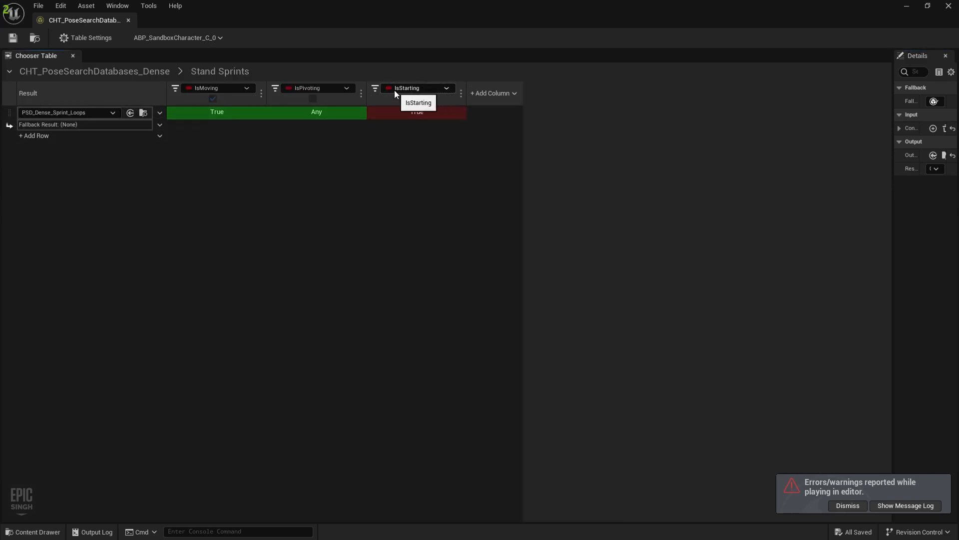
{"action": "left_click", "coordinate": [459, 94]}
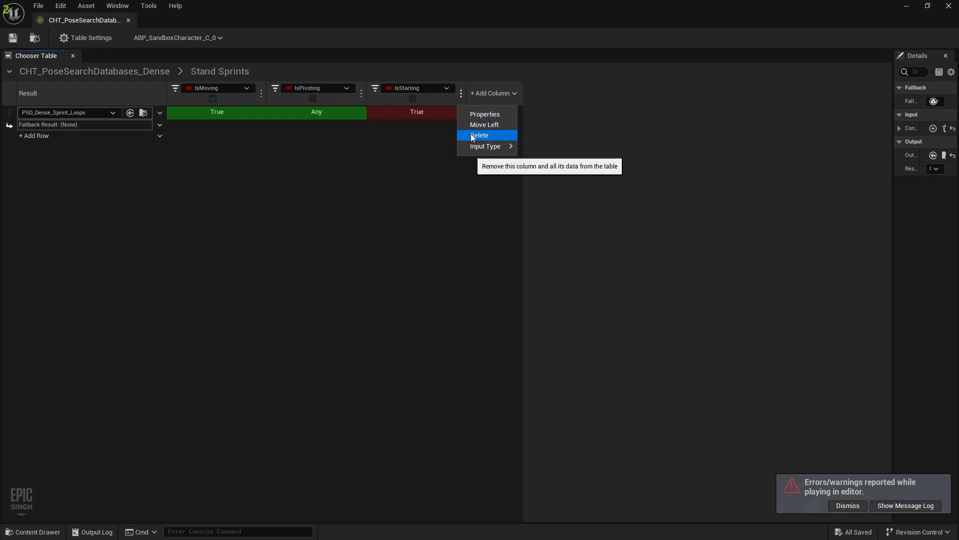
{"action": "left_click", "coordinate": [471, 133]}
{"action": "left_click", "coordinate": [13, 38]}
{"action": "left_click", "coordinate": [129, 20]}
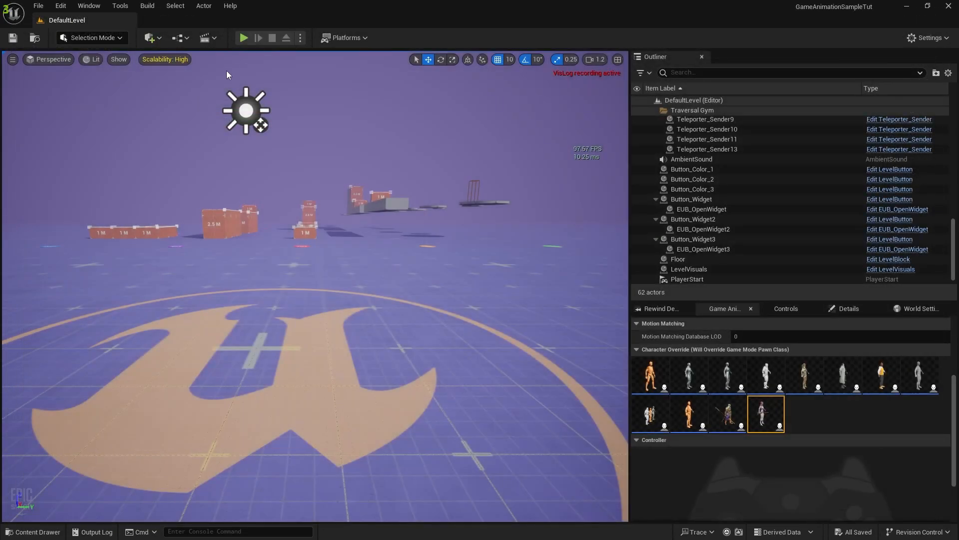
{"action": "key", "text": "w"}
{"action": "key", "text": "shift"}
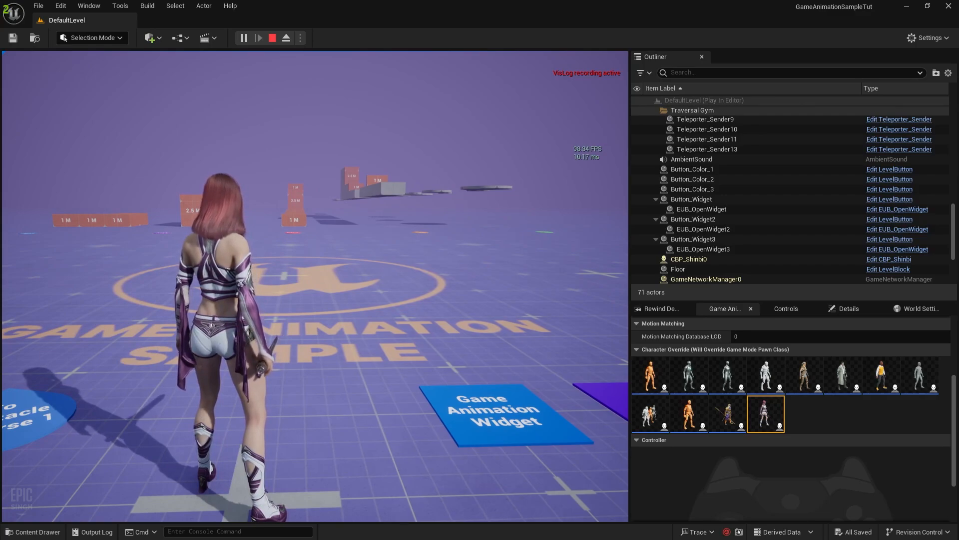
{"action": "key", "text": "w"}
{"action": "key", "text": "shift"}
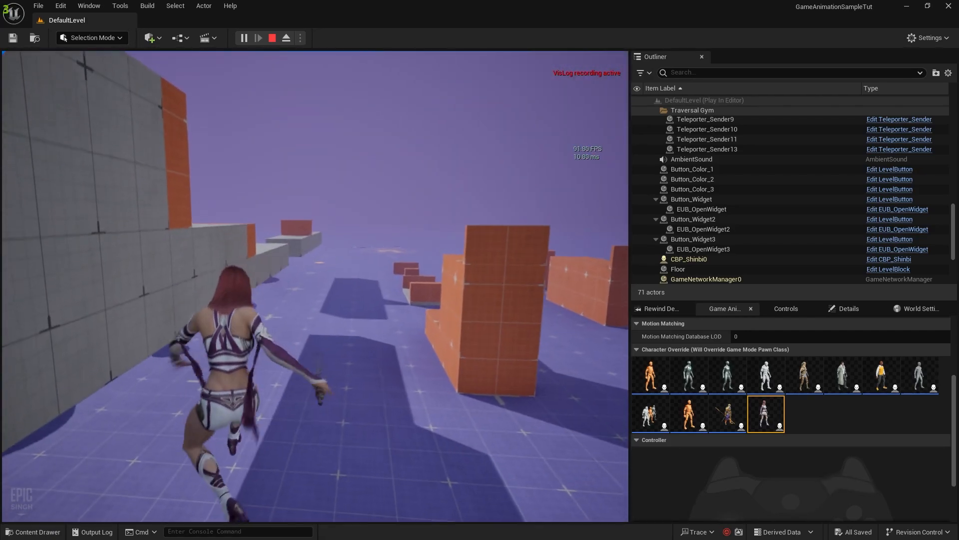
Open CBP_SandboxCharacter and inspect the WalkSpeeds, RunSpeeds and SprintSpeeds default values
{"action": "key", "text": "Escape"}
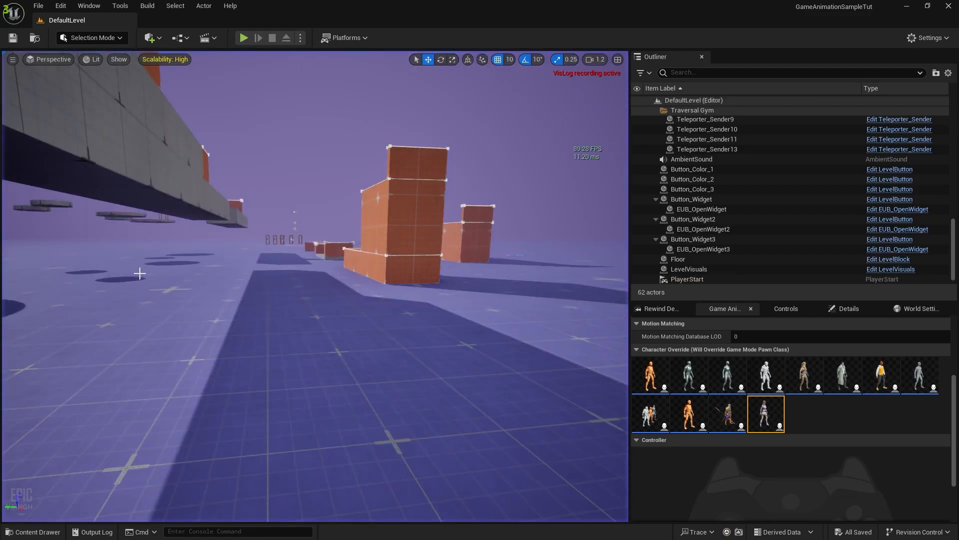
{"action": "left_click", "coordinate": [37, 531]}
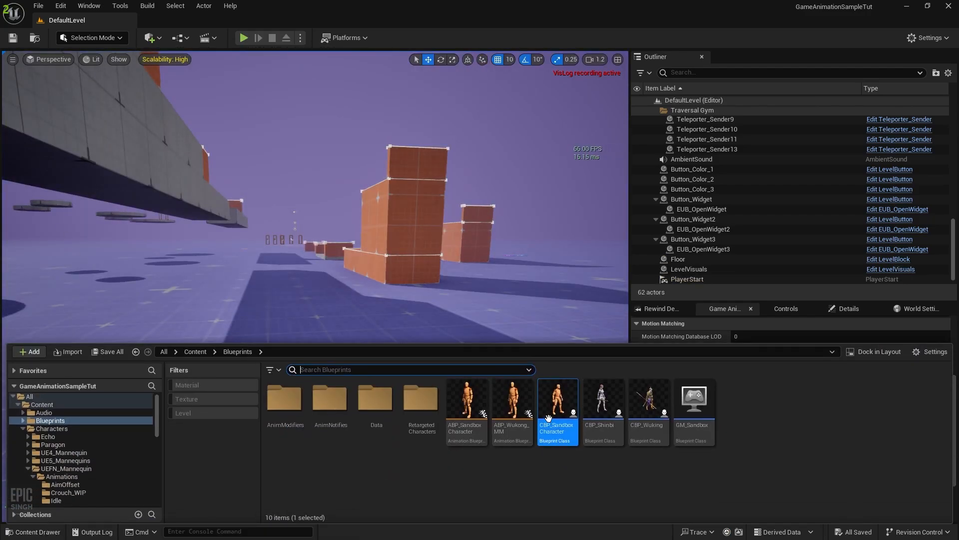
{"action": "double_click", "coordinate": [559, 402]}
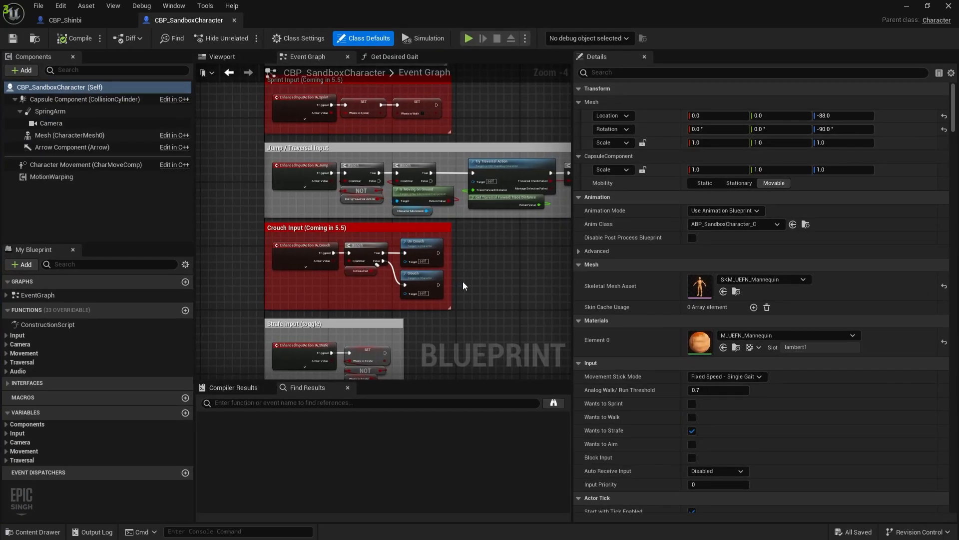
{"action": "left_click", "coordinate": [8, 451]}
{"action": "scroll", "coordinate": [30, 452], "scroll_direction": "down", "scroll_amount": 2}
{"action": "left_click", "coordinate": [121, 442]}
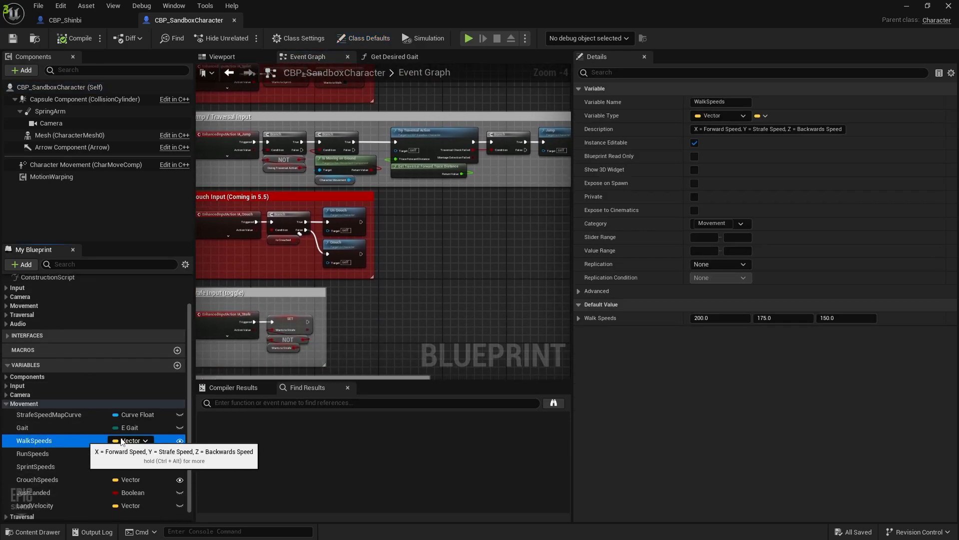
{"action": "left_click", "coordinate": [75, 453]}
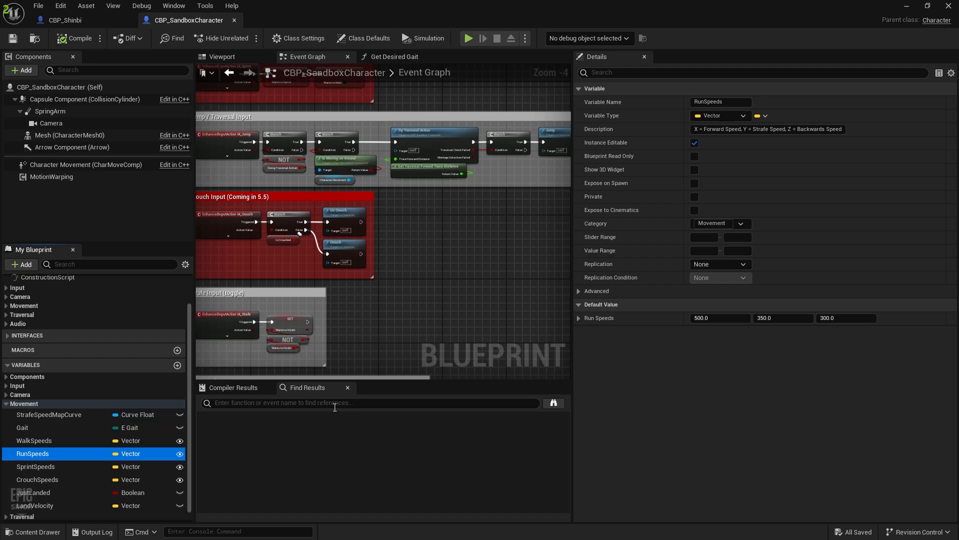
{"action": "left_click", "coordinate": [30, 466]}
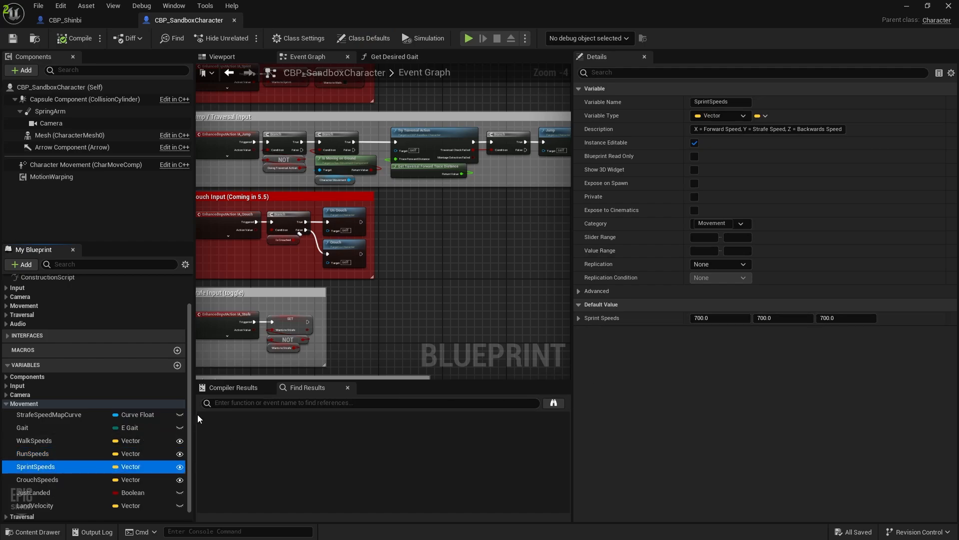
Find WalkSpeeds references by name and open the Calculate Max Speed function
{"action": "left_click", "coordinate": [43, 439]}
{"action": "right_click", "coordinate": [52, 446]}
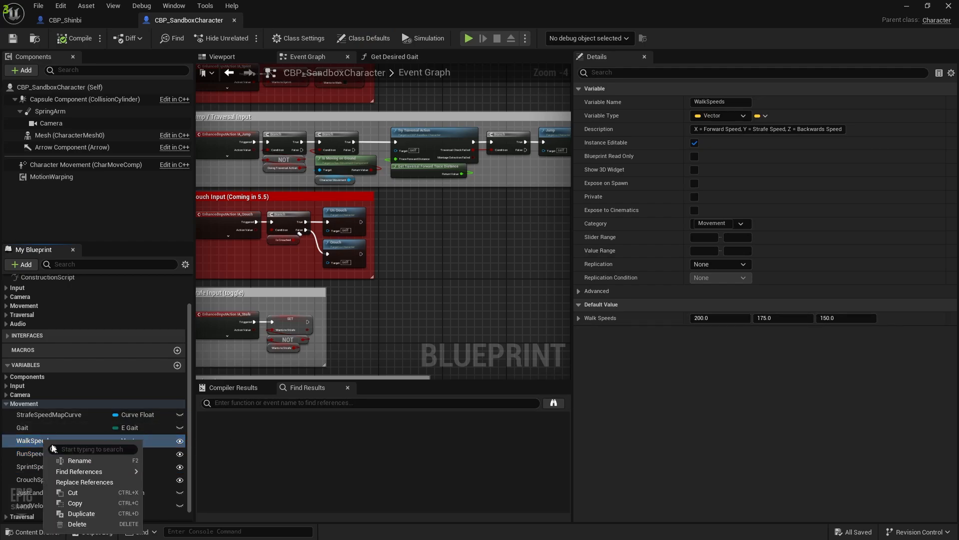
{"action": "mouse_move", "coordinate": [80, 471]}
{"action": "left_click", "coordinate": [172, 482]}
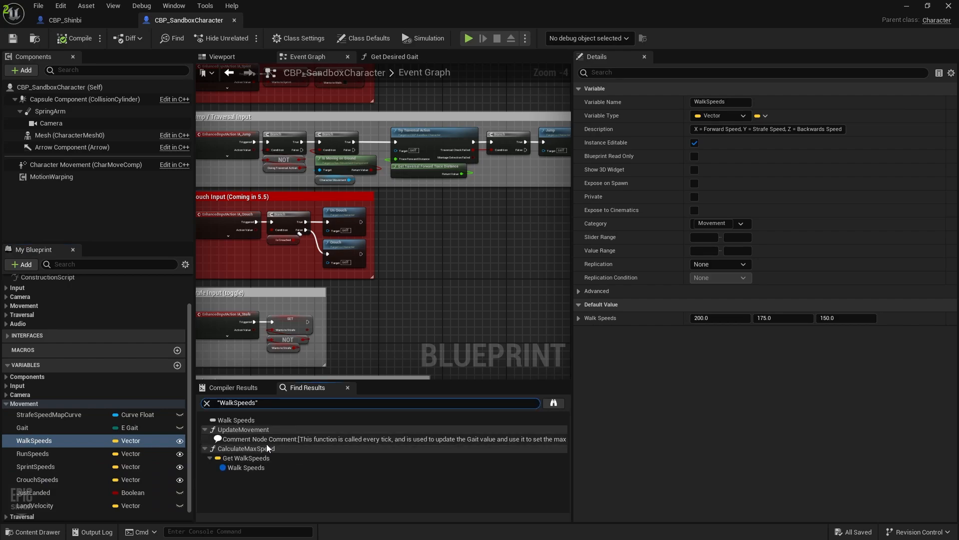
{"action": "double_click", "coordinate": [247, 458]}
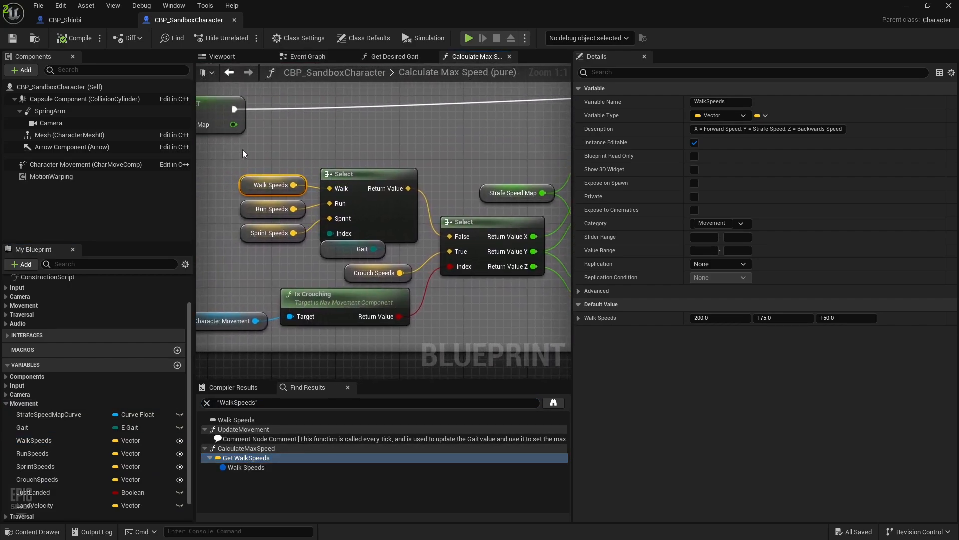
Examine the Walk, Run and Sprint Speeds nodes in Calculate Max Speed and recheck their defaults
{"action": "left_click_drag", "start_coordinate": [243, 151], "coordinate": [326, 273]}
{"action": "right_click_drag", "start_coordinate": [458, 303], "coordinate": [234, 285]}
{"action": "right_click_drag", "start_coordinate": [409, 305], "coordinate": [208, 296]}
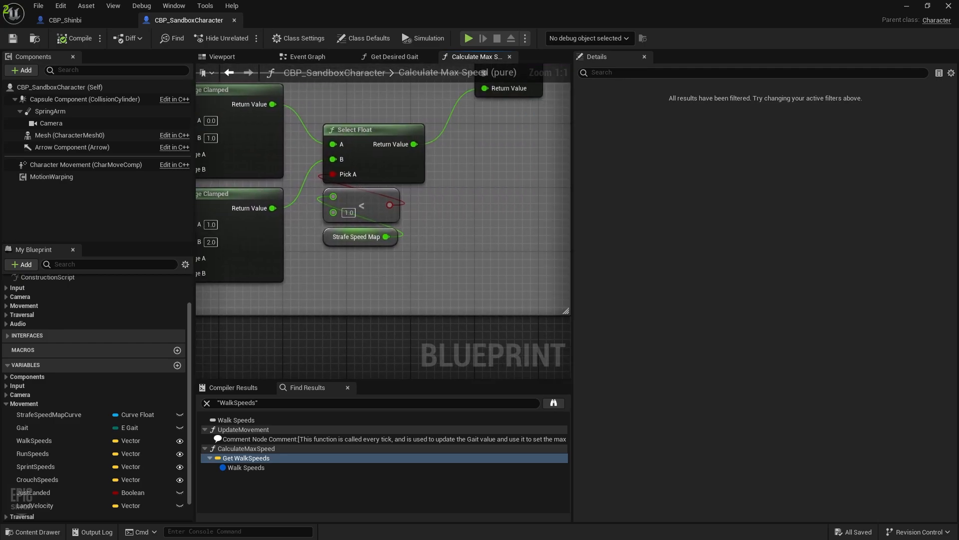
{"action": "right_click_drag", "start_coordinate": [200, 250], "coordinate": [571, 270]}
{"action": "scroll", "coordinate": [366, 356], "scroll_direction": "down", "scroll_amount": 3}
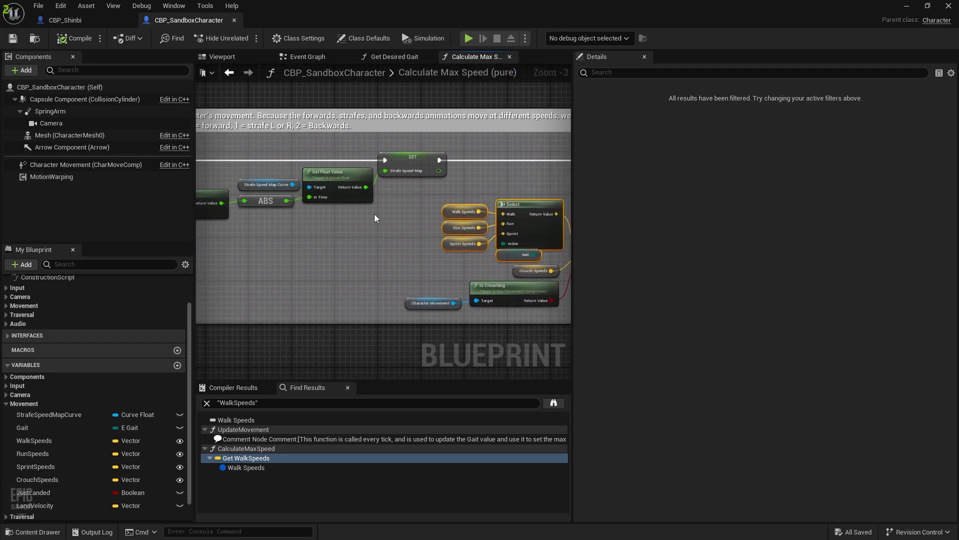
{"action": "left_click", "coordinate": [35, 440]}
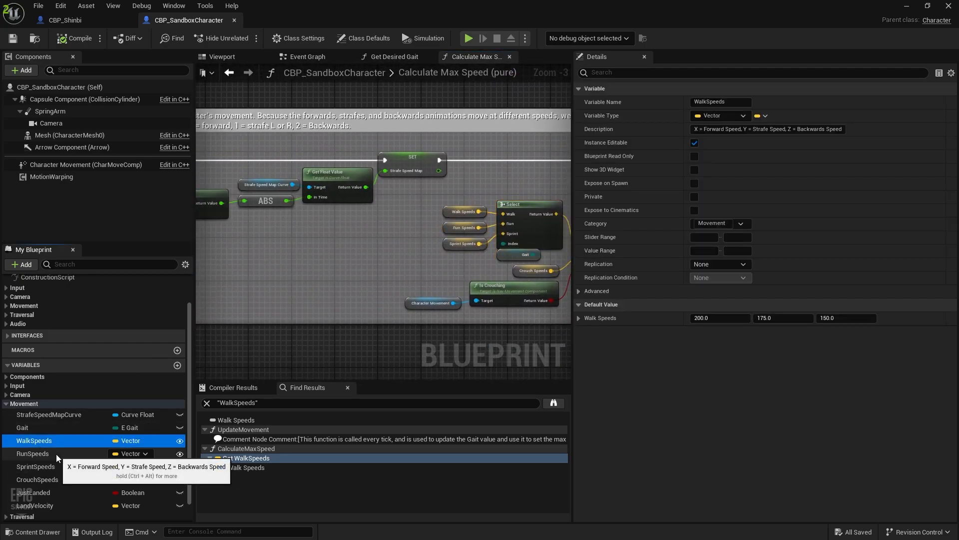
{"action": "left_click", "coordinate": [58, 453]}
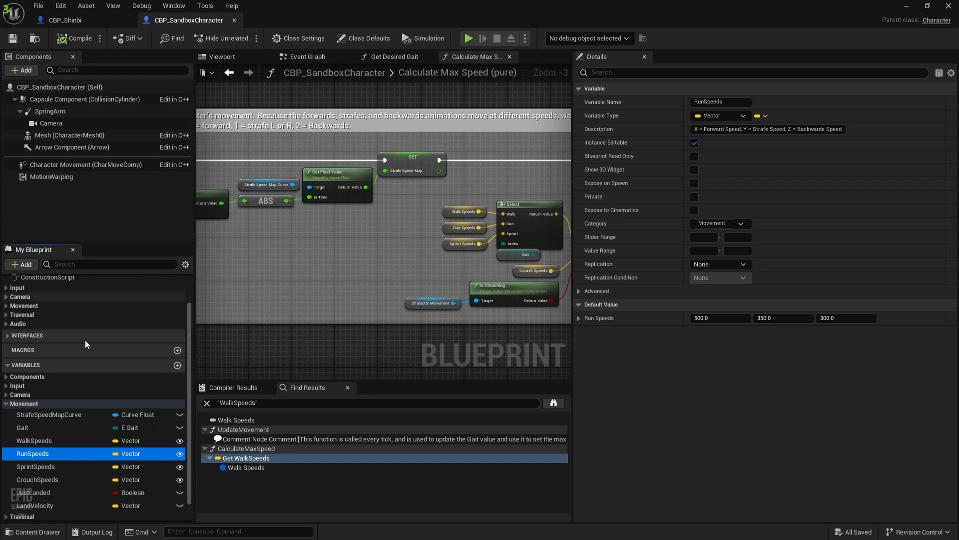
{"action": "left_click", "coordinate": [53, 466]}
{"action": "left_click", "coordinate": [45, 440]}
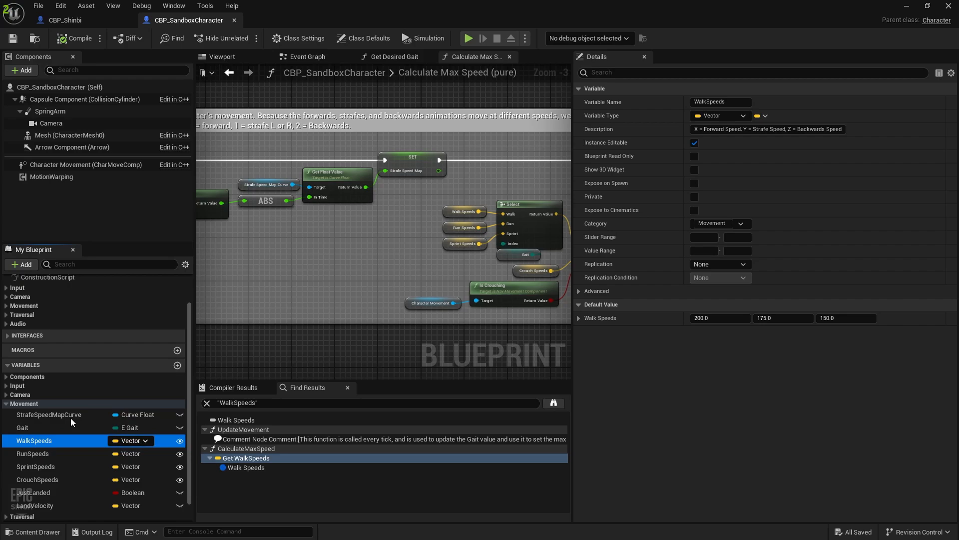
Add an IA_Sprint input event node to CBP_Shinbi's Event Graph via a 'sprint' search
{"action": "left_click", "coordinate": [65, 20]}
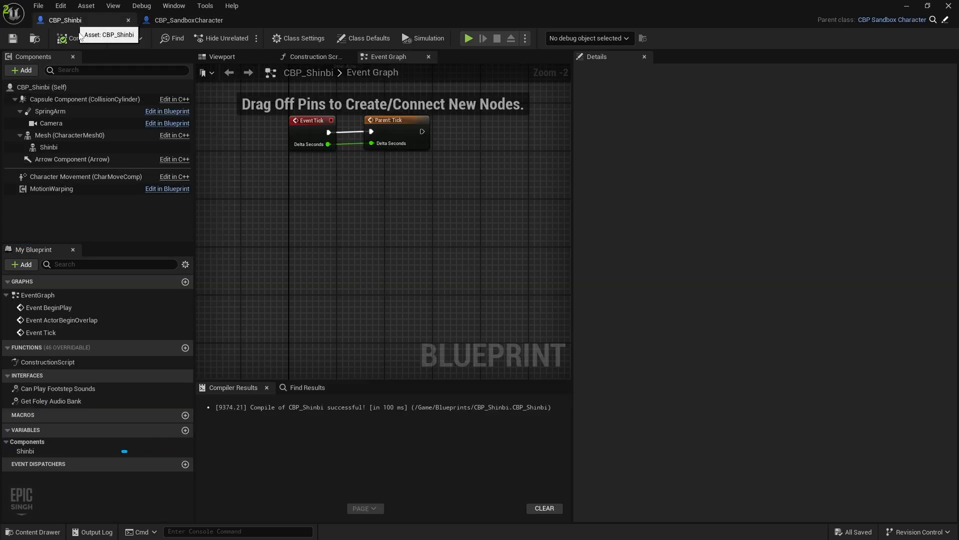
{"action": "right_click_drag", "start_coordinate": [325, 150], "coordinate": [278, 304]}
{"action": "right_click", "coordinate": [281, 319]}
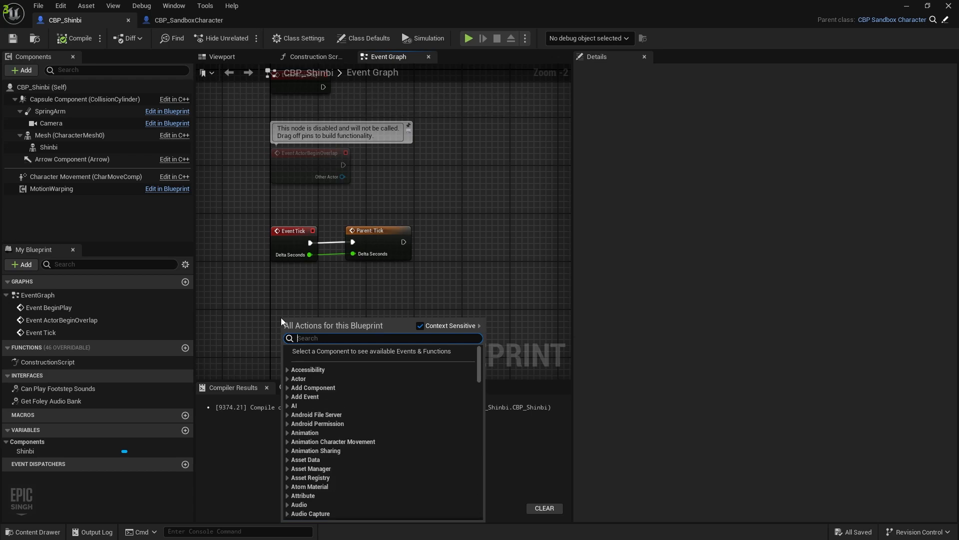
{"action": "type", "text": "sprint"}
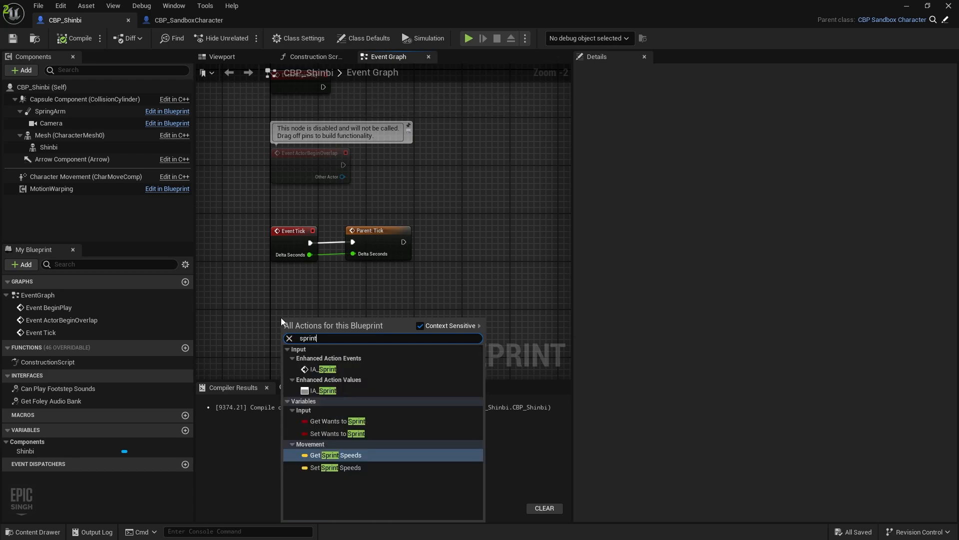
{"action": "left_click", "coordinate": [322, 369]}
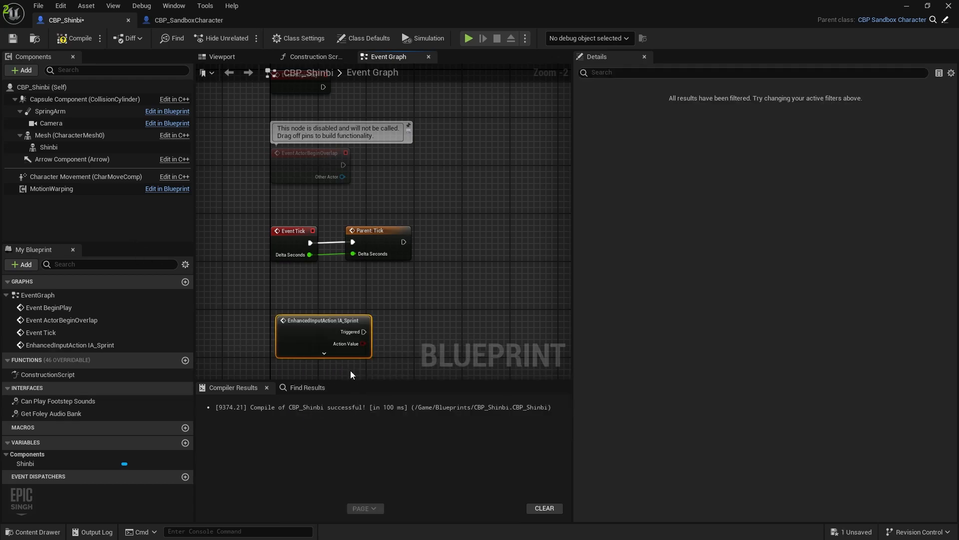
Position and expand the IA_Sprint node, then drag a wire from its Triggered pin
{"action": "scroll", "coordinate": [349, 370], "scroll_direction": "up", "scroll_amount": 2}
{"action": "right_click_drag", "start_coordinate": [420, 331], "coordinate": [352, 304]}
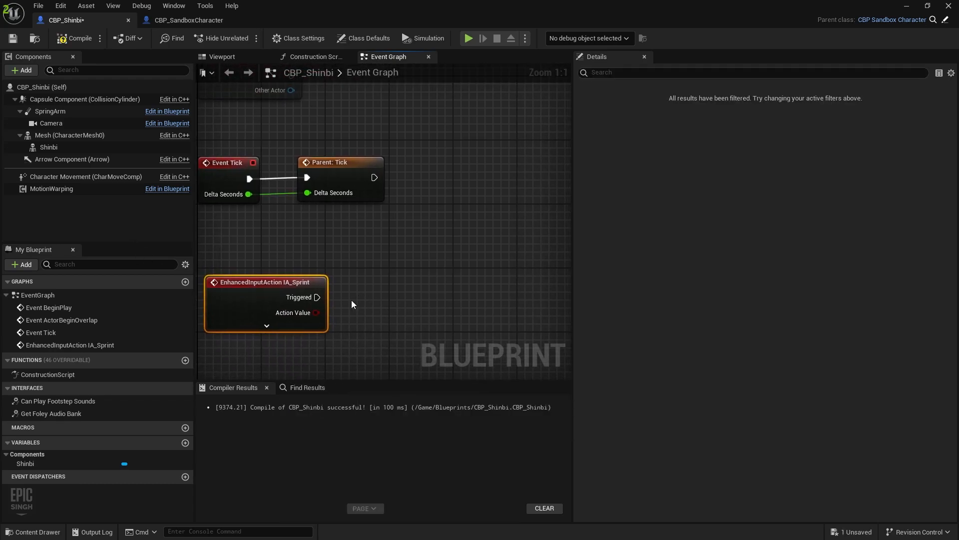
{"action": "left_click_drag", "start_coordinate": [274, 254], "coordinate": [237, 283]}
{"action": "right_click_drag", "start_coordinate": [307, 253], "coordinate": [356, 242]}
{"action": "left_click", "coordinate": [309, 311]}
{"action": "right_click_drag", "start_coordinate": [428, 293], "coordinate": [409, 210]}
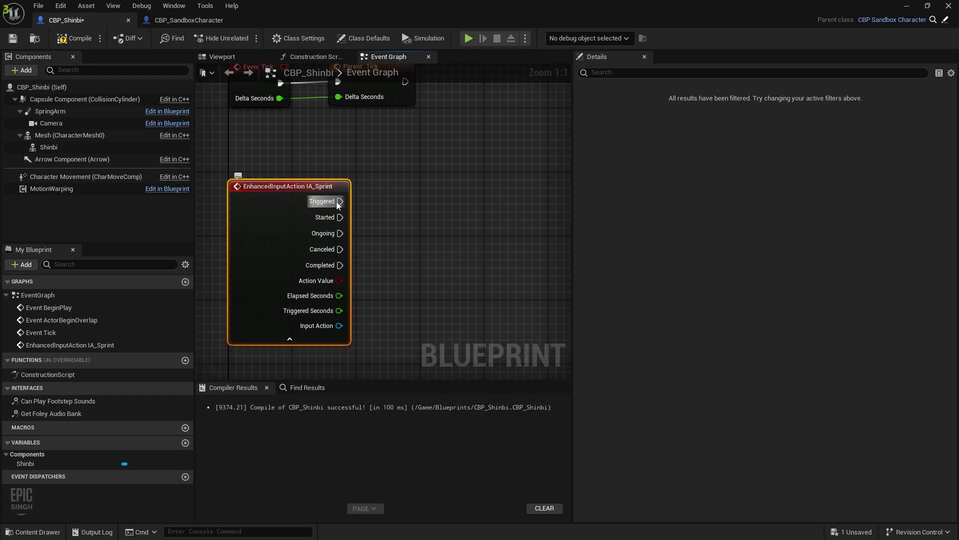
{"action": "left_click_drag", "start_coordinate": [337, 202], "coordinate": [403, 200]}
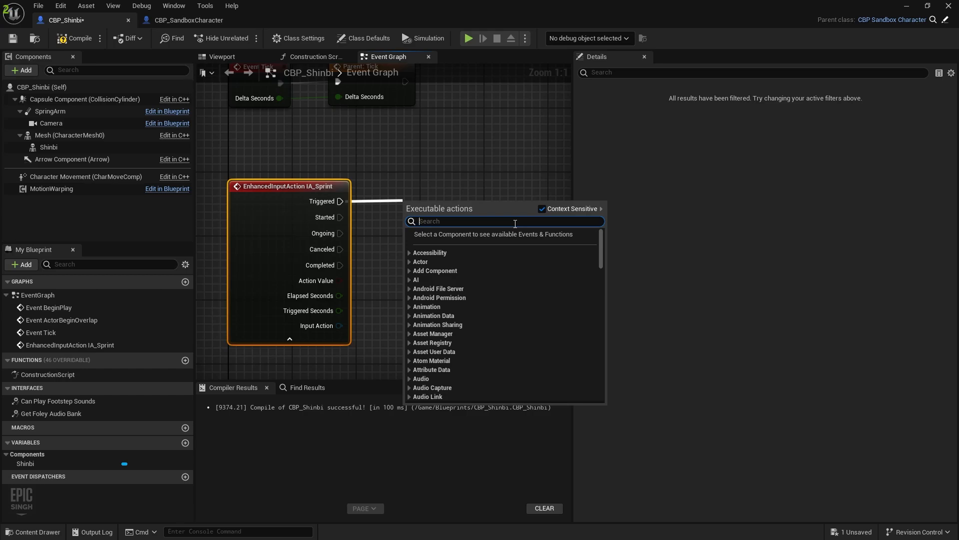
Add a Set Sprint Speeds node on Triggered with X, Y and Z set to 1200
{"action": "type", "text": "sprint"}
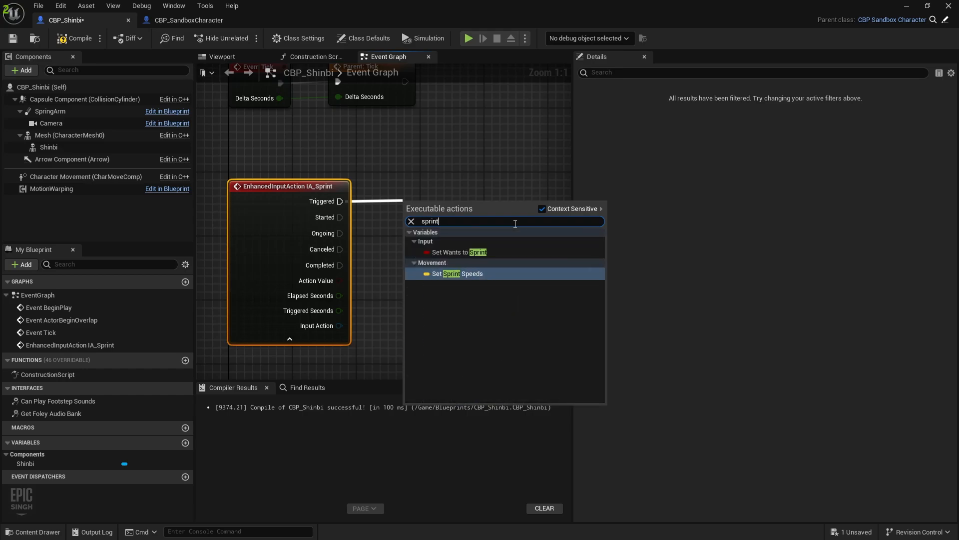
{"action": "left_click", "coordinate": [463, 274]}
{"action": "left_click_drag", "start_coordinate": [478, 204], "coordinate": [481, 206]}
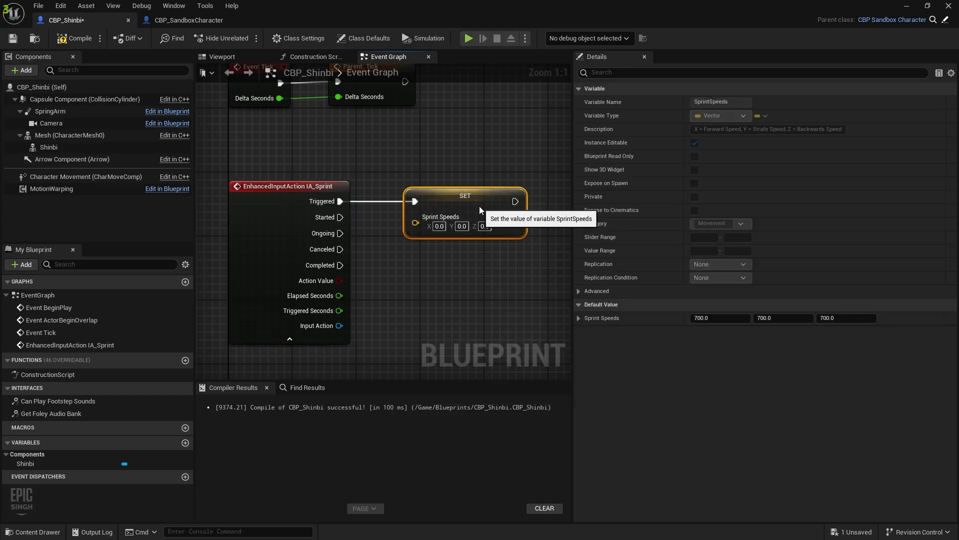
{"action": "left_click", "coordinate": [439, 227]}
{"action": "type", "text": "120.0"}
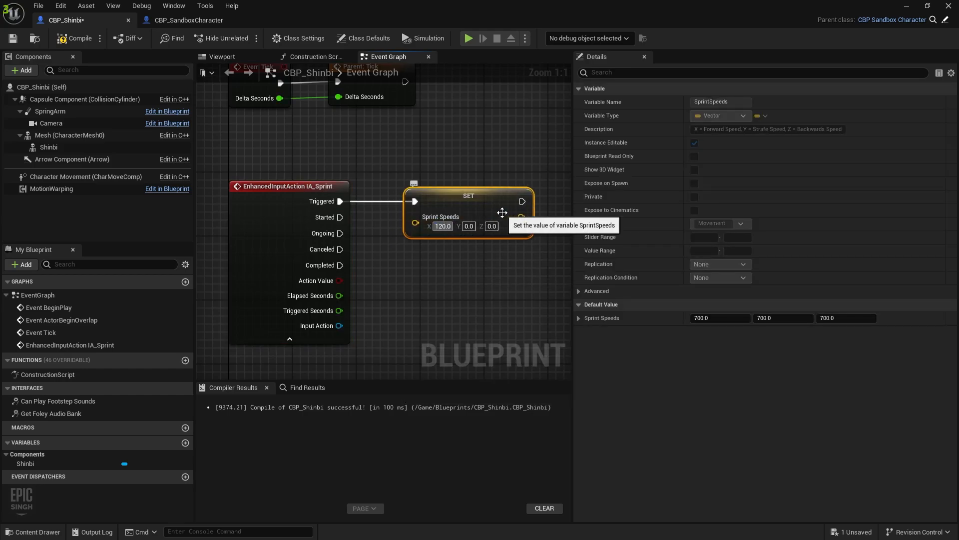
{"action": "type", "text": "1200"}
{"action": "key", "text": "Tab"}
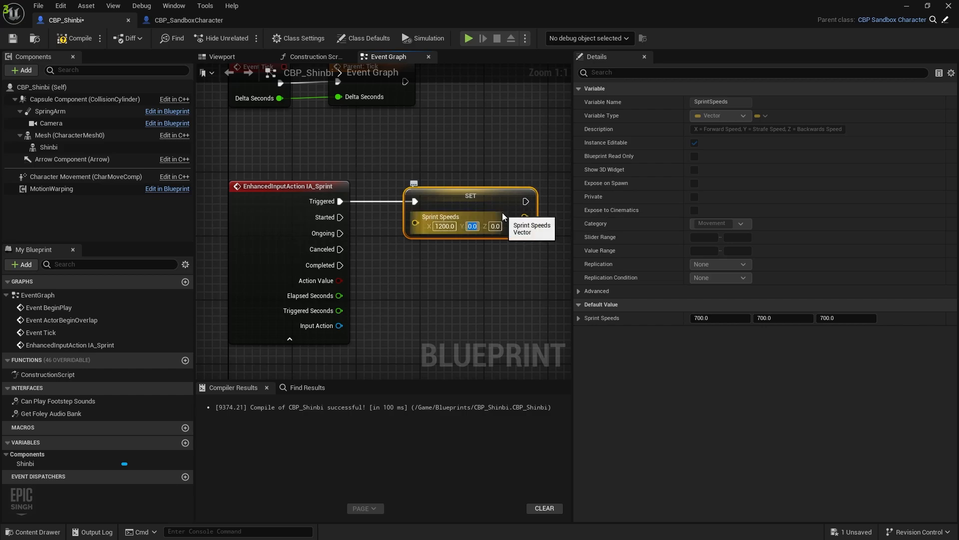
{"action": "type", "text": "120.0"}
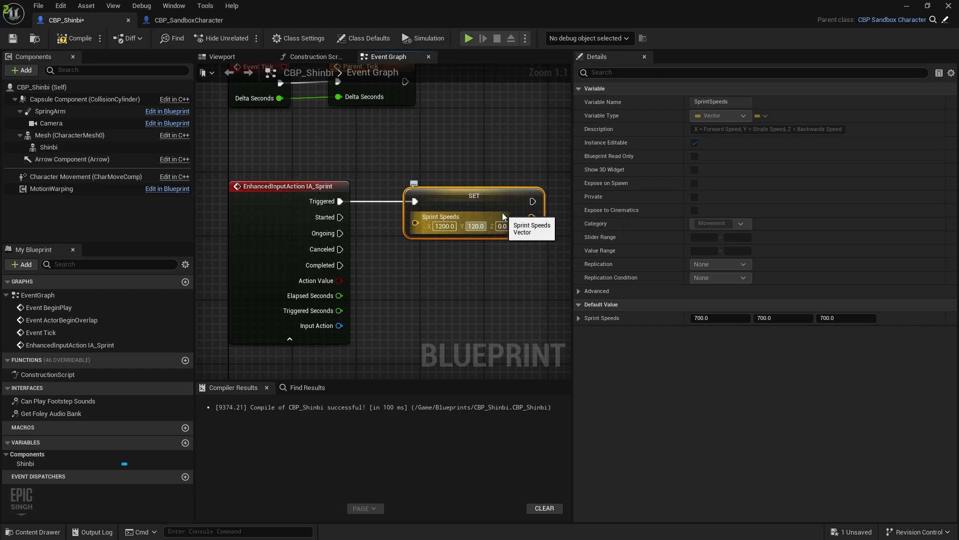
{"action": "key", "text": "ctrl+a"}
{"action": "type", "text": "1200"}
{"action": "key", "text": "Tab"}
{"action": "type", "text": "12"}
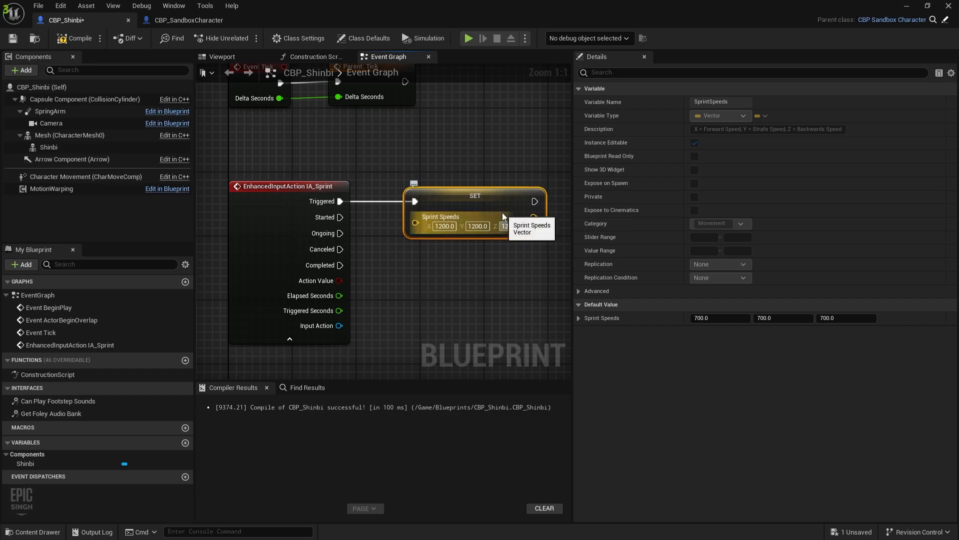
{"action": "type", "text": "00.0"}
{"action": "key", "text": "Return"}
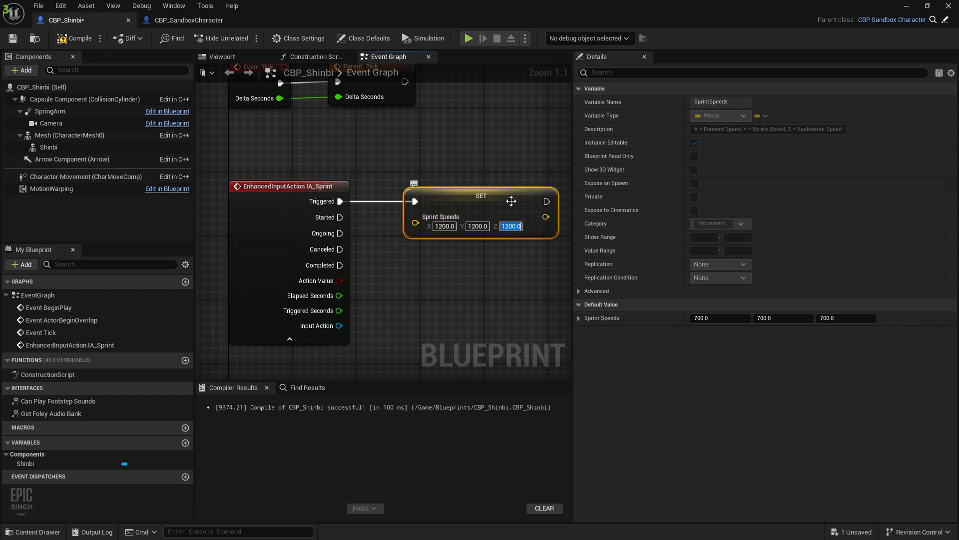
Duplicate the Set node onto Completed with Sprint Speeds 700, 700, 700, and save
{"action": "key", "text": "ctrl+c"}
{"action": "key", "text": "ctrl+v"}
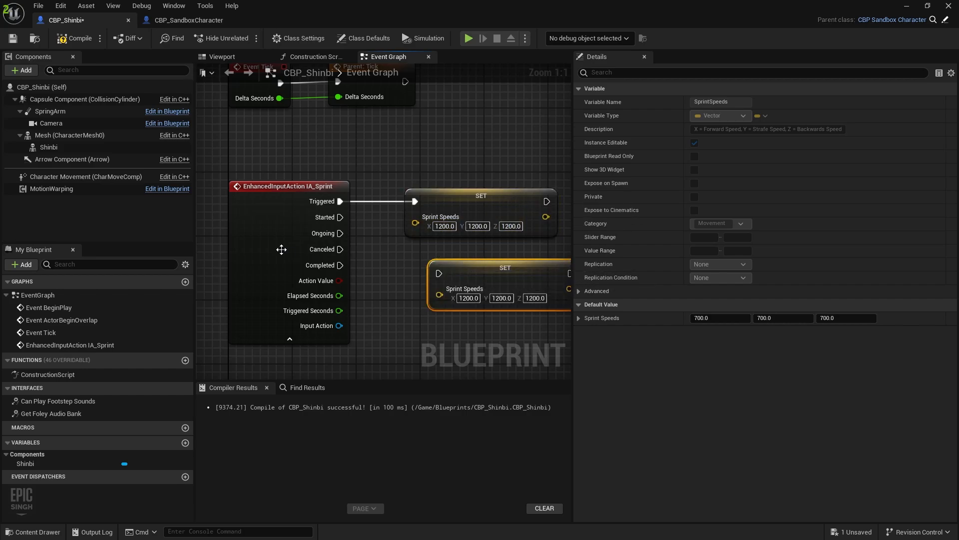
{"action": "left_click_drag", "start_coordinate": [340, 265], "coordinate": [461, 271]}
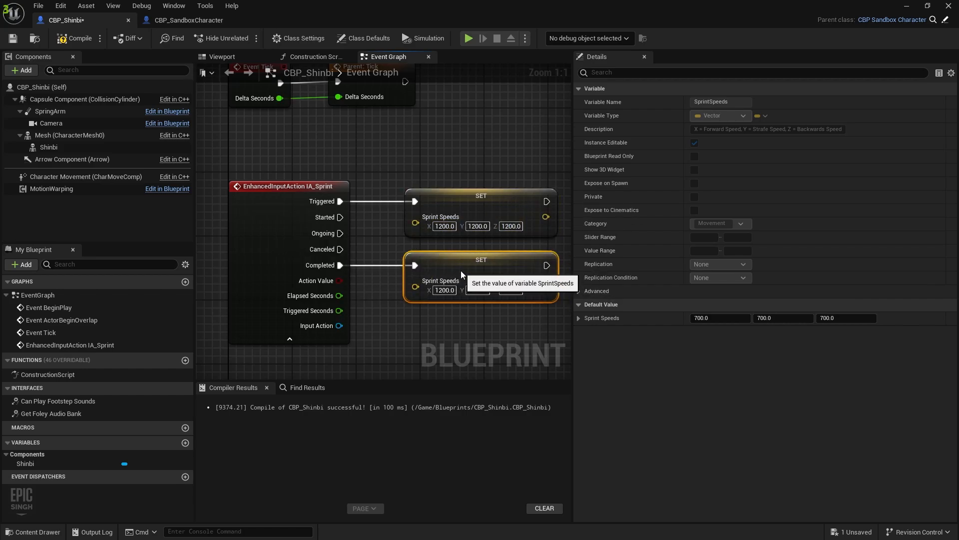
{"action": "left_click", "coordinate": [445, 290]}
{"action": "type", "text": "700"}
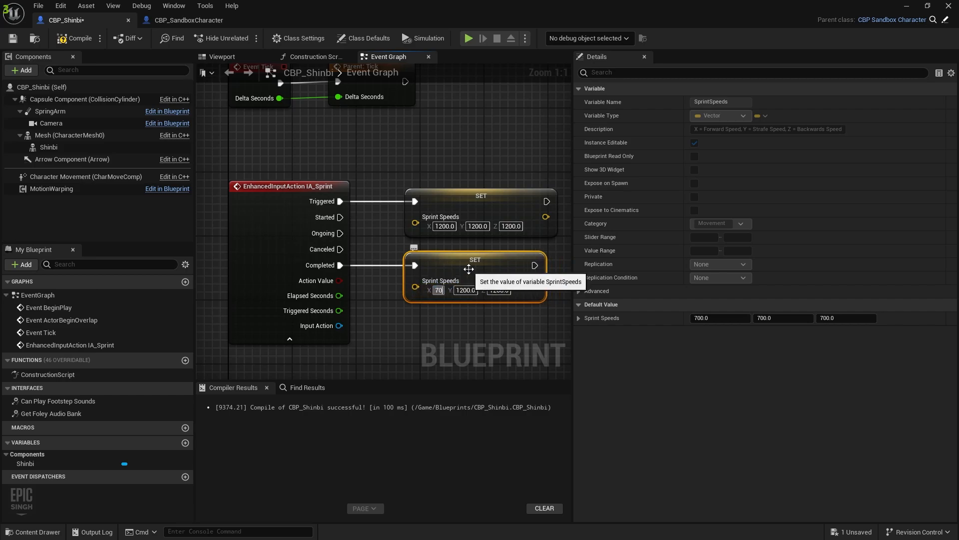
{"action": "key", "text": "Tab"}
{"action": "type", "text": "700"}
{"action": "key", "text": "Tab"}
{"action": "type", "text": "700"}
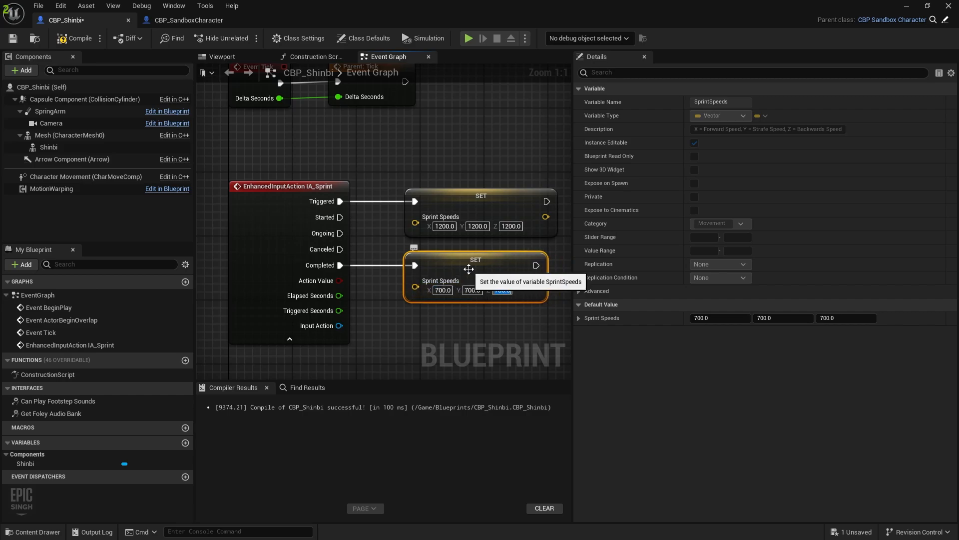
{"action": "key", "text": "ctrl+s"}
{"action": "right_click_drag", "start_coordinate": [260, 270], "coordinate": [255, 173]}
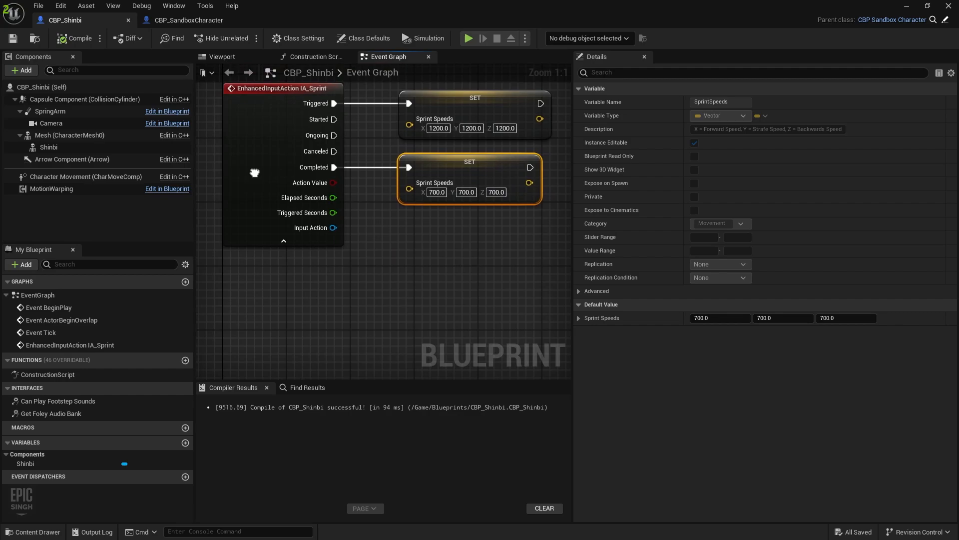
Add an IA_Move input event node below the sprint event and expand it
{"action": "right_click", "coordinate": [254, 293]}
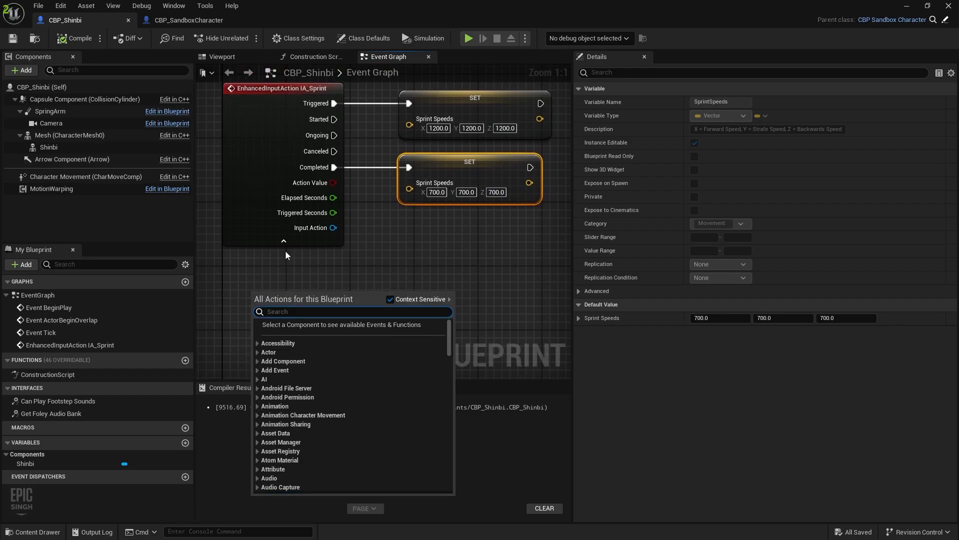
{"action": "right_click_drag", "start_coordinate": [345, 253], "coordinate": [346, 266]}
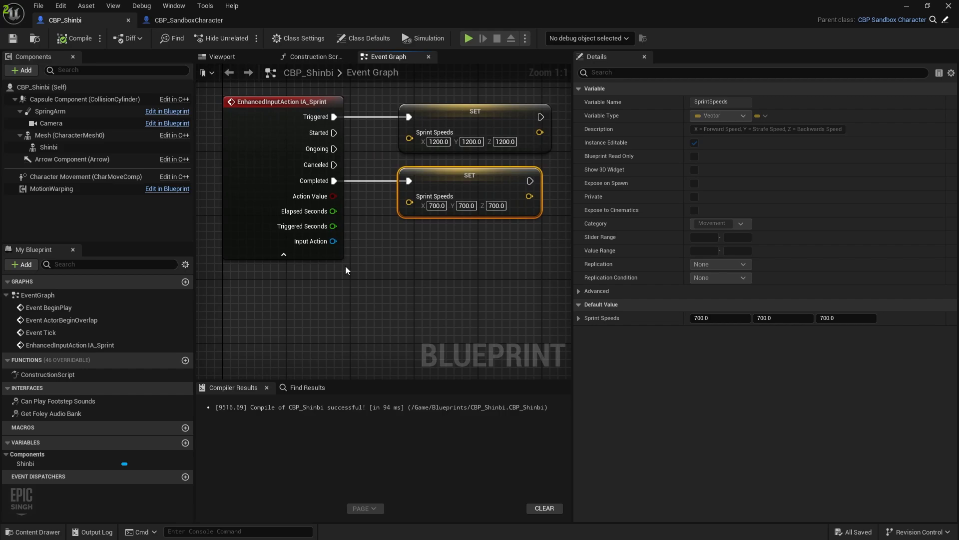
{"action": "right_click", "coordinate": [346, 267]}
{"action": "type", "text": "run"}
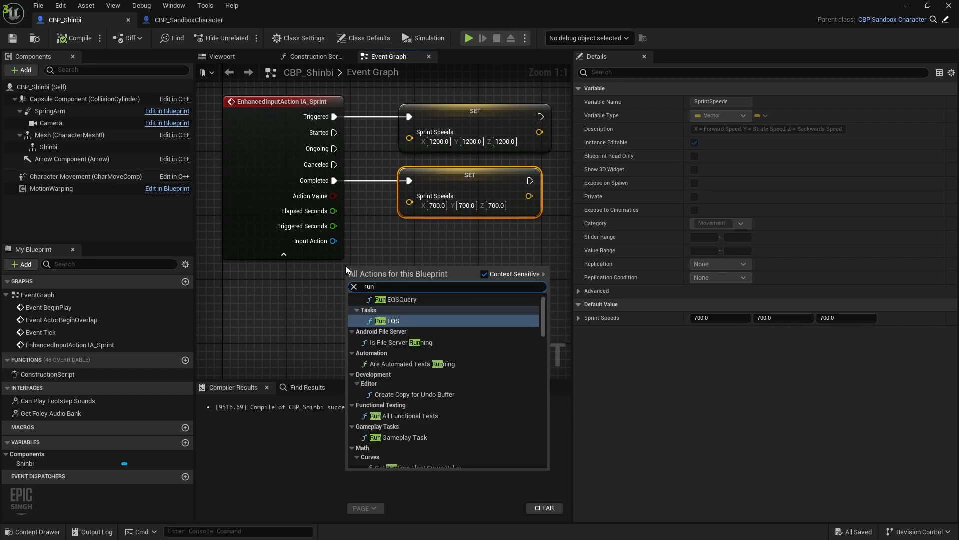
{"action": "scroll", "coordinate": [390, 369], "scroll_direction": "up", "scroll_amount": 1}
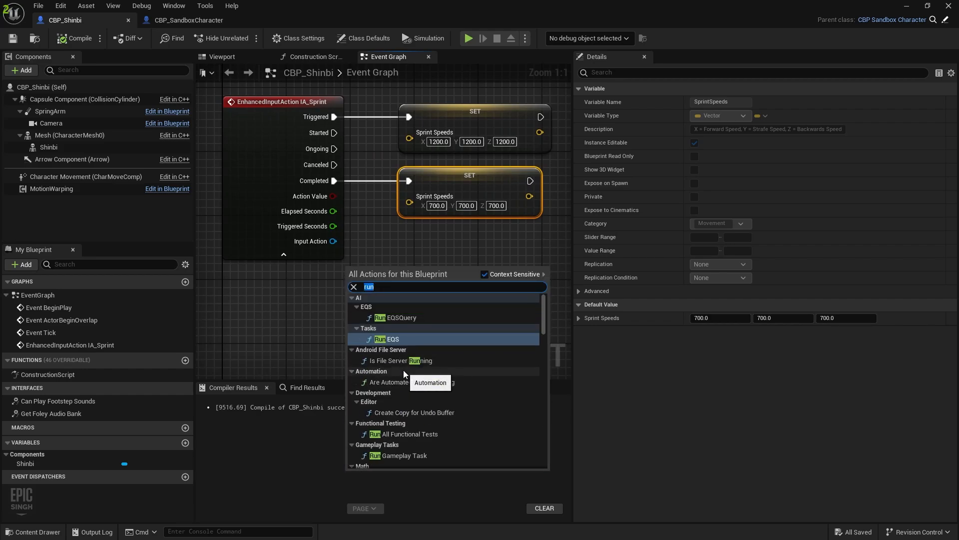
{"action": "type", "text": "IA"}
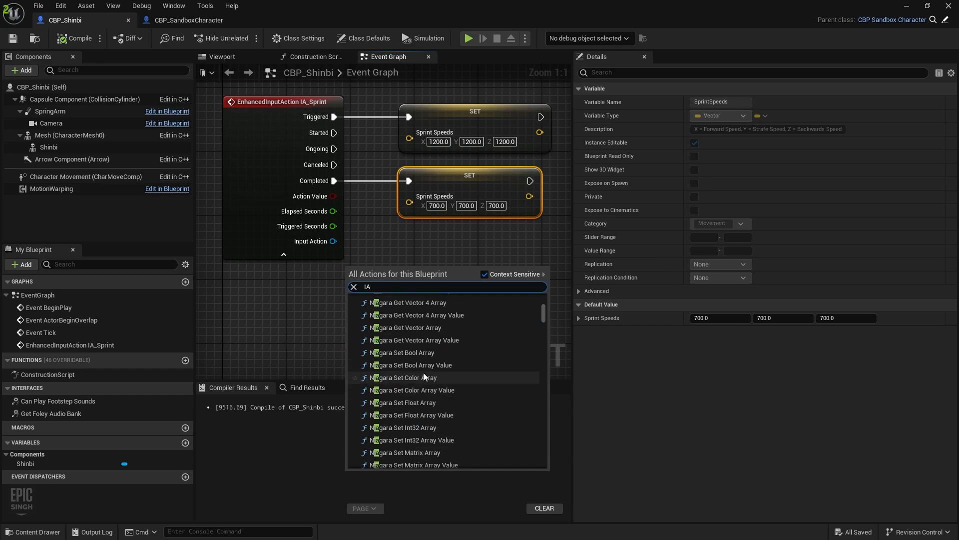
{"action": "type", "text": "_"}
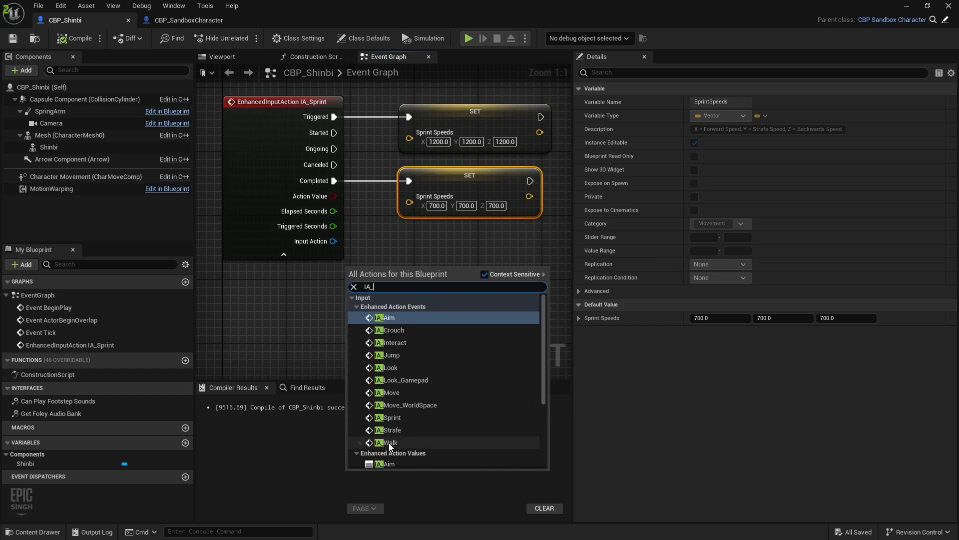
{"action": "left_click", "coordinate": [392, 393]}
{"action": "left_click_drag", "start_coordinate": [393, 280], "coordinate": [283, 312]}
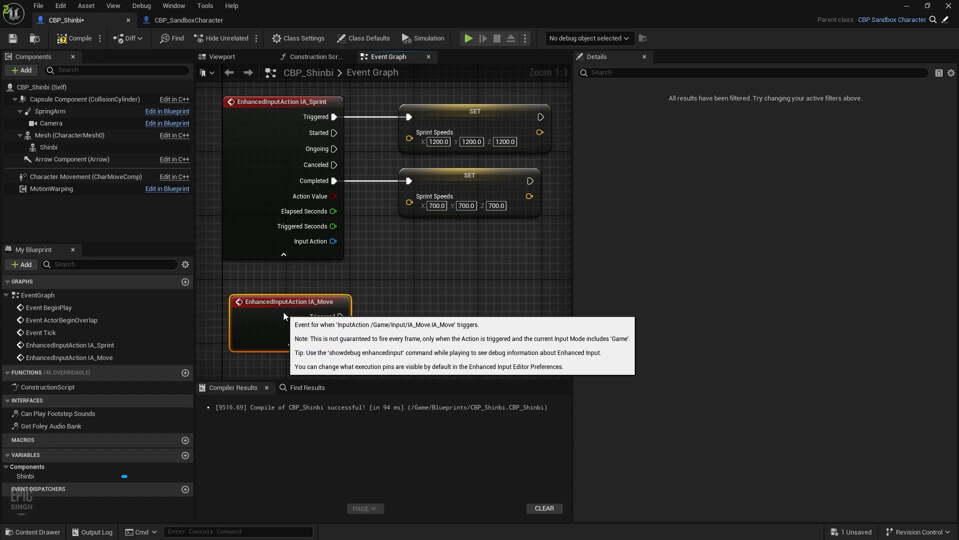
{"action": "left_click", "coordinate": [289, 345]}
{"action": "right_click_drag", "start_coordinate": [403, 316], "coordinate": [363, 284]}
Wire IA_Move Triggered to a SET Run Speeds node with values of 700
{"action": "left_click_drag", "start_coordinate": [302, 284], "coordinate": [387, 283]}
{"action": "type", "text": "seq"}
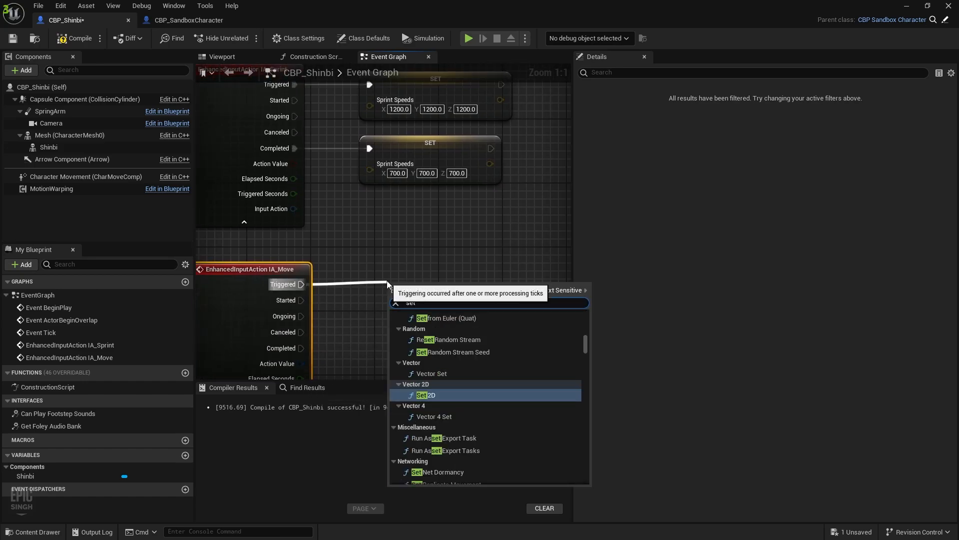
{"action": "type", "text": " run sp"}
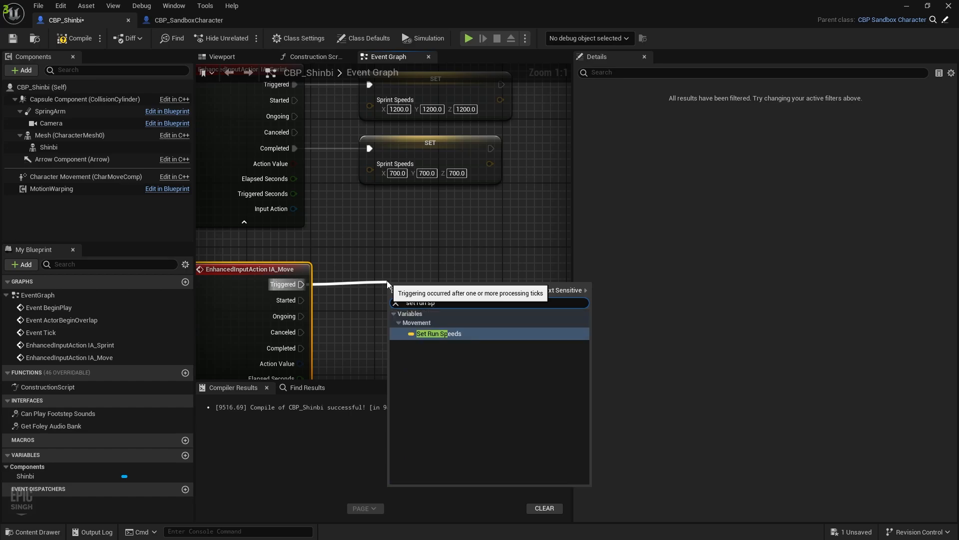
{"action": "key", "text": "Return"}
{"action": "left_click", "coordinate": [418, 317]}
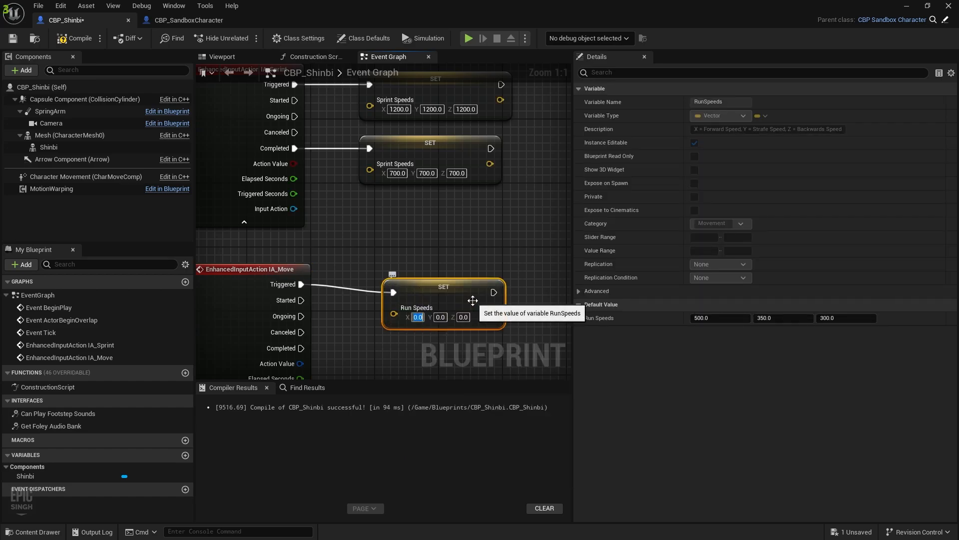
{"action": "type", "text": "70"}
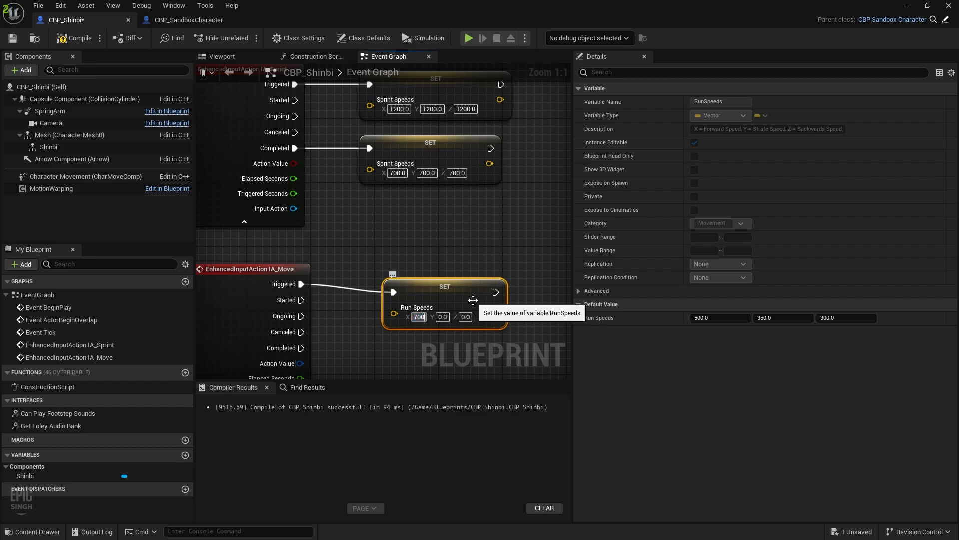
{"action": "key", "text": "Tab"}
{"action": "type", "text": "700"}
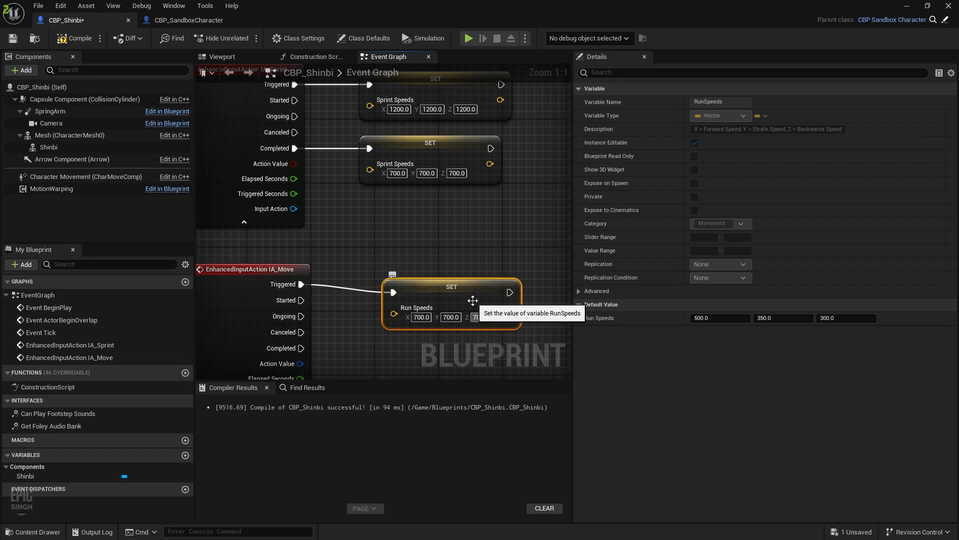
{"action": "left_click_drag", "start_coordinate": [490, 298], "coordinate": [492, 283]}
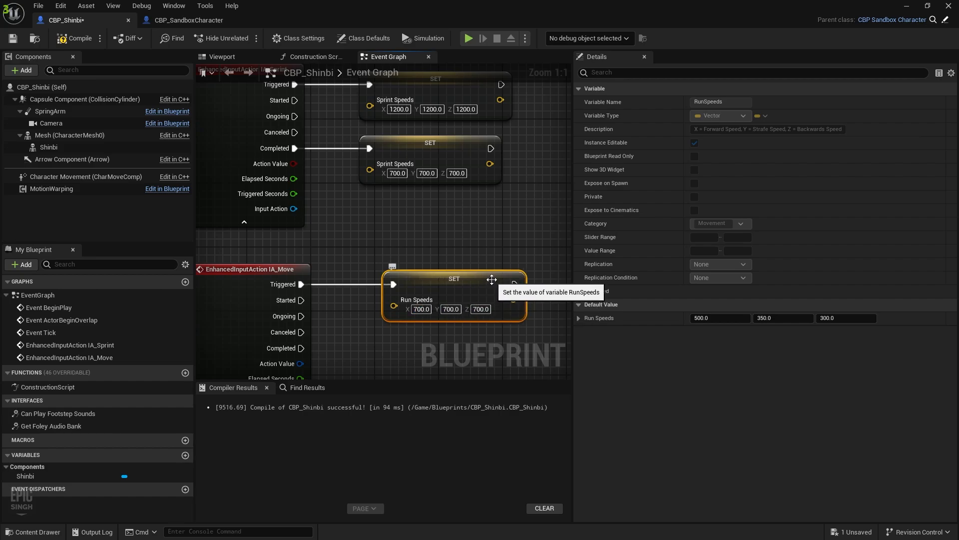
Duplicate the SET Run Speeds node onto Completed with 500, 500, 500, then compile
{"action": "key", "text": "ctrl+d"}
{"action": "left_click_drag", "start_coordinate": [552, 285], "coordinate": [448, 352]}
{"action": "left_click_drag", "start_coordinate": [302, 337], "coordinate": [395, 359]}
{"action": "right_click_drag", "start_coordinate": [431, 375], "coordinate": [423, 292]}
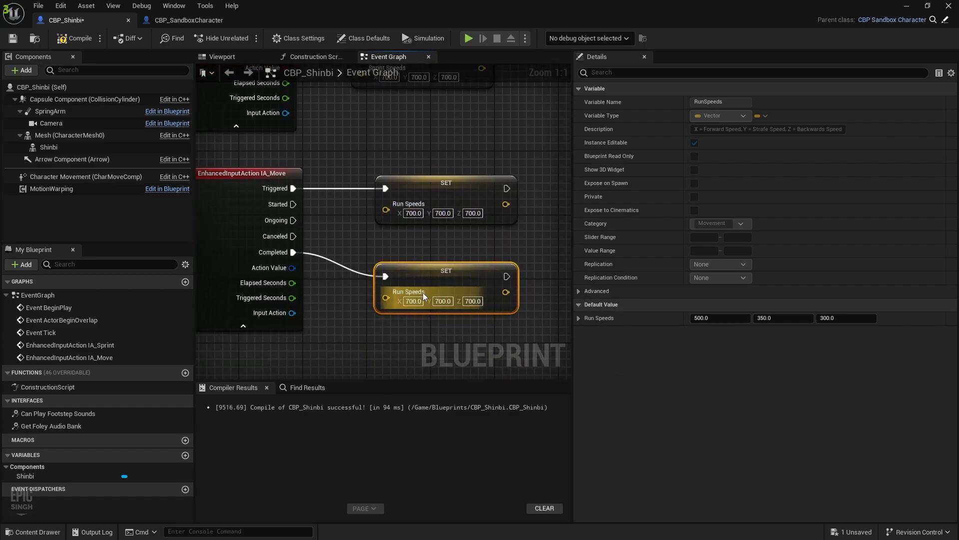
{"action": "type", "text": "500"}
{"action": "key", "text": "Return"}
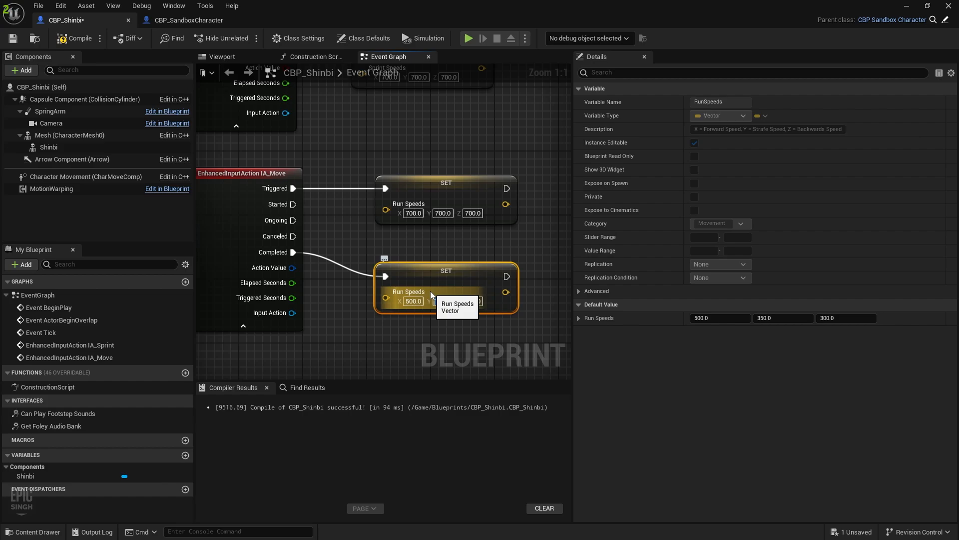
{"action": "type", "text": "500"}
{"action": "key", "text": "Tab"}
{"action": "type", "text": "500"}
{"action": "key", "text": "Return"}
{"action": "left_click", "coordinate": [79, 39]}
{"action": "right_click_drag", "start_coordinate": [365, 233], "coordinate": [430, 131]}
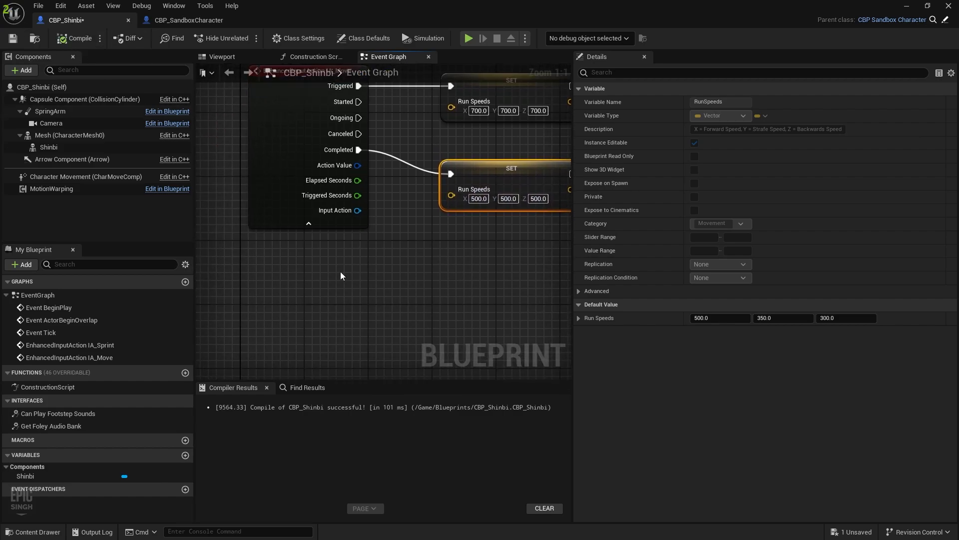
Add an IA_Walk input event node via an 'IA_w' search and reposition it
{"action": "right_click", "coordinate": [309, 268]}
{"action": "type", "text": "IA_walk"}
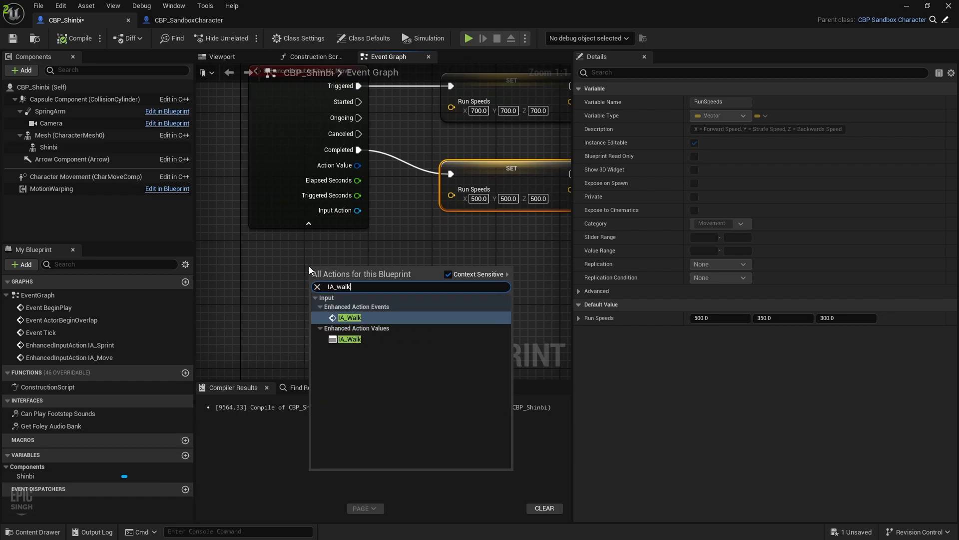
{"action": "key", "text": "Return"}
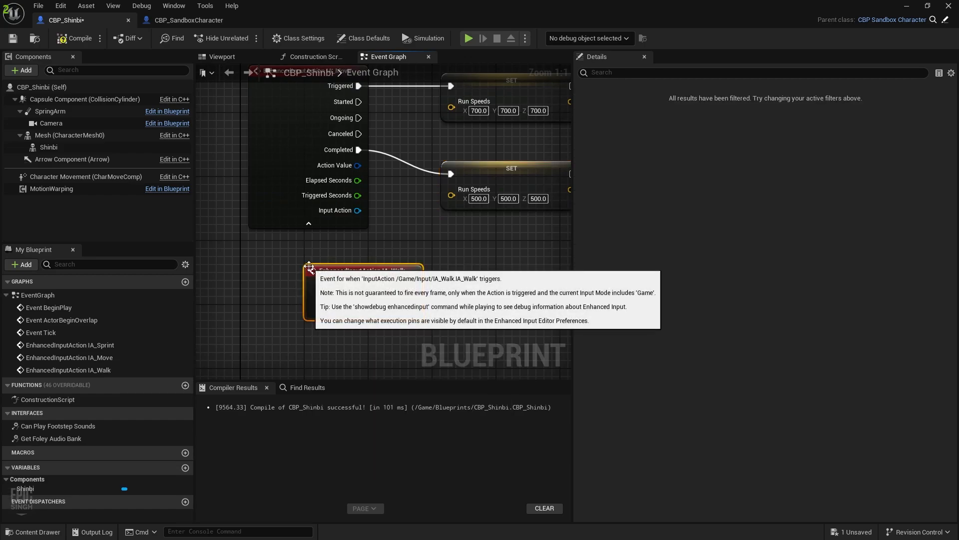
{"action": "left_click_drag", "start_coordinate": [305, 266], "coordinate": [257, 290]}
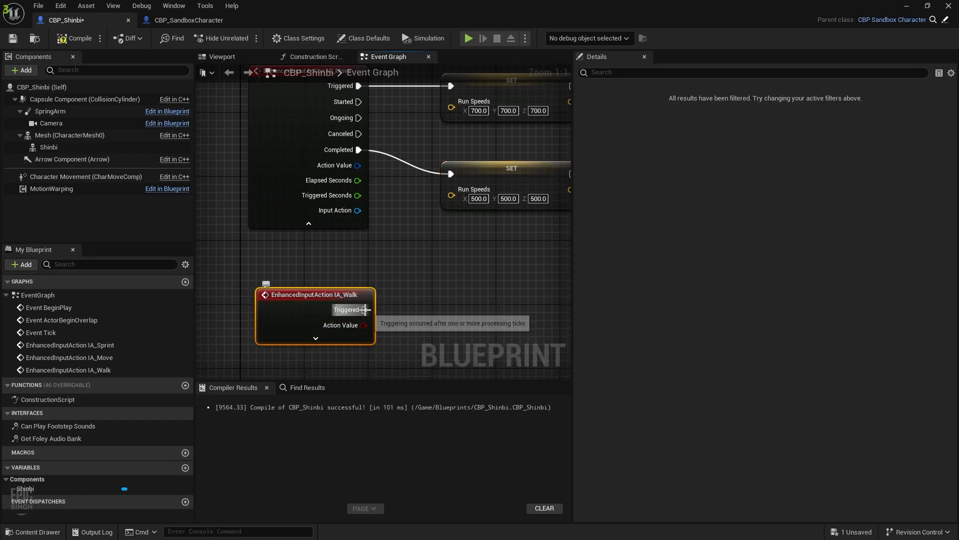
From IA_Walk Triggered, add a SET Walk Speeds node by searching 'set walk sp'
{"action": "left_click_drag", "start_coordinate": [365, 310], "coordinate": [448, 295]}
{"action": "type", "text": "set wal,k"}
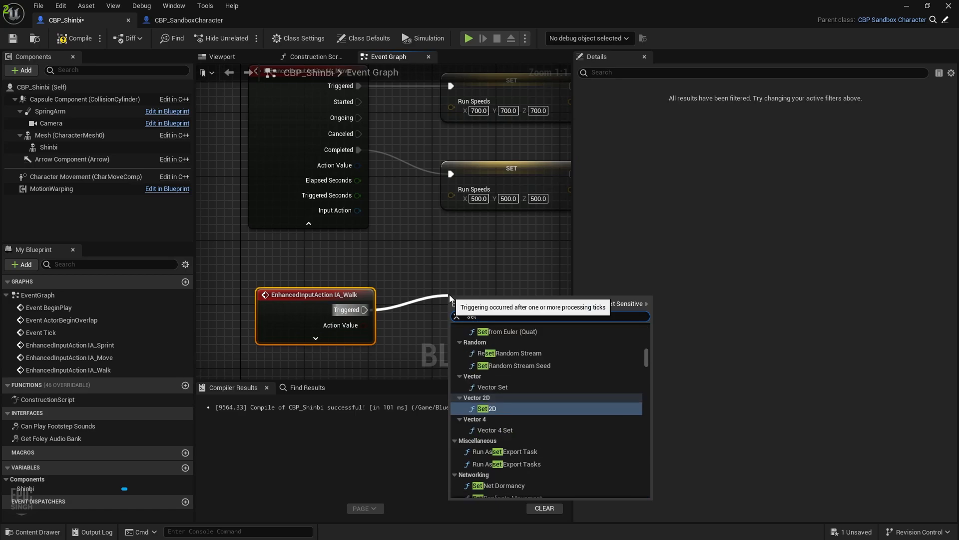
{"action": "key", "text": "BackSpace"}
{"action": "key", "text": "BackSpace"}
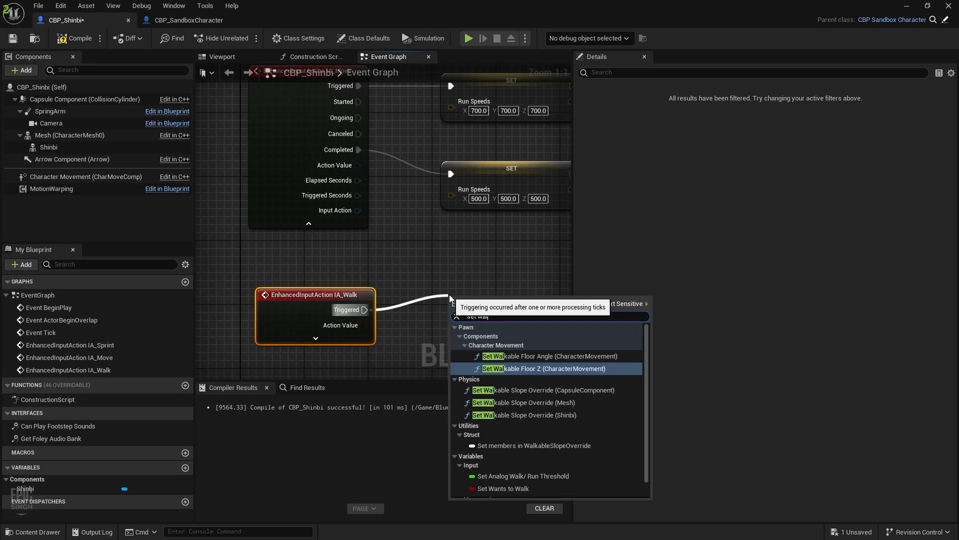
{"action": "key", "text": "BackSpace"}
{"action": "key", "text": "BackSpace"}
{"action": "key", "text": "BackSpace"}
{"action": "key", "text": "BackSpace"}
{"action": "key", "text": "BackSpace"}
{"action": "key", "text": "BackSpace"}
{"action": "type", "text": "et"}
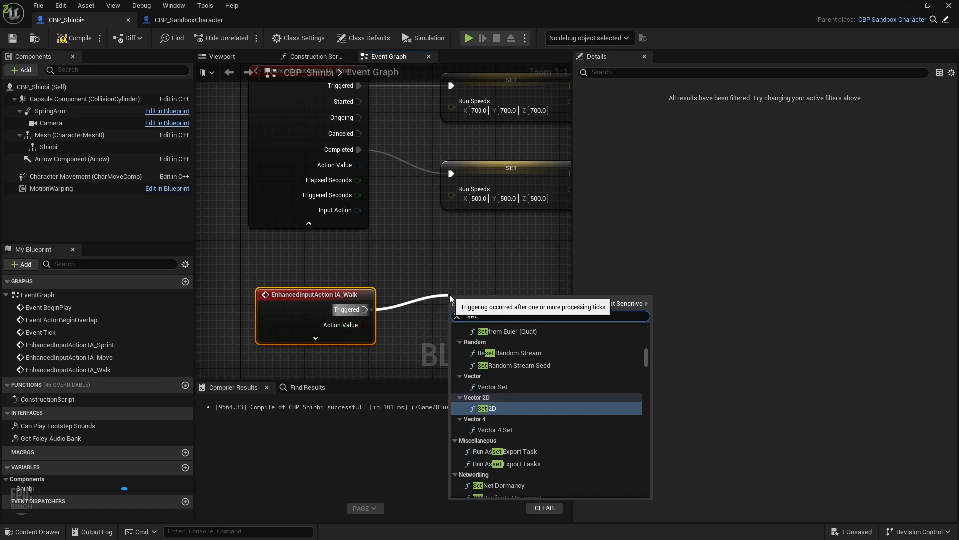
{"action": "type", "text": " walk sp"}
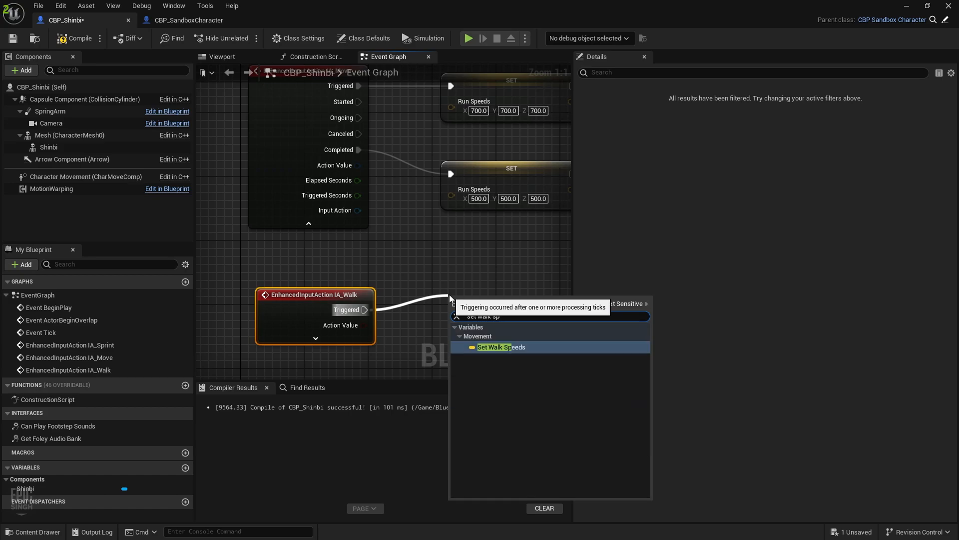
{"action": "left_click", "coordinate": [503, 344]}
{"action": "right_click_drag", "start_coordinate": [518, 278], "coordinate": [428, 309]}
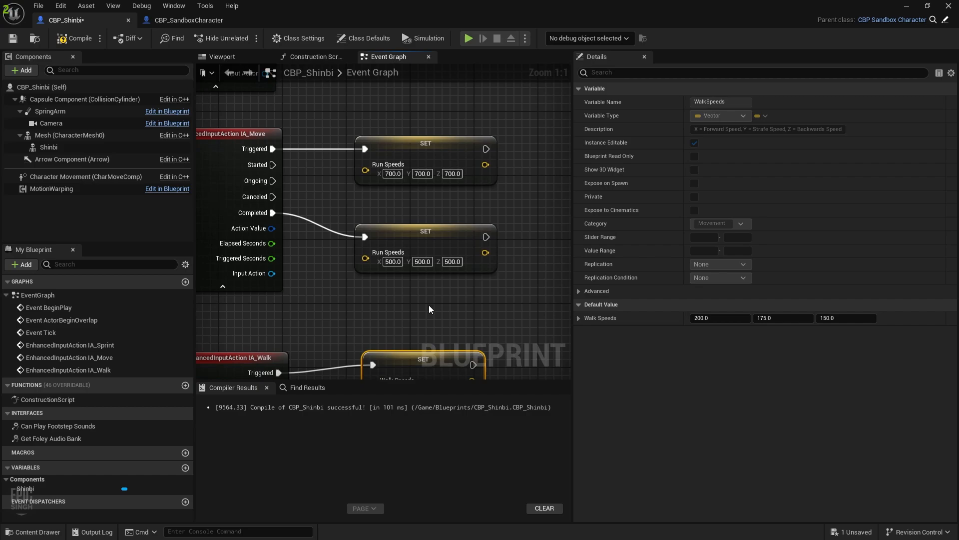
{"action": "right_click_drag", "start_coordinate": [395, 302], "coordinate": [389, 212]}
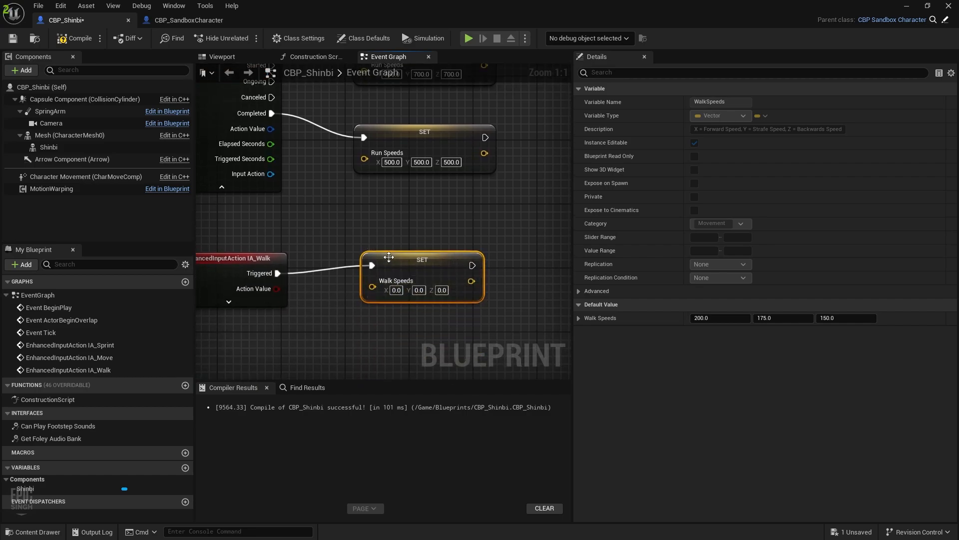
{"action": "left_click_drag", "start_coordinate": [388, 257], "coordinate": [388, 265]}
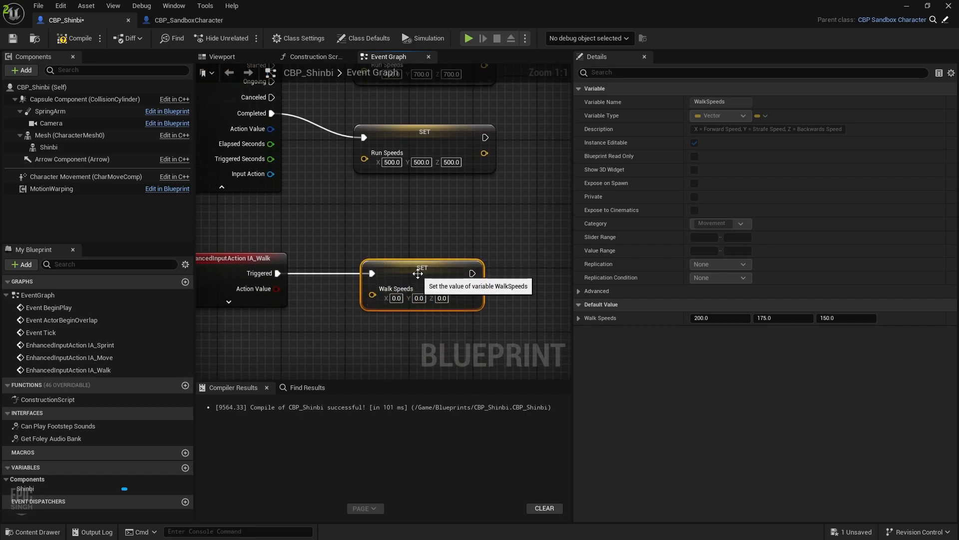
{"action": "left_click", "coordinate": [396, 297]}
{"action": "left_click", "coordinate": [198, 21]}
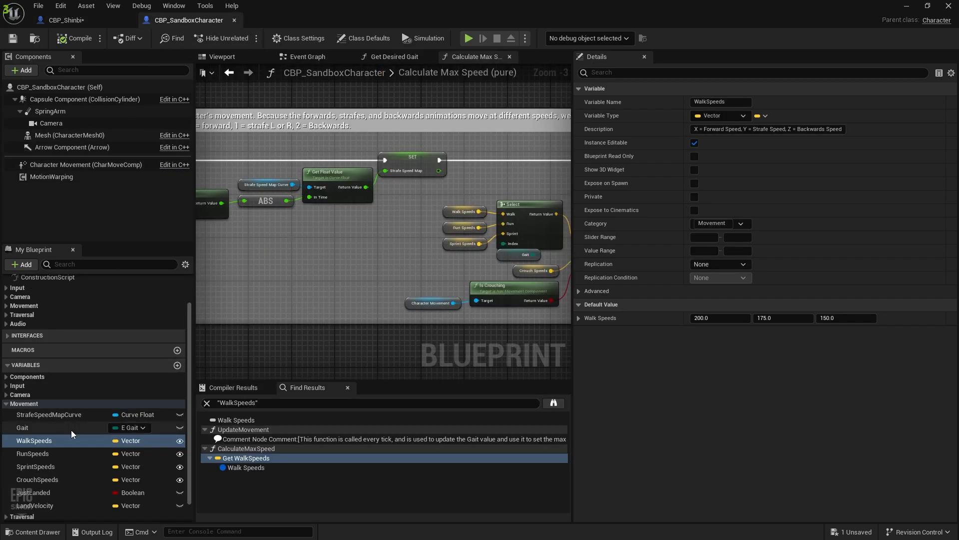
{"action": "scroll", "coordinate": [71, 434], "scroll_direction": "down", "scroll_amount": 2}
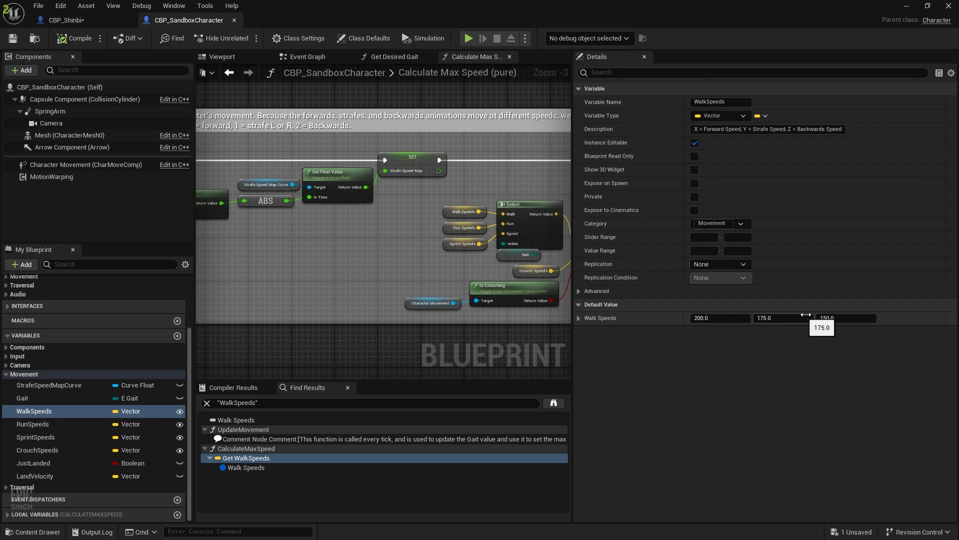
{"action": "left_click", "coordinate": [71, 425]}
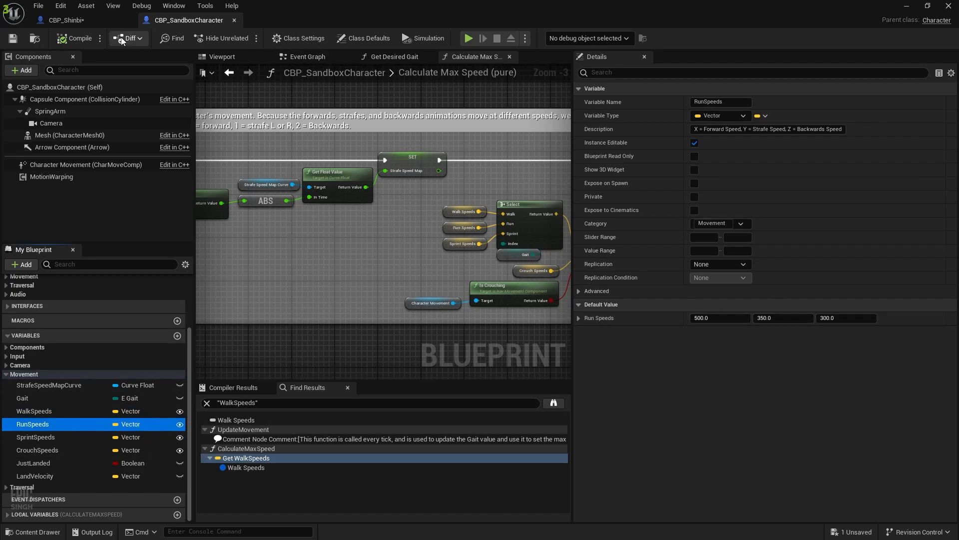
{"action": "left_click", "coordinate": [65, 20]}
{"action": "right_click_drag", "start_coordinate": [408, 211], "coordinate": [392, 298]}
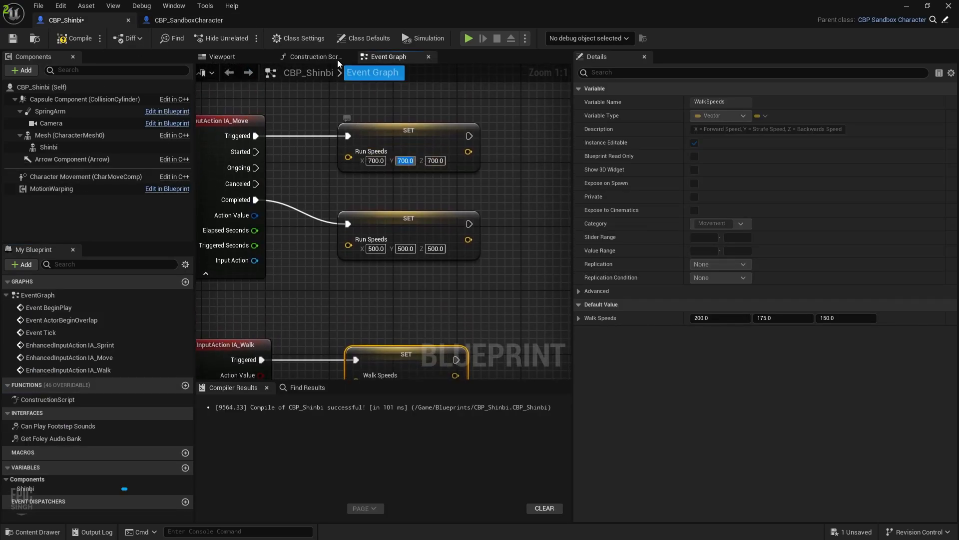
Set Triggered Run Speeds Y to 650 and Z to 600, and Completed Z to 300
{"action": "type", "text": "650"}
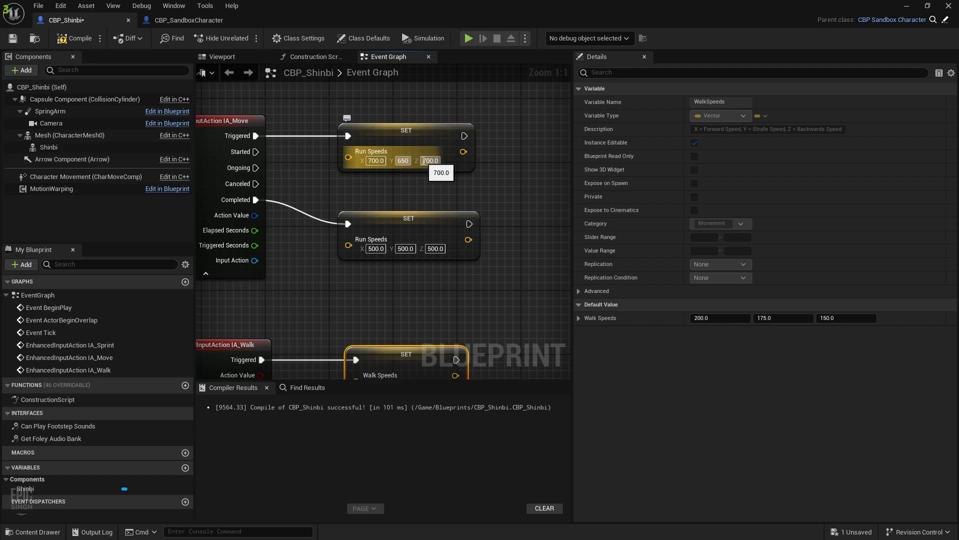
{"action": "left_click", "coordinate": [424, 160]}
{"action": "type", "text": "600"}
{"action": "left_click", "coordinate": [477, 189]}
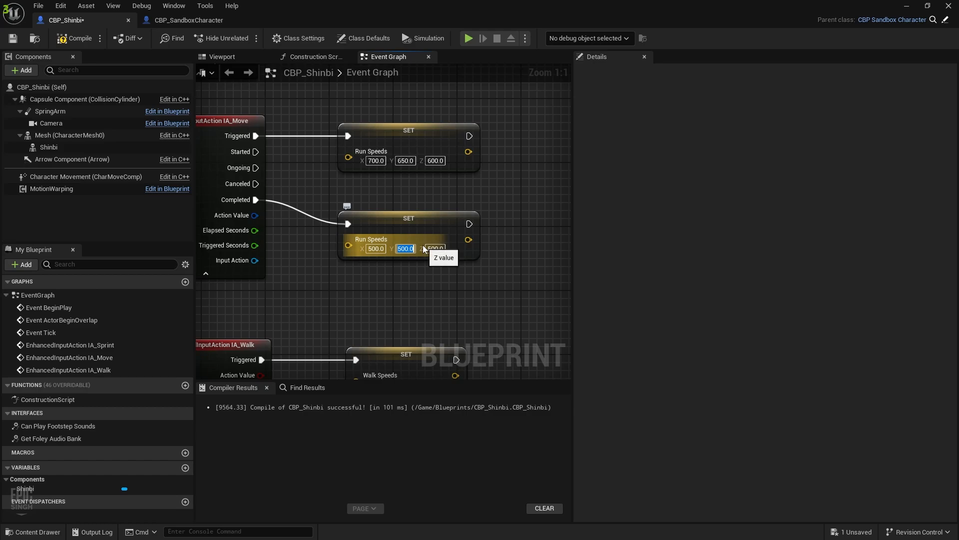
{"action": "type", "text": "300"}
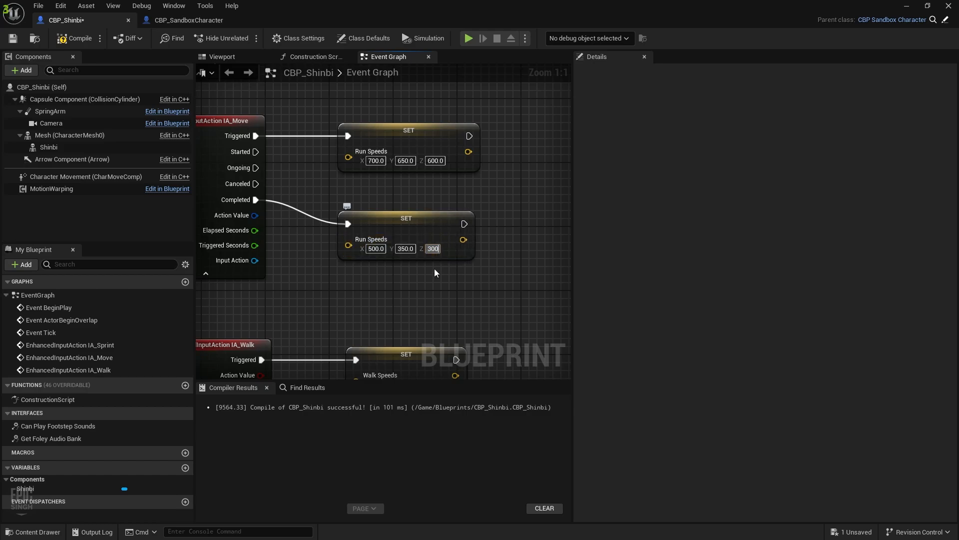
{"action": "key", "text": "Return"}
{"action": "scroll", "coordinate": [465, 199], "scroll_direction": "down", "scroll_amount": 5}
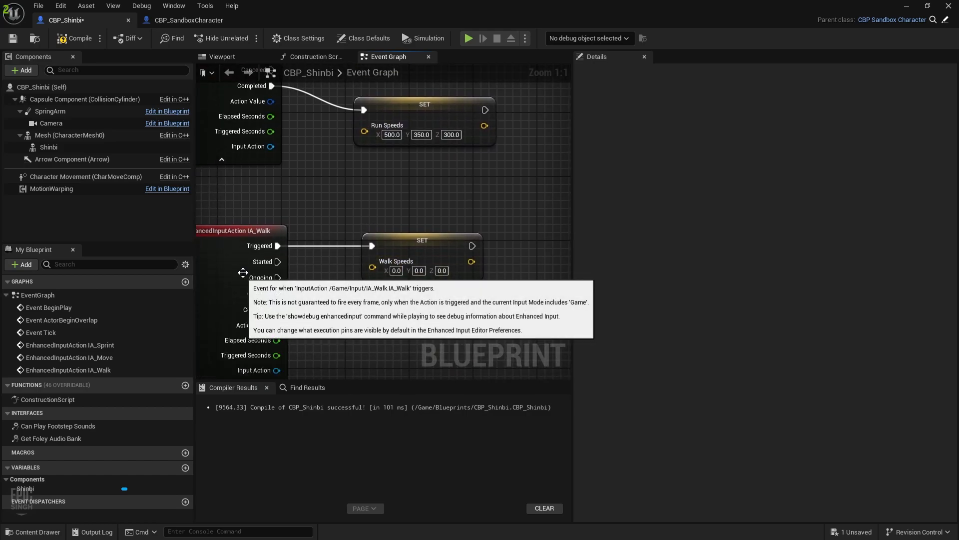
Enter Walk Speeds 200, 150, 100 in the Triggered SET node and save the blueprint
{"action": "left_click", "coordinate": [229, 274]}
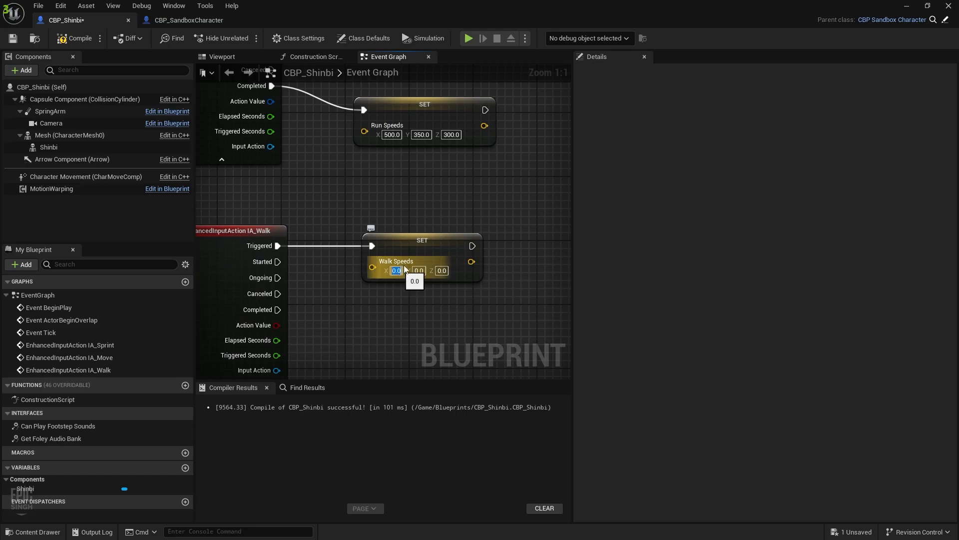
{"action": "type", "text": "300"}
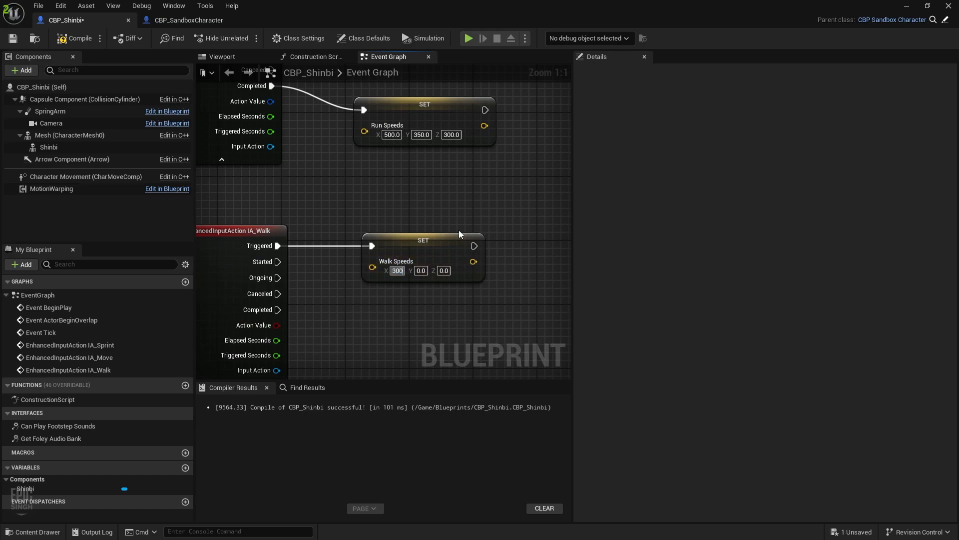
{"action": "type", "text": "200"}
{"action": "key", "text": "Tab"}
{"action": "type", "text": "2"}
{"action": "type", "text": "150"}
{"action": "key", "text": "Tab"}
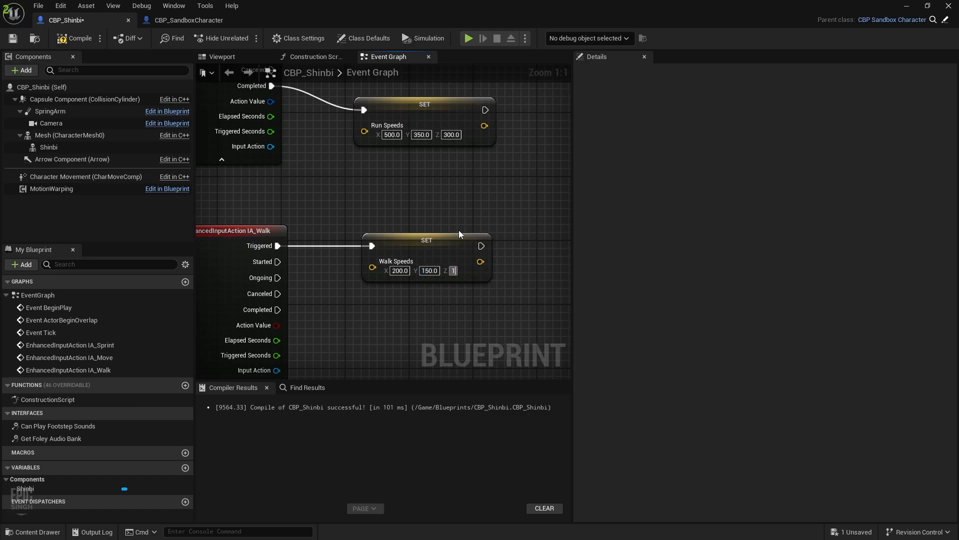
{"action": "type", "text": "100"}
{"action": "key", "text": "Return"}
{"action": "key", "text": "ctrl+s"}
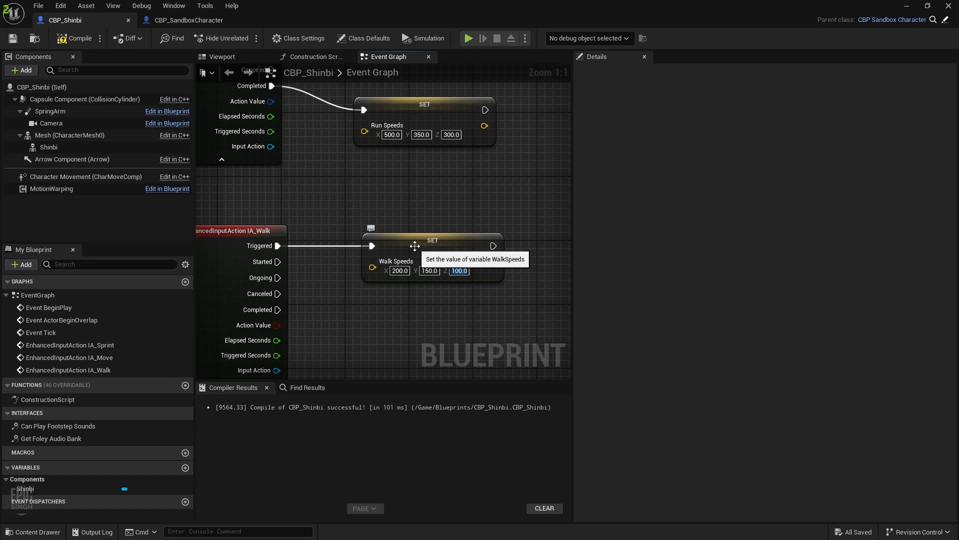
Duplicate the Walk Speeds SET node below the original and wire IA_Walk's Completed to it
{"action": "left_click", "coordinate": [433, 245]}
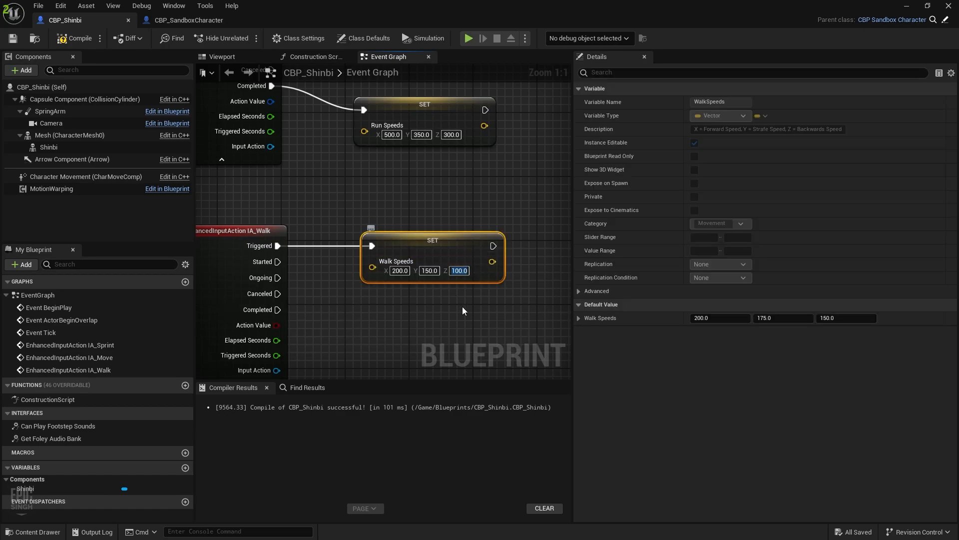
{"action": "key", "text": "ctrl+c"}
{"action": "key", "text": "ctrl+v"}
{"action": "left_click_drag", "start_coordinate": [532, 295], "coordinate": [451, 311]}
{"action": "left_click_drag", "start_coordinate": [278, 310], "coordinate": [385, 320]}
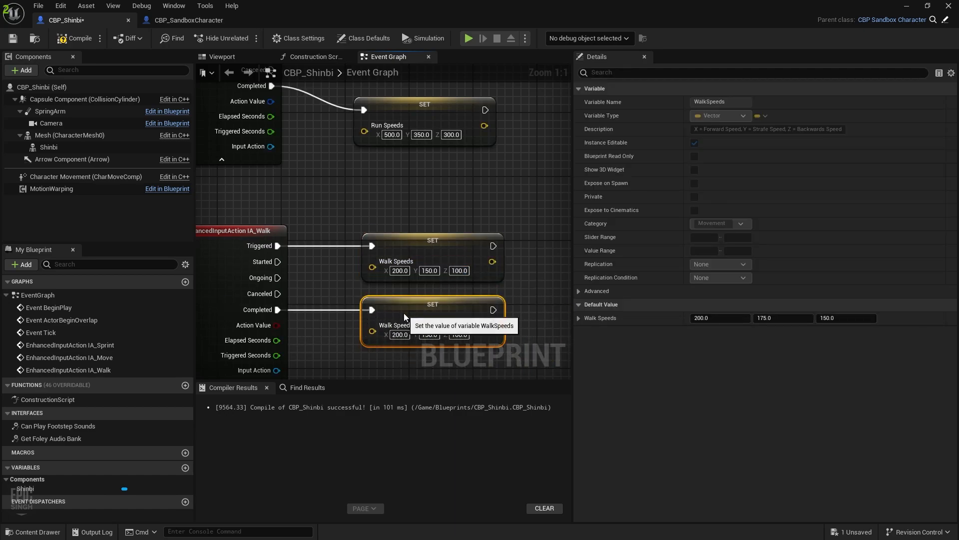
Check WalkSpeeds defaults in CBP_SandboxCharacter, then set Completed to 200/175/150 and Triggered to 250/200/180
{"action": "left_click", "coordinate": [189, 20]}
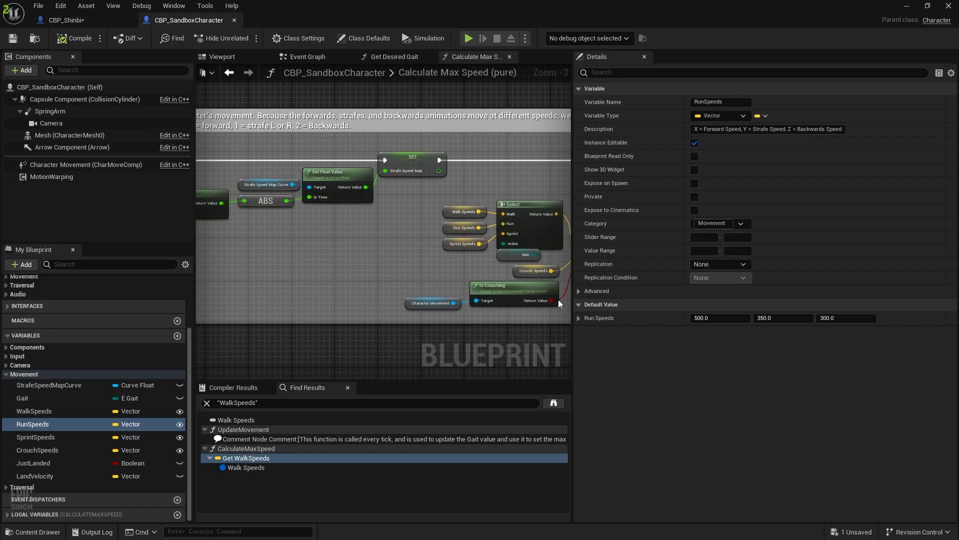
{"action": "left_click", "coordinate": [71, 412]}
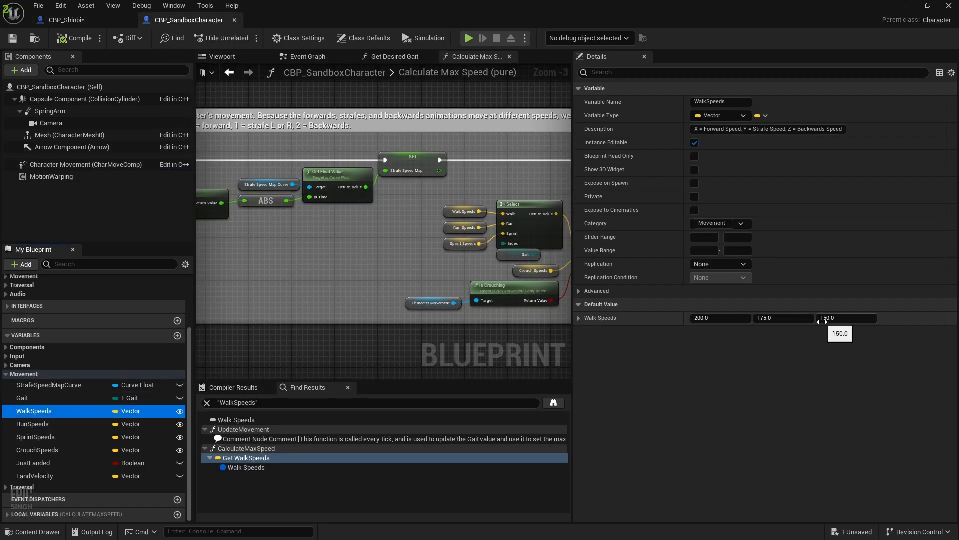
{"action": "left_click", "coordinate": [96, 23]}
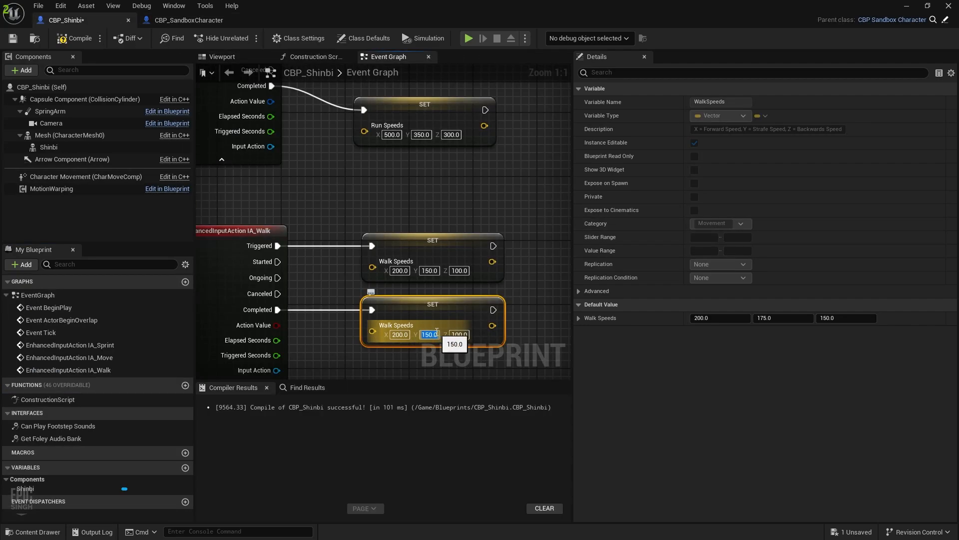
{"action": "type", "text": "175"}
{"action": "key", "text": "Tab"}
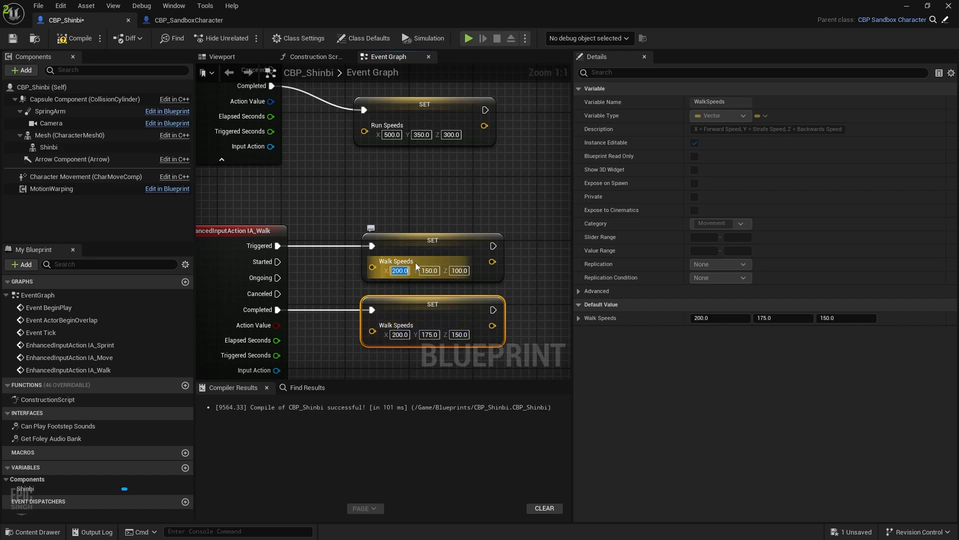
{"action": "type", "text": "250"}
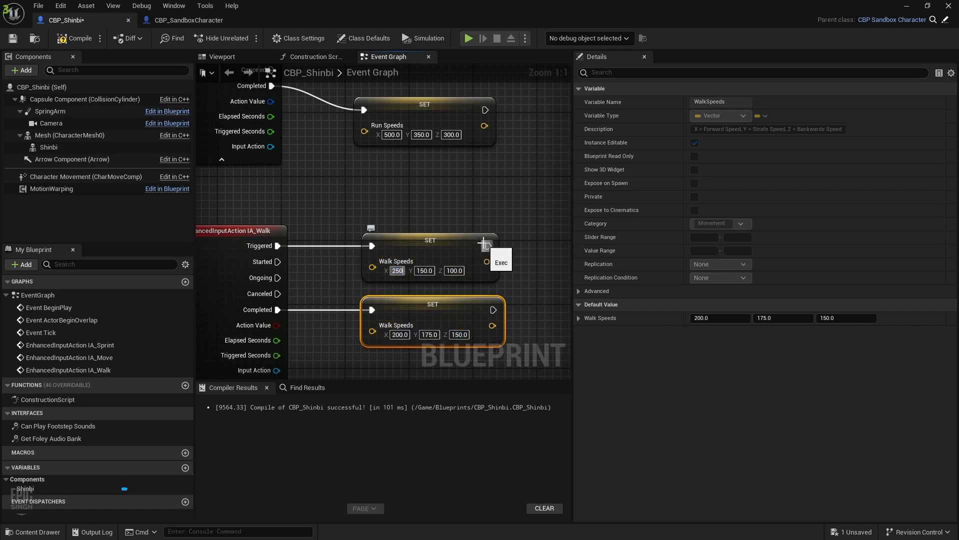
{"action": "key", "text": "Tab"}
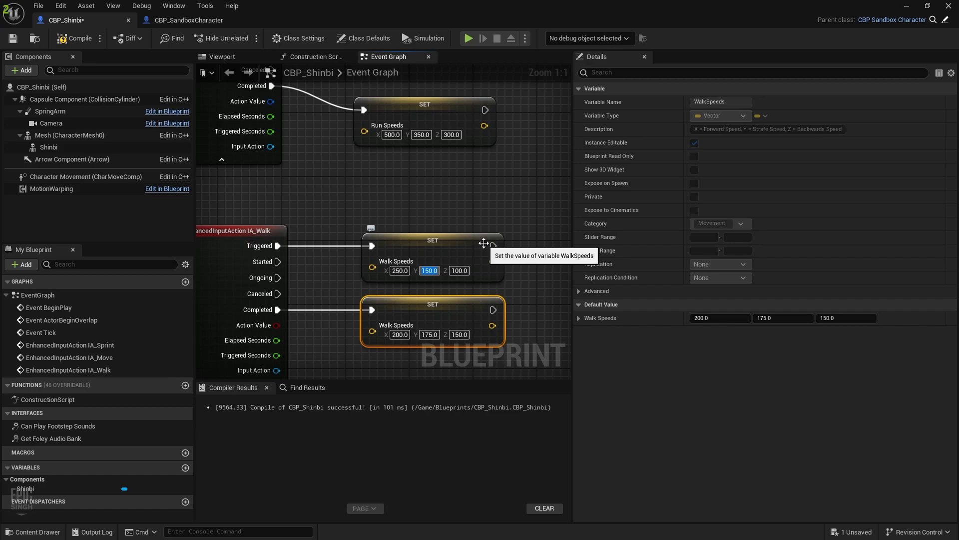
{"action": "type", "text": "180"}
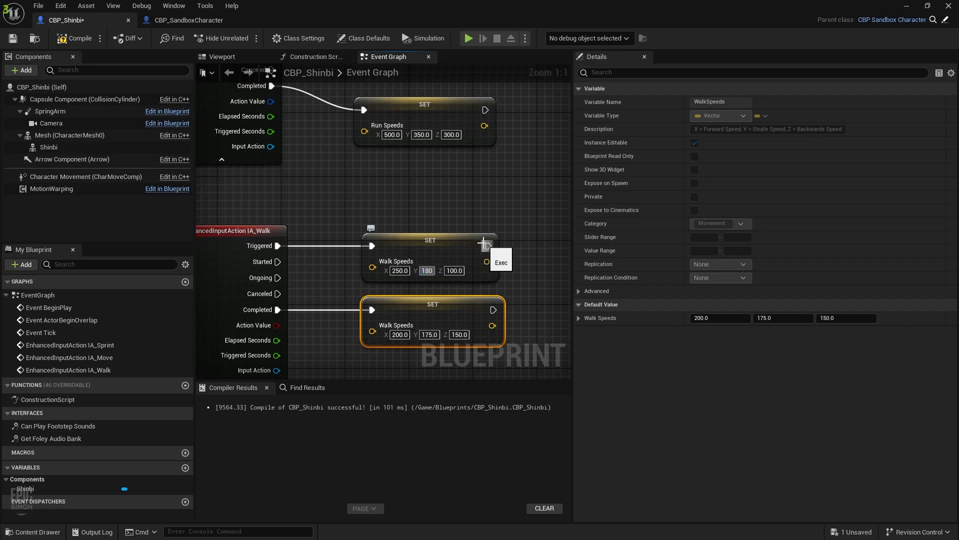
{"action": "type", "text": "18"}
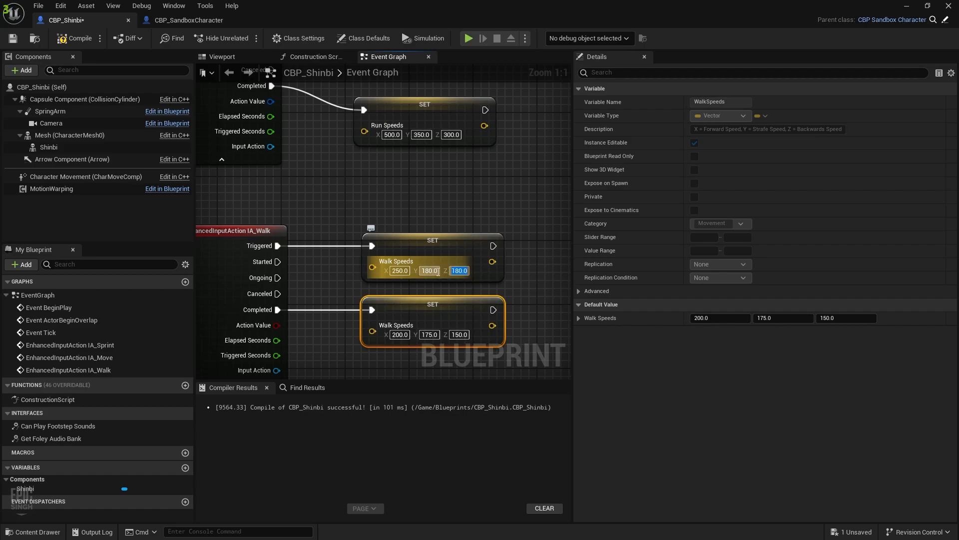
{"action": "type", "text": "200"}
{"action": "key", "text": "Return"}
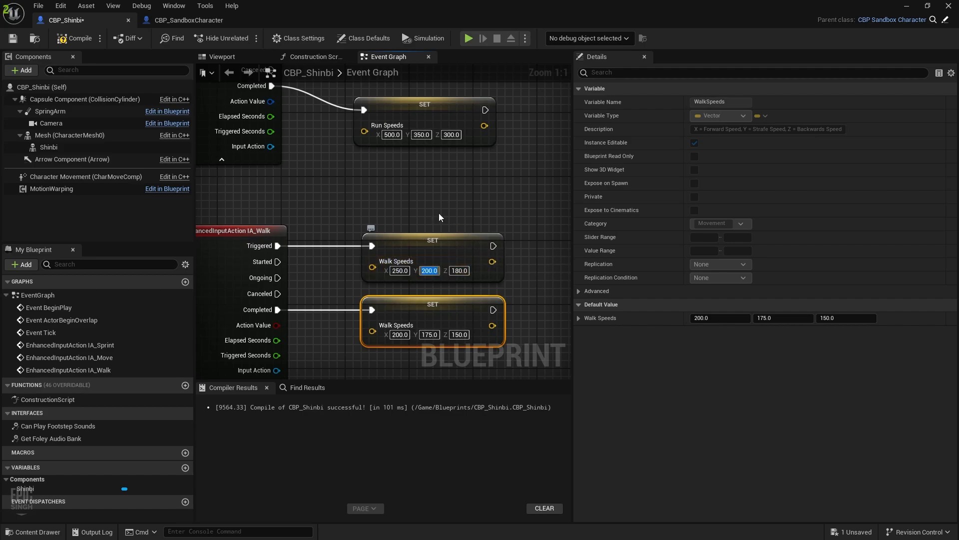
Compile and save CBP_Shinbi and snap its window to the right half
{"action": "left_click", "coordinate": [80, 39]}
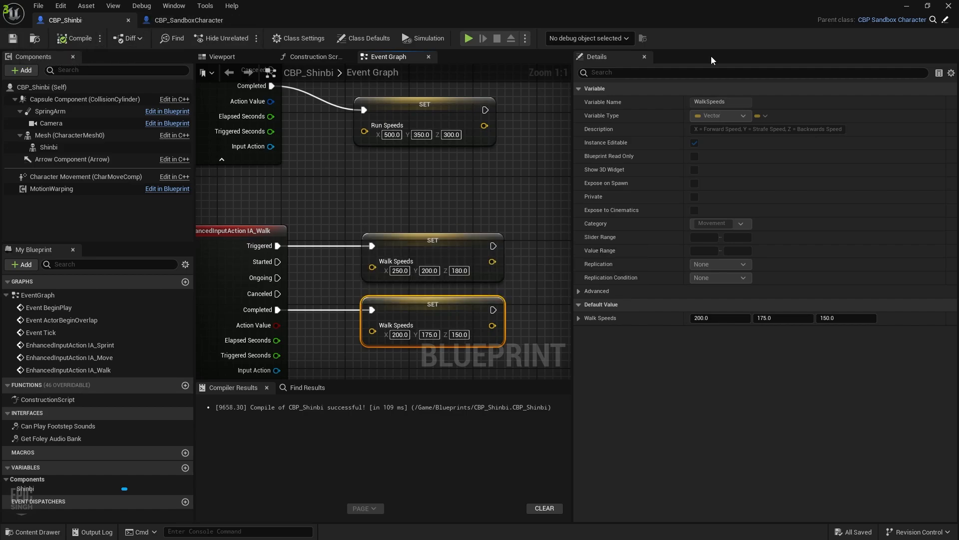
{"action": "scroll", "coordinate": [431, 221], "scroll_direction": "down", "scroll_amount": 4}
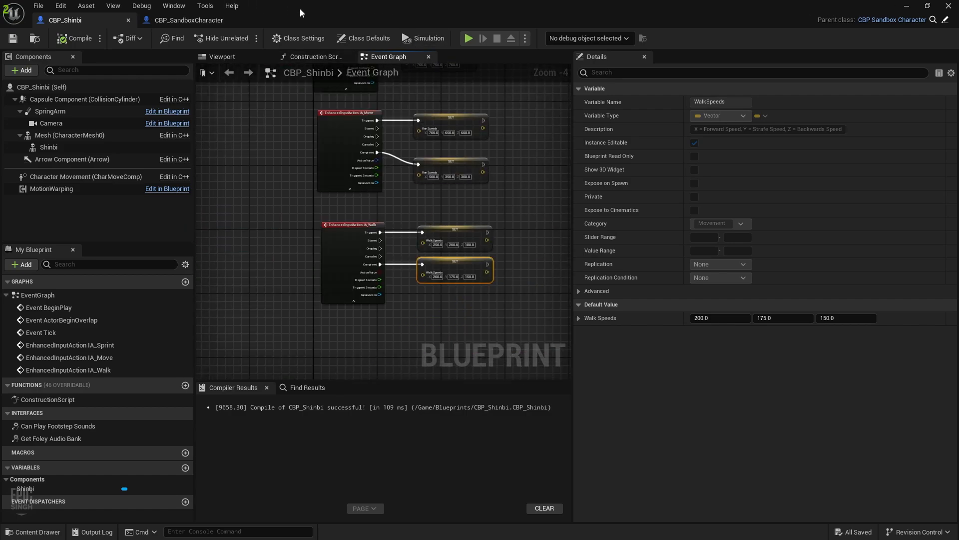
{"action": "left_click_drag", "start_coordinate": [301, 10], "coordinate": [954, 235]}
Start Play-In-Editor beside the graph and debug the spawned CBP_Shinbi0 character
{"action": "left_click", "coordinate": [206, 52]}
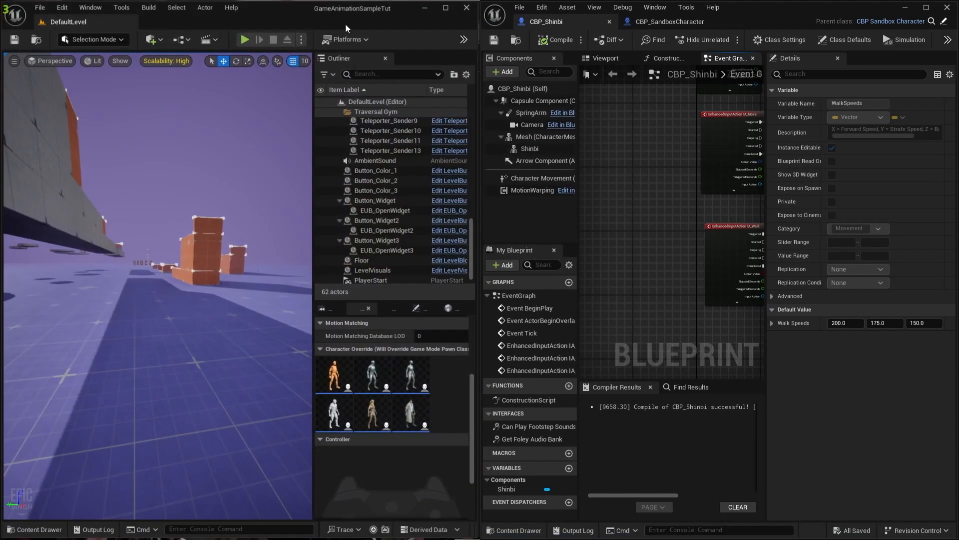
{"action": "key", "text": "alt+p"}
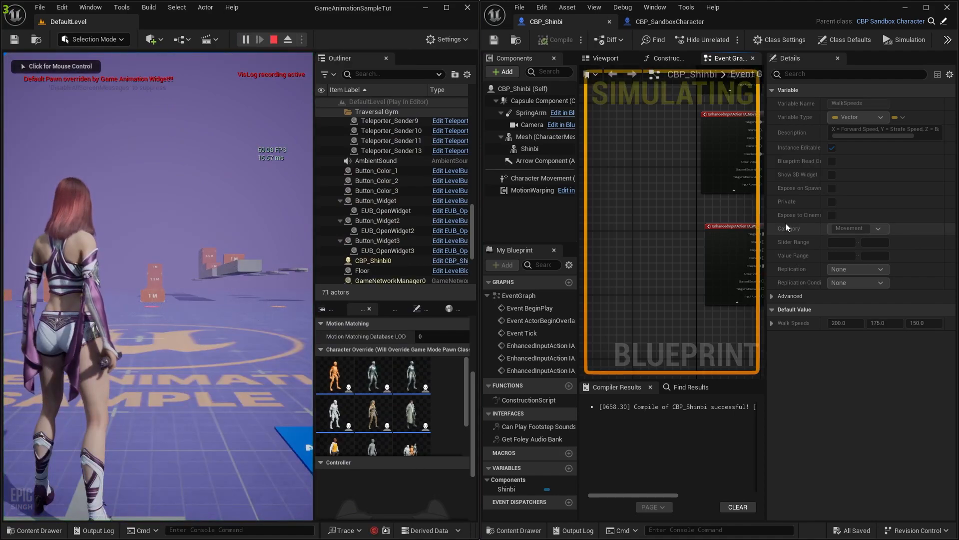
{"action": "right_click_drag", "start_coordinate": [684, 184], "coordinate": [582, 201]}
{"action": "scroll", "coordinate": [669, 198], "scroll_direction": "down", "scroll_amount": 6}
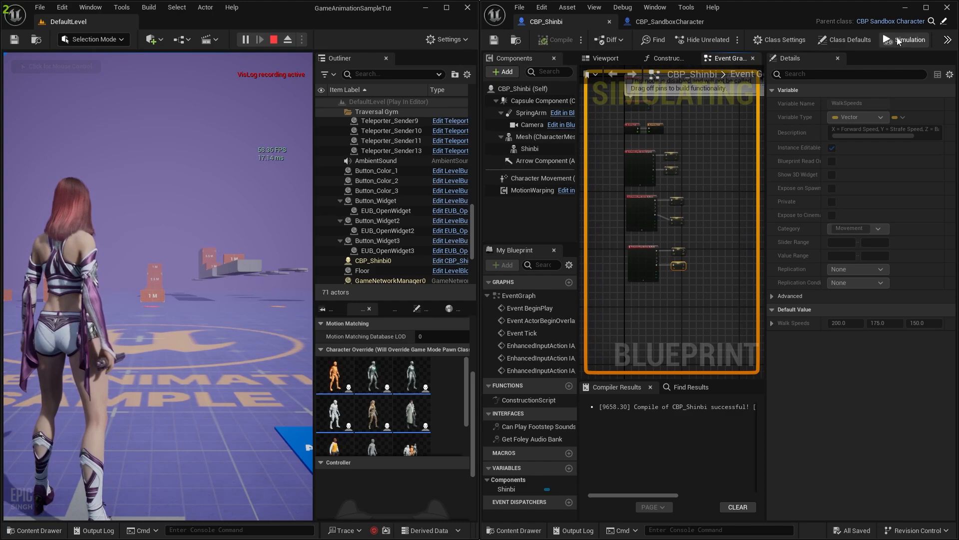
{"action": "left_click", "coordinate": [948, 40]}
{"action": "left_click", "coordinate": [893, 156]}
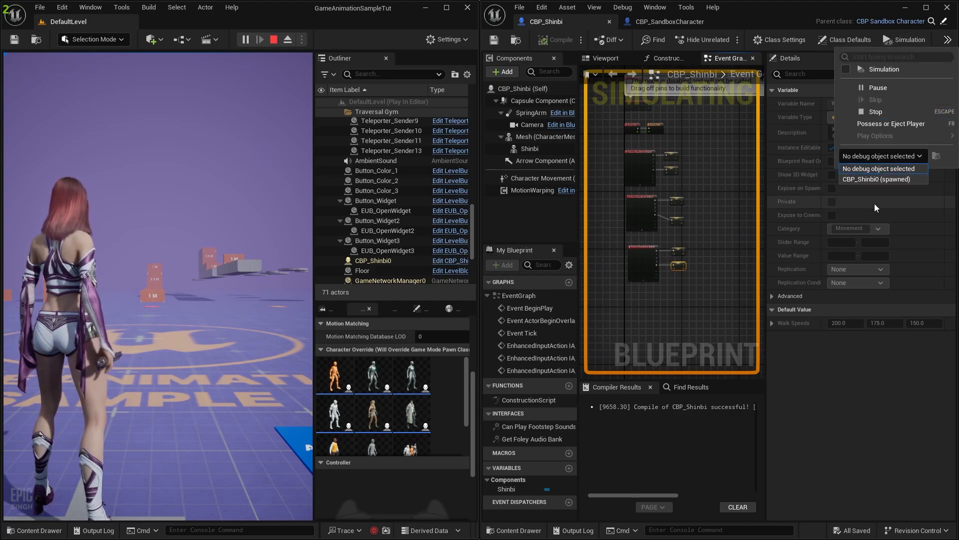
{"action": "left_click", "coordinate": [889, 180]}
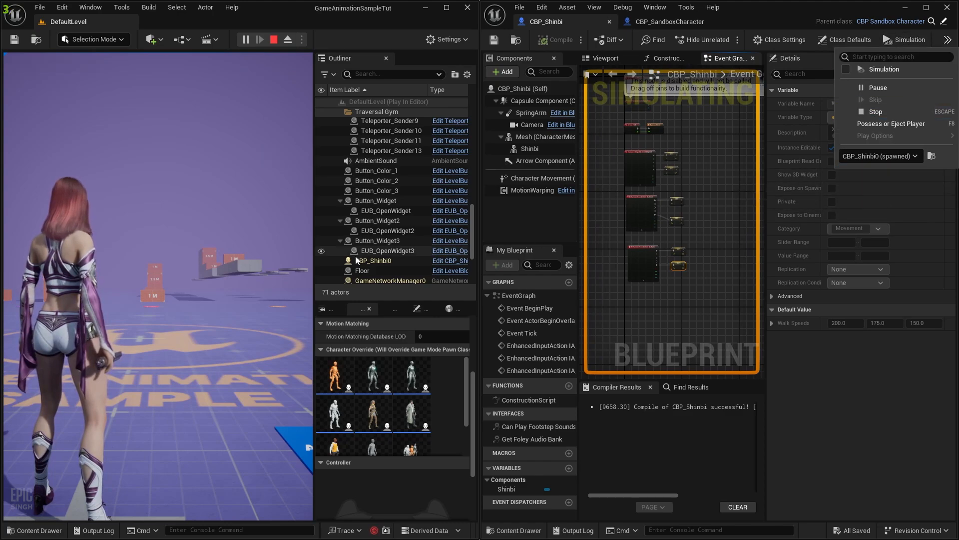
Make the character run forward with W, then stop and release game input
{"action": "left_click", "coordinate": [215, 230]}
{"action": "key", "text": "w"}
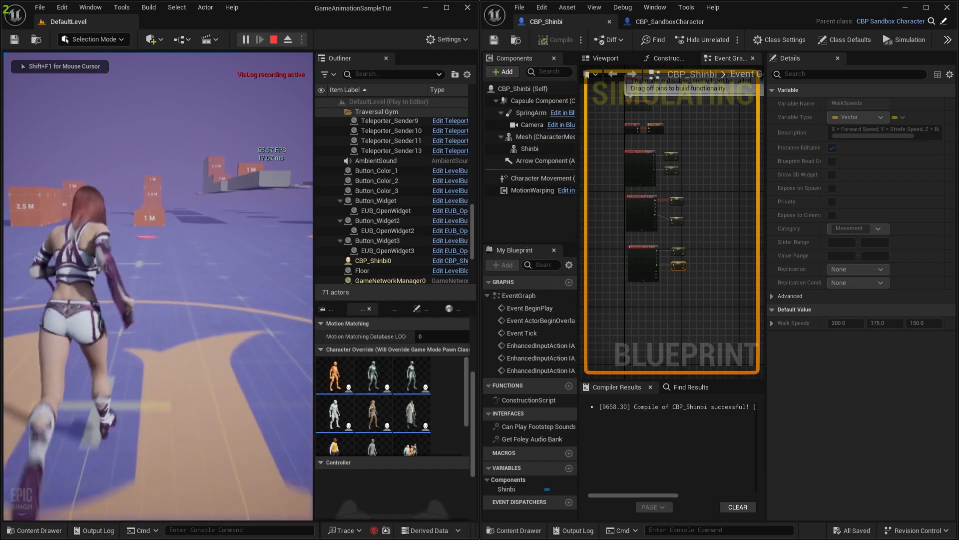
{"action": "key", "text": "shift+F1"}
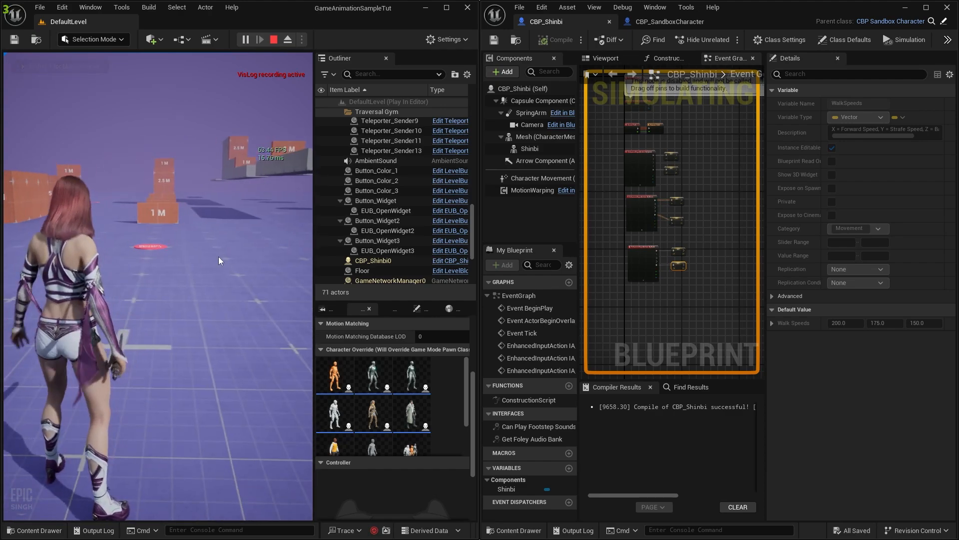
Widen the graph to show IA_Move and IA_Walk, then run again to fire IA_Move
{"action": "key", "text": "super"}
{"action": "left_click", "coordinate": [698, 211]}
{"action": "scroll", "coordinate": [698, 211], "scroll_direction": "up", "scroll_amount": 3}
{"action": "right_click_drag", "start_coordinate": [639, 238], "coordinate": [676, 256]}
{"action": "scroll", "coordinate": [676, 256], "scroll_direction": "down", "scroll_amount": 1}
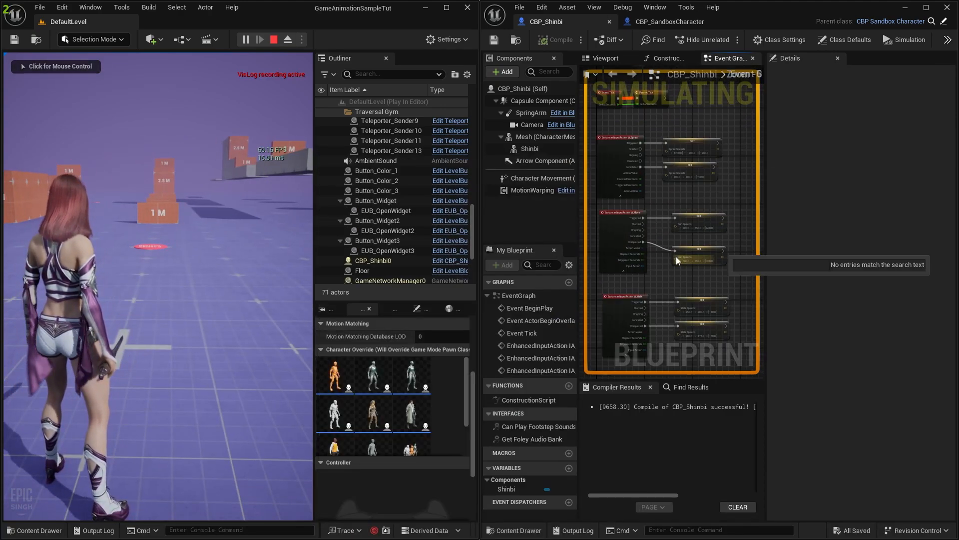
{"action": "scroll", "coordinate": [661, 260], "scroll_direction": "up", "scroll_amount": 2}
{"action": "scroll", "coordinate": [661, 260], "scroll_direction": "down", "scroll_amount": 2}
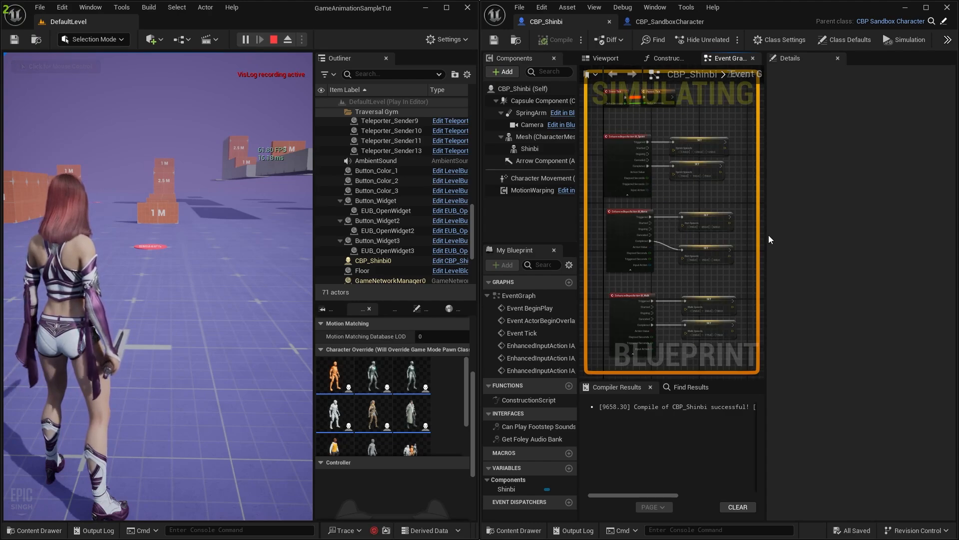
{"action": "left_click_drag", "start_coordinate": [769, 239], "coordinate": [869, 242]}
{"action": "scroll", "coordinate": [813, 241], "scroll_direction": "up", "scroll_amount": 2}
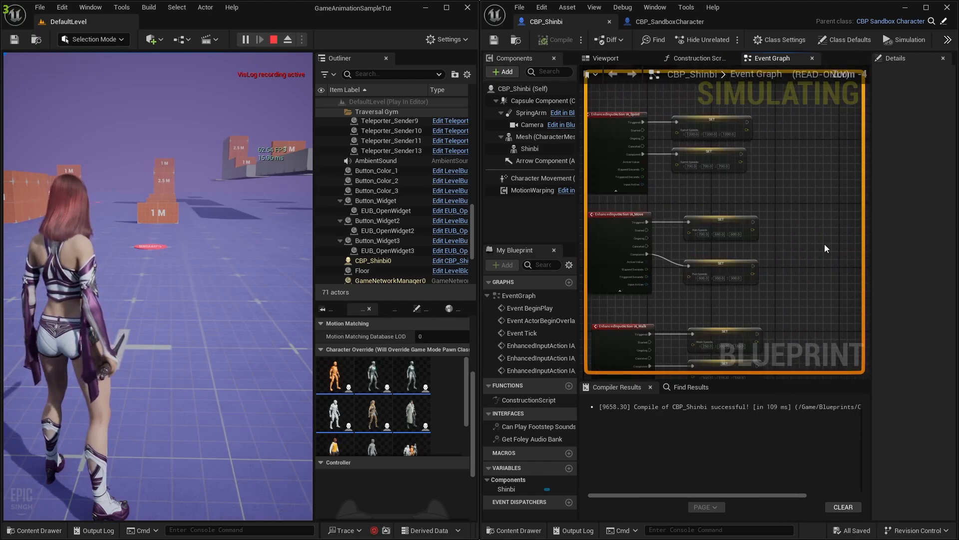
{"action": "right_click_drag", "start_coordinate": [811, 245], "coordinate": [856, 217]}
{"action": "left_click", "coordinate": [230, 279]}
{"action": "key", "text": "w"}
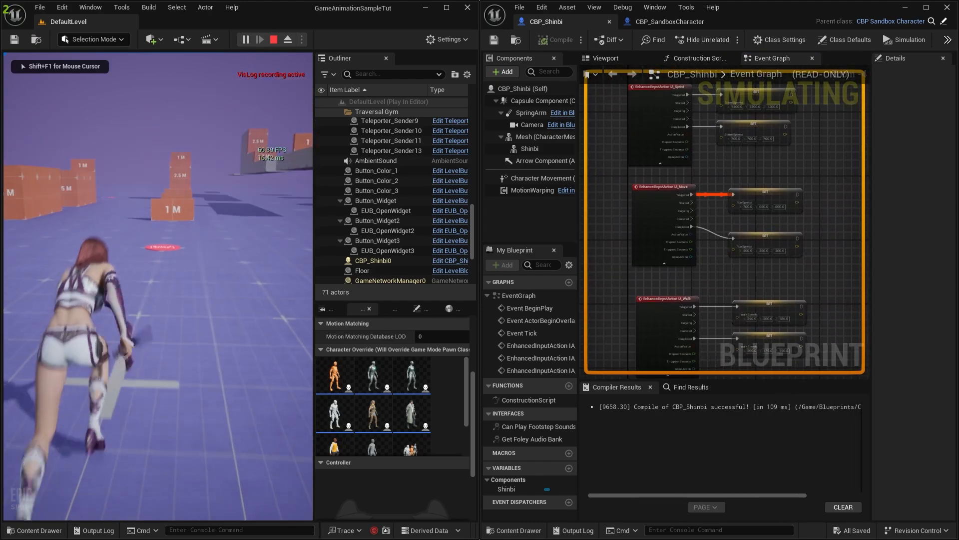
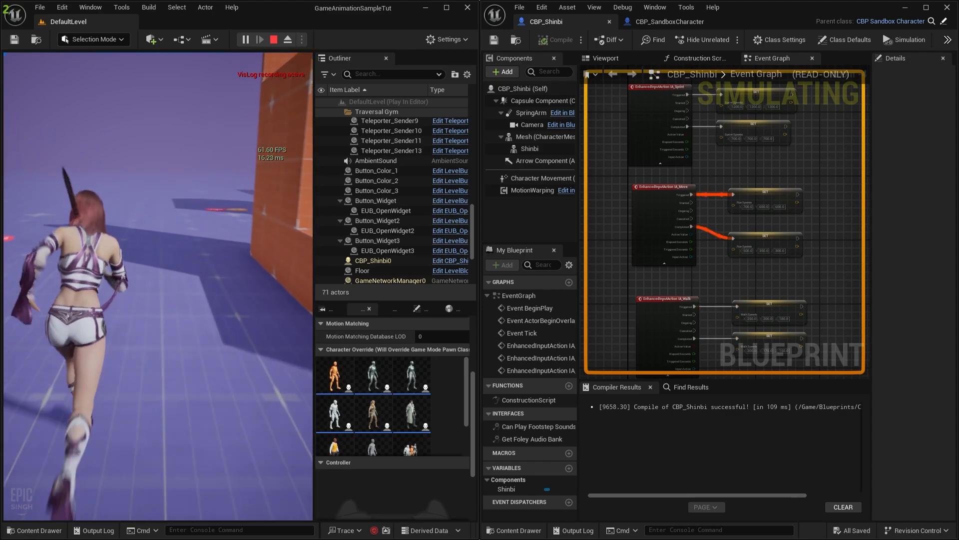
Sprint Shinbi with Shift while running and turning in the play session
{"action": "key", "text": "shift"}
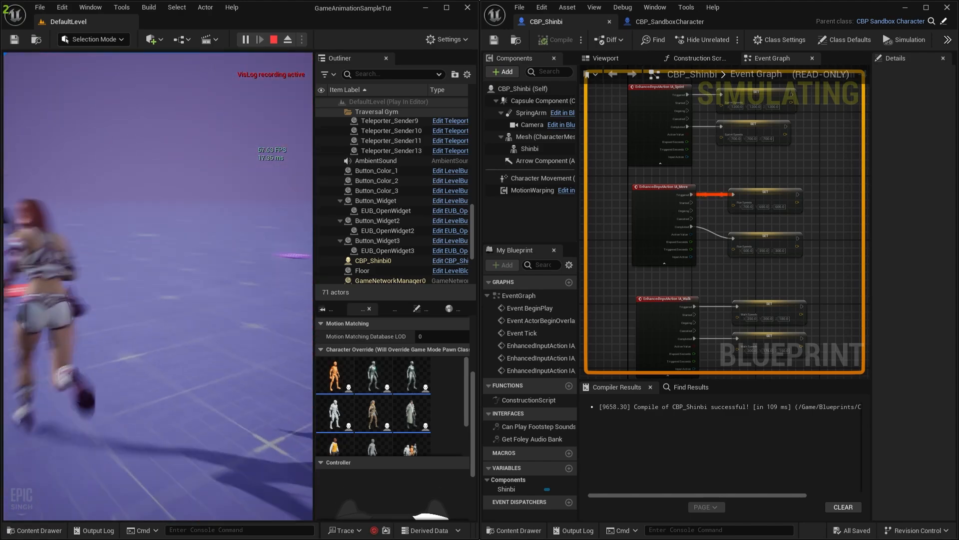
{"action": "key", "text": "shift"}
Stop the play session and bring the IA_Sprint Sprint Speeds node into view
{"action": "key", "text": "Escape"}
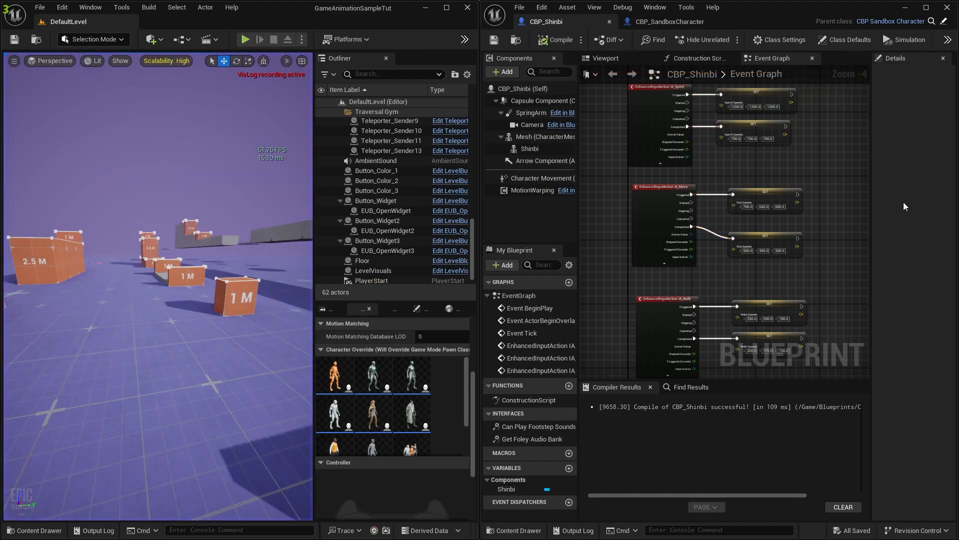
{"action": "scroll", "coordinate": [738, 118], "scroll_direction": "up", "scroll_amount": 3}
{"action": "right_click_drag", "start_coordinate": [742, 104], "coordinate": [717, 149]}
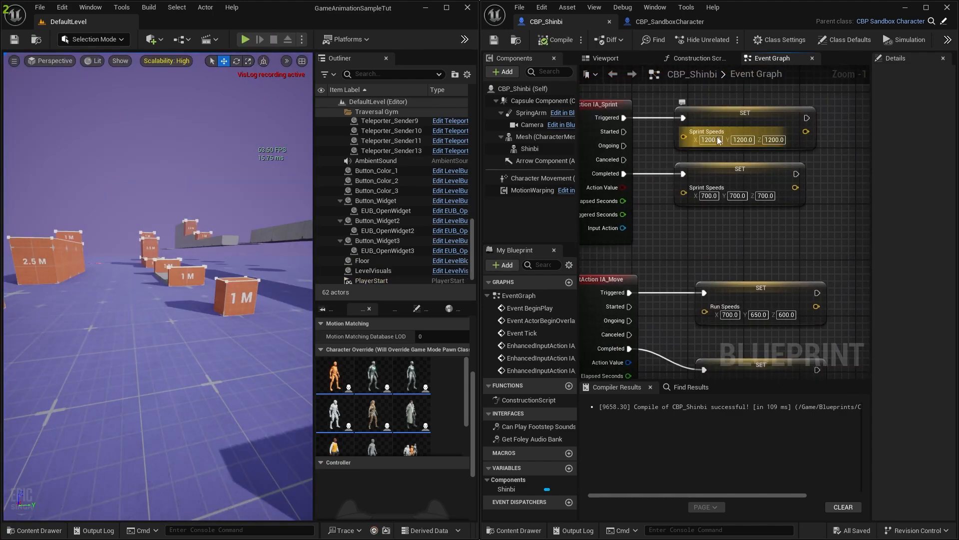
Raise Sprint Speeds X, Y and Z from 1200 to 2000, then close the Blueprint editor and maximize the level editor
{"action": "type", "text": "200"}
{"action": "key", "text": "Tab"}
{"action": "type", "text": "200"}
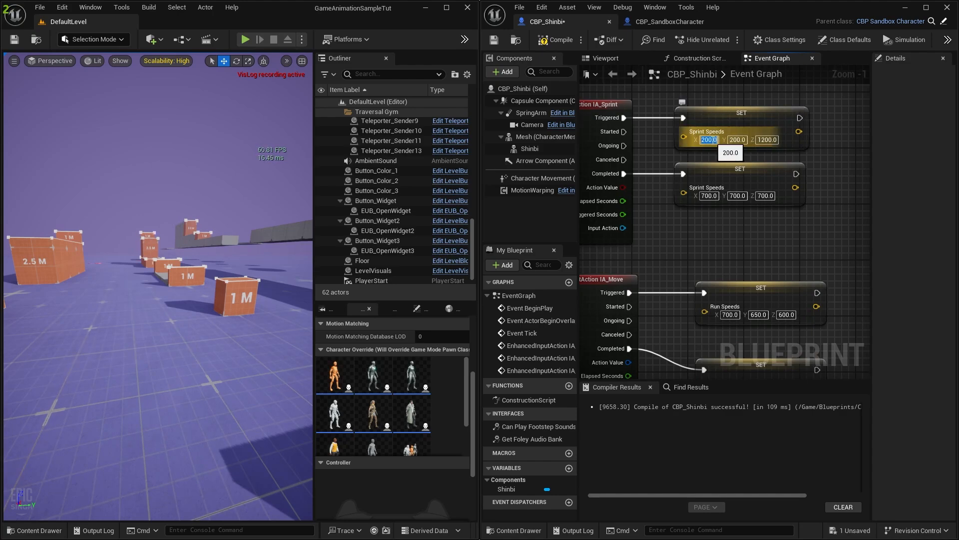
{"action": "type", "text": "20"}
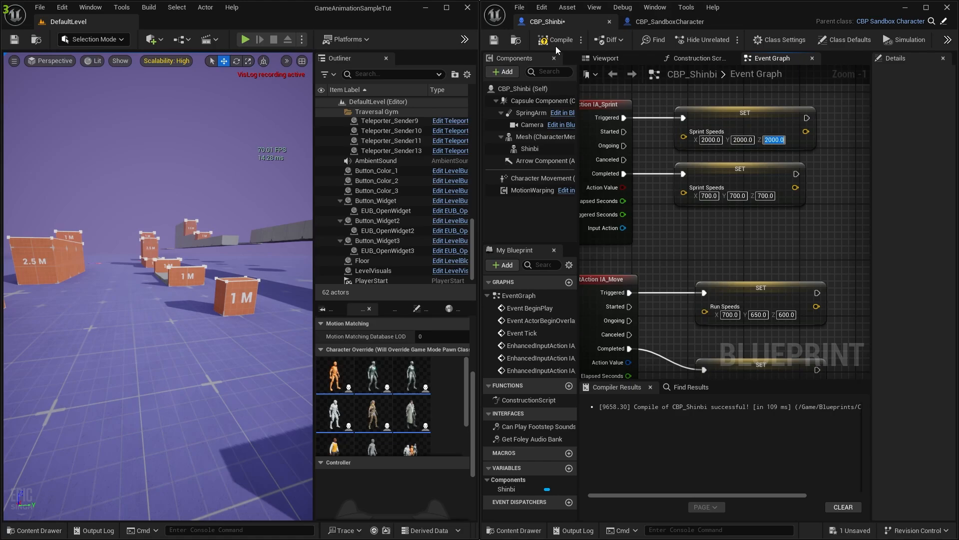
{"action": "left_click", "coordinate": [947, 7]}
{"action": "left_click", "coordinate": [446, 7]}
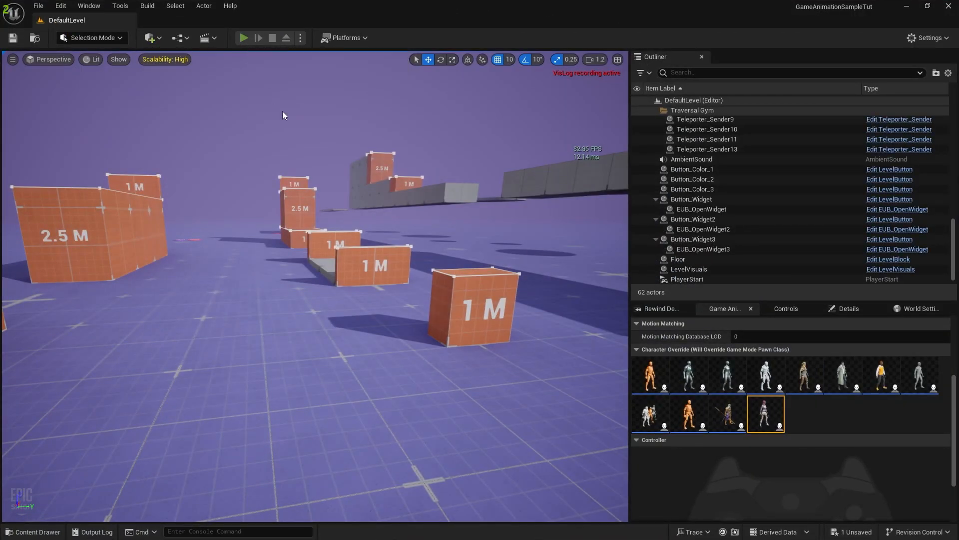
Play the level and run Shinbi between the orange blocks at 2000 sprint speed, then free the mouse
{"action": "left_click", "coordinate": [283, 111]}
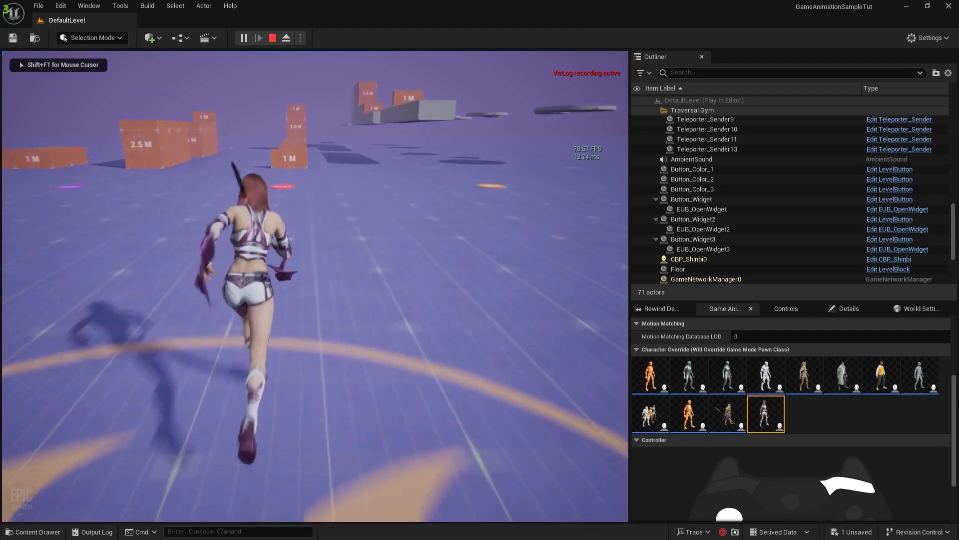
{"action": "key", "text": "w"}
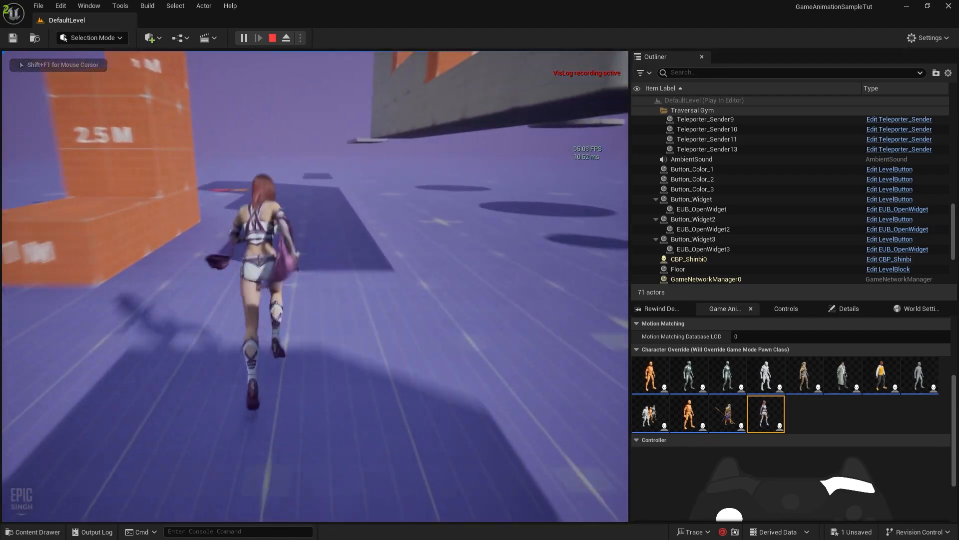
{"action": "key", "text": "w"}
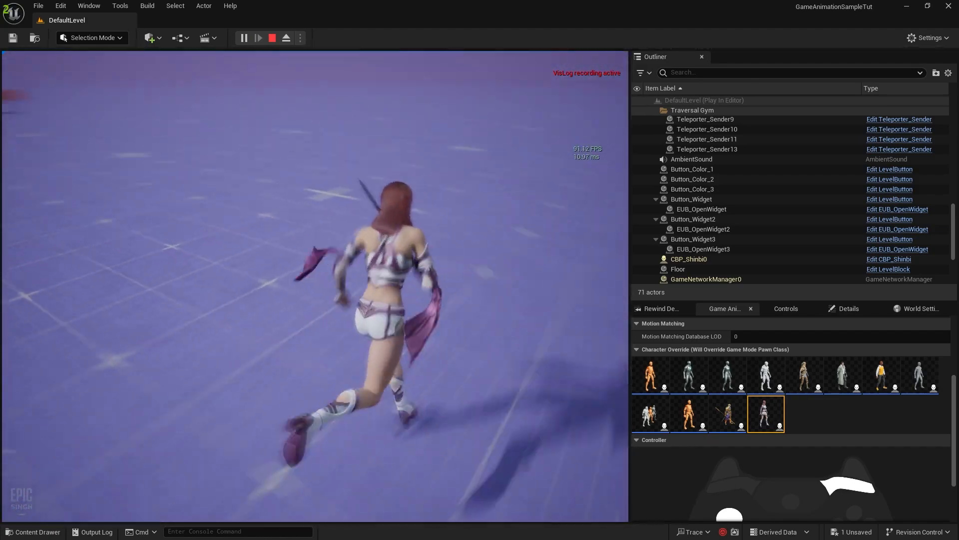
{"action": "key", "text": "w"}
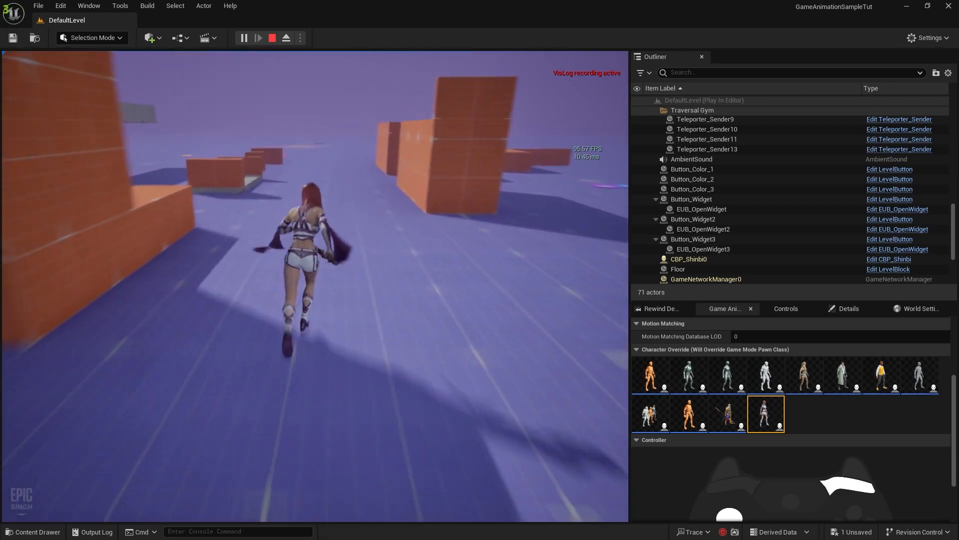
{"action": "key", "text": "w"}
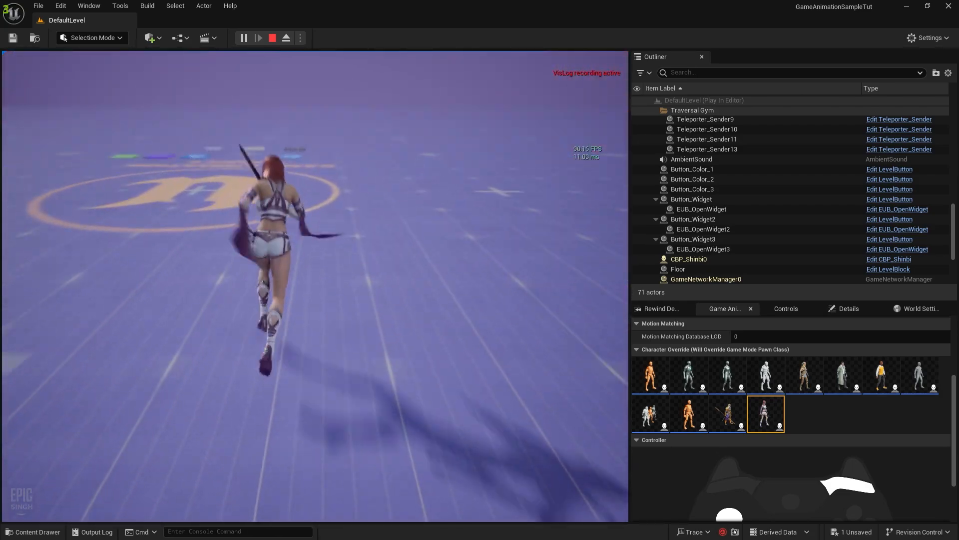
{"action": "key", "text": "shift+F1"}
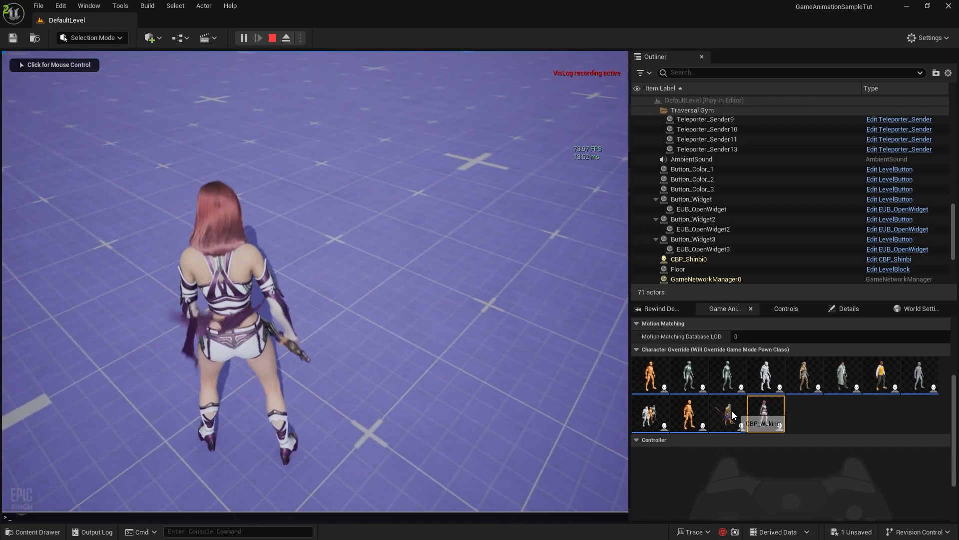
Override the character to Wuking and run it along the orange wall, then free the mouse
{"action": "left_click", "coordinate": [728, 413]}
{"action": "left_click", "coordinate": [450, 317]}
{"action": "key", "text": "w"}
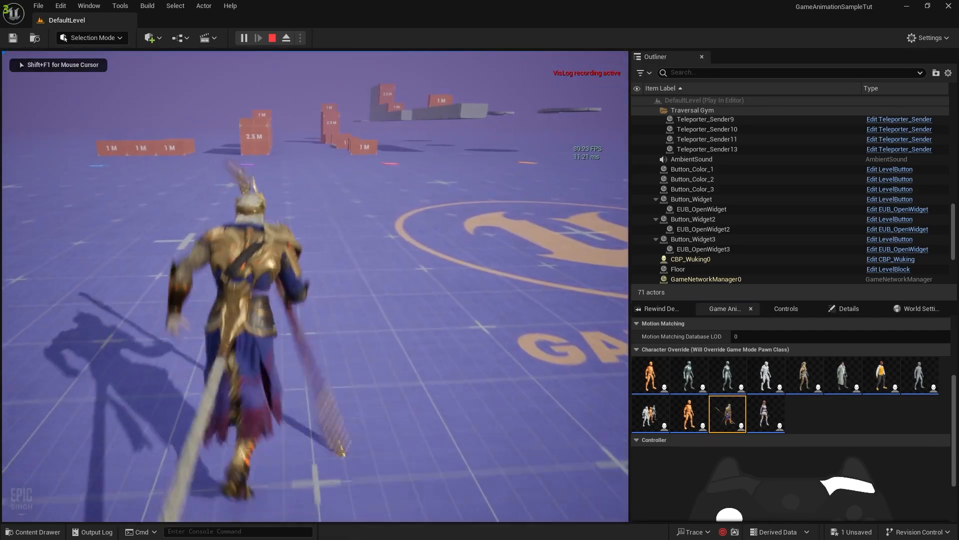
{"action": "key", "text": "w"}
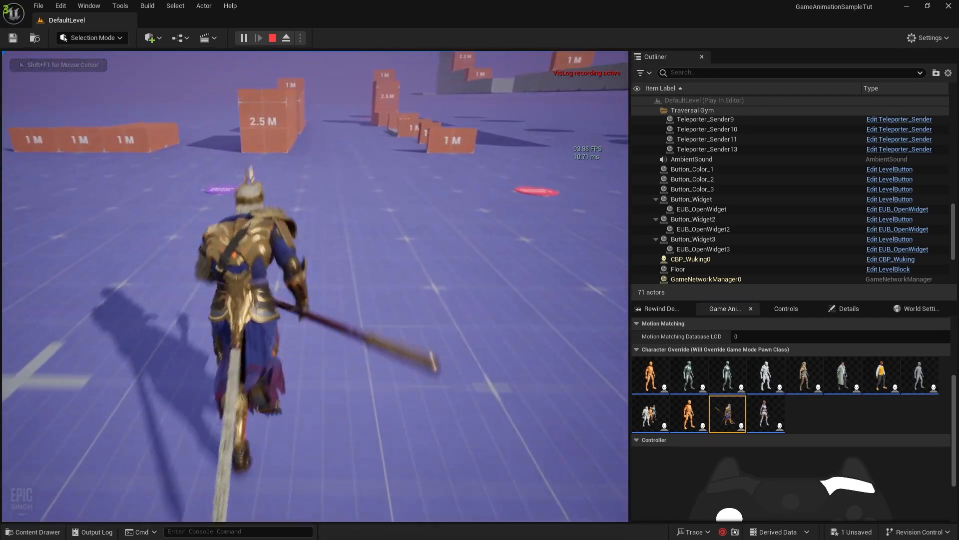
{"action": "key", "text": "w"}
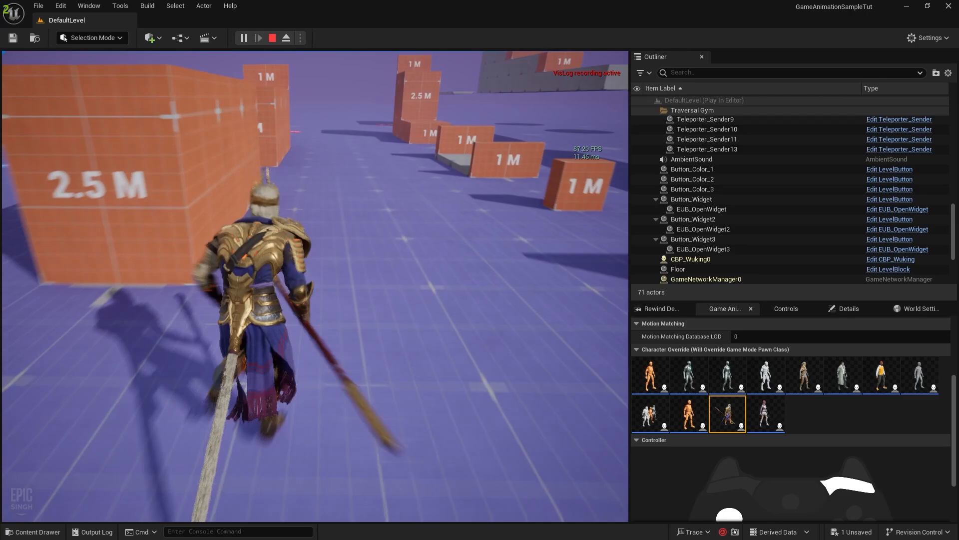
{"action": "key", "text": "w"}
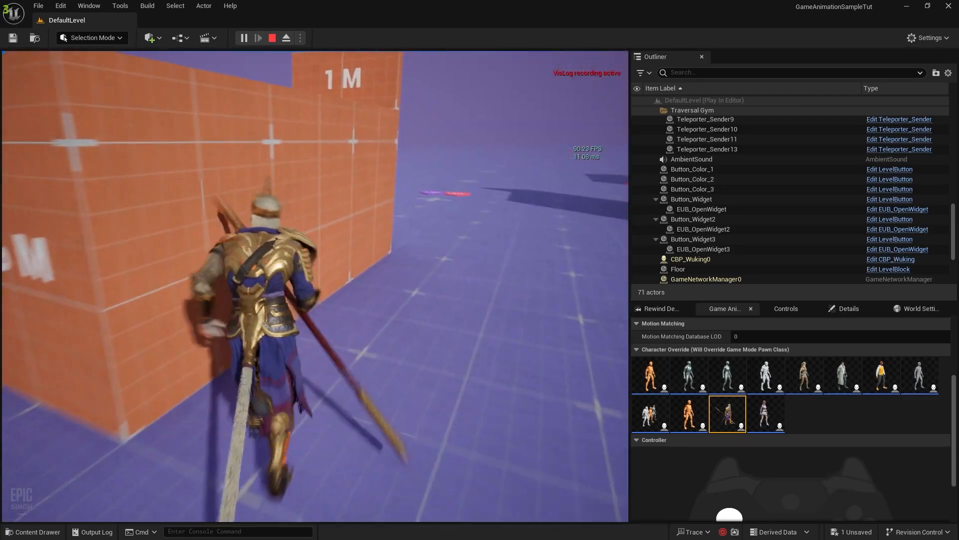
{"action": "key", "text": "w"}
{"action": "key", "text": "shift+F1"}
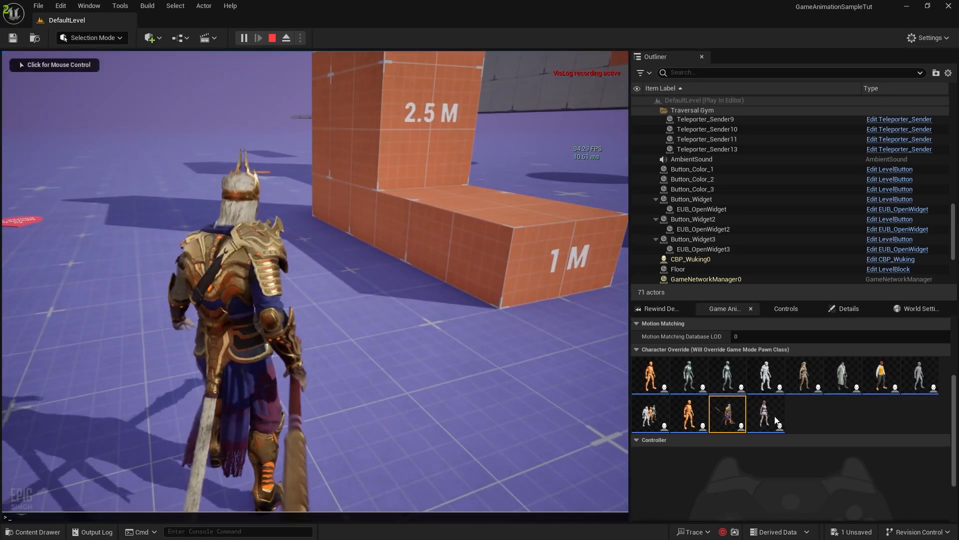
Switch the character override back to Shinbi and run past the 2.5 M block
{"action": "left_click", "coordinate": [769, 415]}
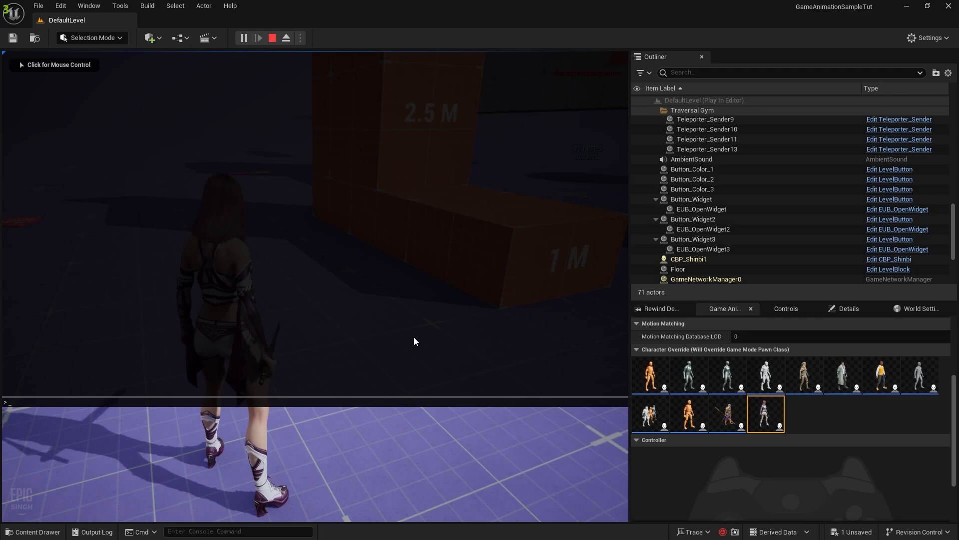
{"action": "left_click", "coordinate": [413, 337]}
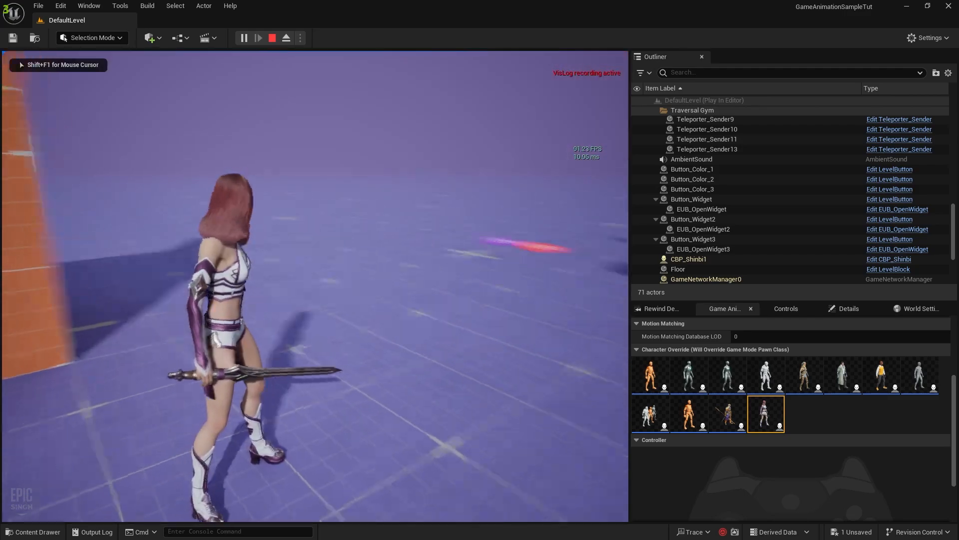
{"action": "key", "text": "w"}
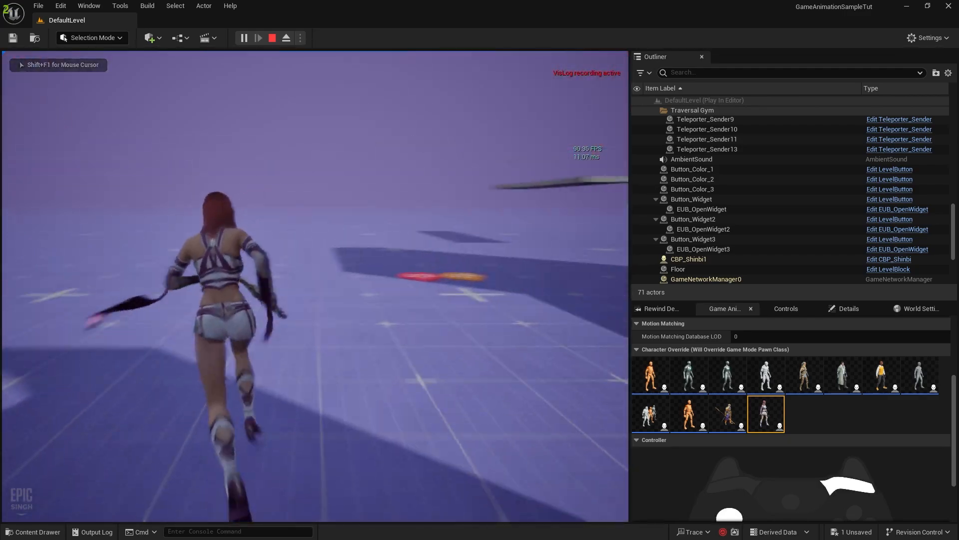